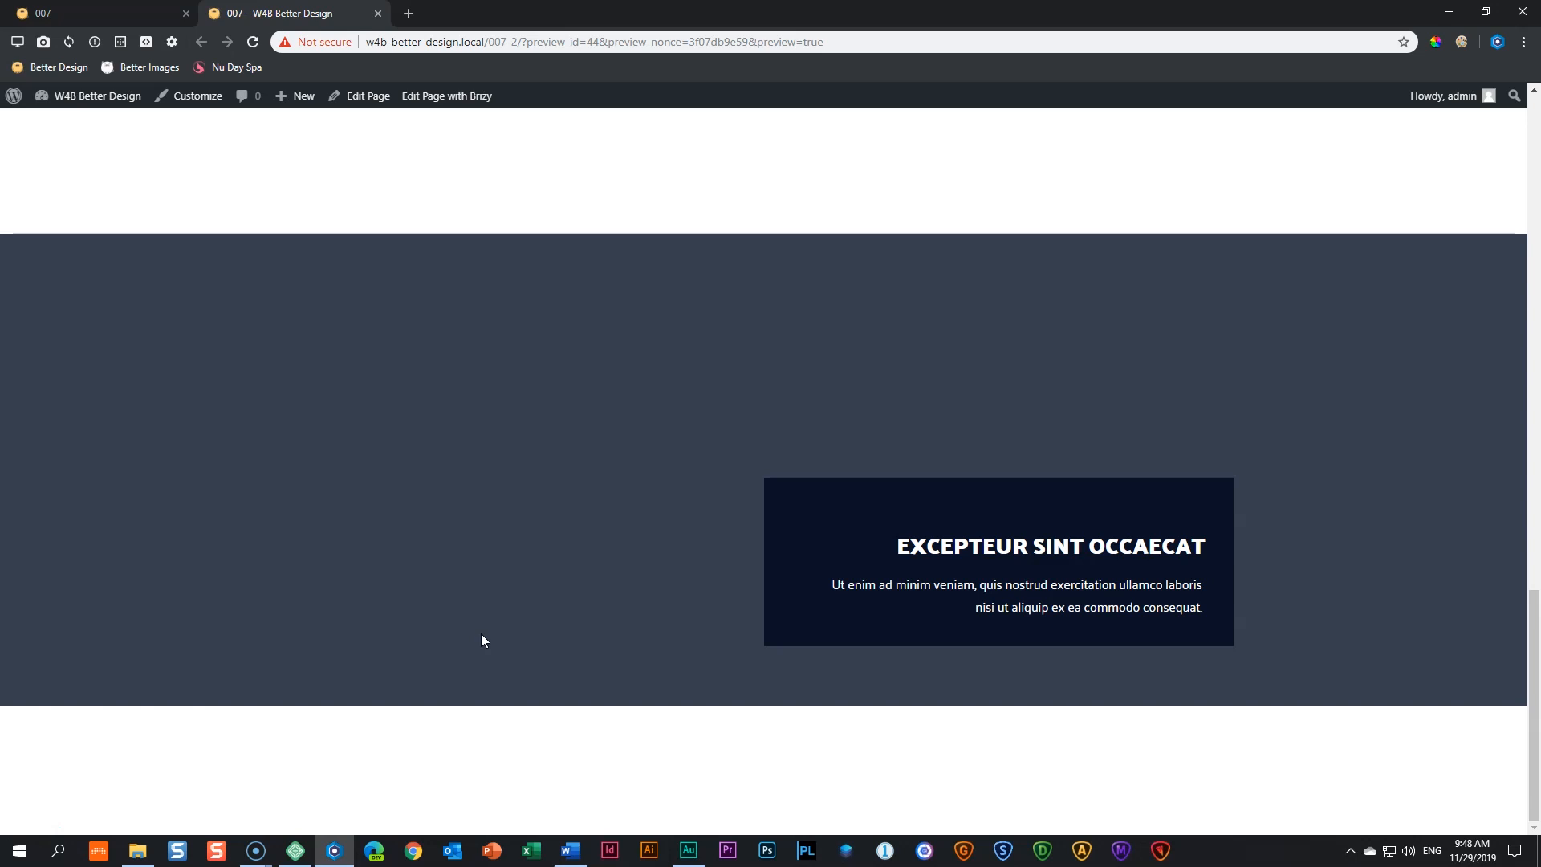
Outline the dark section, its text box, the heading and the paragraph with orange annotation rectangles, and close the annotation tool
{"action": "left_click", "coordinate": [1465, 41]}
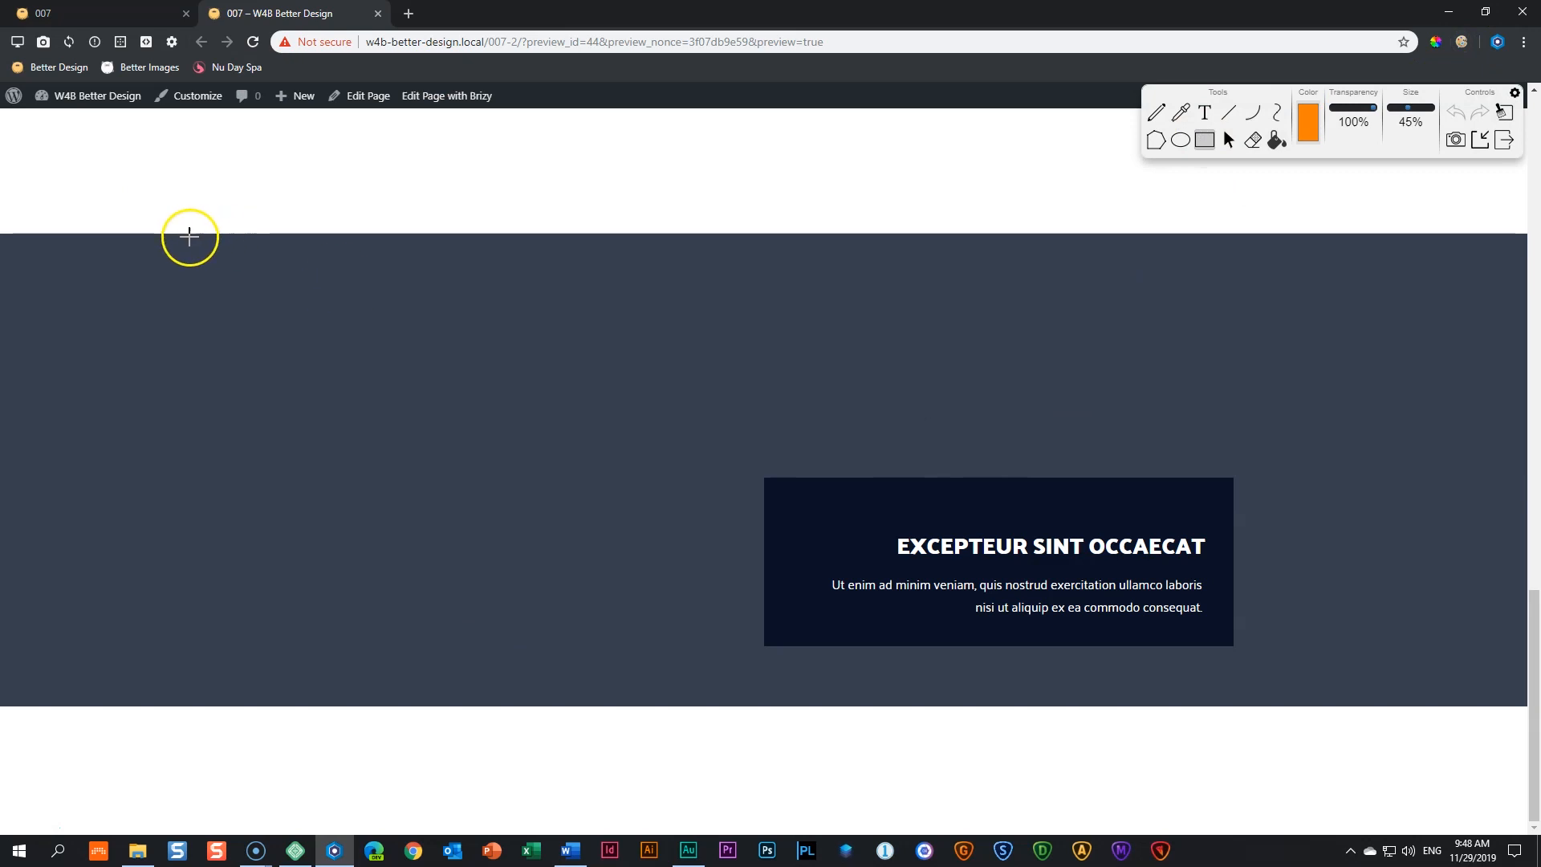
{"action": "mouse_move", "coordinate": [23, 232]}
{"action": "left_mouse_down"}
{"action": "mouse_move", "coordinate": [1089, 657]}
{"action": "mouse_move", "coordinate": [1475, 682]}
{"action": "mouse_move", "coordinate": [1483, 705]}
{"action": "left_mouse_up"}
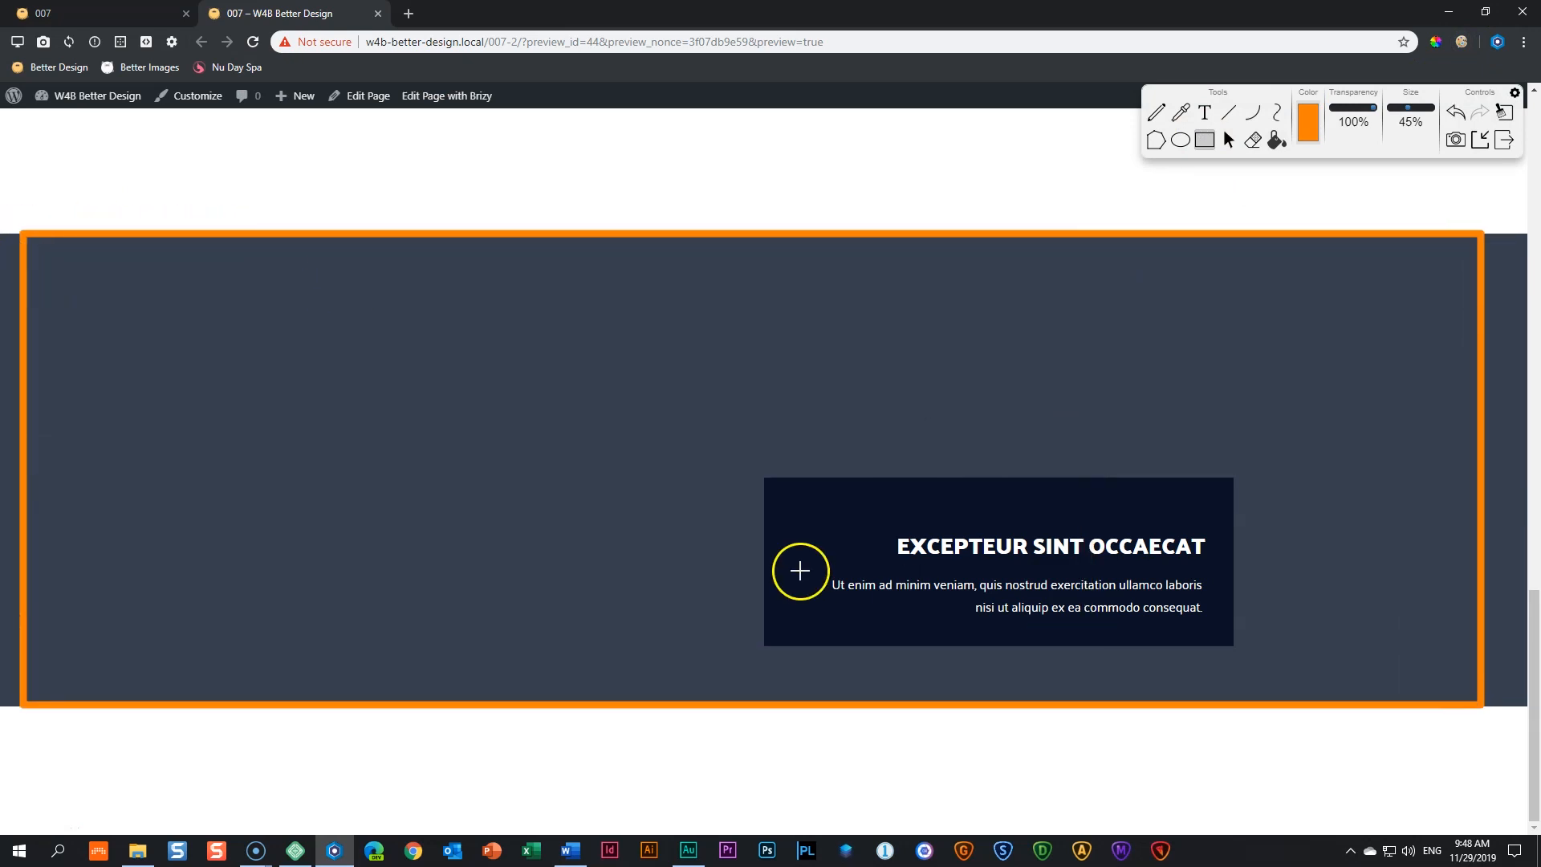
{"action": "mouse_move", "coordinate": [764, 474]}
{"action": "left_mouse_down"}
{"action": "mouse_move", "coordinate": [1056, 626]}
{"action": "mouse_move", "coordinate": [1239, 651]}
{"action": "left_mouse_up"}
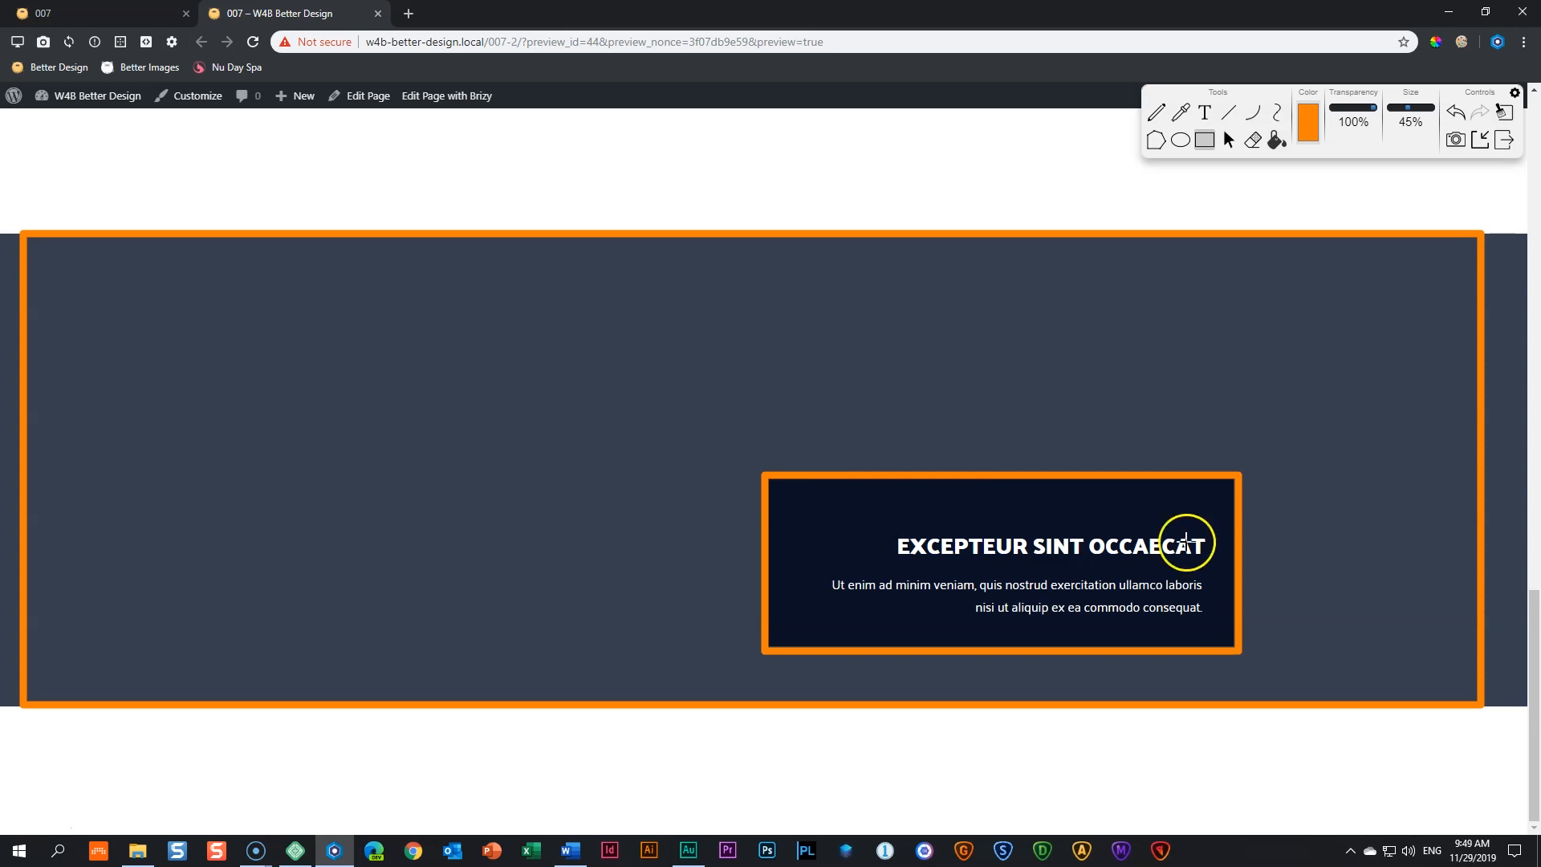
{"action": "mouse_move", "coordinate": [880, 526]}
{"action": "left_mouse_down"}
{"action": "mouse_move", "coordinate": [1045, 561]}
{"action": "mouse_move", "coordinate": [1225, 564]}
{"action": "left_mouse_up"}
{"action": "left_click_drag", "start_coordinate": [807, 564], "coordinate": [1221, 625]}
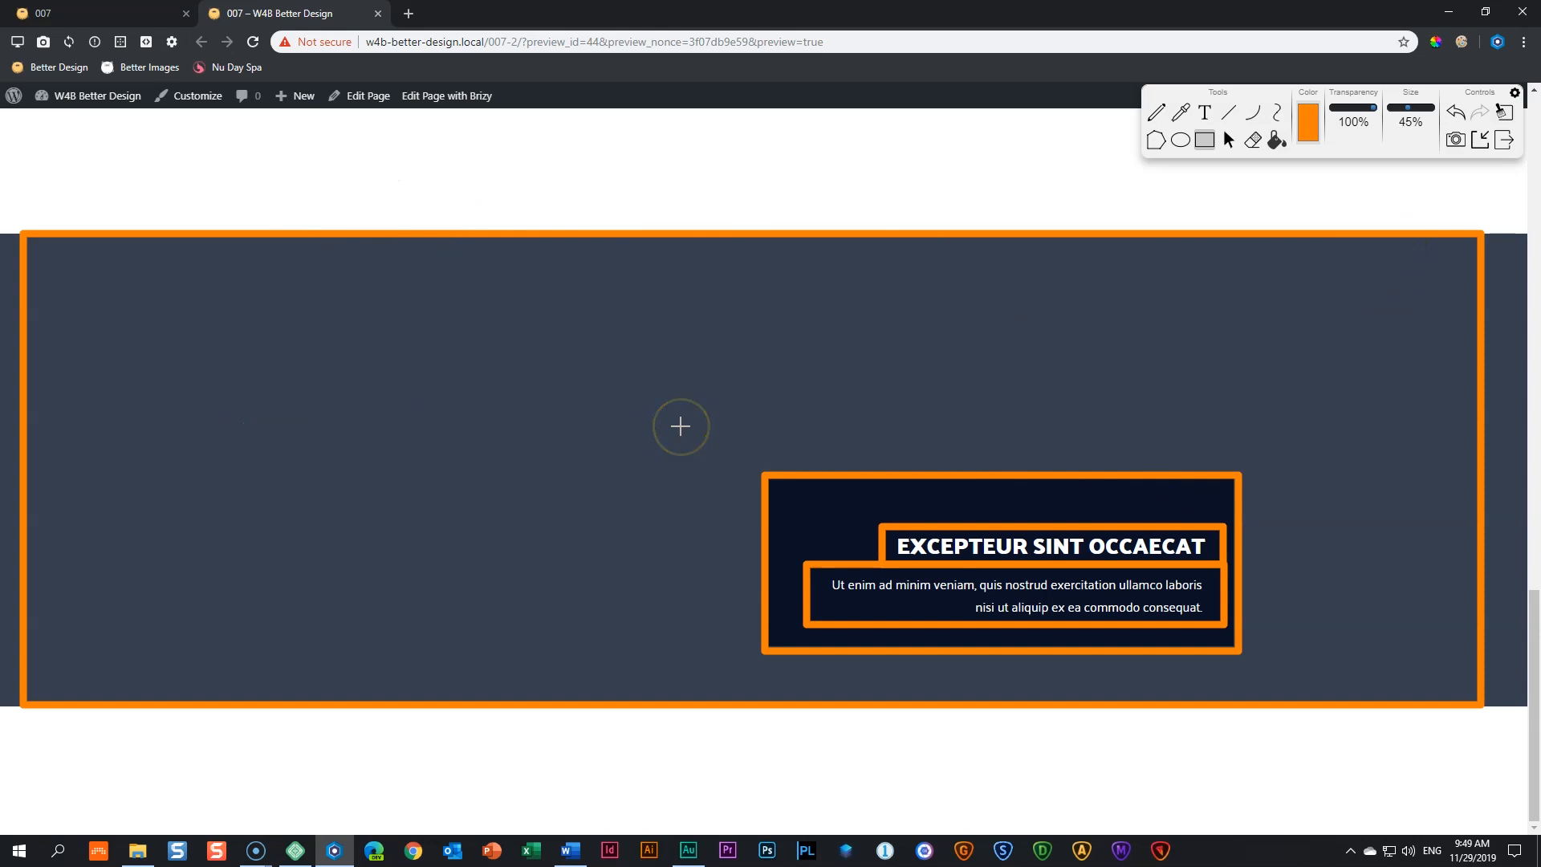
{"action": "left_click", "coordinate": [1503, 140]}
Examine the previewed image sections and their semi-transparent text boxes for comparison with the plain-colour version
{"action": "scroll", "coordinate": [1324, 345], "scroll_direction": "up", "scroll_amount": 5}
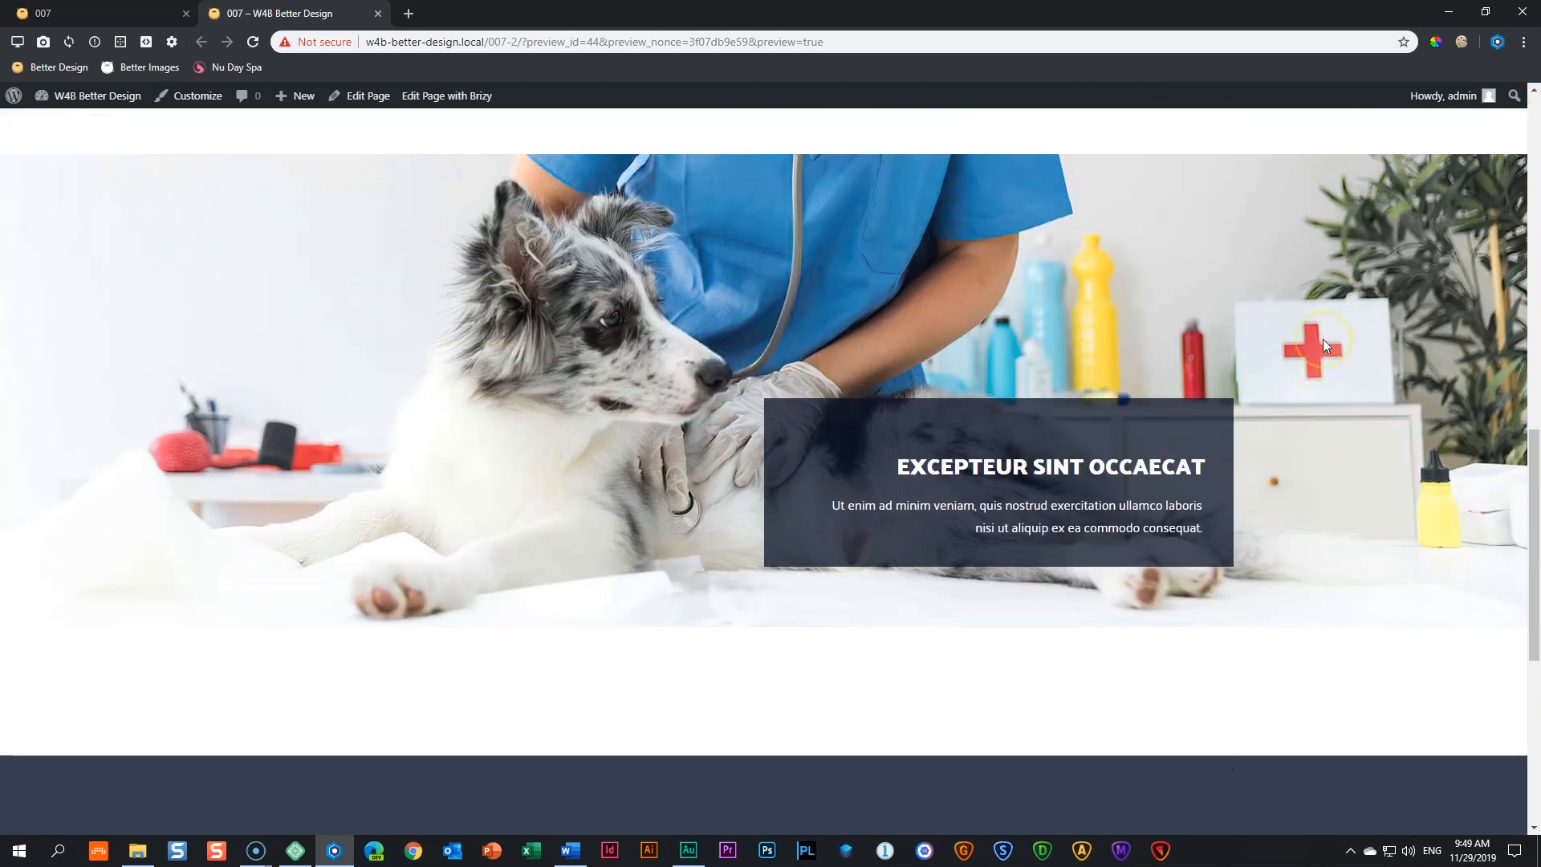
{"action": "scroll", "coordinate": [1325, 345], "scroll_direction": "up", "scroll_amount": 1}
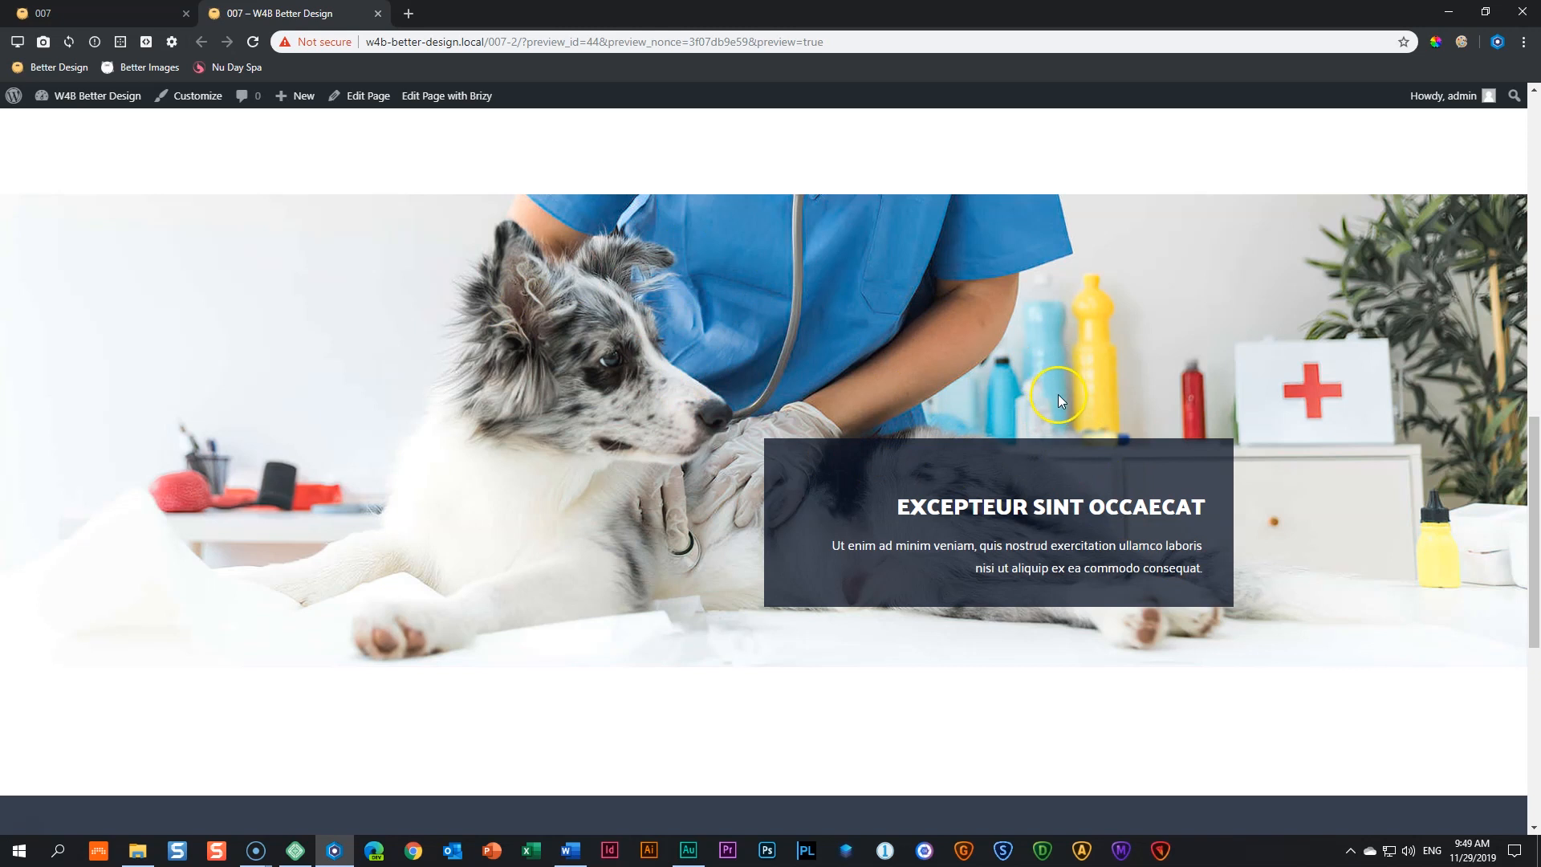
{"action": "scroll", "coordinate": [1048, 402], "scroll_direction": "down", "scroll_amount": 2}
{"action": "scroll", "coordinate": [1048, 402], "scroll_direction": "up", "scroll_amount": 3}
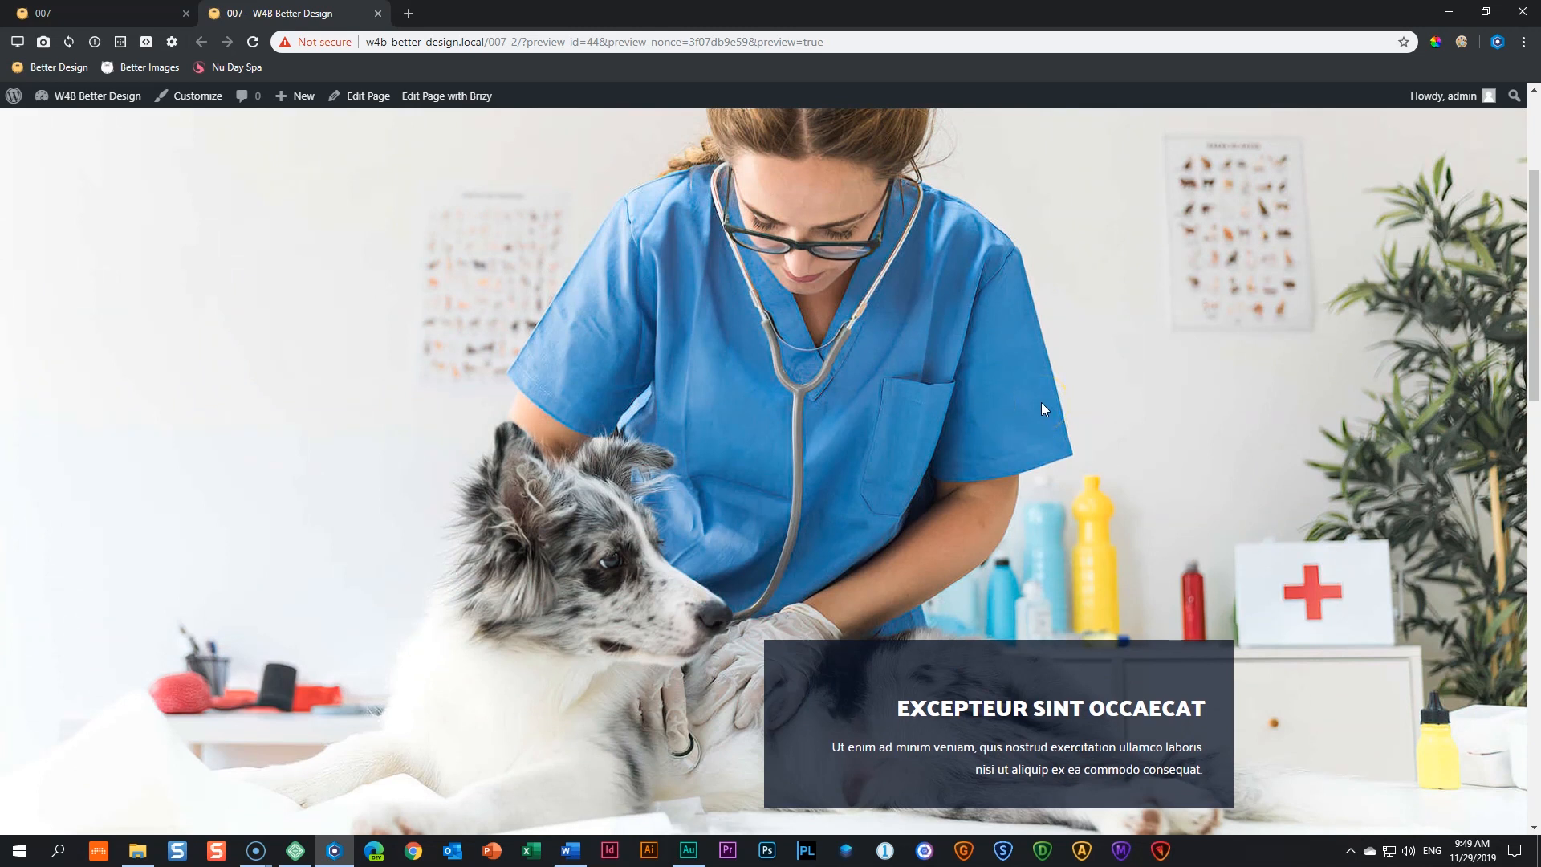
{"action": "scroll", "coordinate": [1041, 402], "scroll_direction": "down", "scroll_amount": 8}
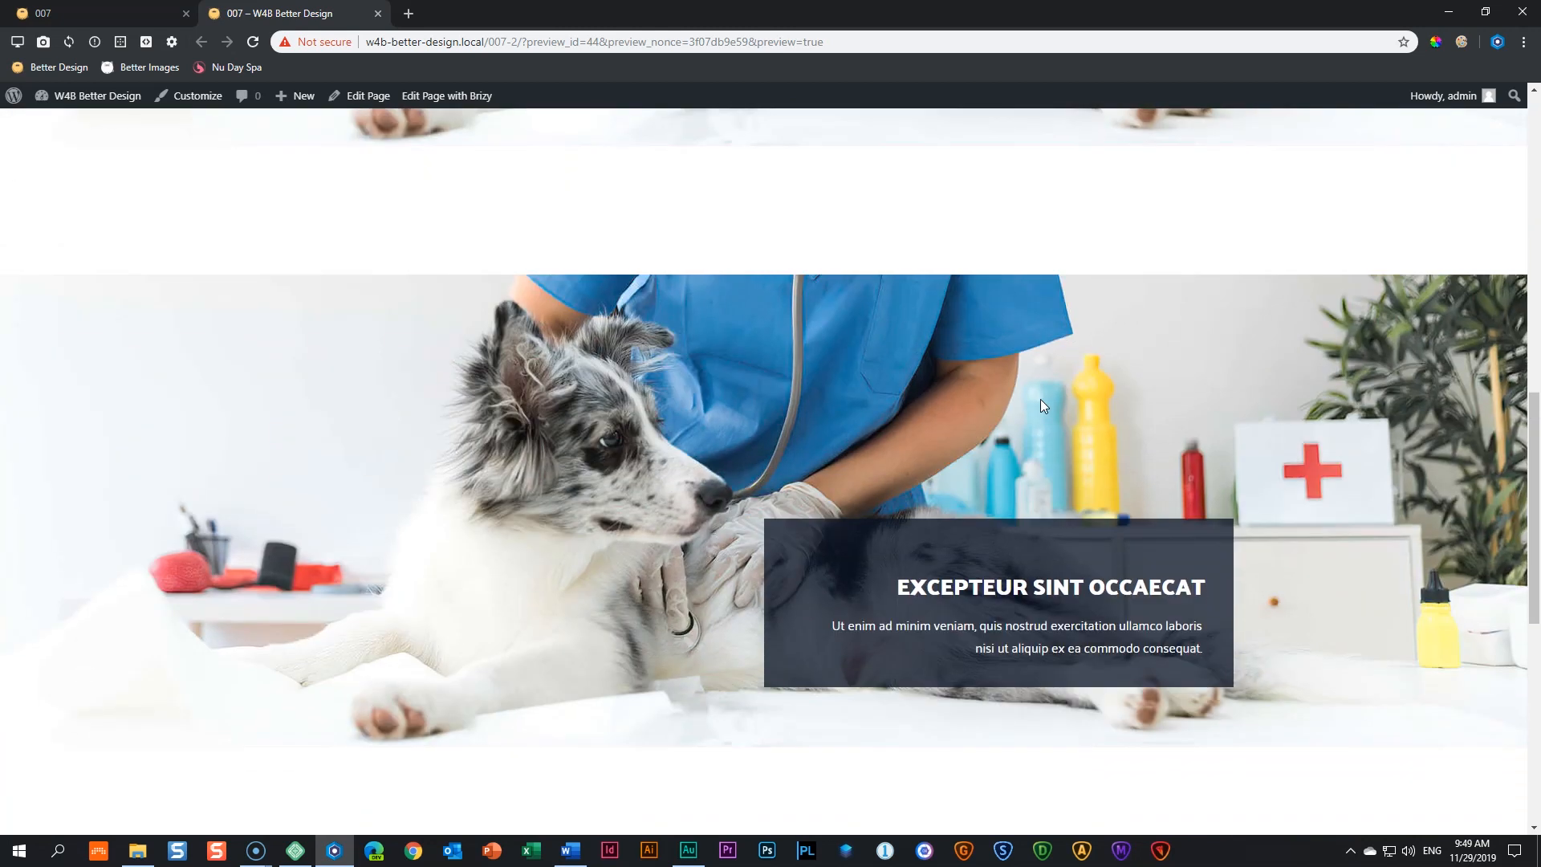
{"action": "scroll", "coordinate": [1040, 401], "scroll_direction": "down", "scroll_amount": 4}
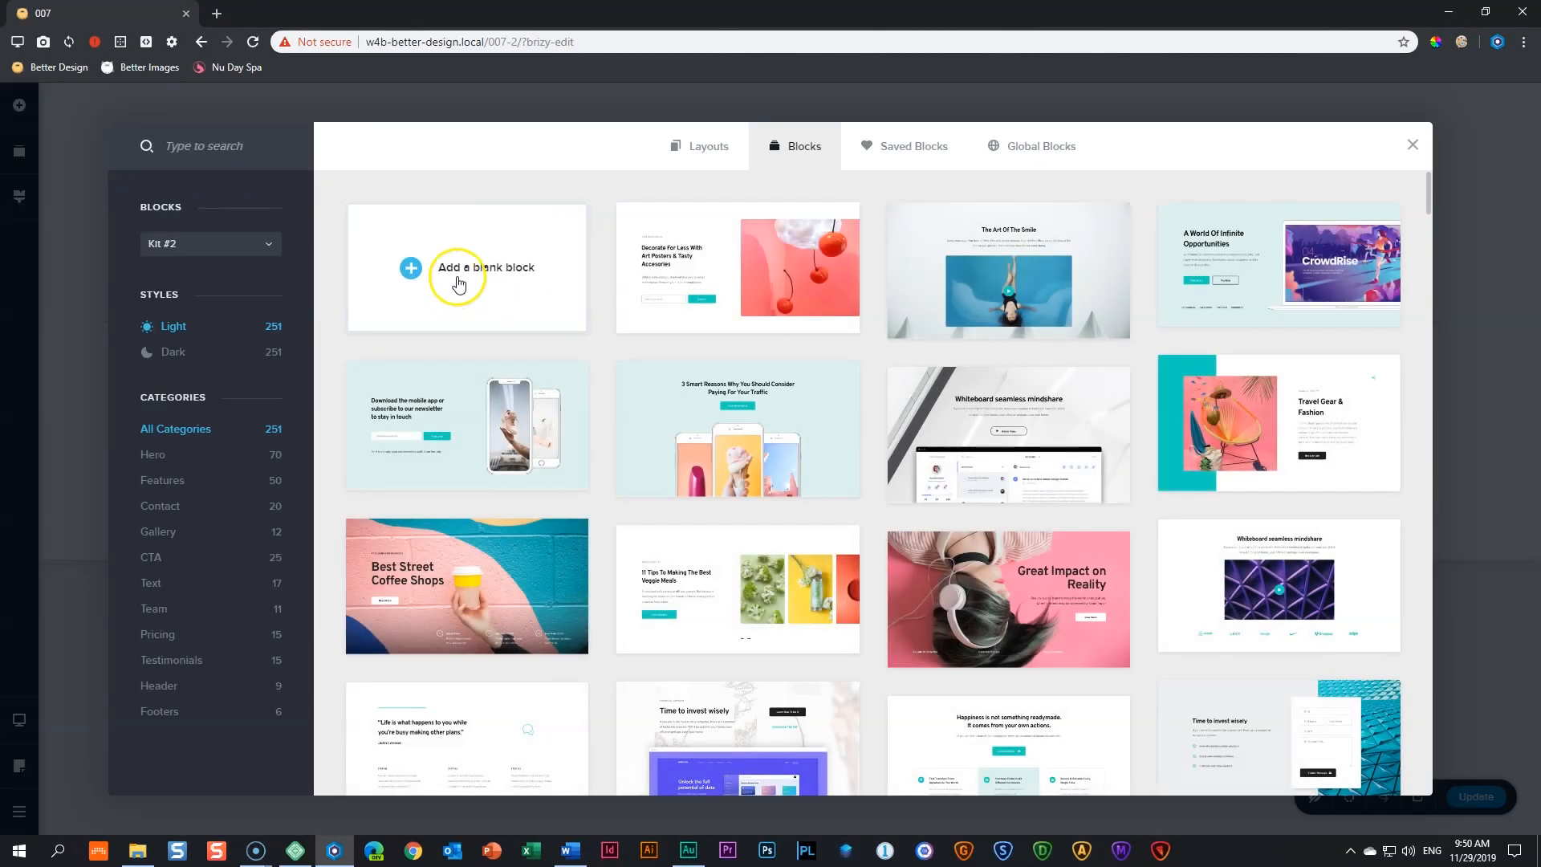
Add a blank block below the page title and give it a slightly transparent #091225 overlay
{"action": "left_click", "coordinate": [458, 284]}
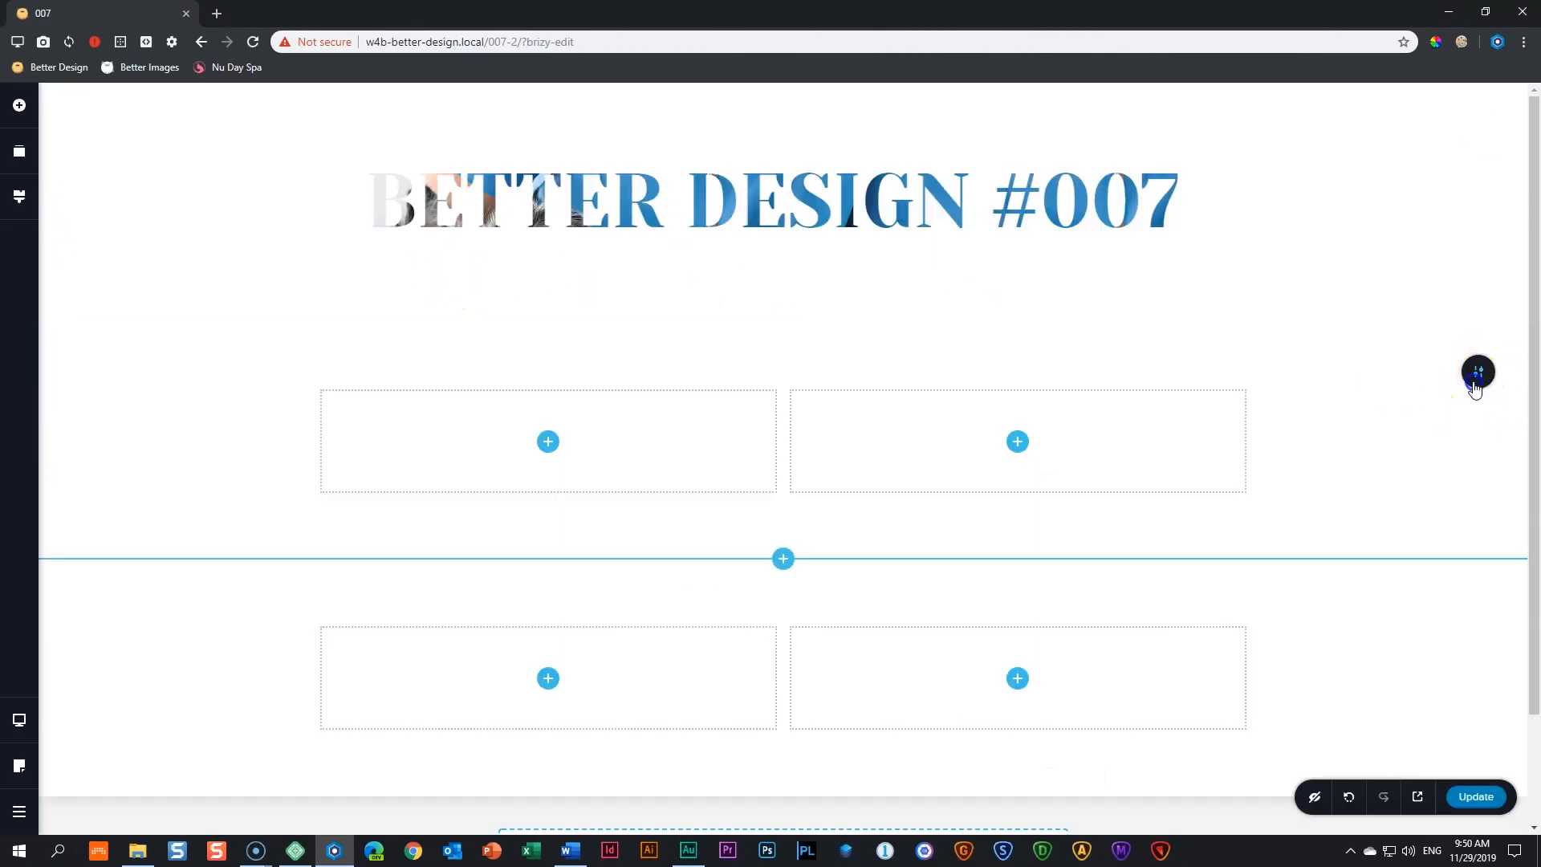
{"action": "mouse_move", "coordinate": [1479, 372]}
{"action": "left_click", "coordinate": [1339, 372]}
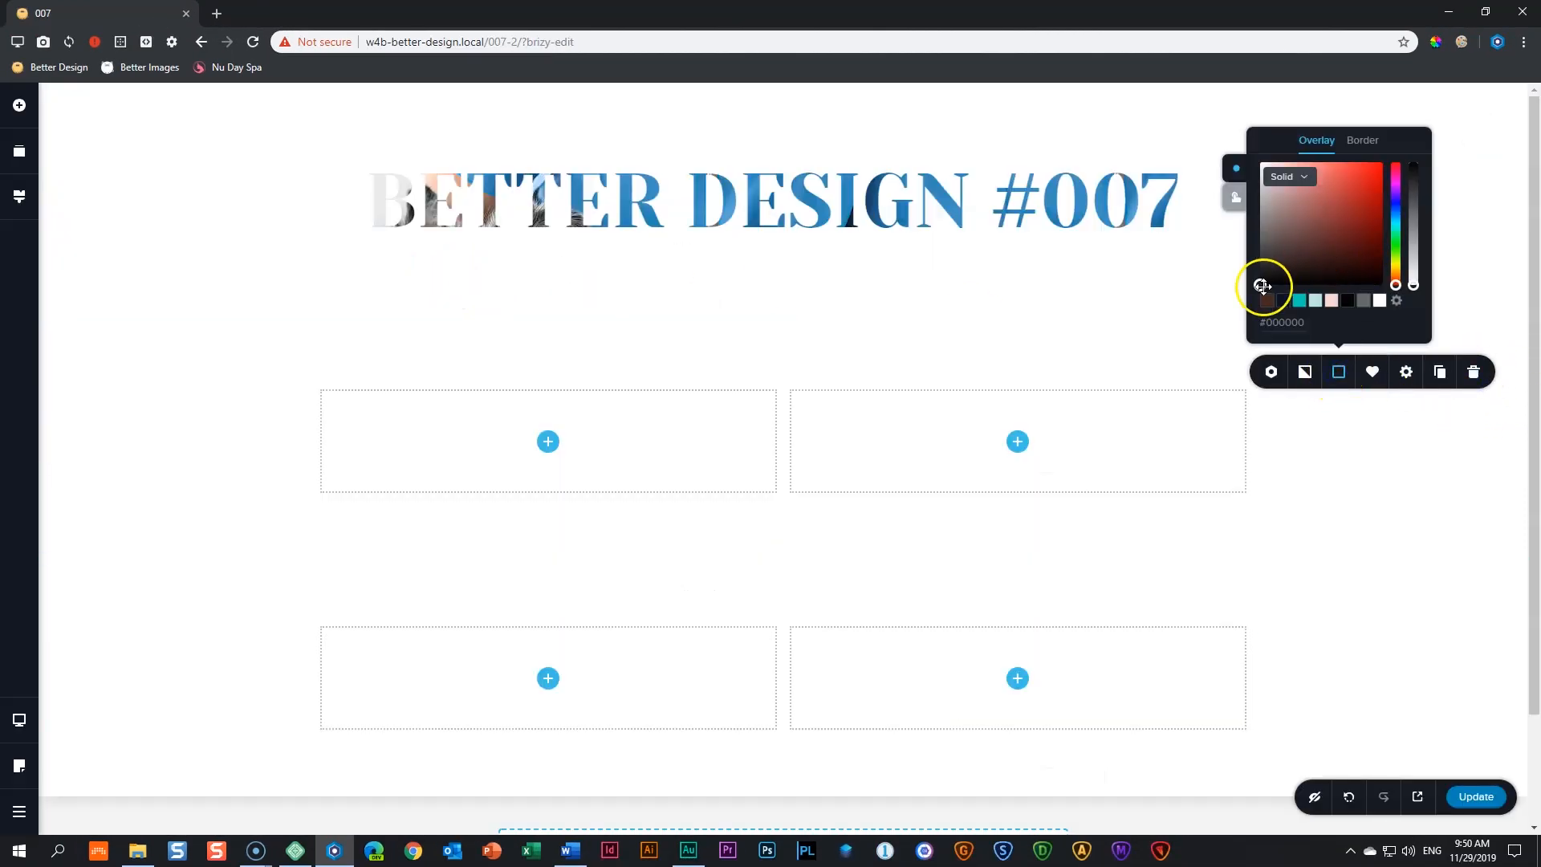
{"action": "left_click", "coordinate": [1284, 301]}
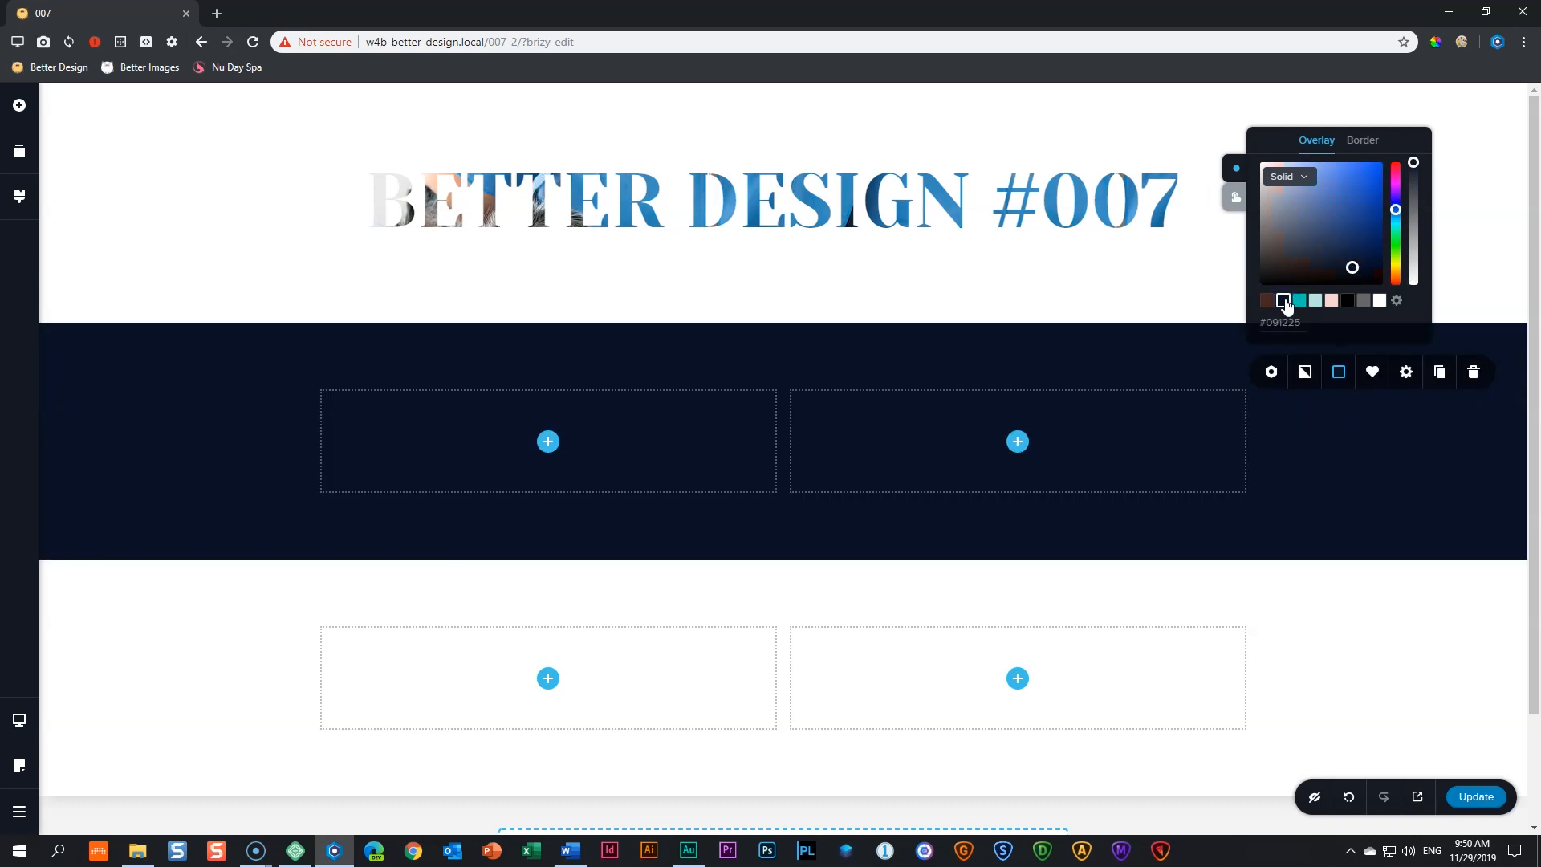
{"action": "left_click_drag", "start_coordinate": [1413, 163], "coordinate": [1412, 187]}
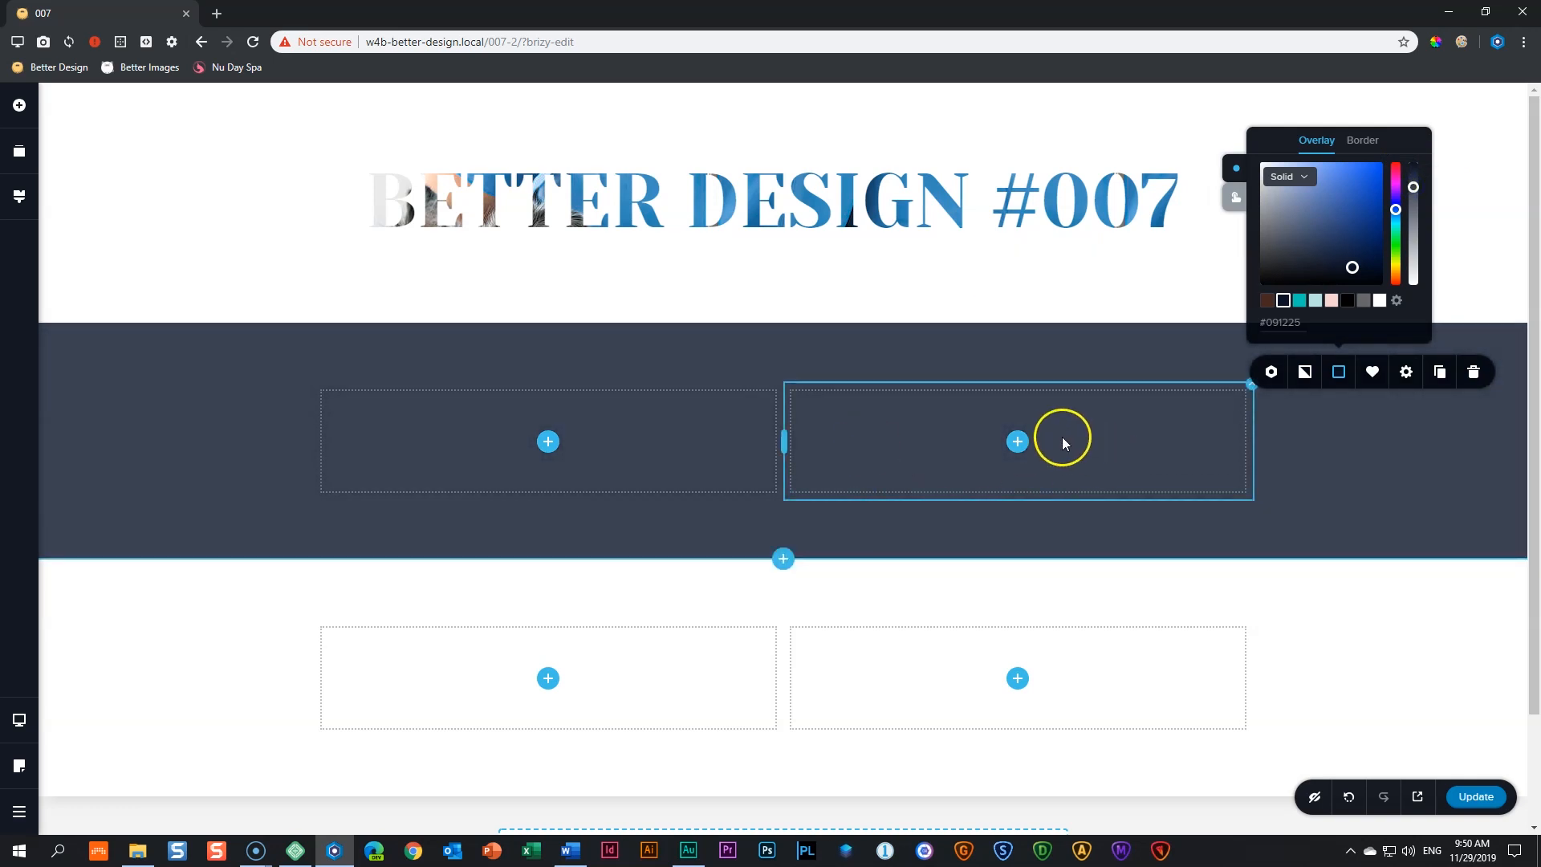
Apply the dark navy palette colour as the overlay of the new block's second column
{"action": "left_click", "coordinate": [1250, 390]}
{"action": "left_click", "coordinate": [1183, 344]}
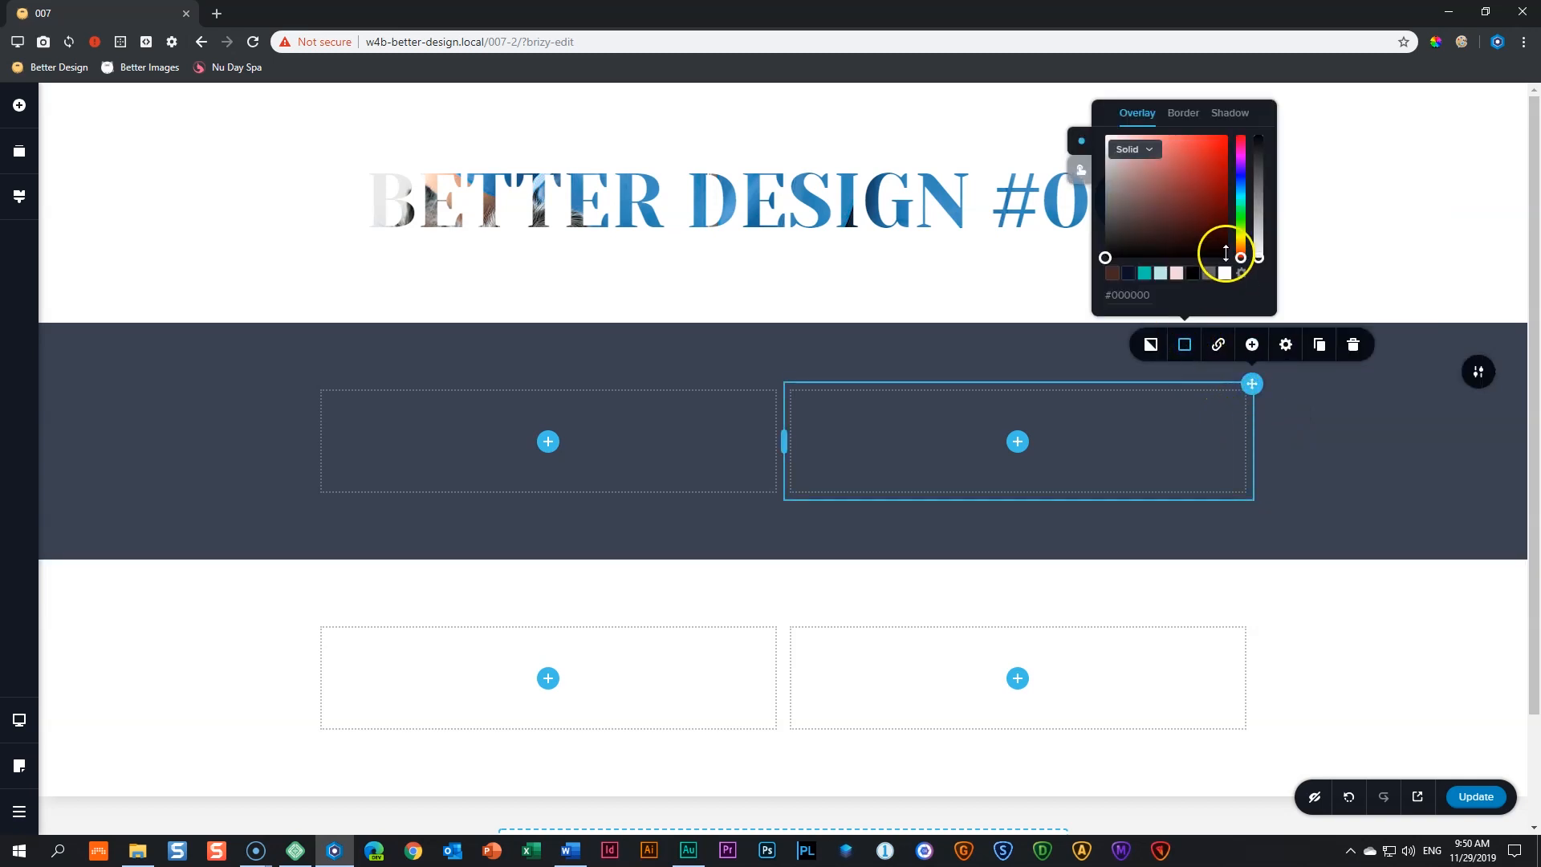
{"action": "left_click", "coordinate": [1130, 274]}
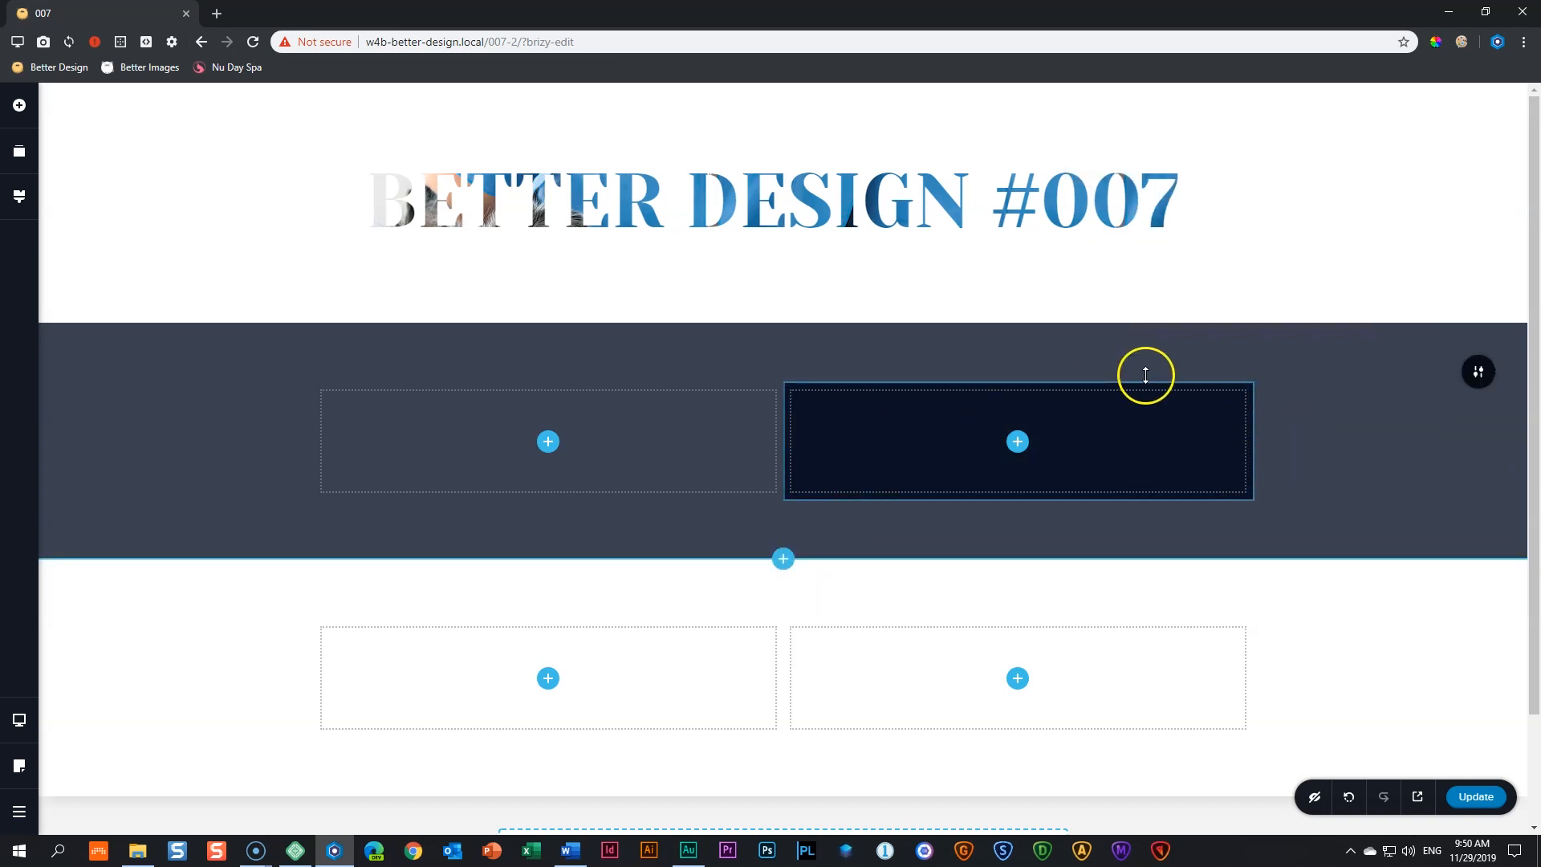
Add two text elements, one below the other, to the dark navy column
{"action": "left_click", "coordinate": [19, 105]}
{"action": "left_click_drag", "start_coordinate": [96, 227], "coordinate": [1003, 446]}
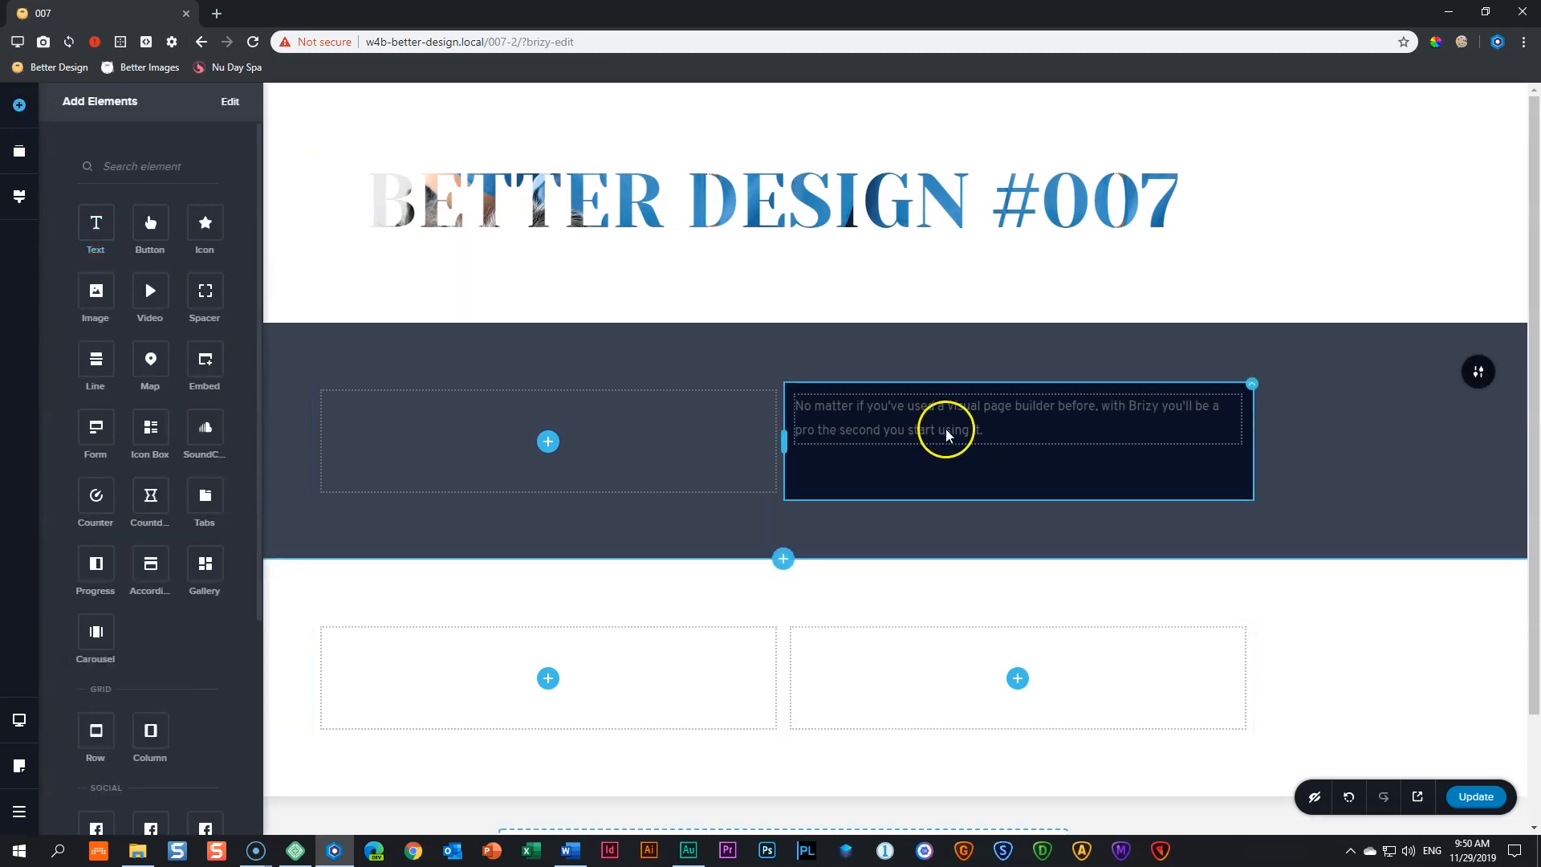
{"action": "left_click_drag", "start_coordinate": [93, 221], "coordinate": [923, 452]}
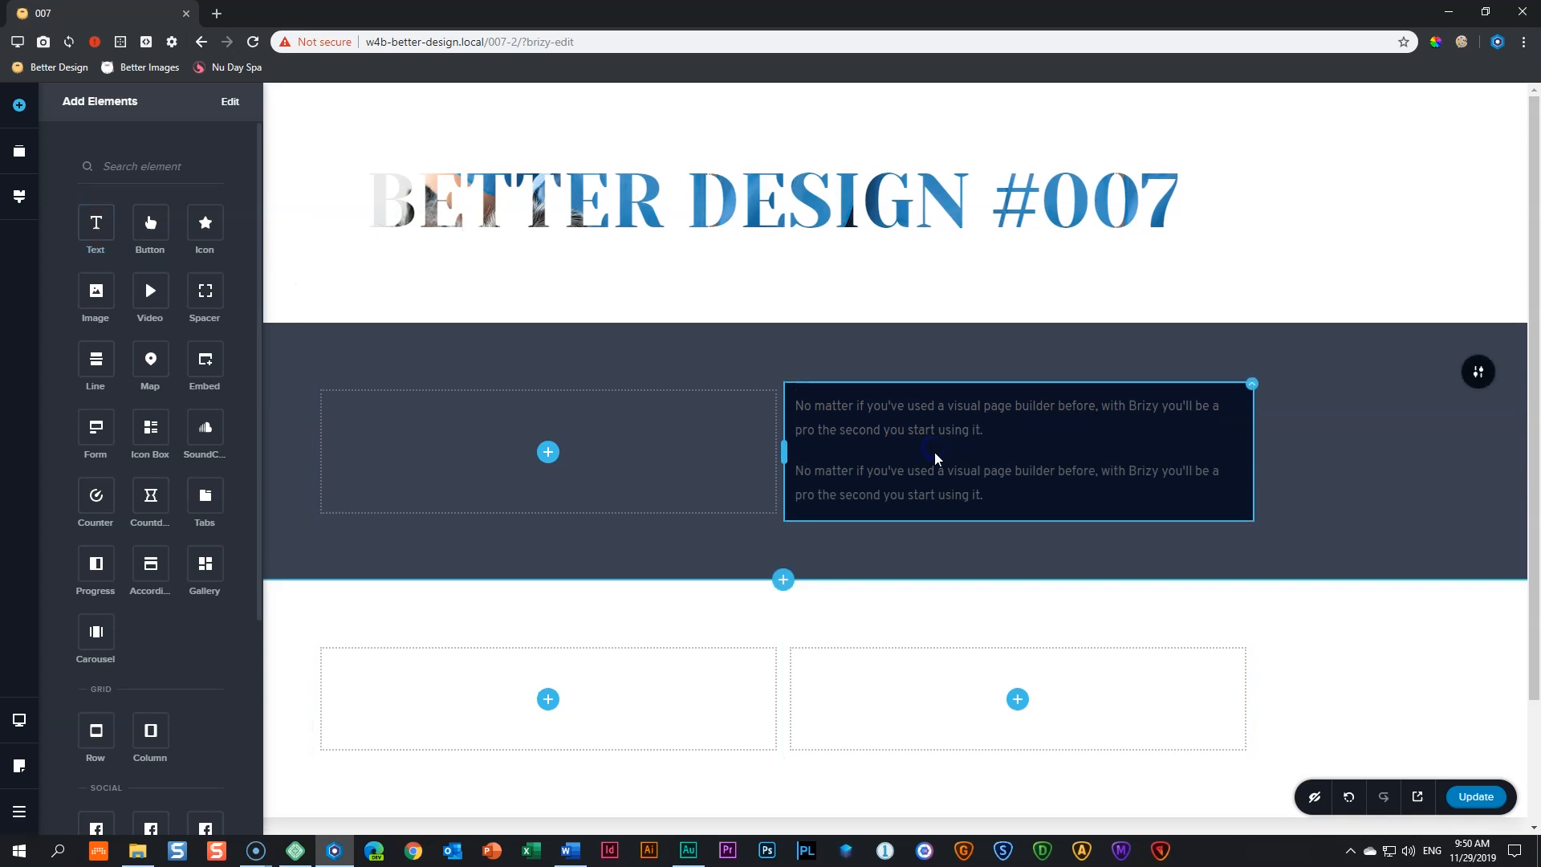
Replace the first text element's content with "EXCEPTEUR SINT OCCAECAT"
{"action": "key", "text": "alt+Tab"}
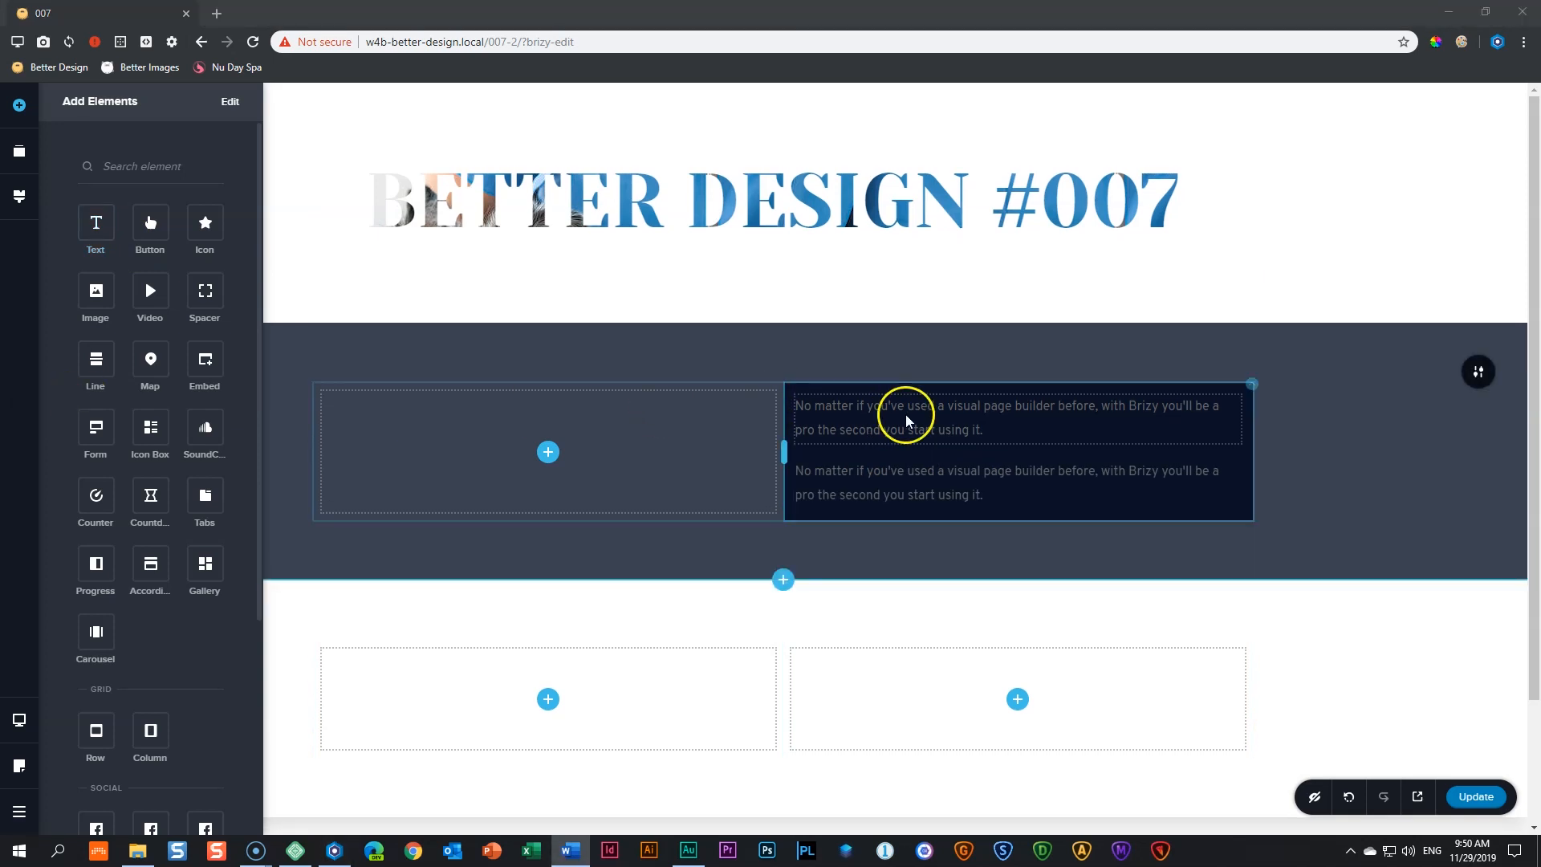
{"action": "left_click", "coordinate": [1005, 432]}
{"action": "triple_click", "coordinate": [995, 430]}
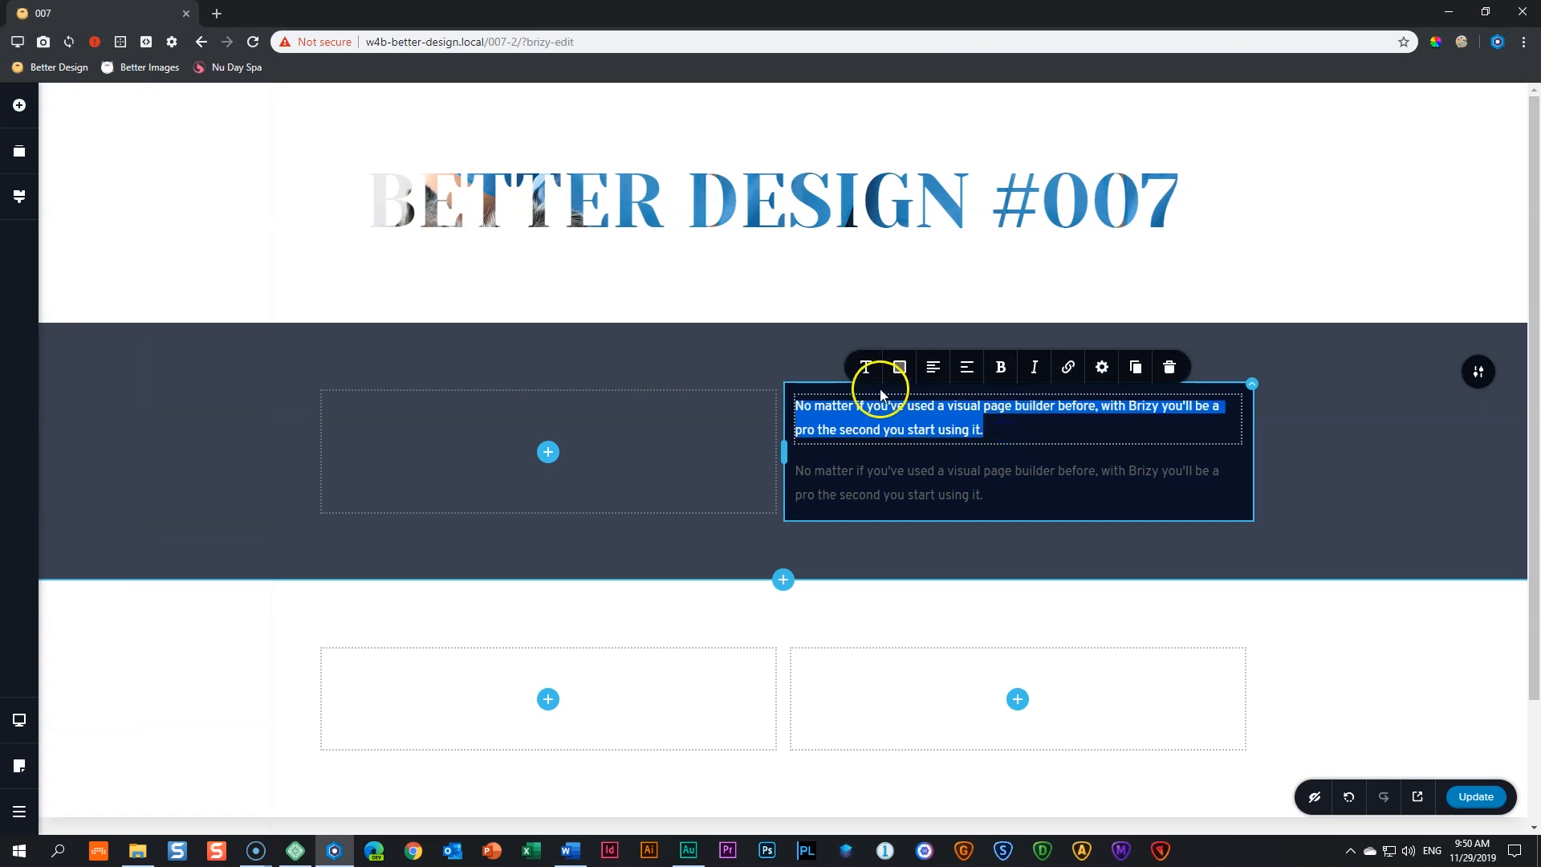
{"action": "type", "text": "EXCEPTEUR SINT OCCAECAT"}
Colour the heading white (#FFFFFF) and align it to the right
{"action": "left_click", "coordinate": [899, 368]}
{"action": "left_click", "coordinate": [941, 295]}
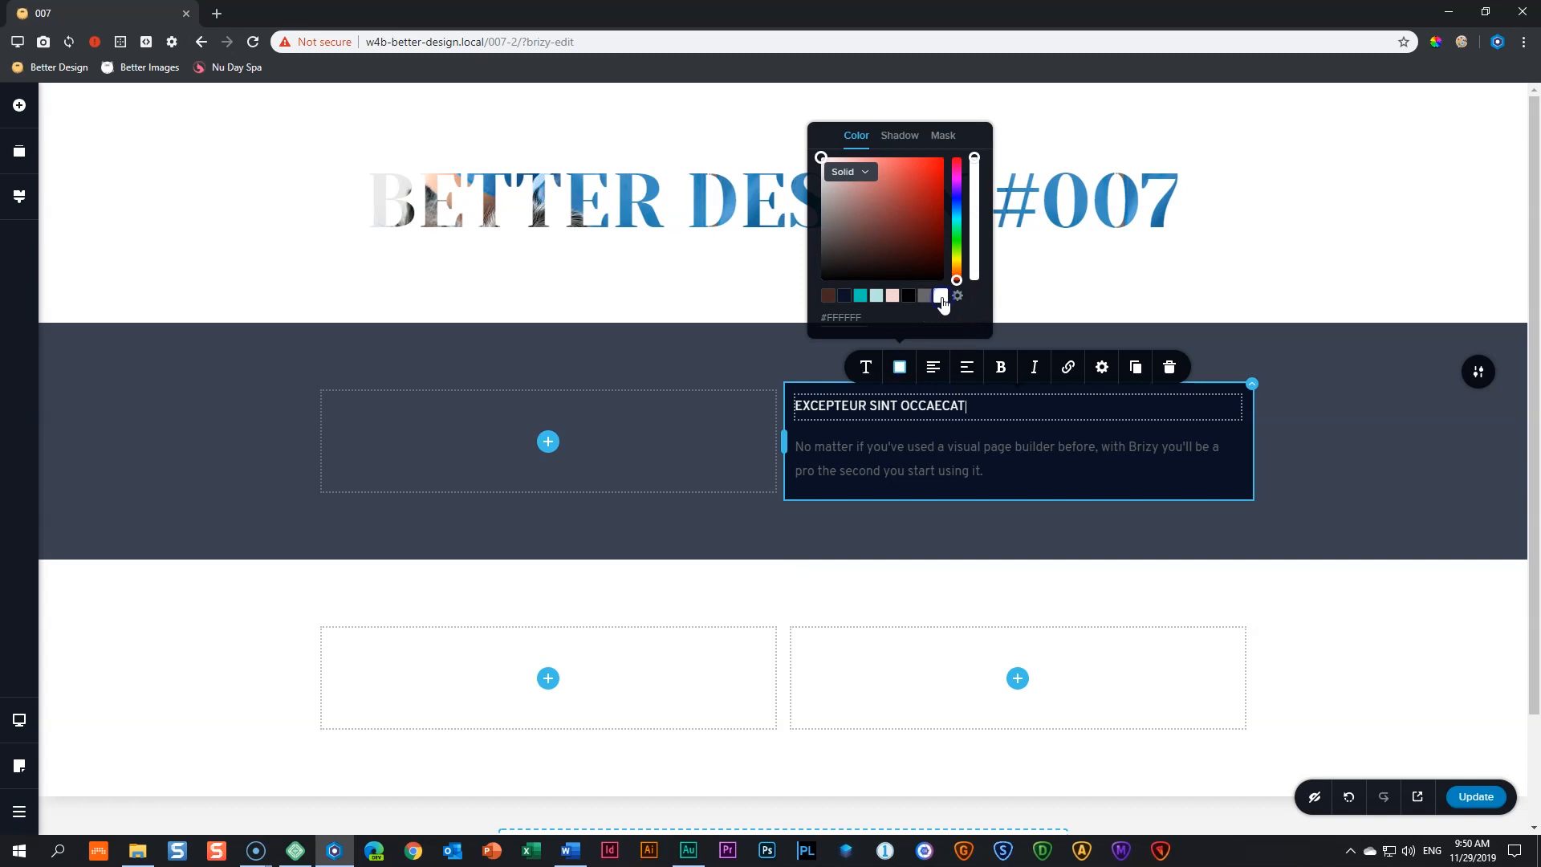
{"action": "left_click", "coordinate": [930, 371]}
{"action": "left_click", "coordinate": [930, 371]}
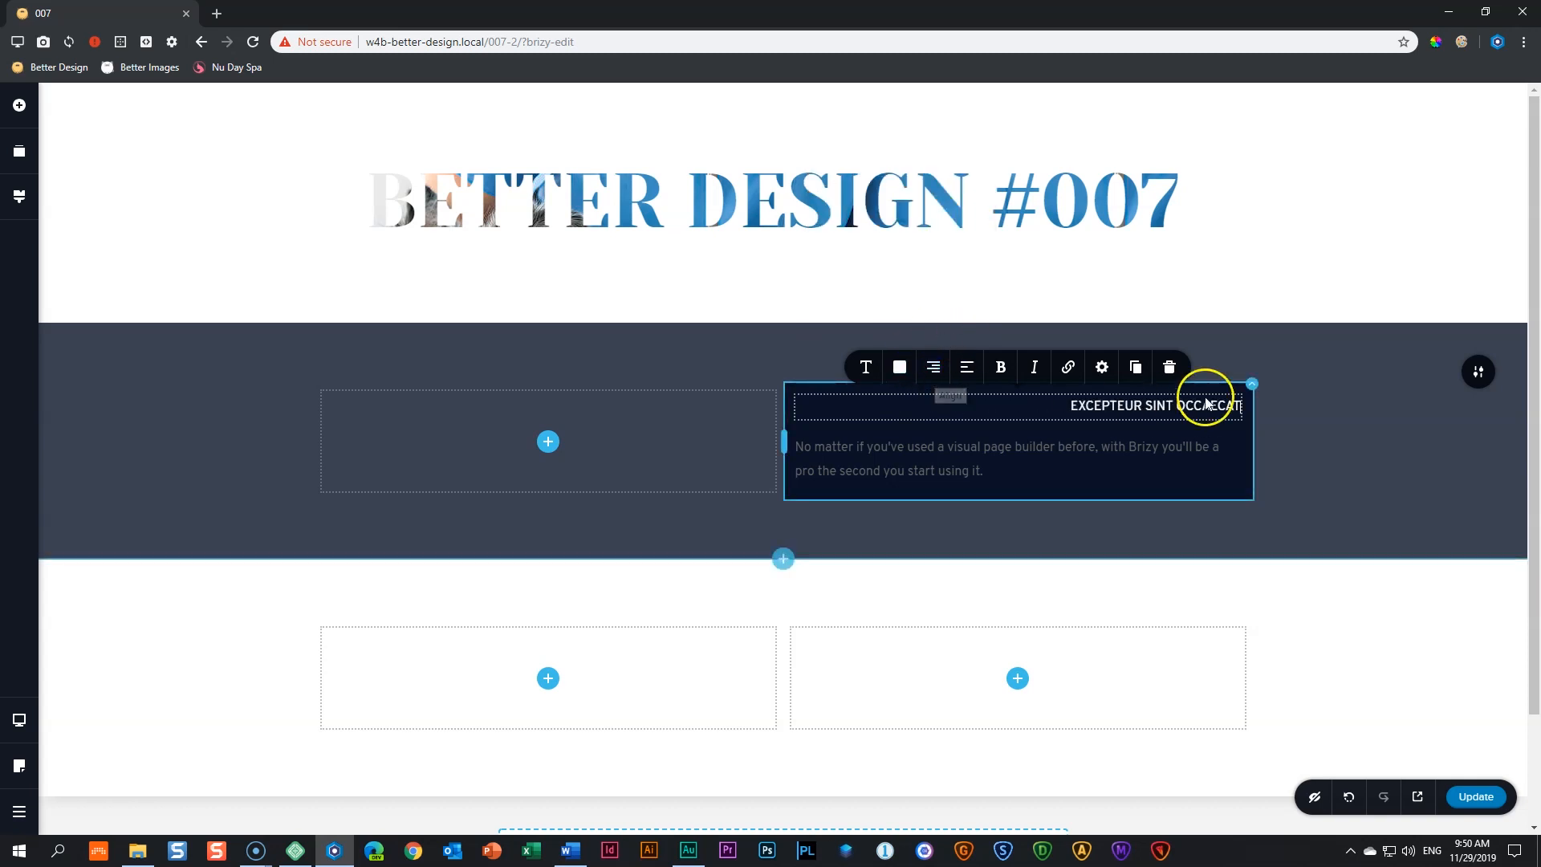
Change the heading's font to Palanquin Dark
{"action": "left_click", "coordinate": [865, 367]}
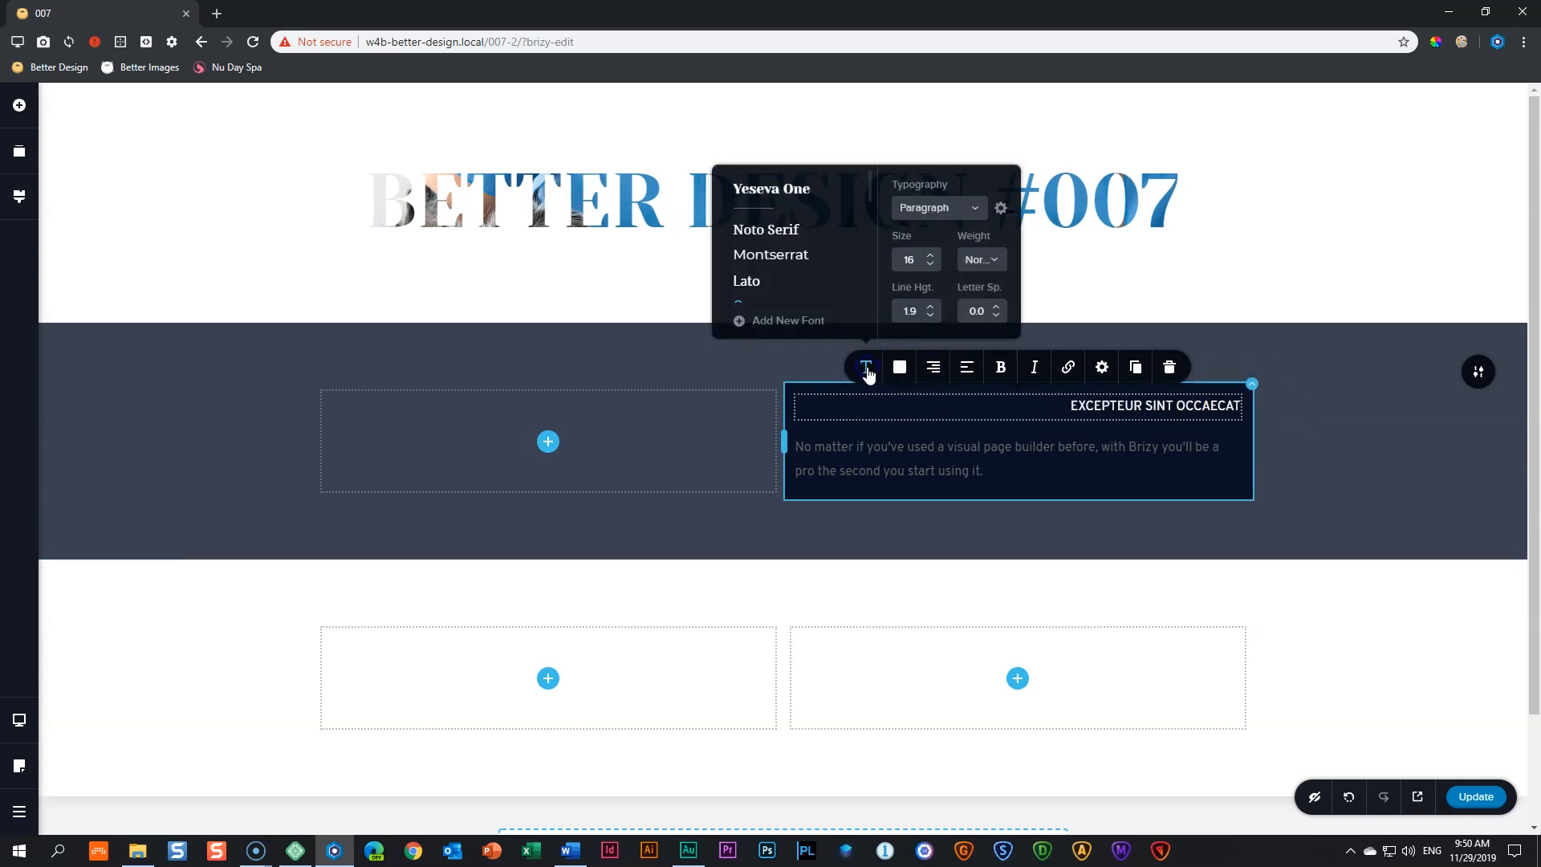
{"action": "scroll", "coordinate": [818, 265], "scroll_direction": "down", "scroll_amount": 6}
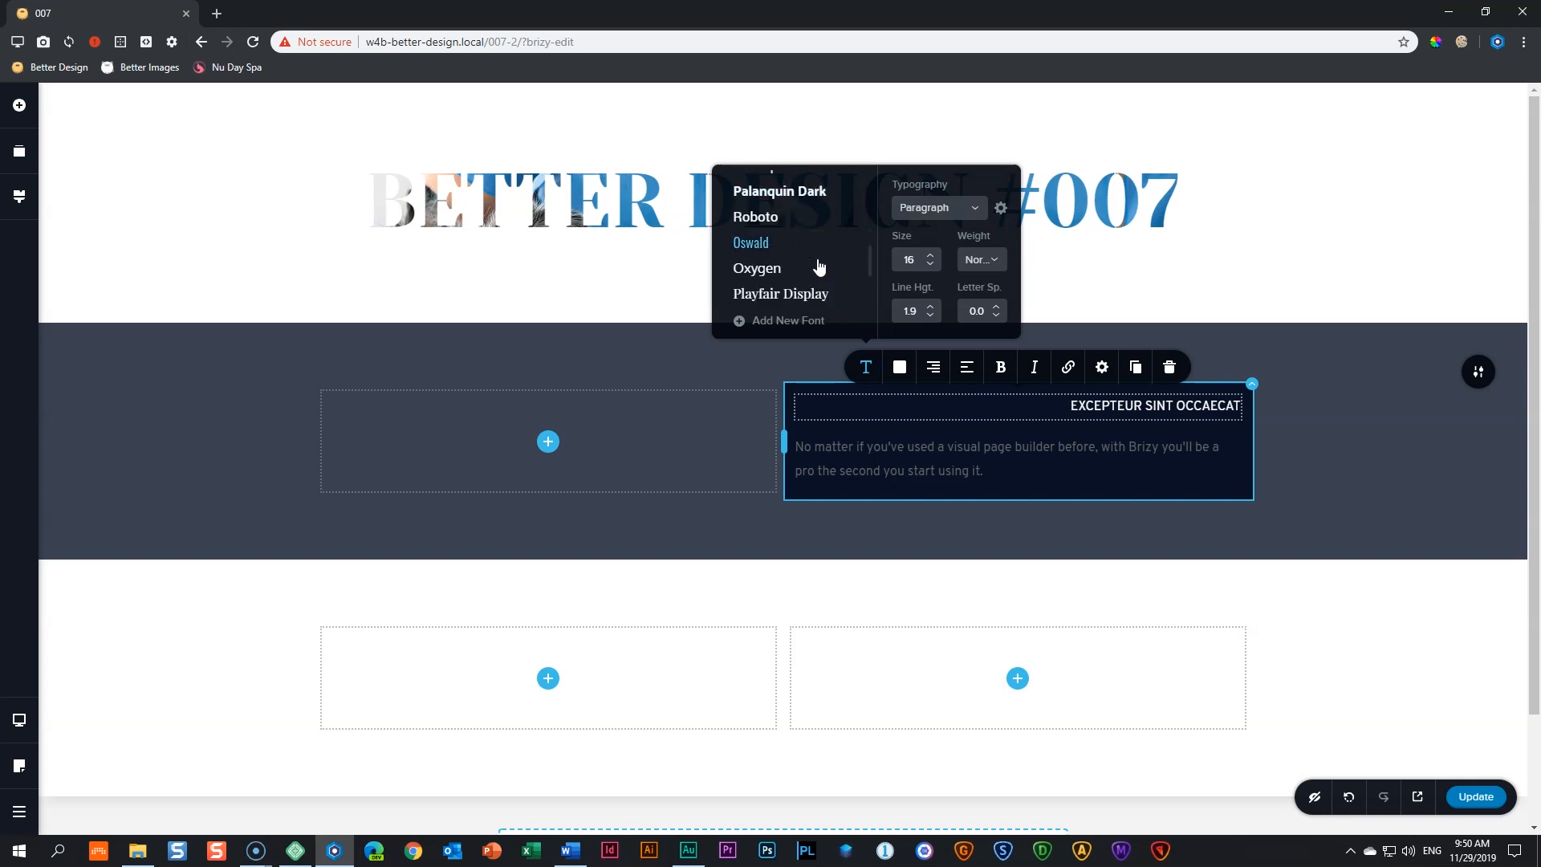
{"action": "scroll", "coordinate": [820, 268], "scroll_direction": "down", "scroll_amount": 2}
{"action": "scroll", "coordinate": [820, 267], "scroll_direction": "down", "scroll_amount": 2}
{"action": "scroll", "coordinate": [819, 264], "scroll_direction": "up", "scroll_amount": 5}
{"action": "left_click", "coordinate": [735, 191]}
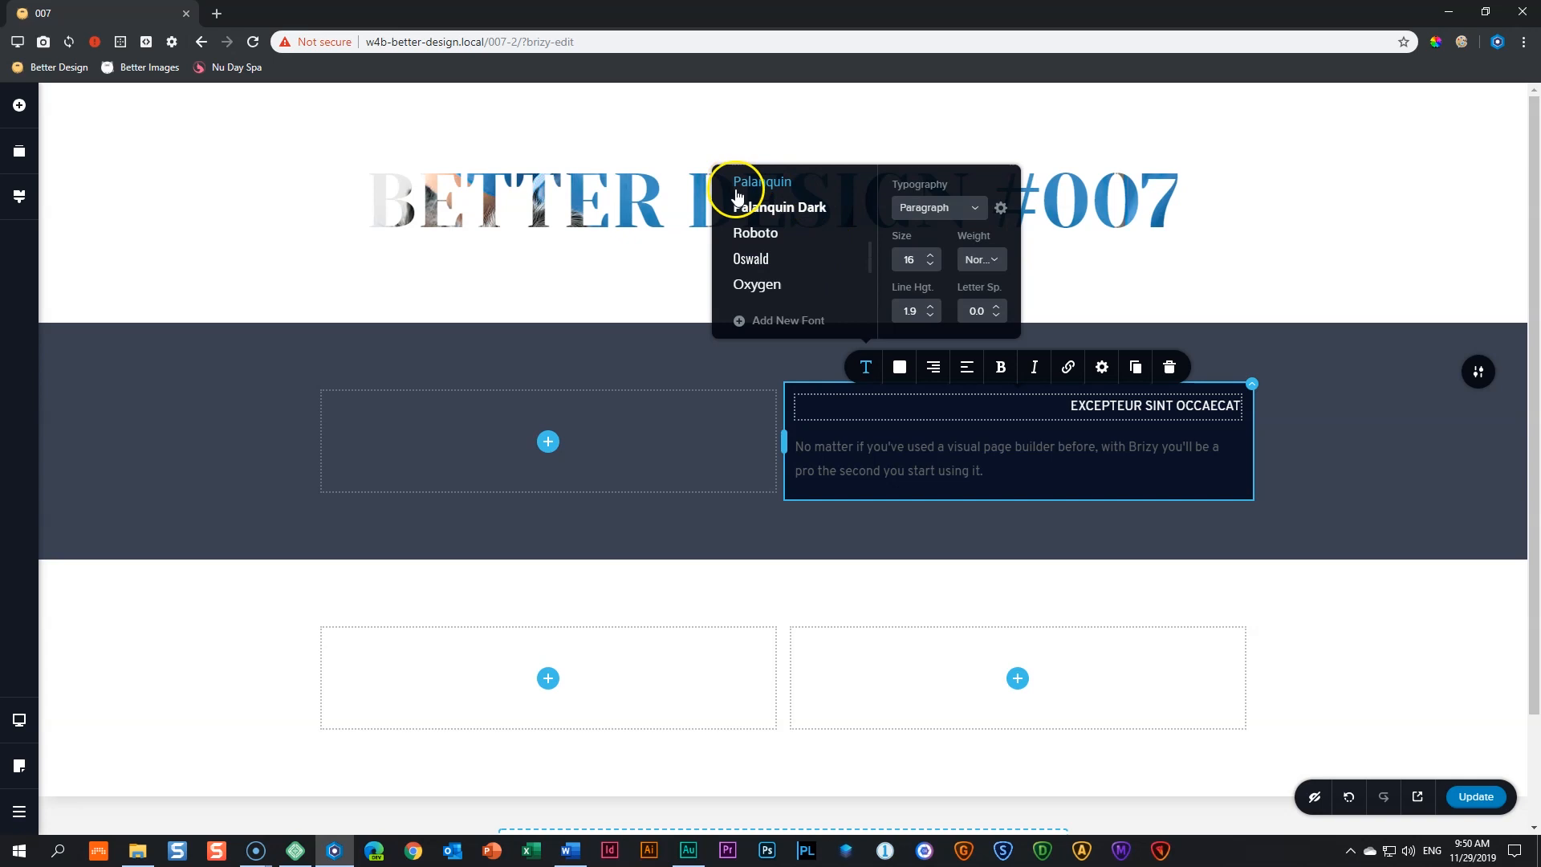
{"action": "left_click", "coordinate": [817, 207]}
{"action": "scroll", "coordinate": [824, 220], "scroll_direction": "up", "scroll_amount": 2}
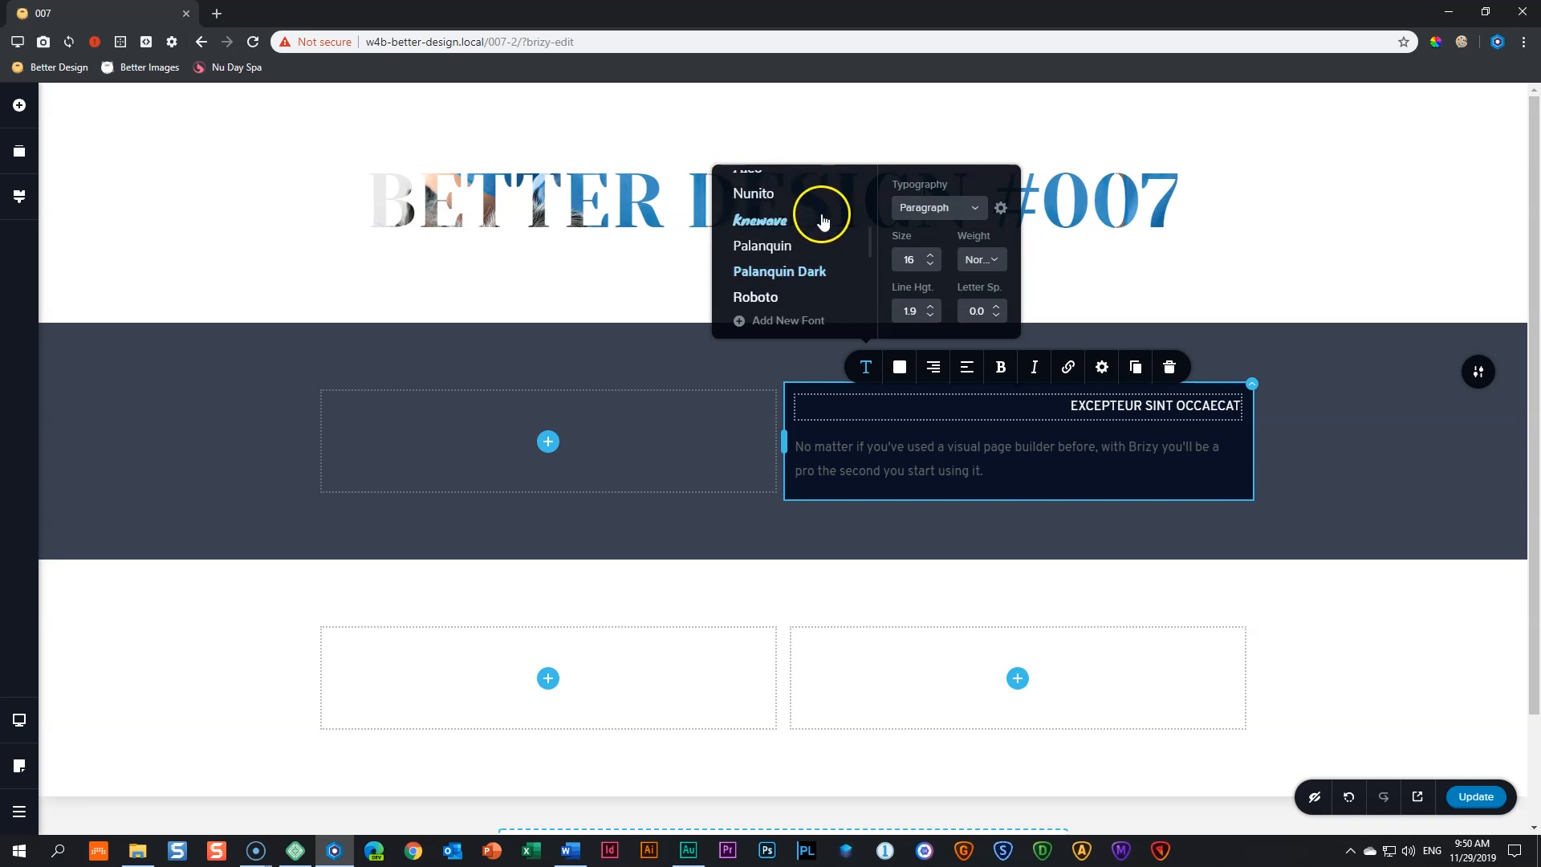
{"action": "left_click", "coordinate": [817, 275]}
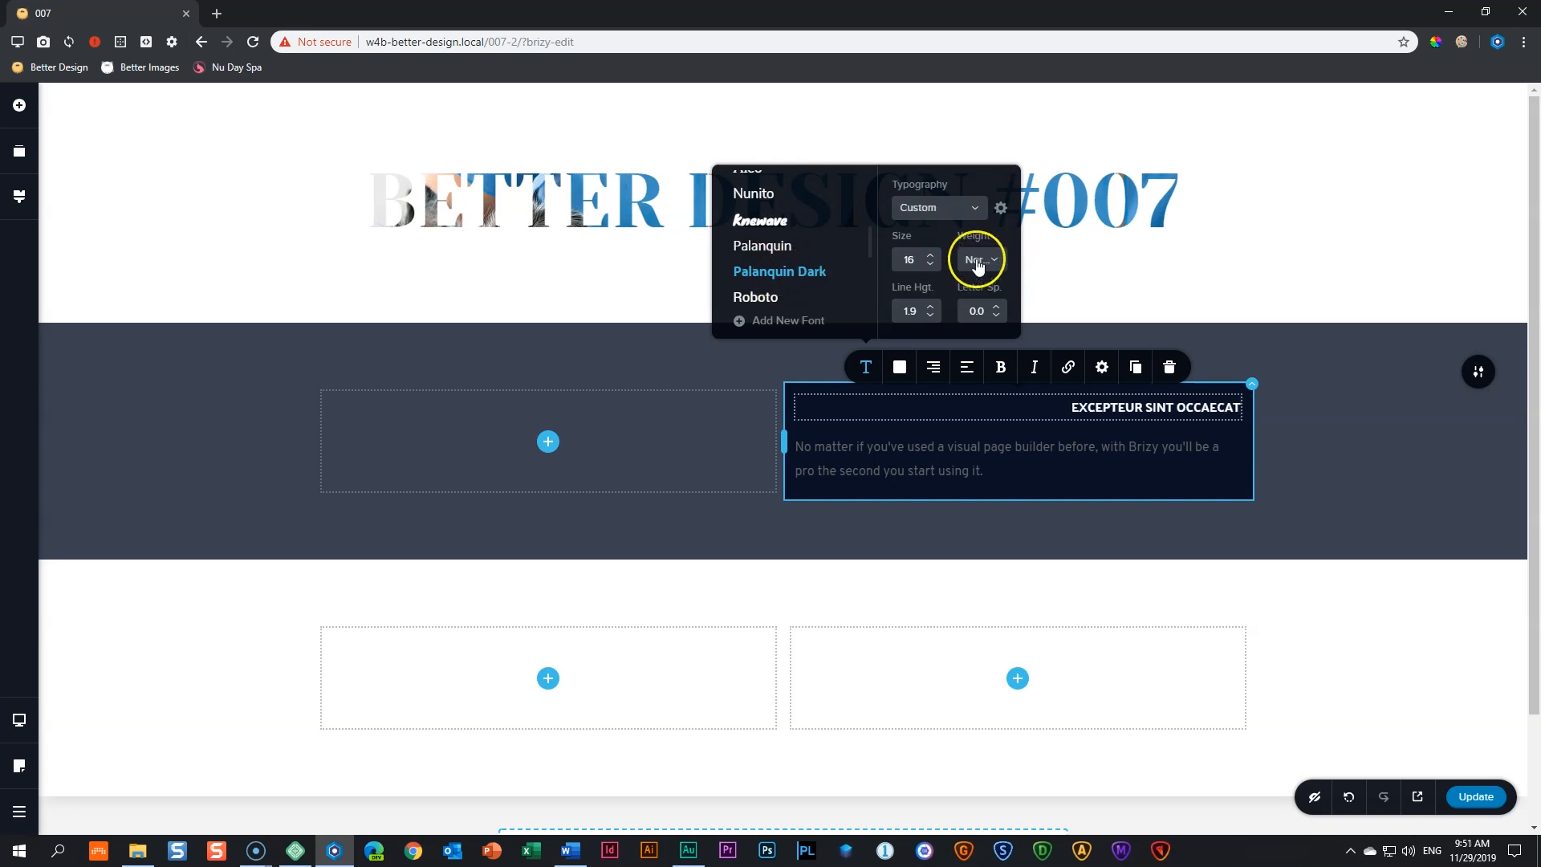
Set the heading's font size to 28 and its weight to Bold
{"action": "left_click", "coordinate": [931, 253]}
{"action": "left_click", "coordinate": [931, 254]}
{"action": "left_click", "coordinate": [931, 253]}
{"action": "left_click", "coordinate": [931, 253]}
{"action": "left_click", "coordinate": [931, 253]}
{"action": "left_click", "coordinate": [931, 254]}
{"action": "left_click", "coordinate": [931, 253]}
{"action": "left_click", "coordinate": [931, 254]}
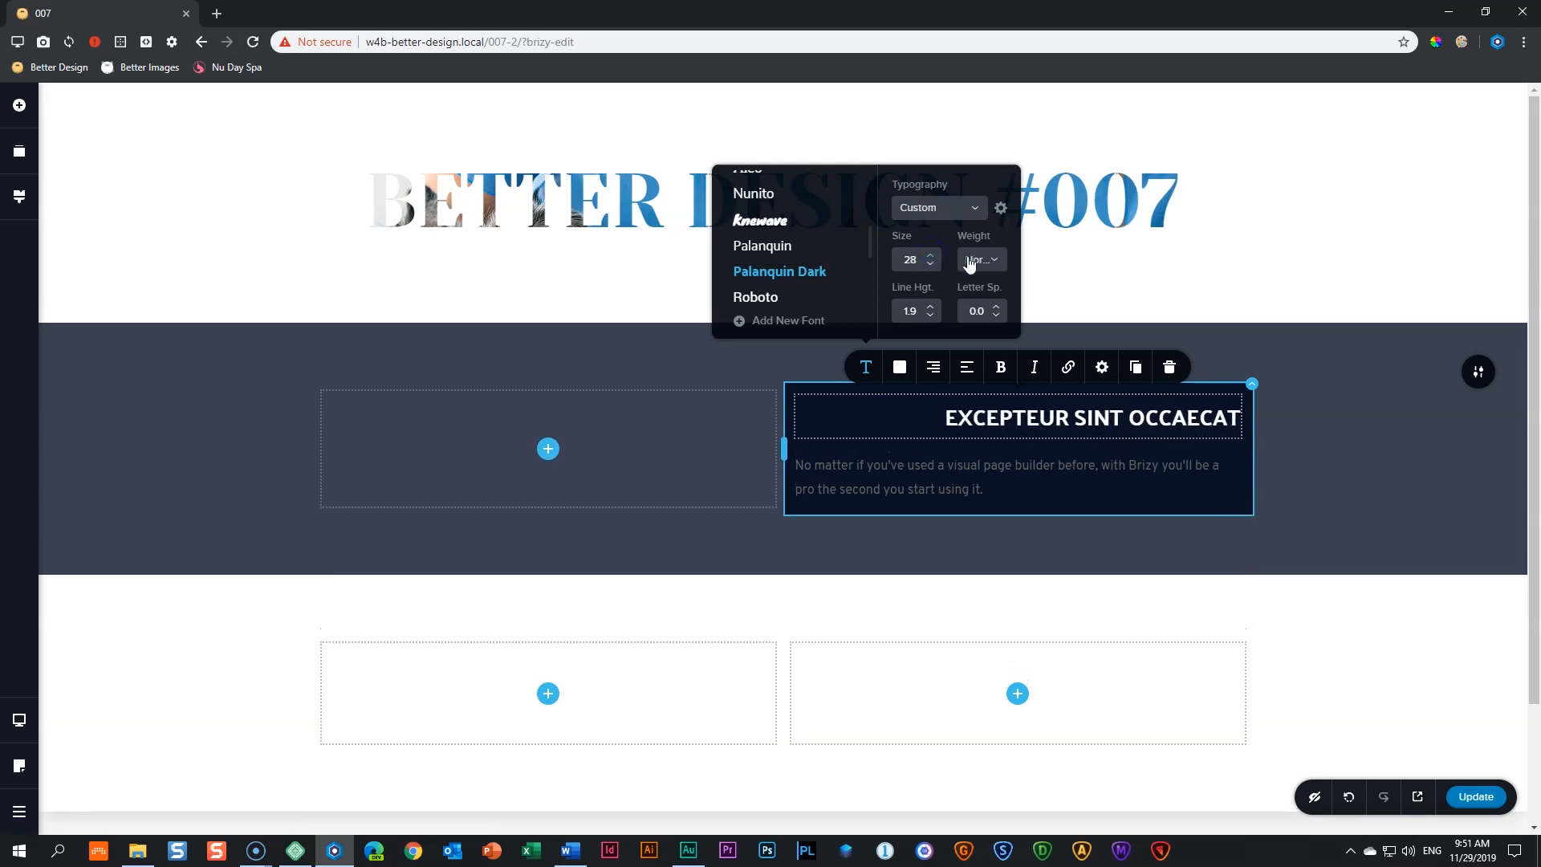
{"action": "left_click", "coordinate": [972, 259]}
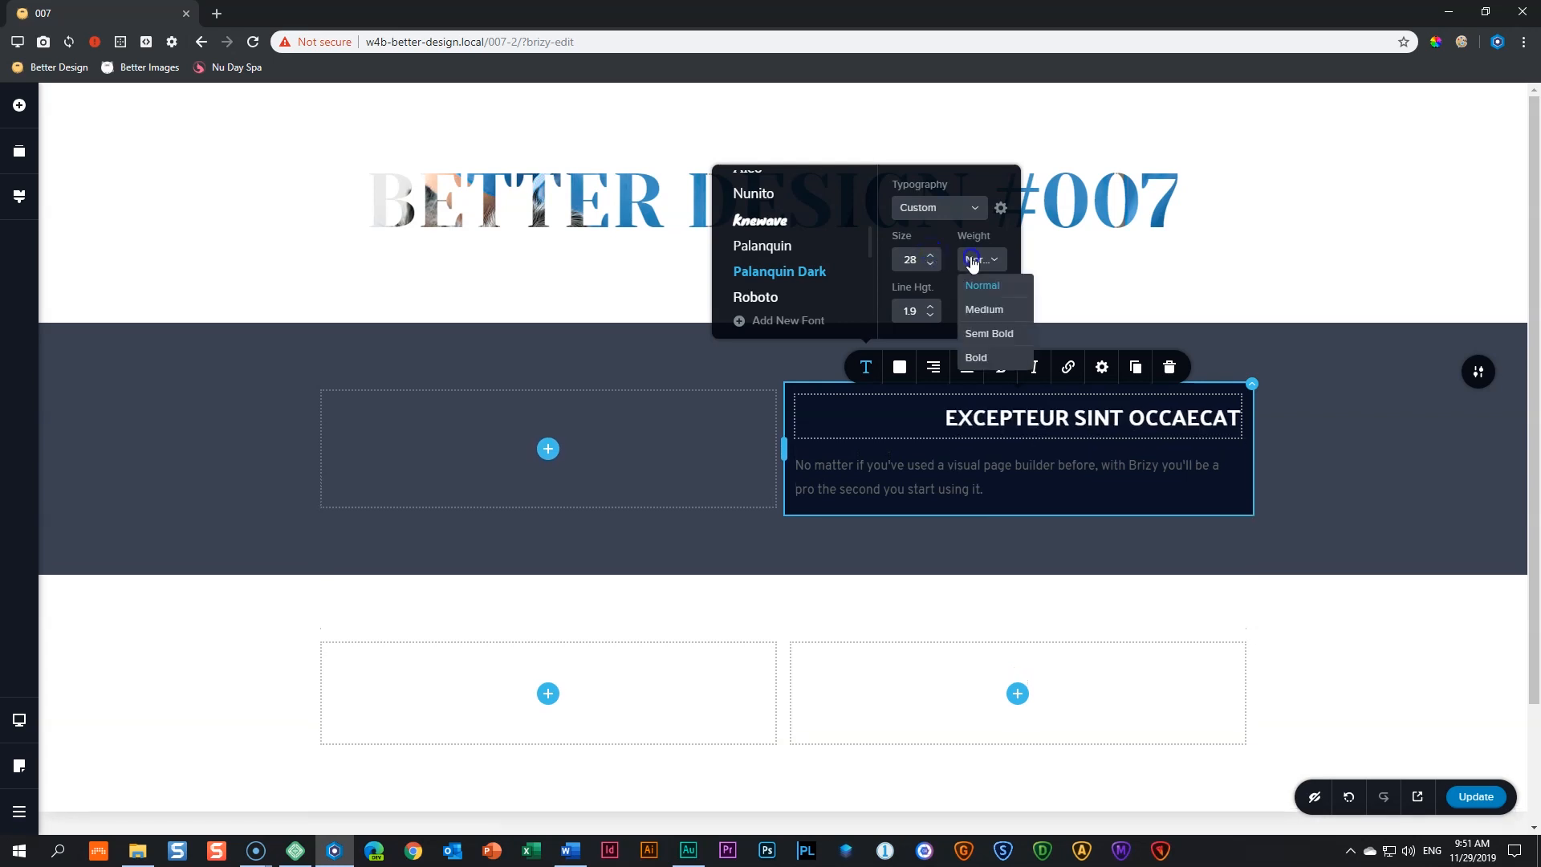
{"action": "left_click", "coordinate": [978, 358]}
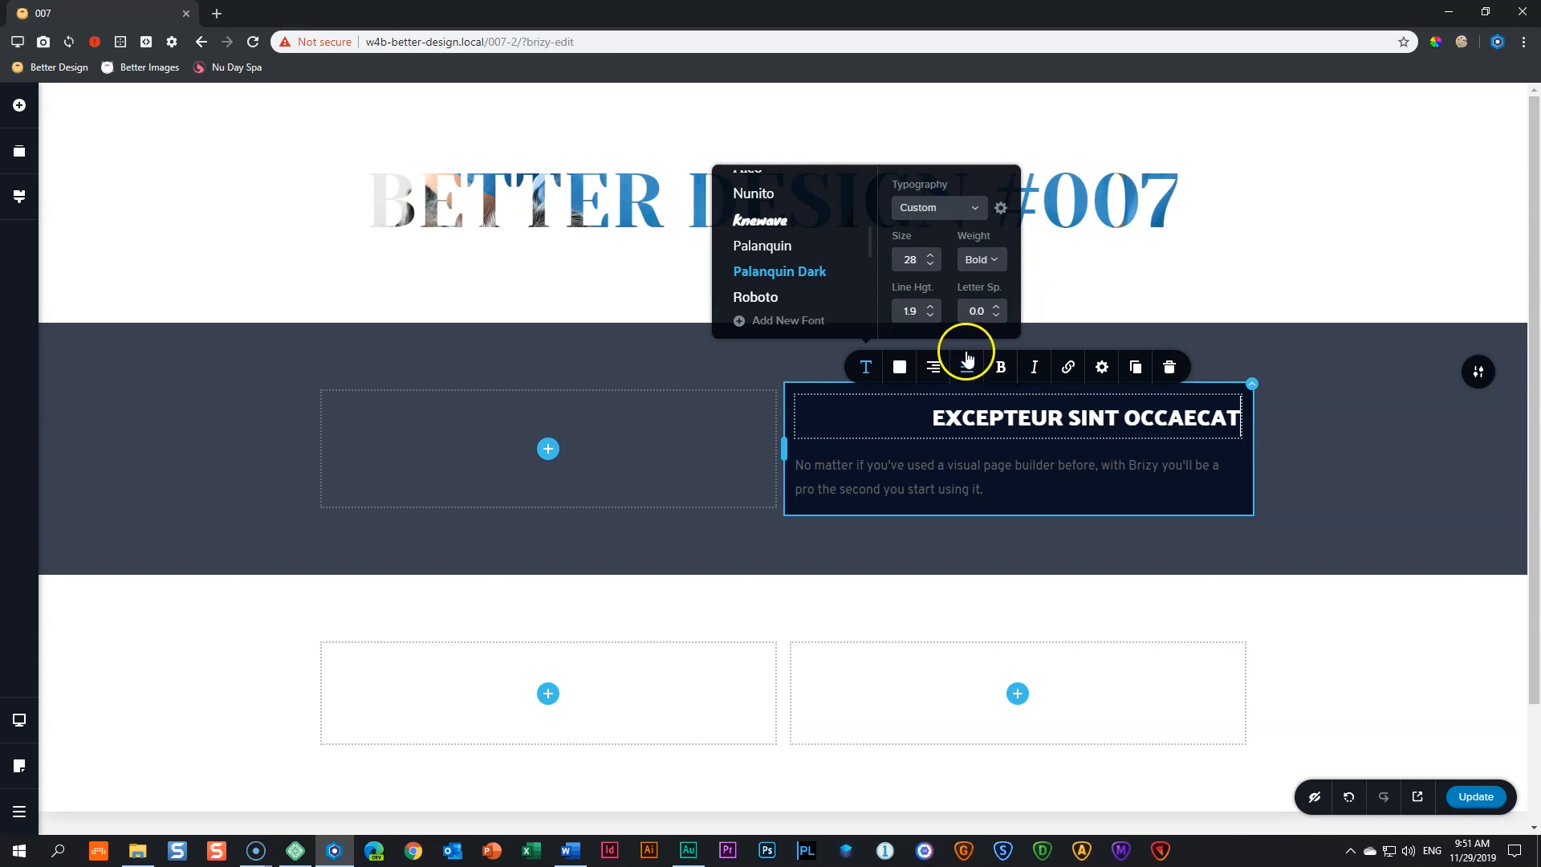
Reduce the heading's line height to 1.0
{"action": "left_click", "coordinate": [930, 316]}
{"action": "left_click", "coordinate": [931, 316]}
{"action": "left_click", "coordinate": [931, 315]}
{"action": "left_click", "coordinate": [931, 315]}
{"action": "left_click", "coordinate": [930, 316]}
{"action": "left_click", "coordinate": [930, 316]}
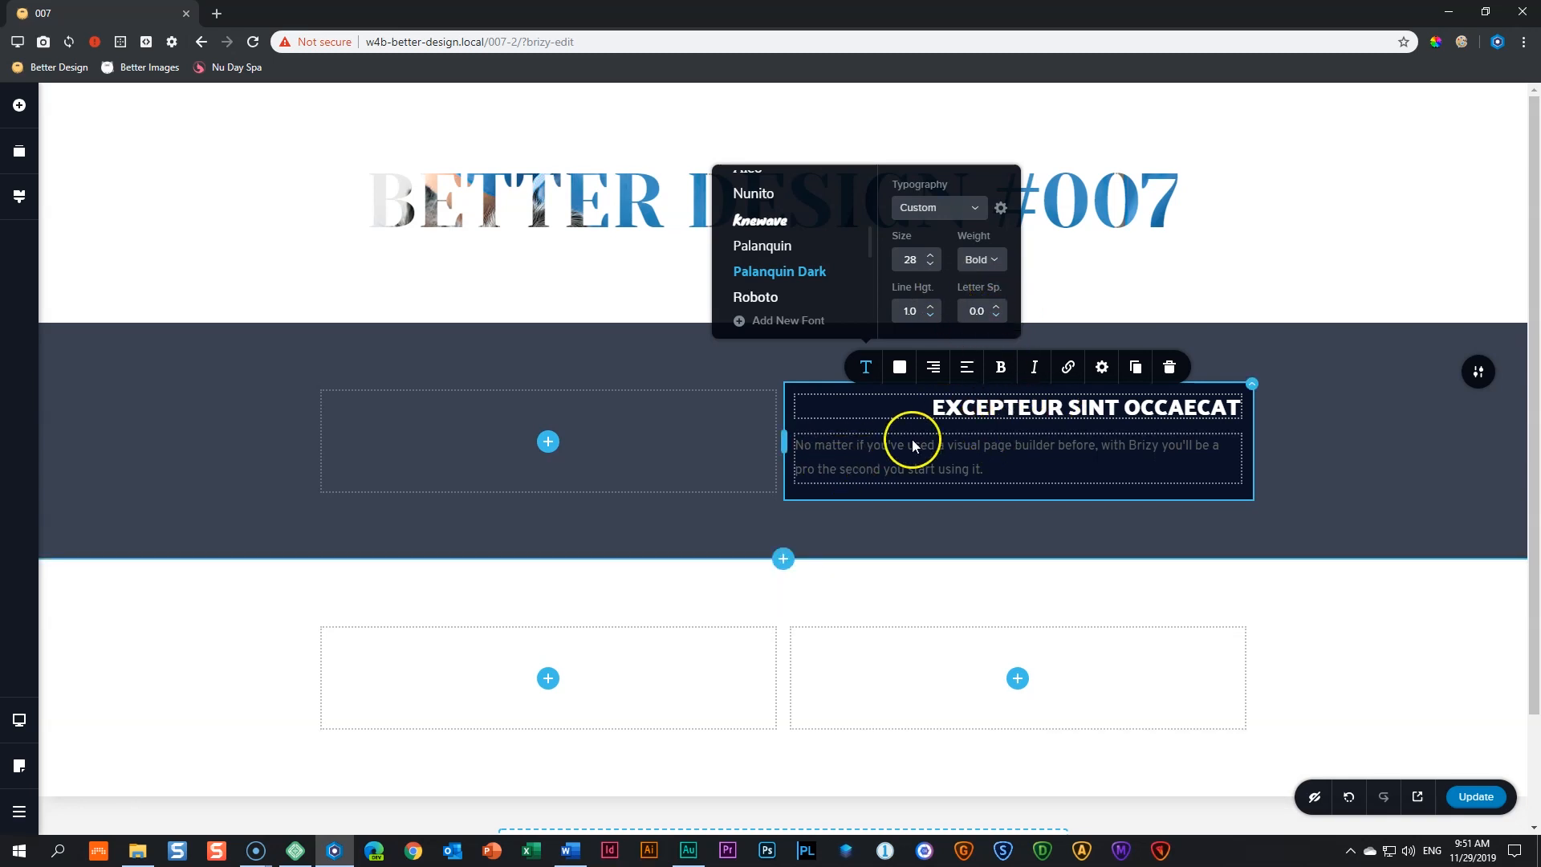
Replace the second text with "Ut enim ad minim veniam, quis nostrud exercitation ullamco laboris nisi ut aliquip ex ea commodo consequat.", removing its line break
{"action": "key", "text": "alt+Tab"}
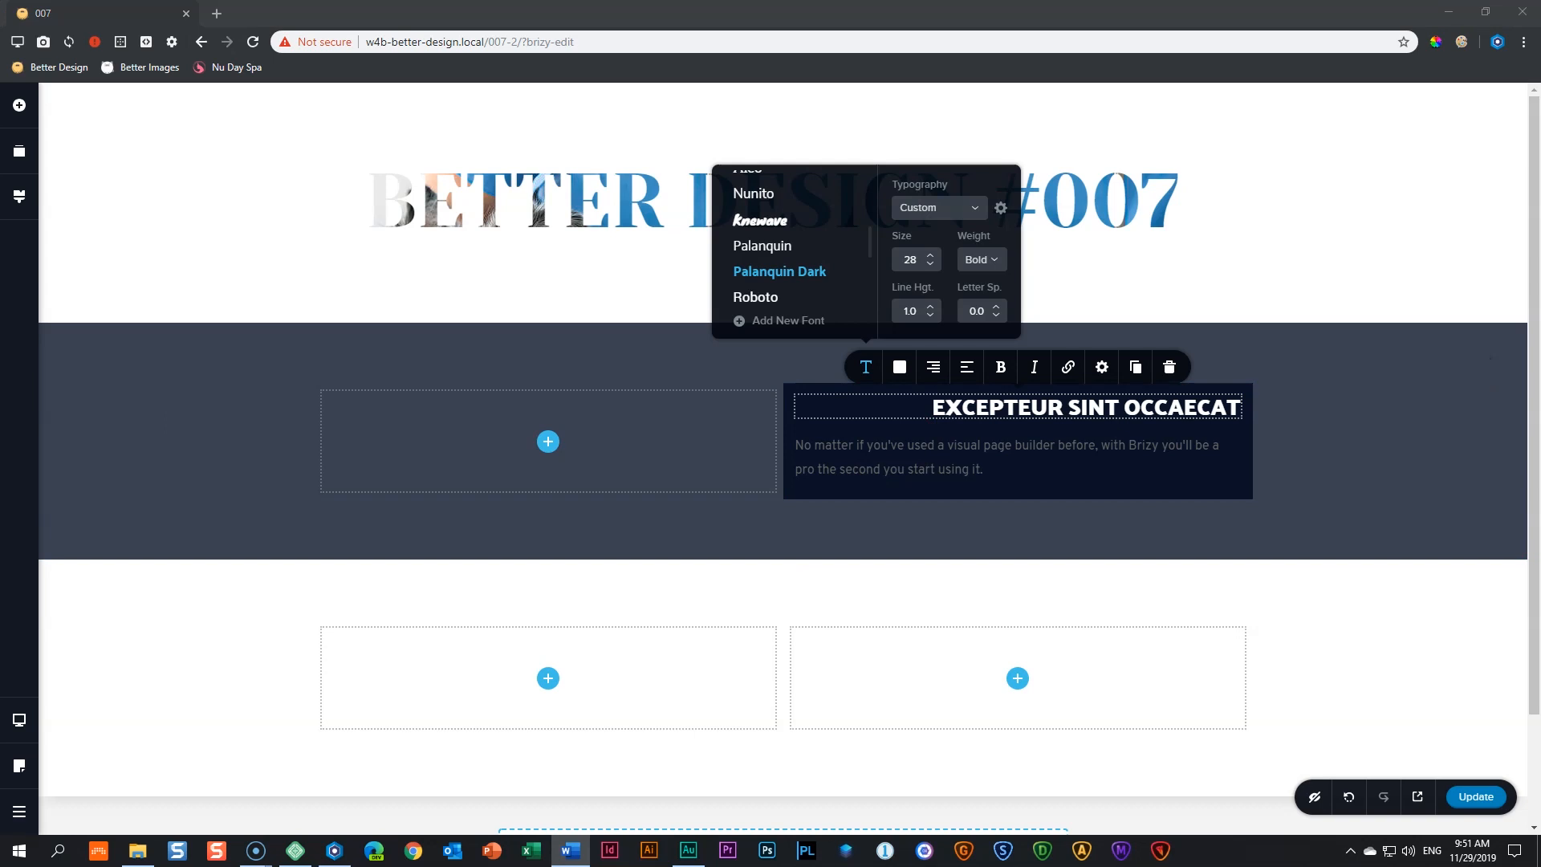
{"action": "left_click", "coordinate": [879, 467]}
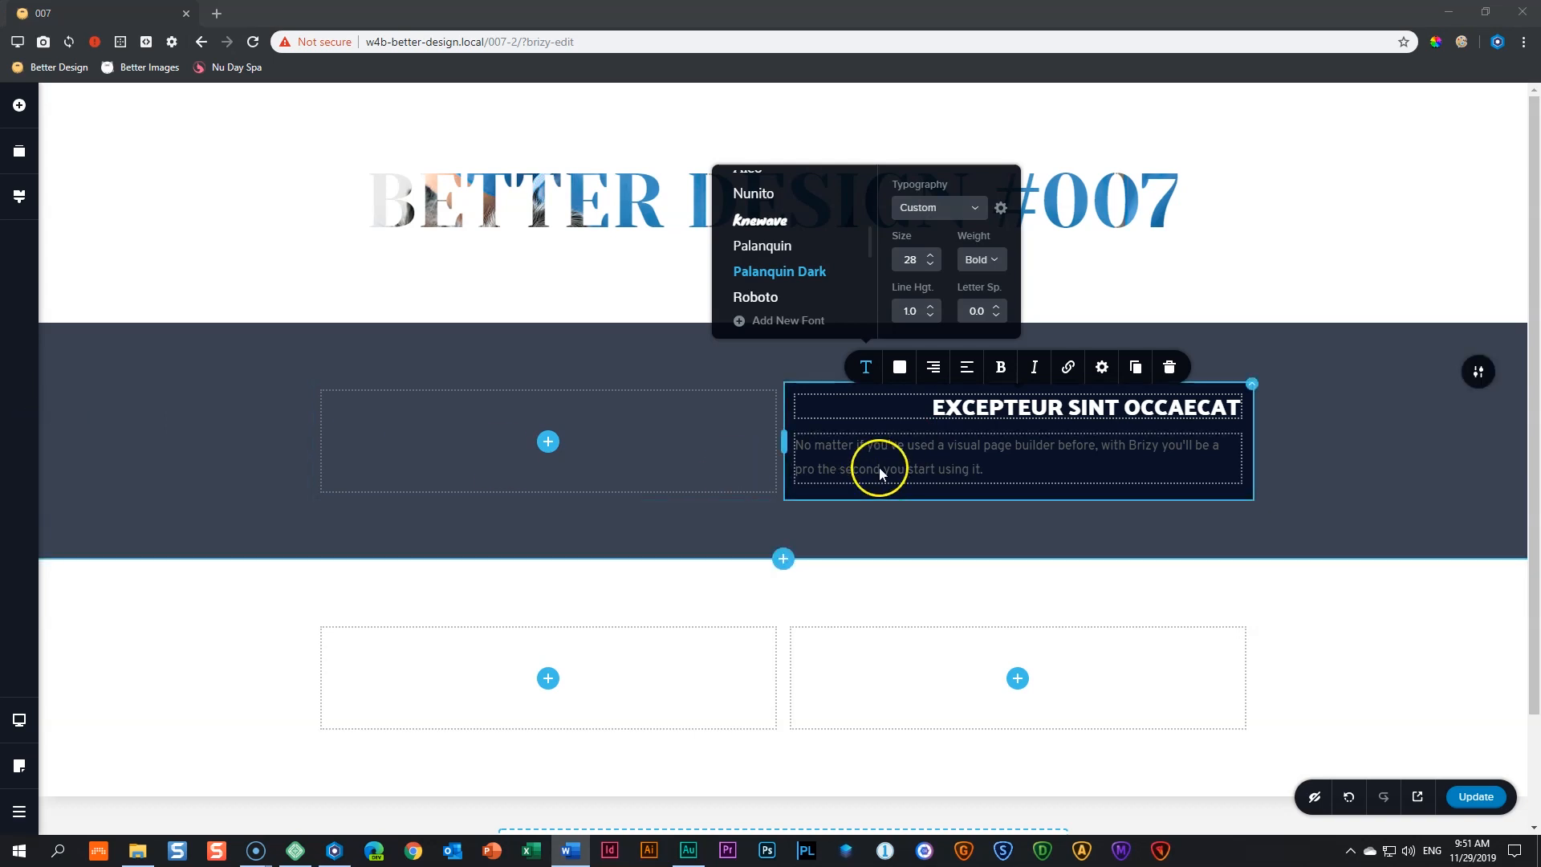
{"action": "triple_click", "coordinate": [882, 460]}
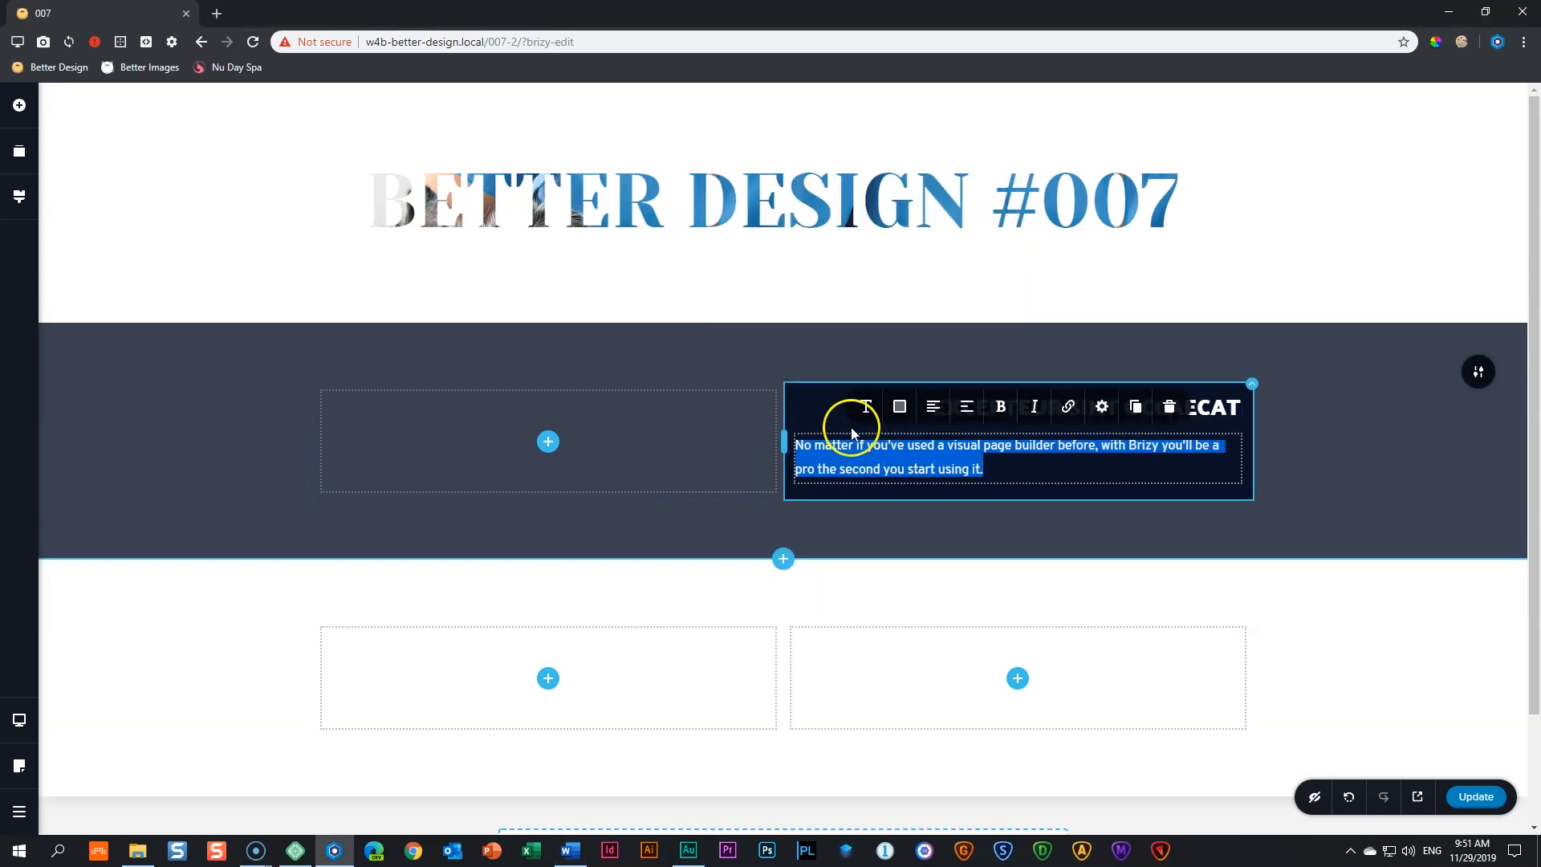
{"action": "type", "text": "Ut enim ad minim veniam, quis nostrud exercitation ullamco laboris nisi ut aliquip ex ea commodo consequat."}
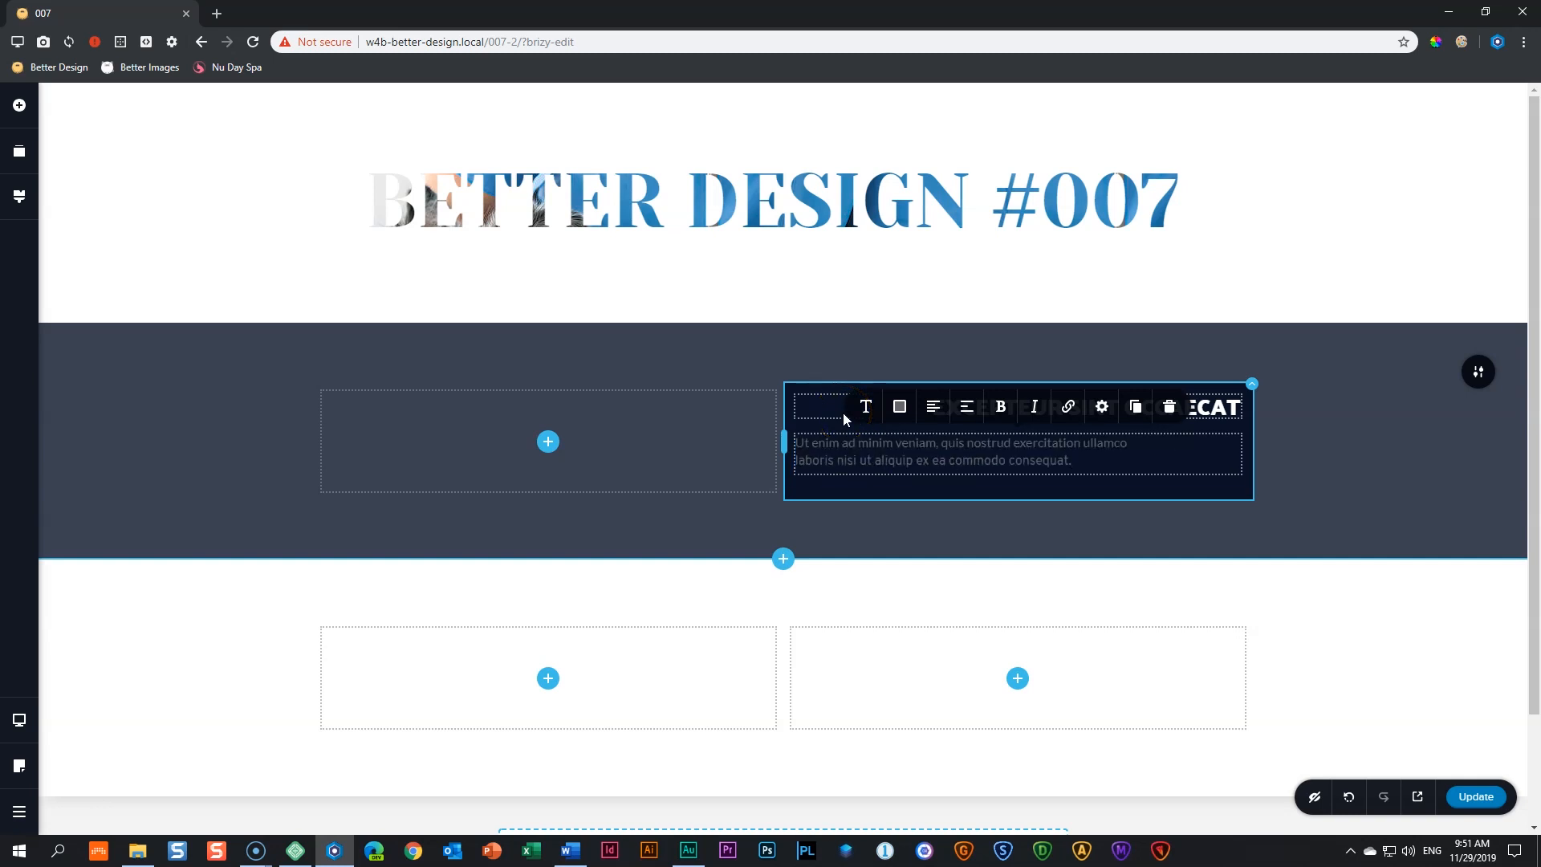
{"action": "left_click", "coordinate": [1157, 444]}
{"action": "key", "text": "Delete"}
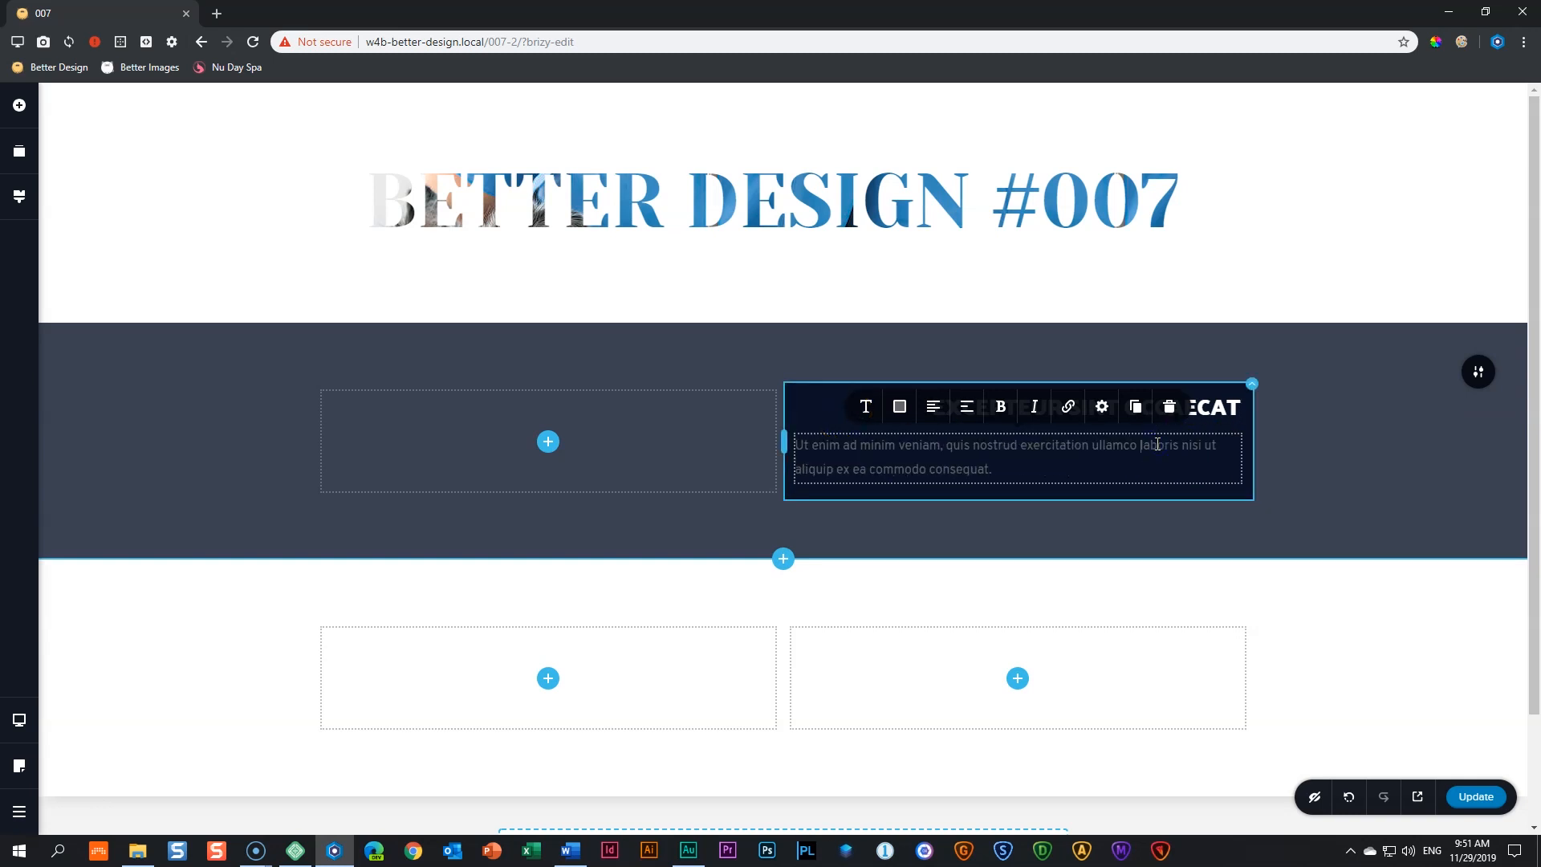
Set the paragraph's text colour to white (#FFFFFF)
{"action": "left_click", "coordinate": [899, 406]}
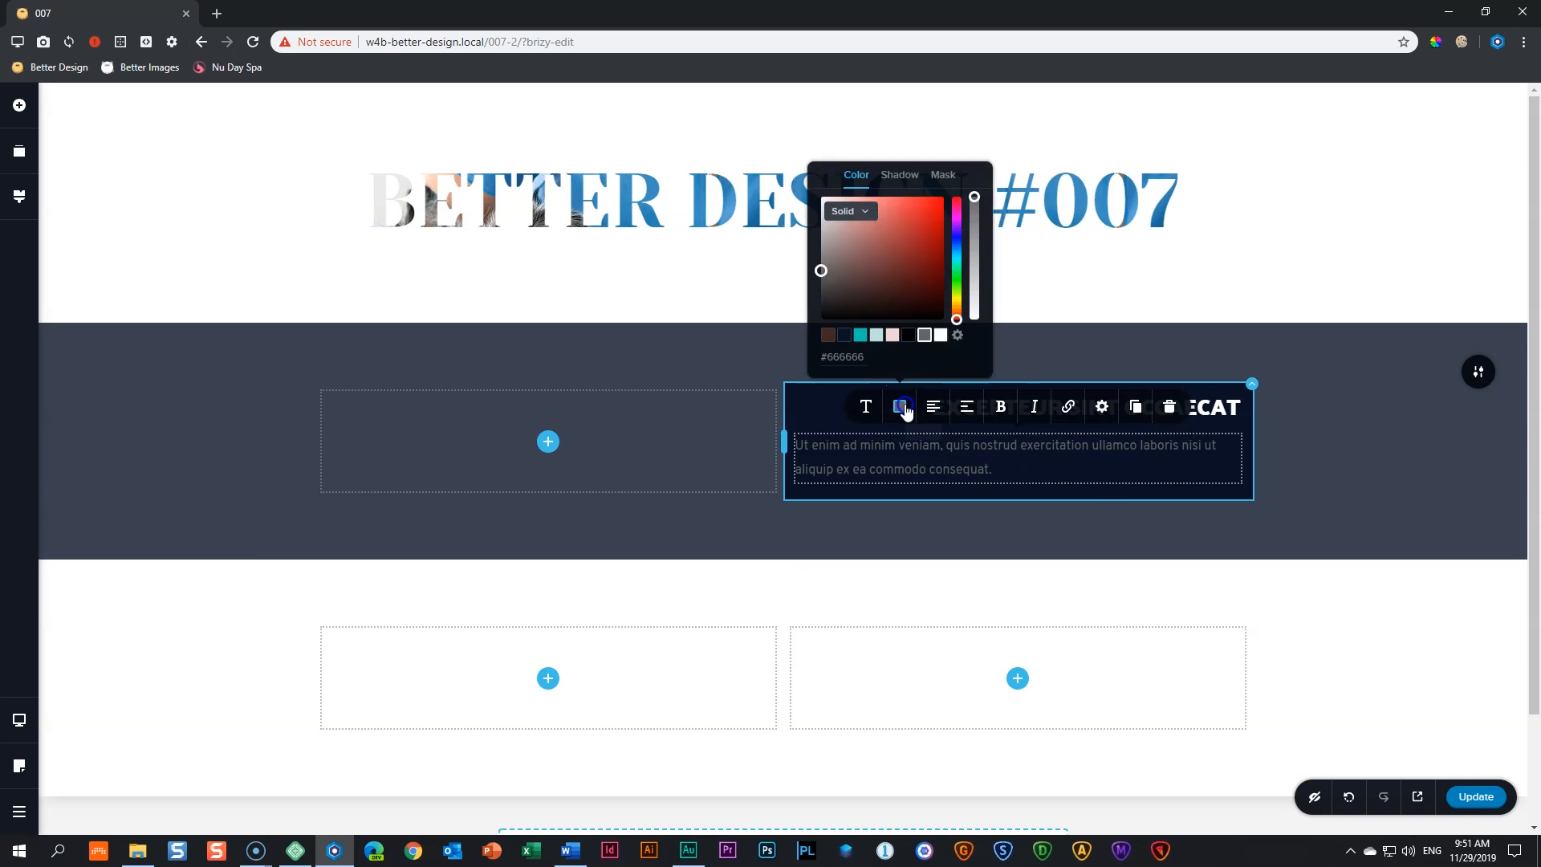
{"action": "left_click", "coordinate": [944, 341]}
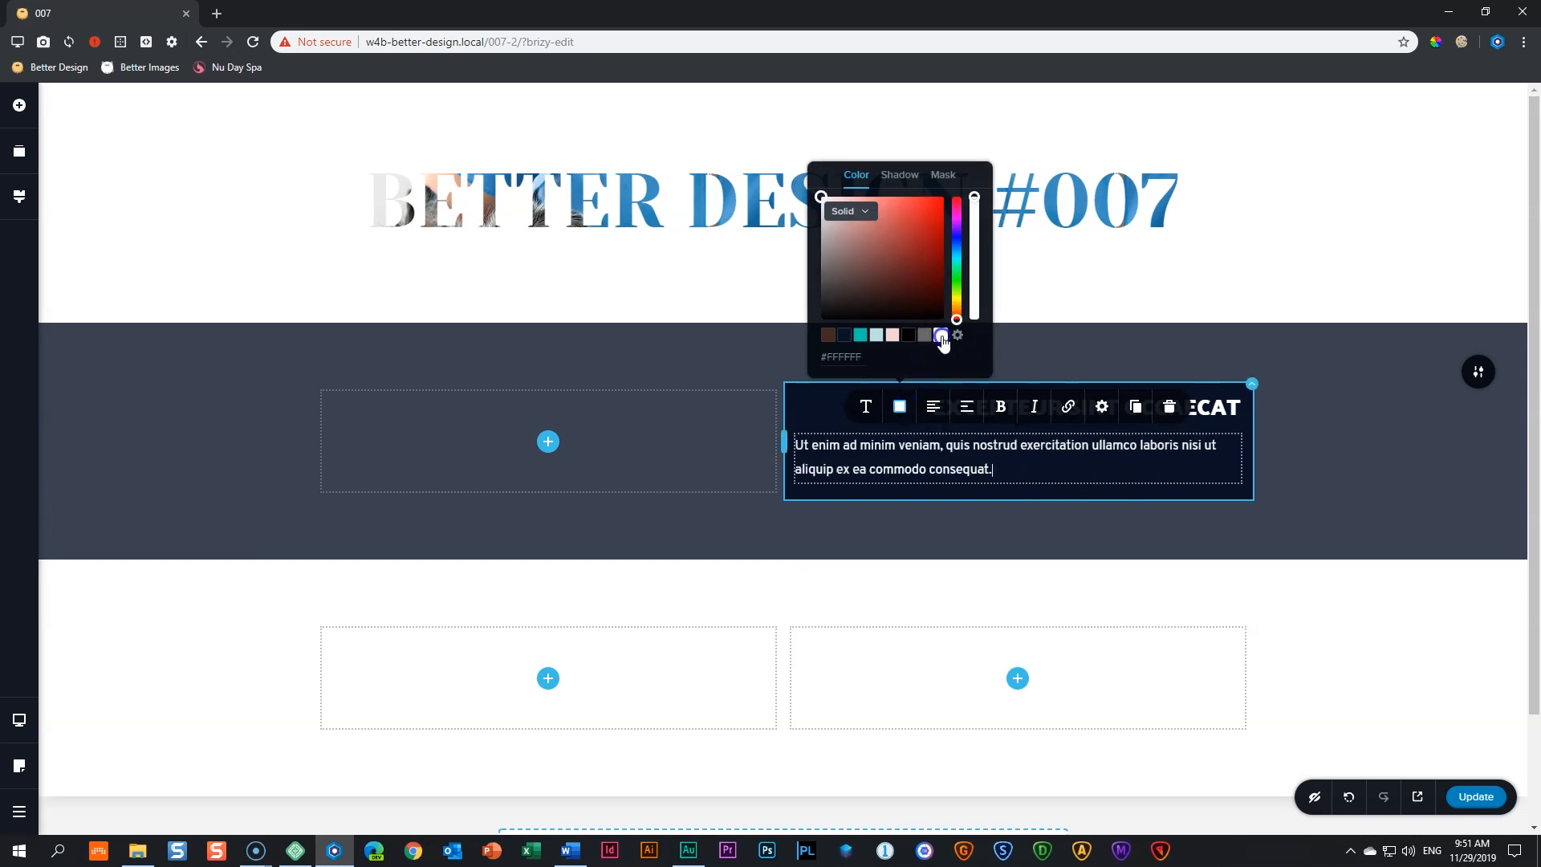
{"action": "left_click", "coordinate": [1369, 418]}
Change the paragraph's font to Palanquin and right-align its text
{"action": "left_click", "coordinate": [970, 448]}
{"action": "left_click", "coordinate": [866, 406]}
{"action": "scroll", "coordinate": [813, 297], "scroll_direction": "down", "scroll_amount": 2}
{"action": "scroll", "coordinate": [812, 297], "scroll_direction": "down", "scroll_amount": 3}
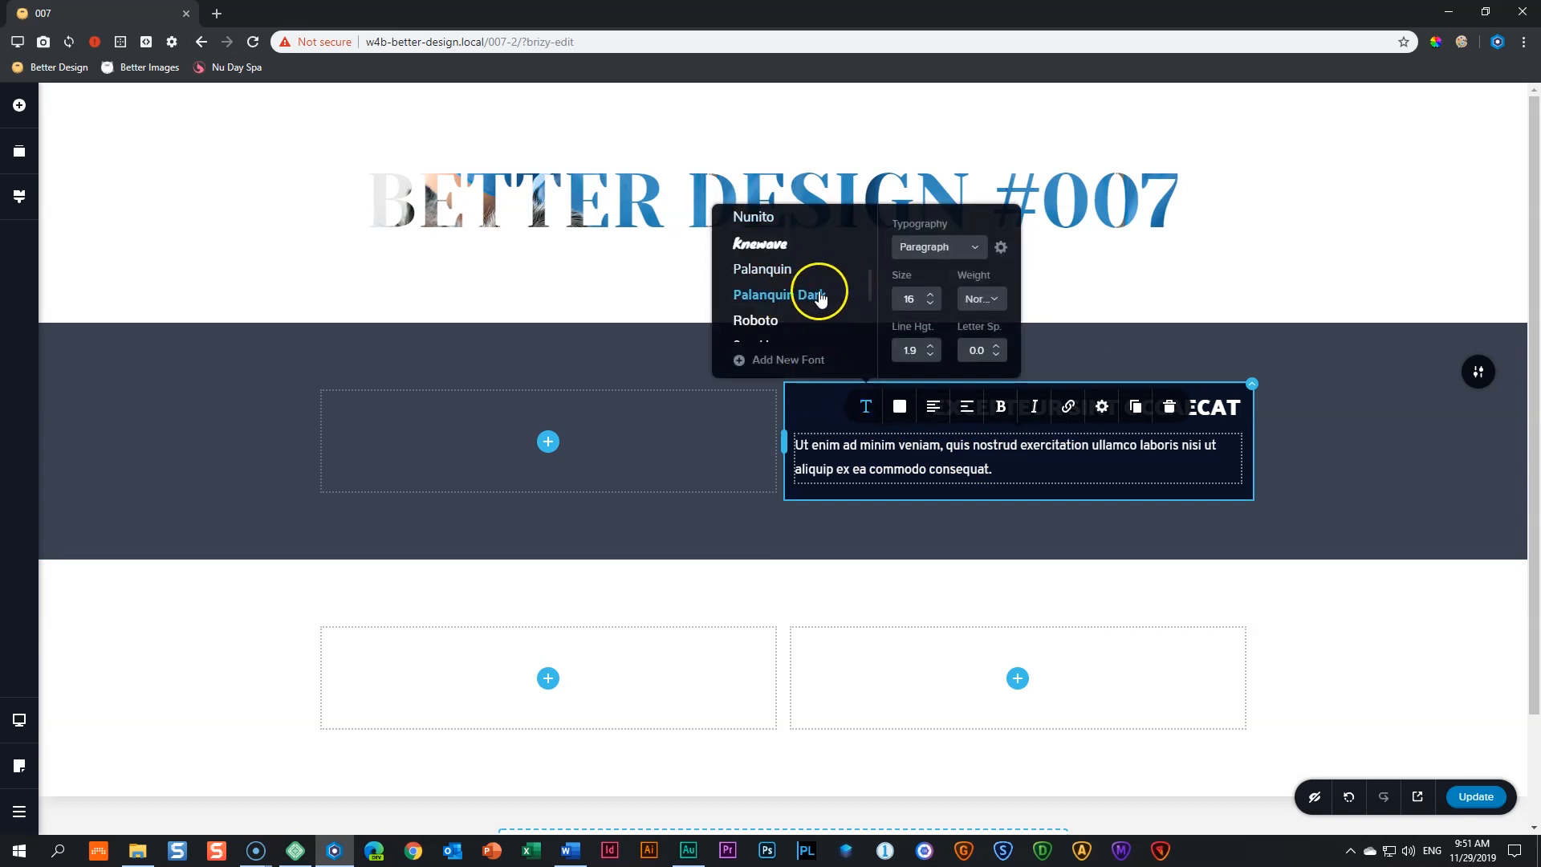
{"action": "left_click", "coordinate": [789, 269]}
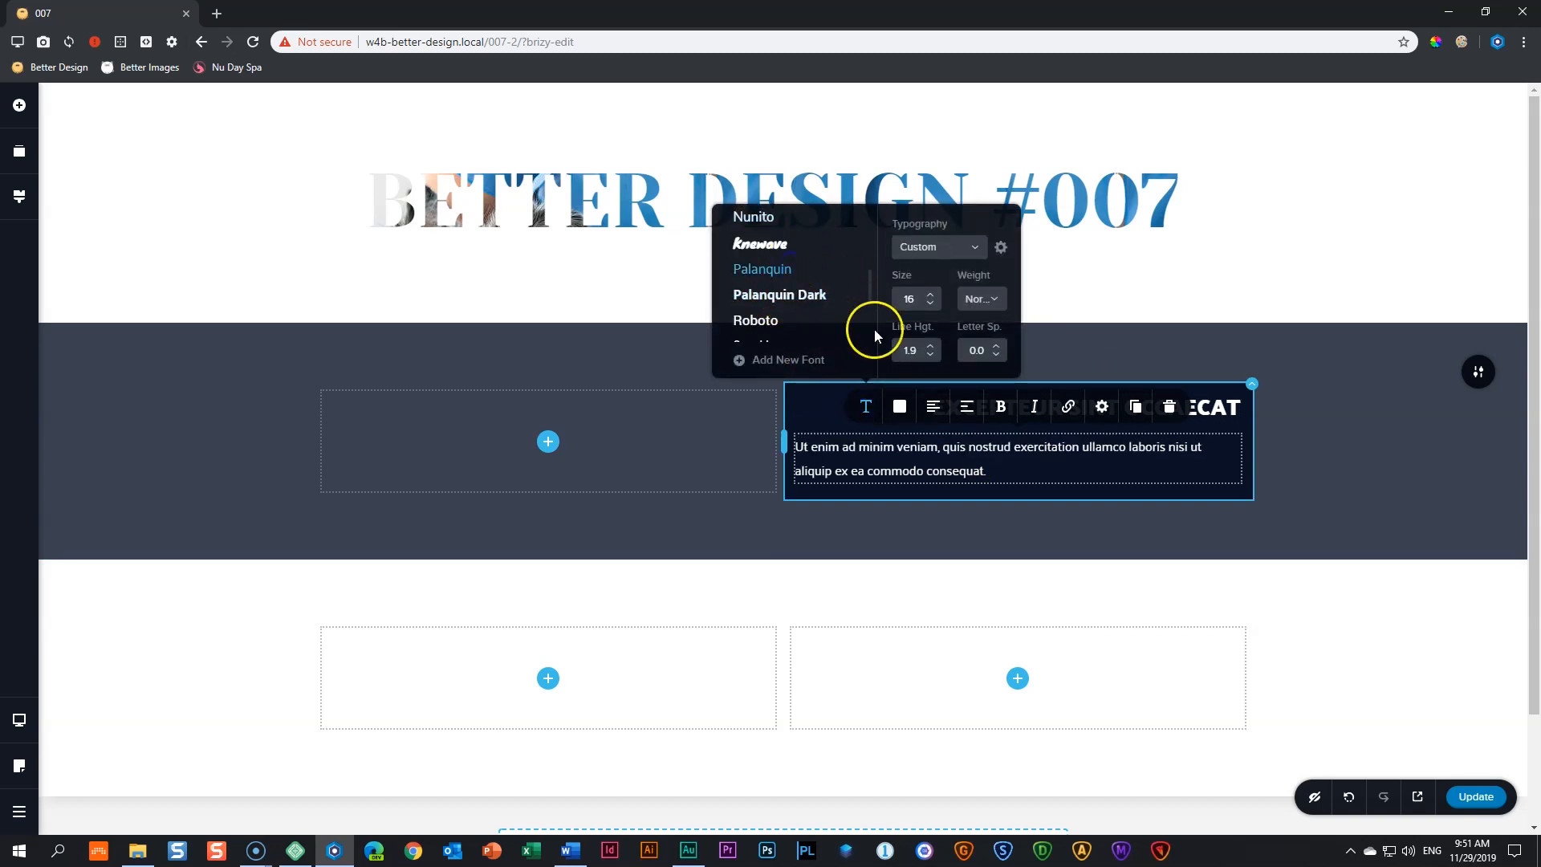
{"action": "left_click", "coordinate": [941, 417]}
{"action": "left_click", "coordinate": [940, 417]}
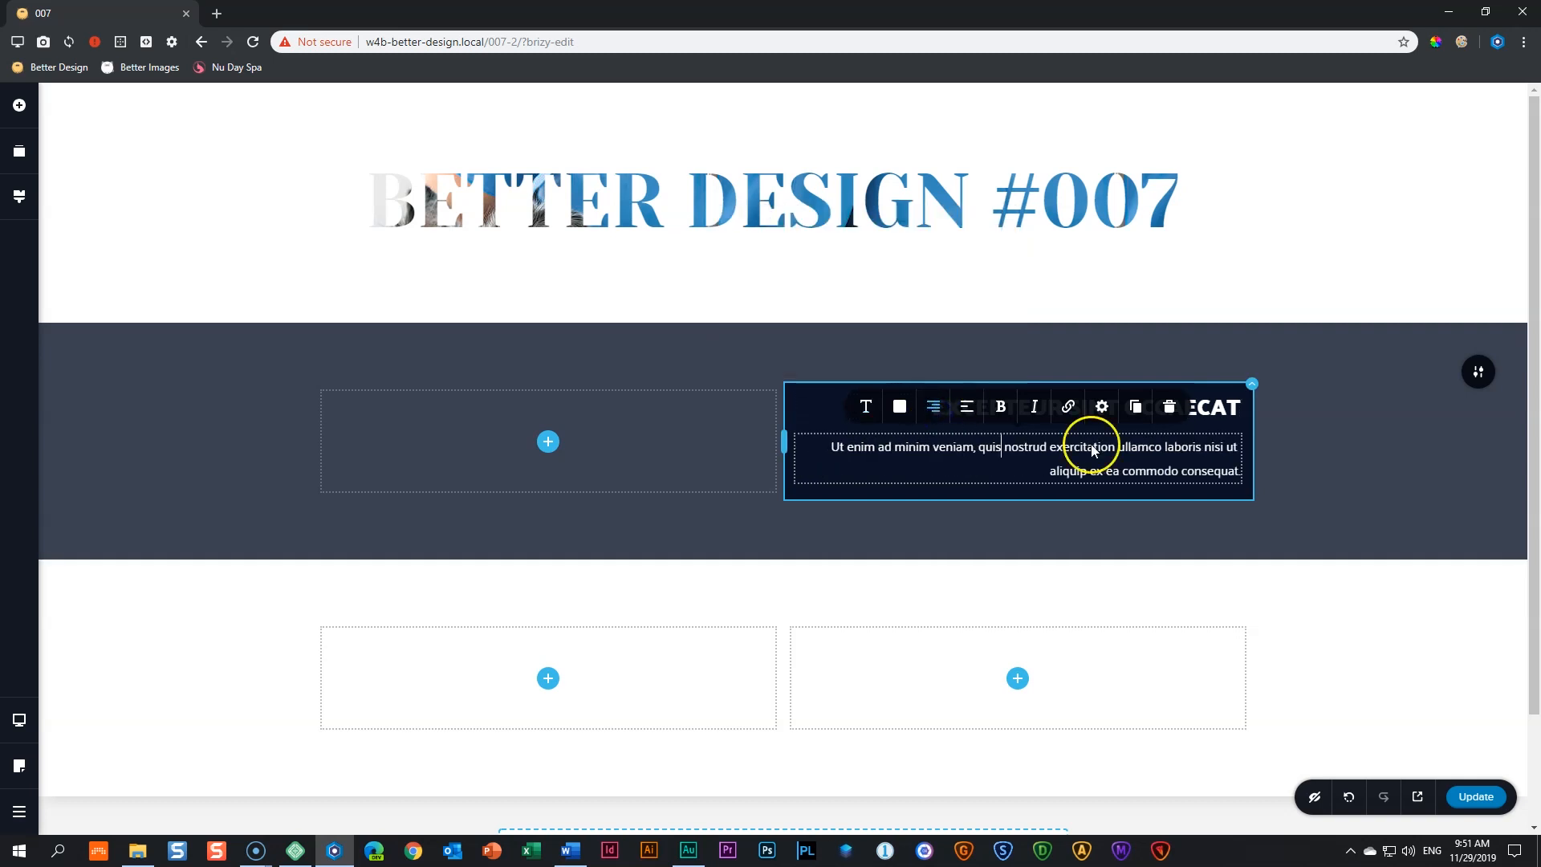
Set the paragraph's line height to 1.8
{"action": "left_click", "coordinate": [868, 409]}
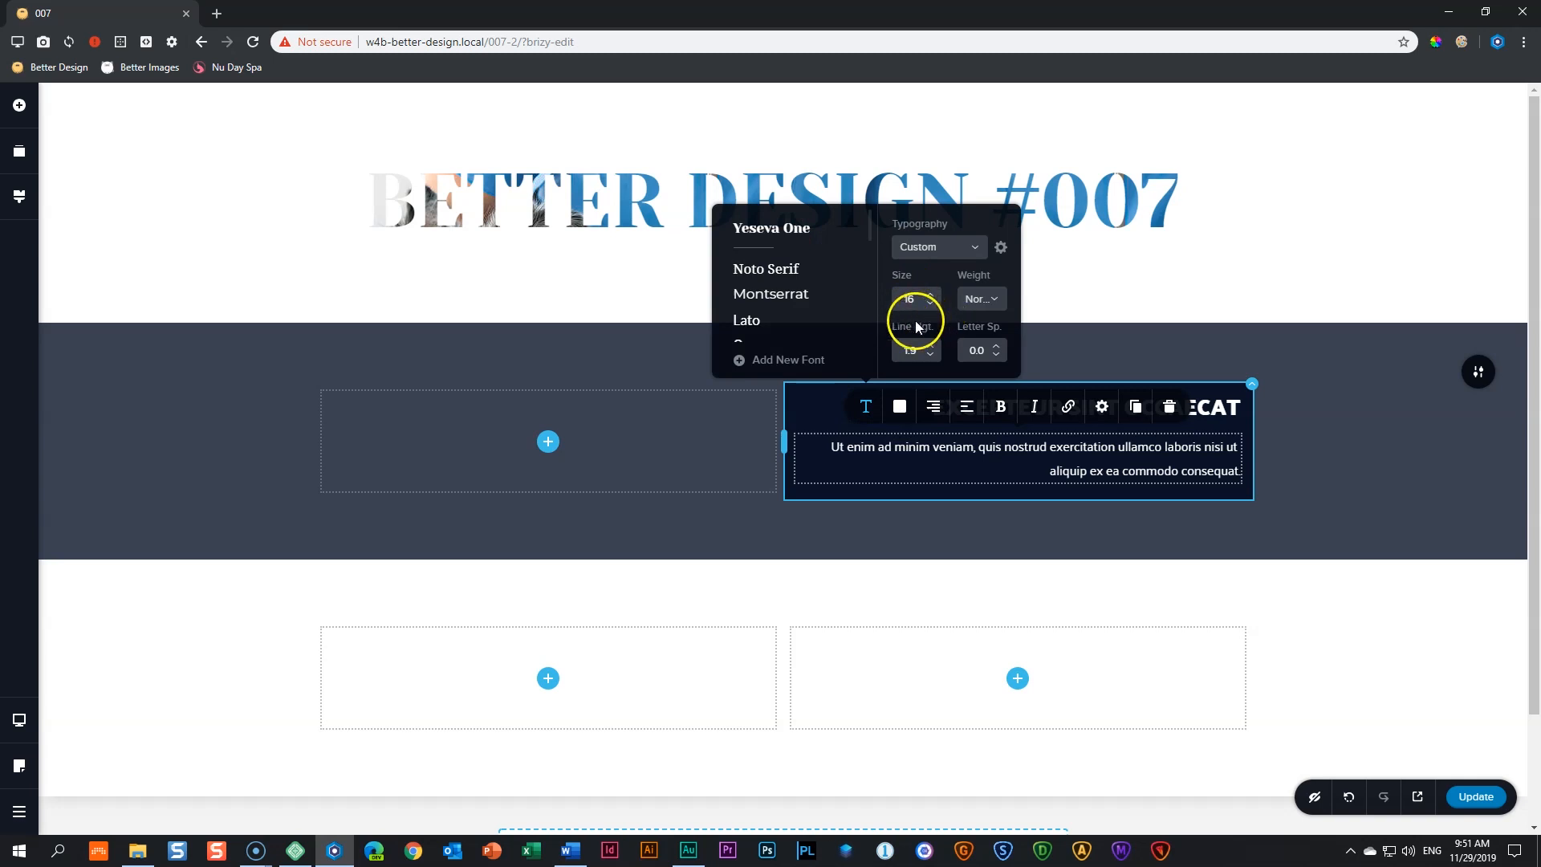
{"action": "left_click", "coordinate": [930, 355]}
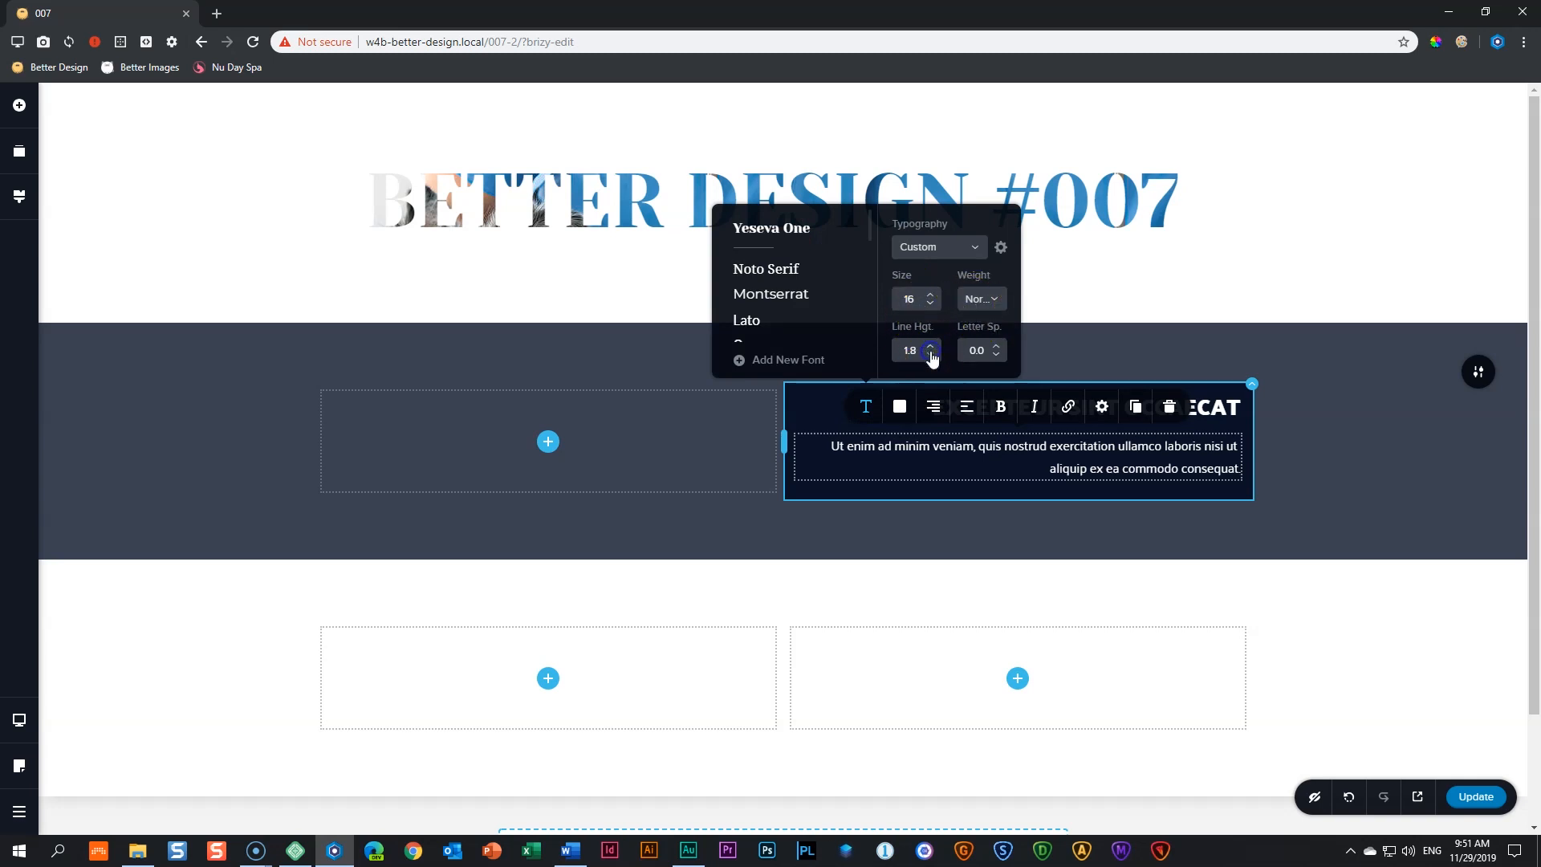
{"action": "left_click", "coordinate": [937, 348]}
{"action": "left_click", "coordinate": [1308, 502]}
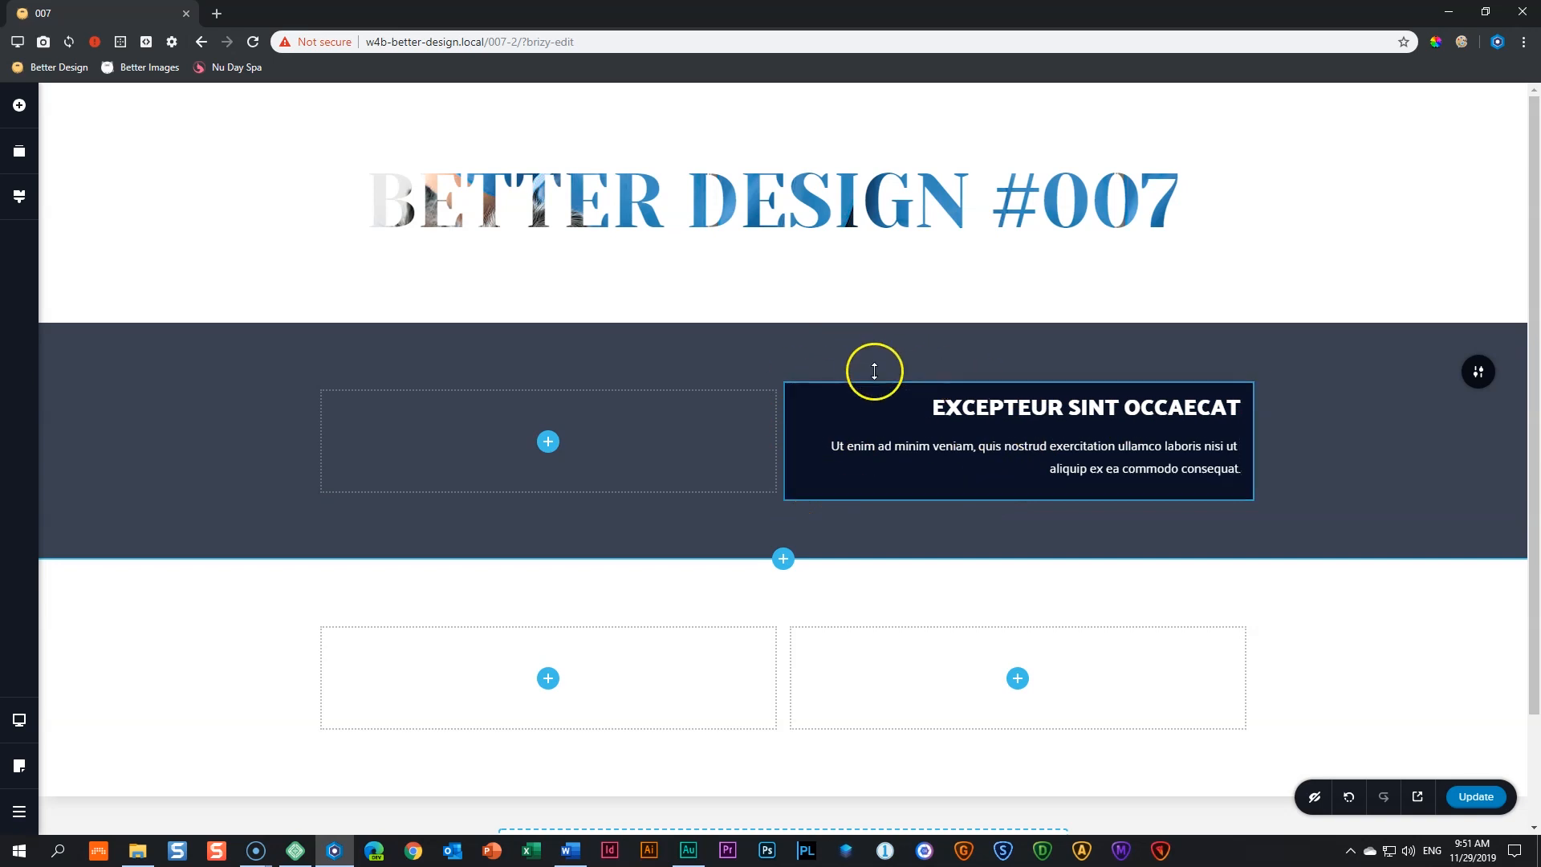
Set the dark text column's top padding to 60 px and its bottom padding to 25 px
{"action": "mouse_move", "coordinate": [1253, 387]}
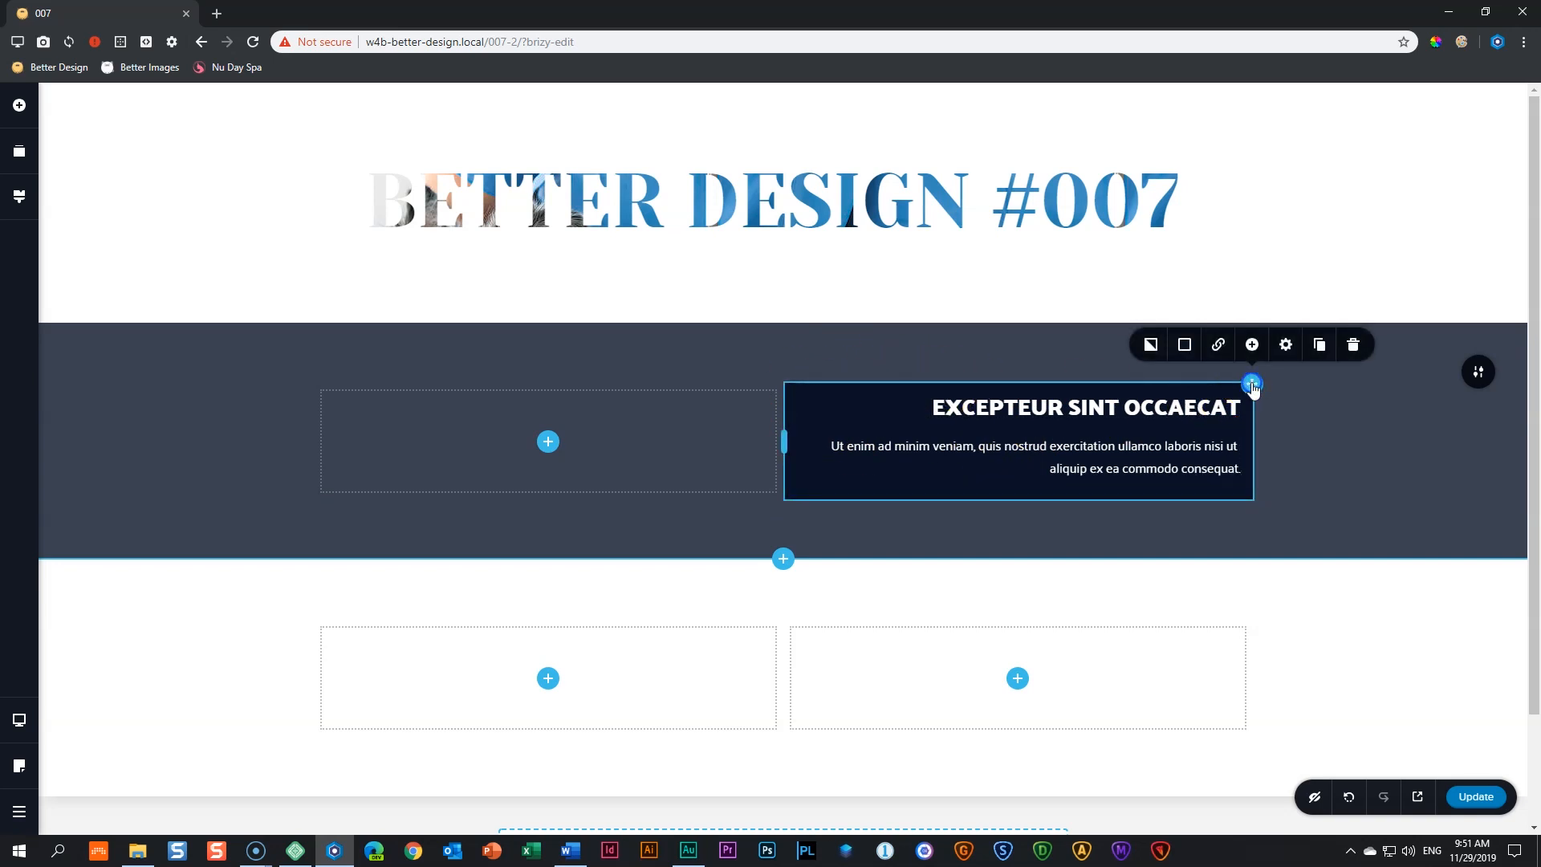
{"action": "left_click", "coordinate": [1284, 349]}
{"action": "left_click", "coordinate": [1242, 298]}
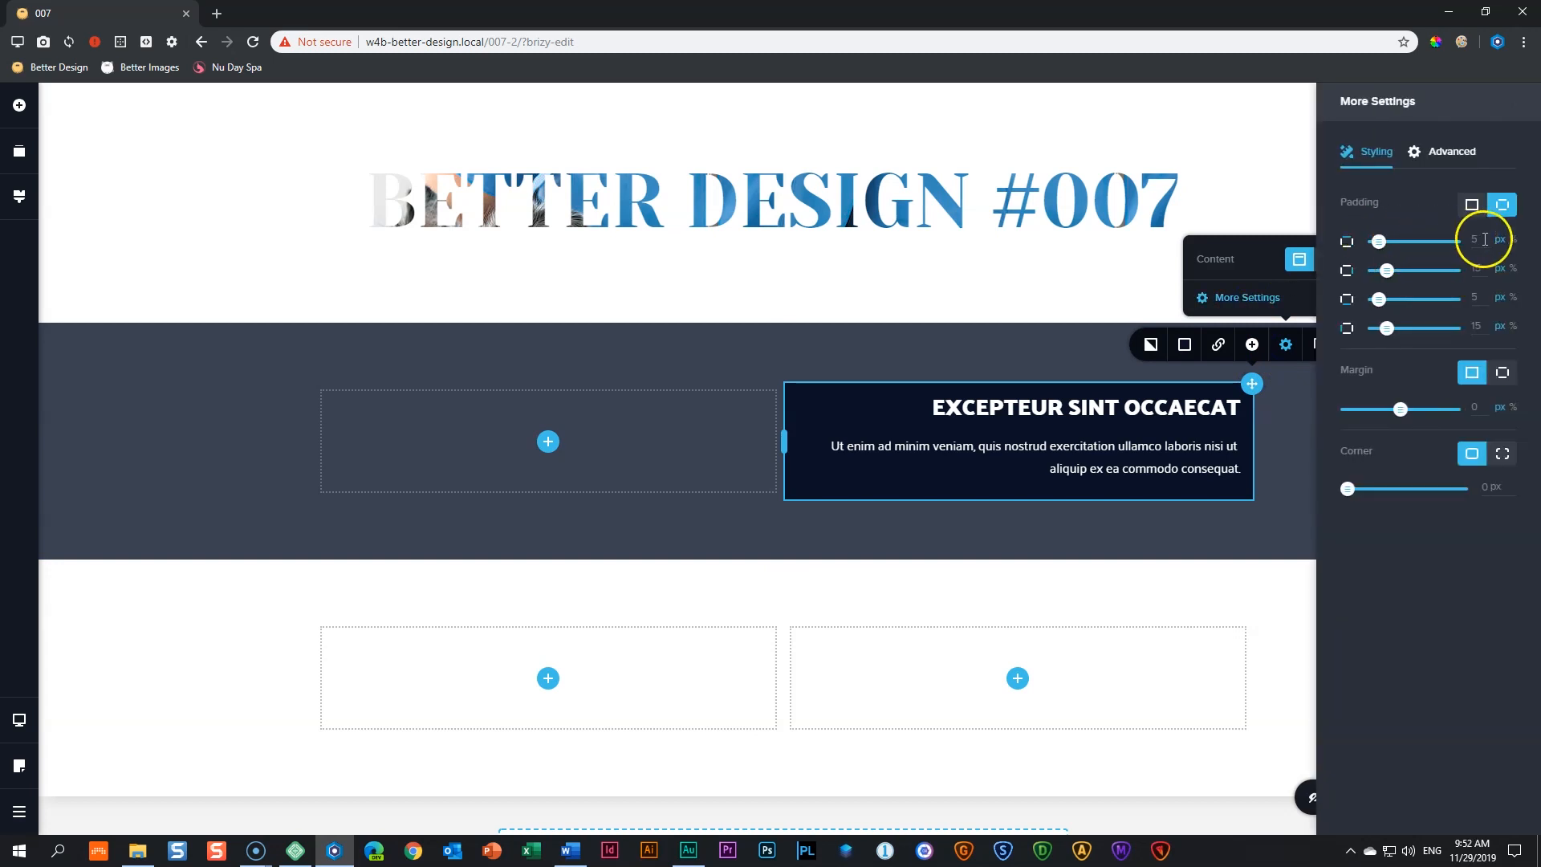
{"action": "left_click_drag", "start_coordinate": [1481, 239], "coordinate": [1459, 245]}
{"action": "type", "text": "60"}
{"action": "key", "text": "Return"}
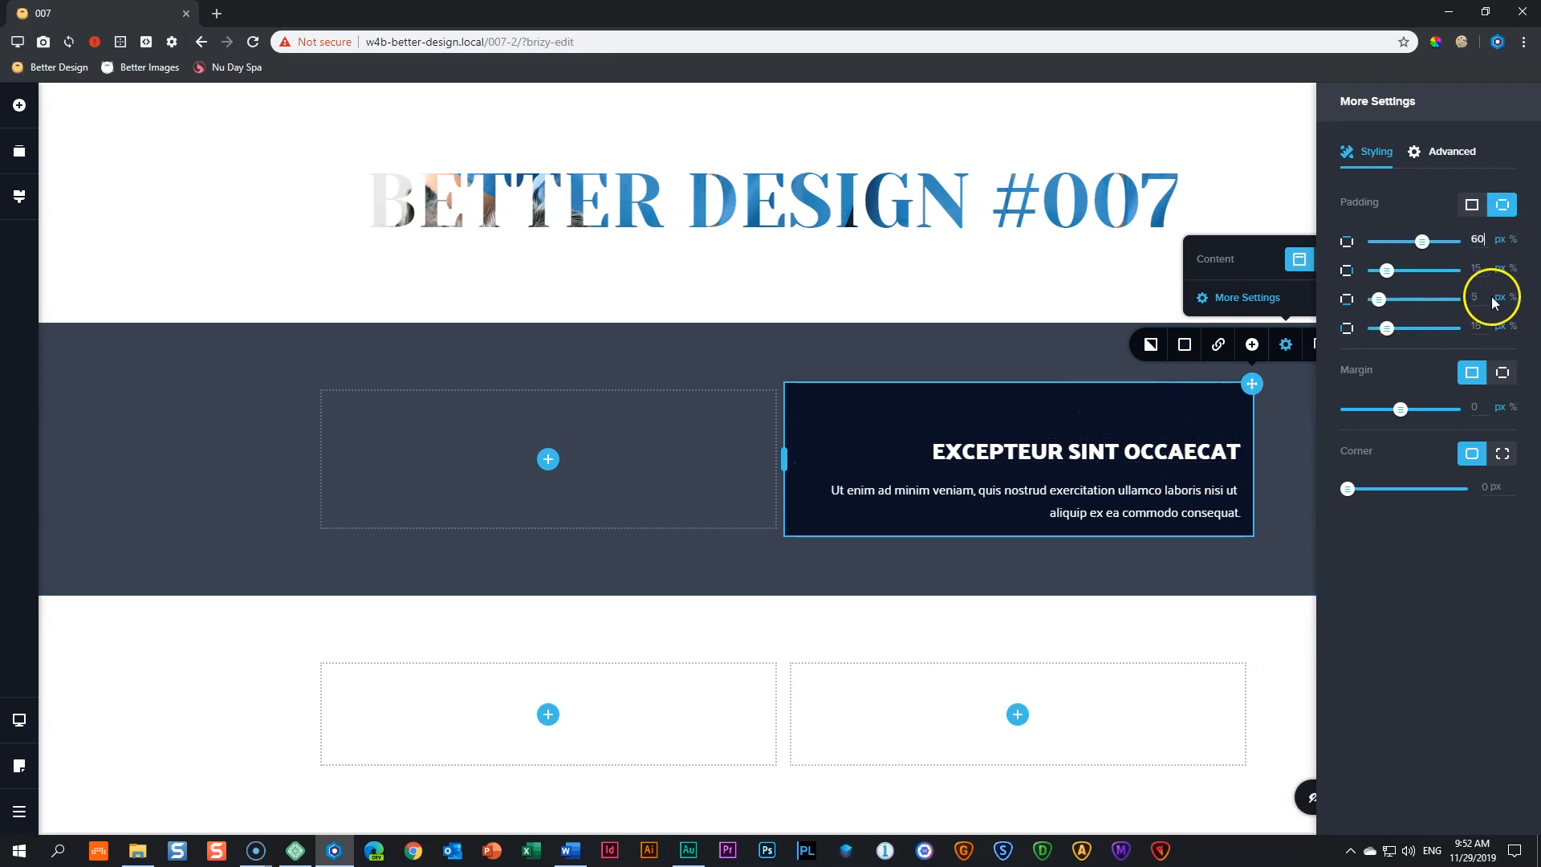
{"action": "left_click_drag", "start_coordinate": [1485, 297], "coordinate": [1442, 300]}
{"action": "key", "text": "Return"}
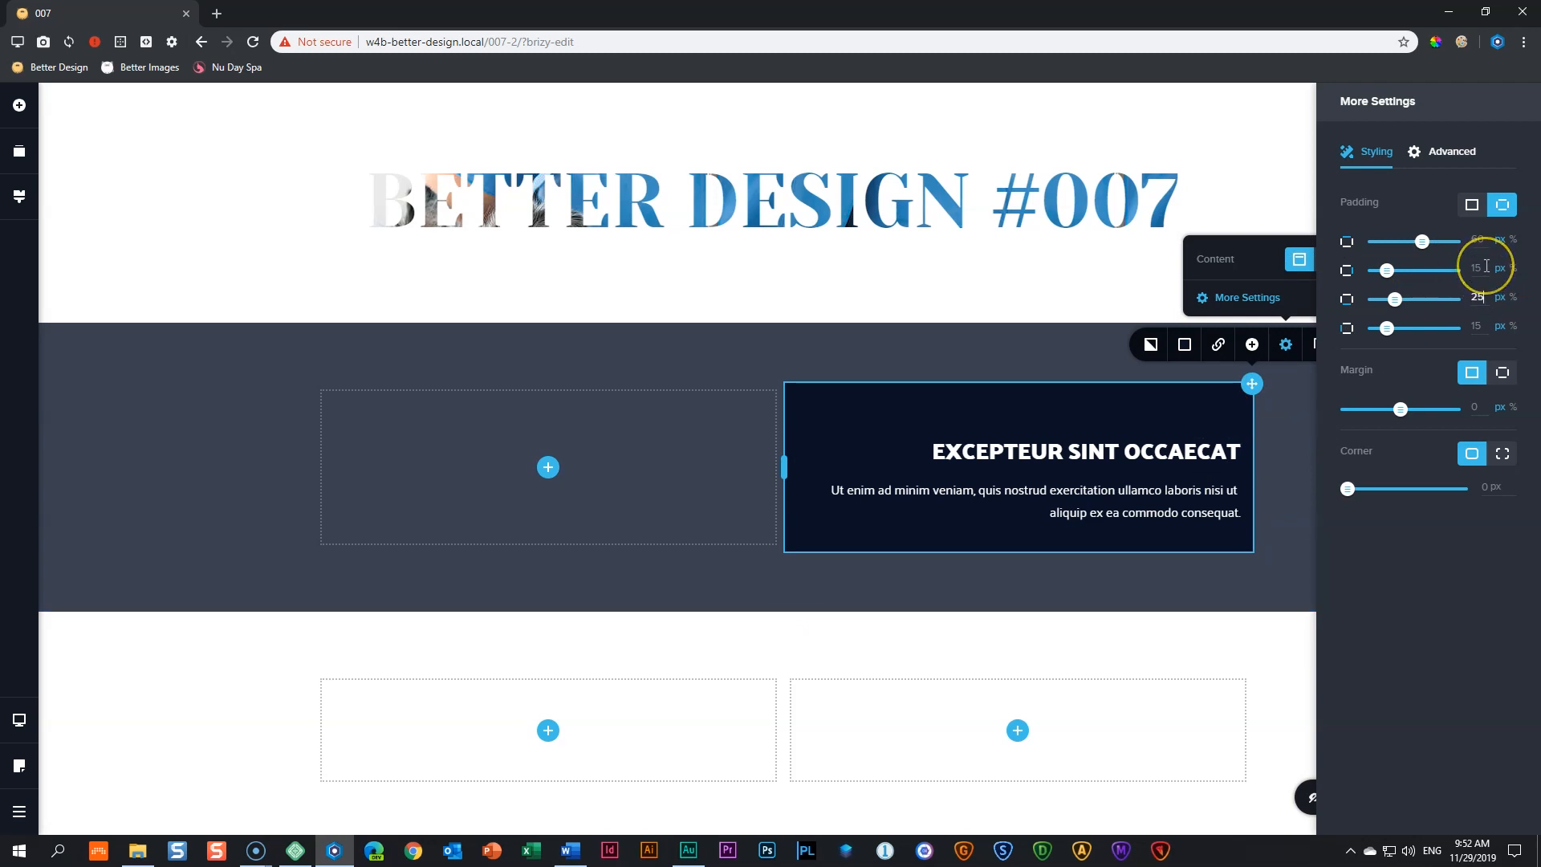
Set the dark text column's right padding to 35 px and its left padding to 70 px
{"action": "double_click", "coordinate": [1465, 267]}
{"action": "type", "text": "35"}
{"action": "left_click", "coordinate": [1183, 458]}
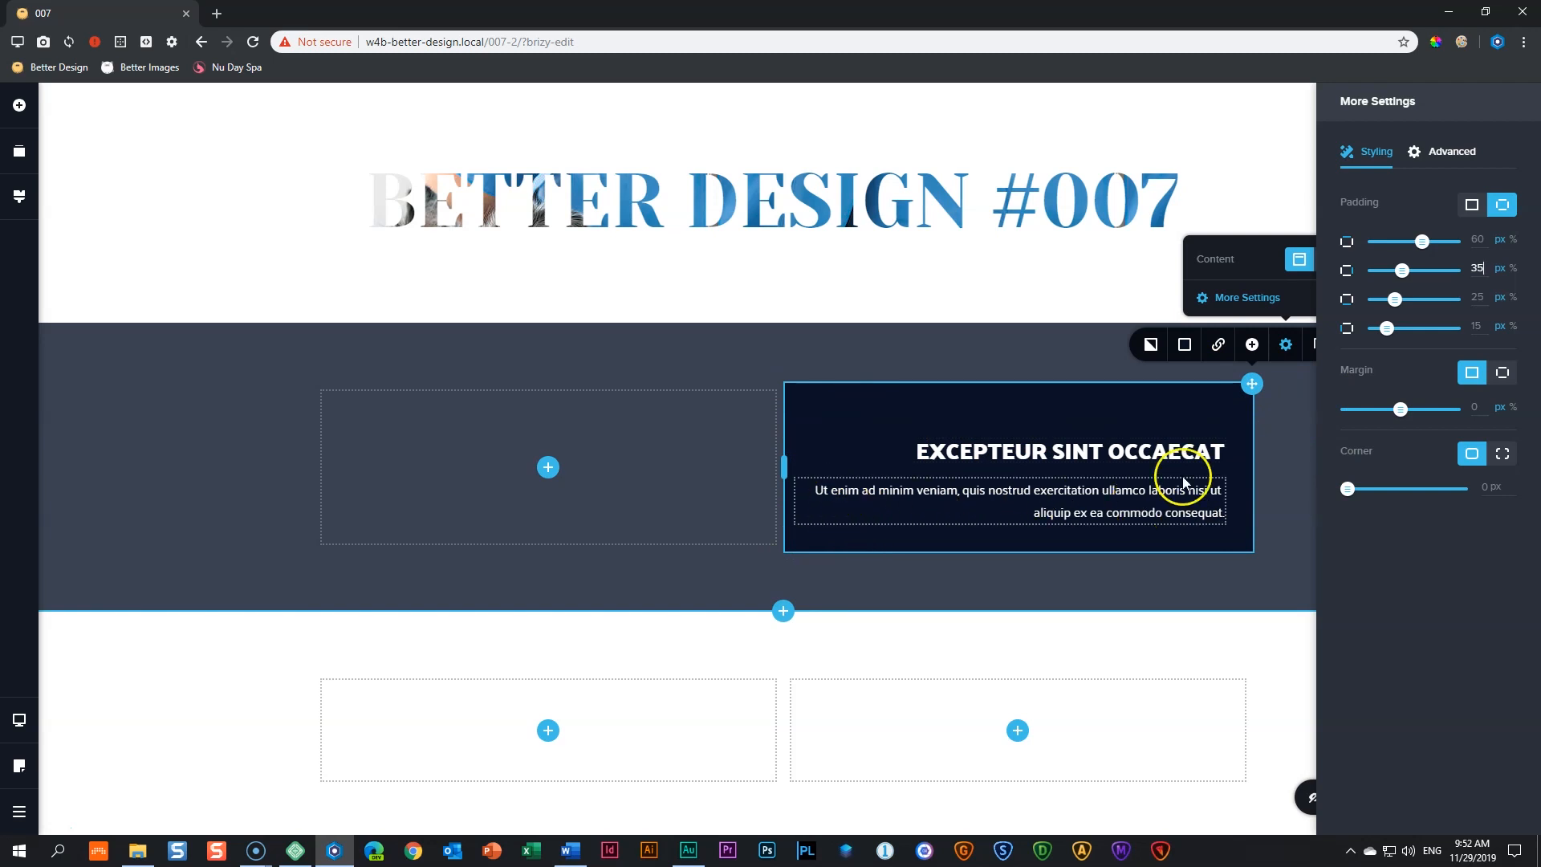
{"action": "double_click", "coordinate": [1481, 326]}
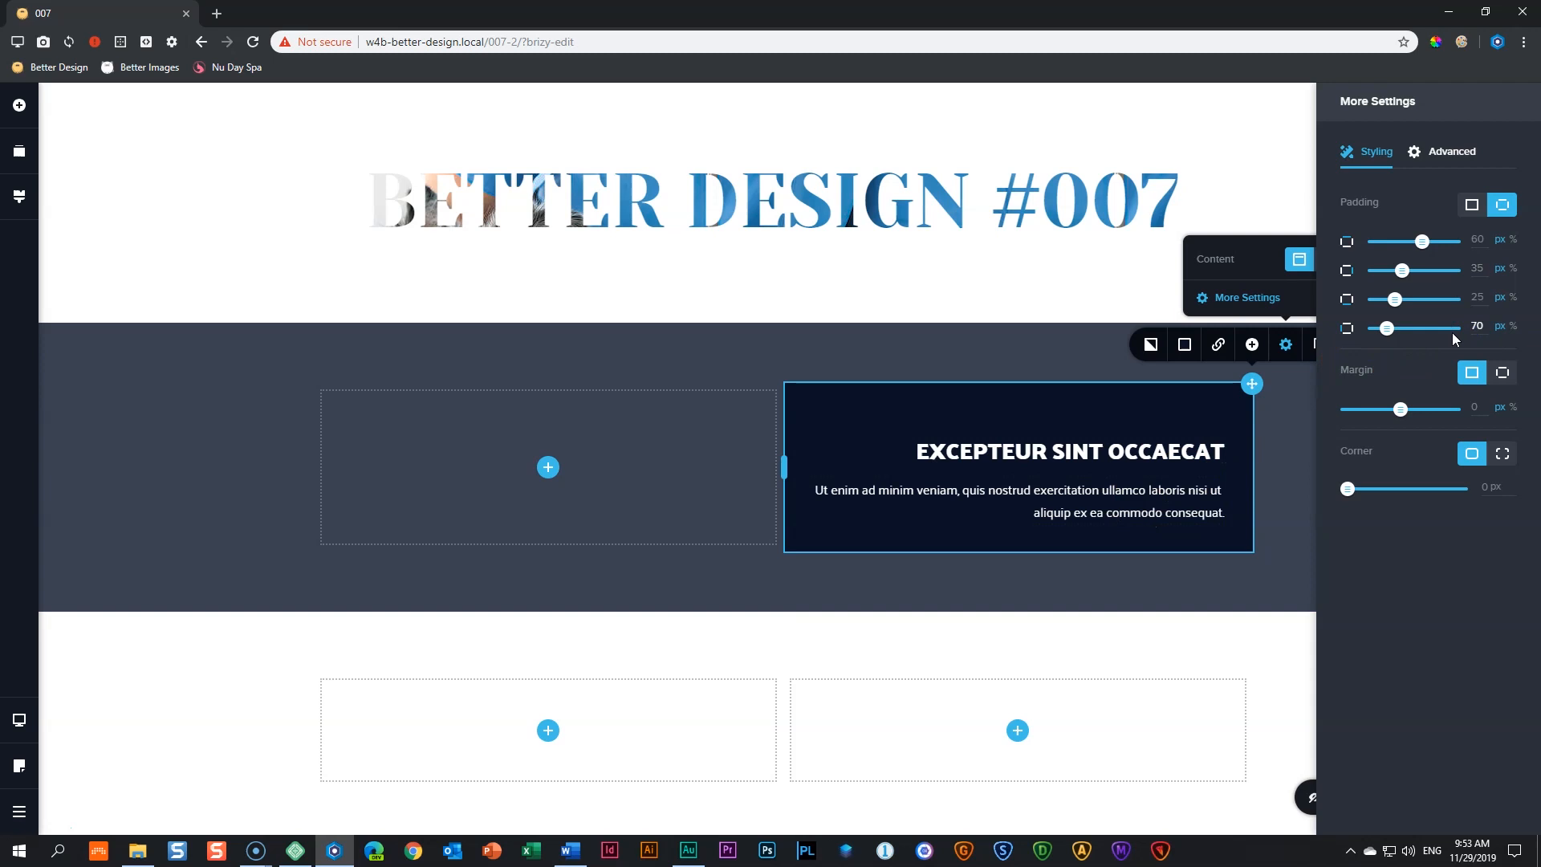
{"action": "left_click", "coordinate": [1274, 458]}
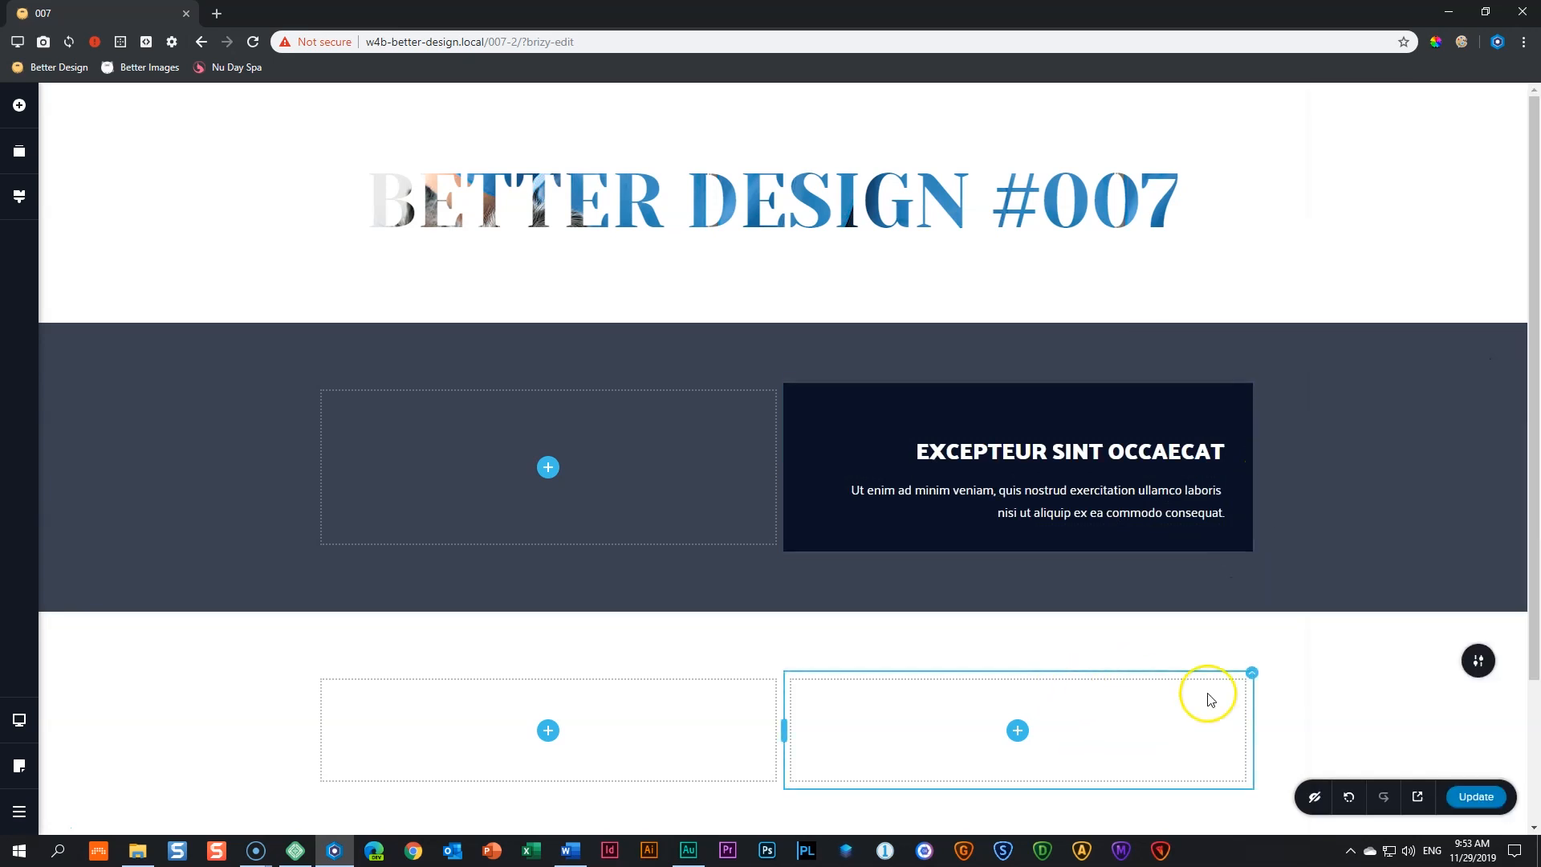
Increase the navy section's top padding considerably so that the two columns sit low in the section
{"action": "scroll", "coordinate": [1348, 639], "scroll_direction": "down", "scroll_amount": 1}
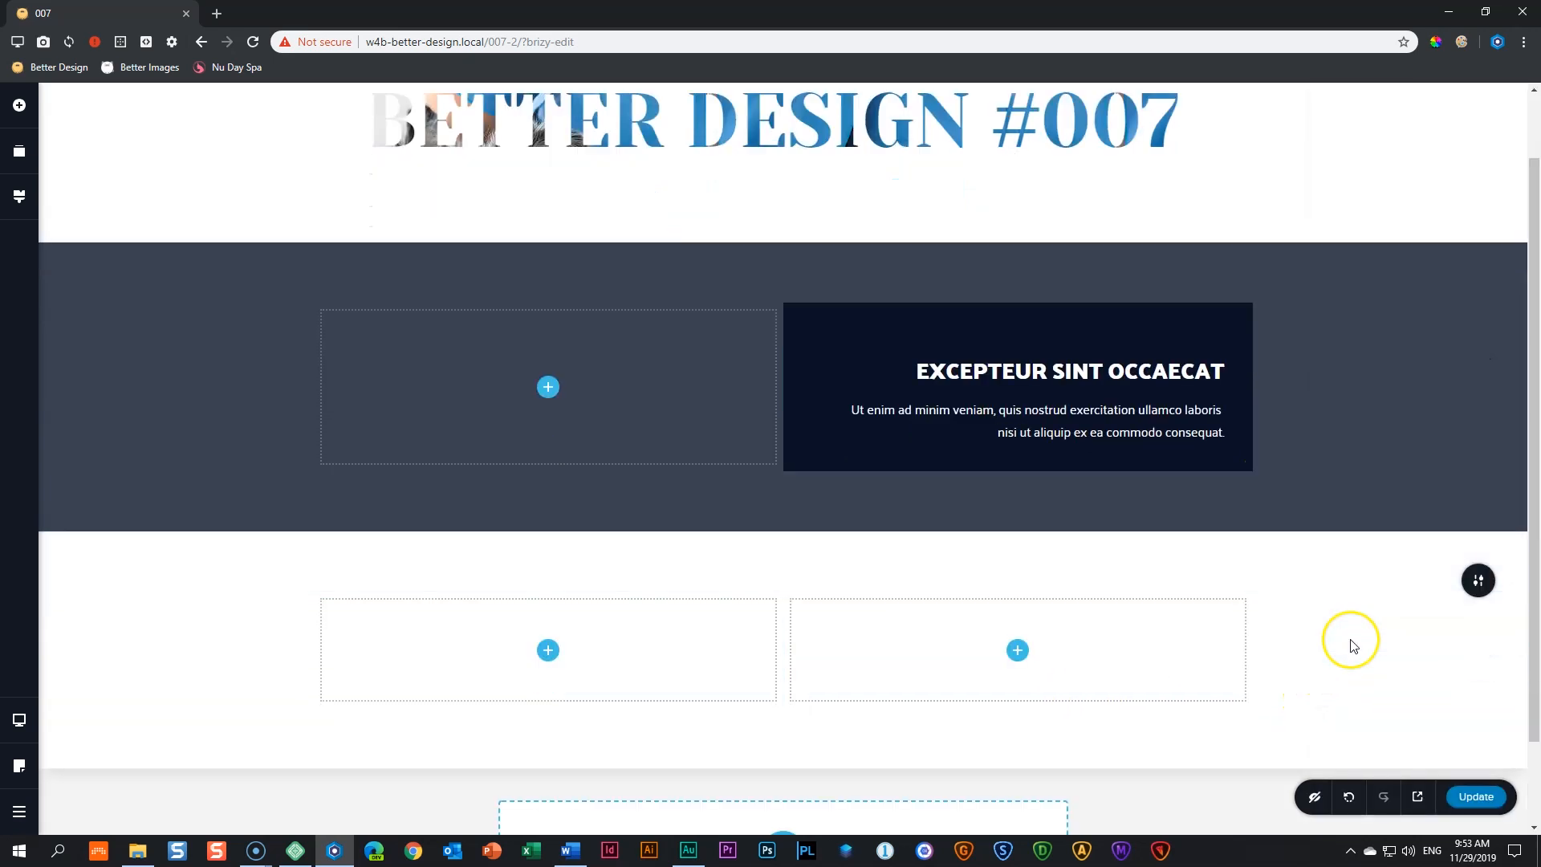
{"action": "left_click_drag", "start_coordinate": [815, 268], "coordinate": [798, 451]}
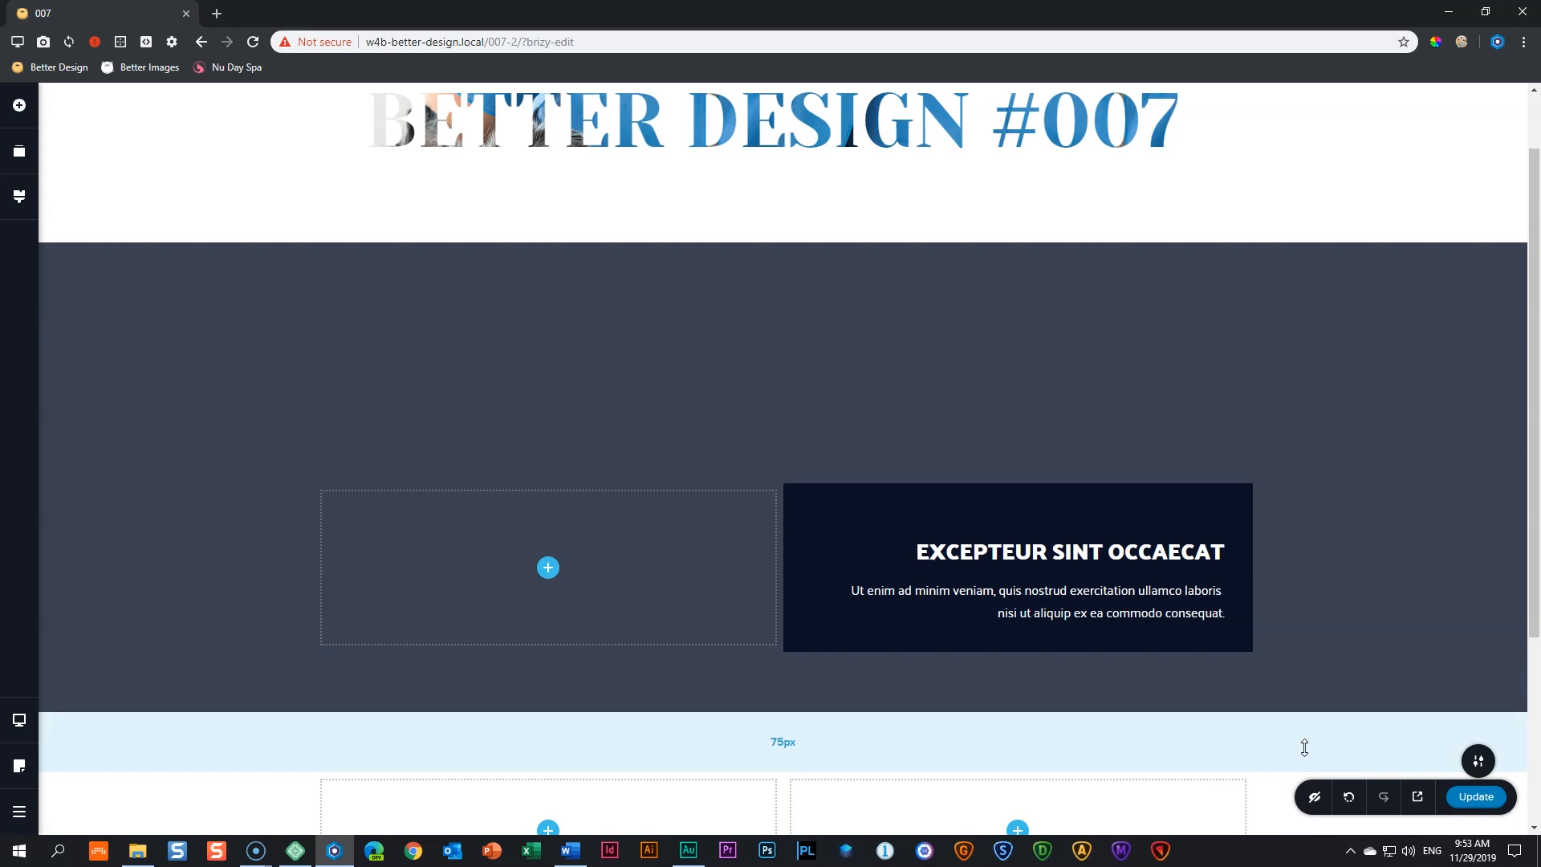
Save the page and check the heading and the navy section in the preview, closing it again
{"action": "left_click", "coordinate": [1475, 797]}
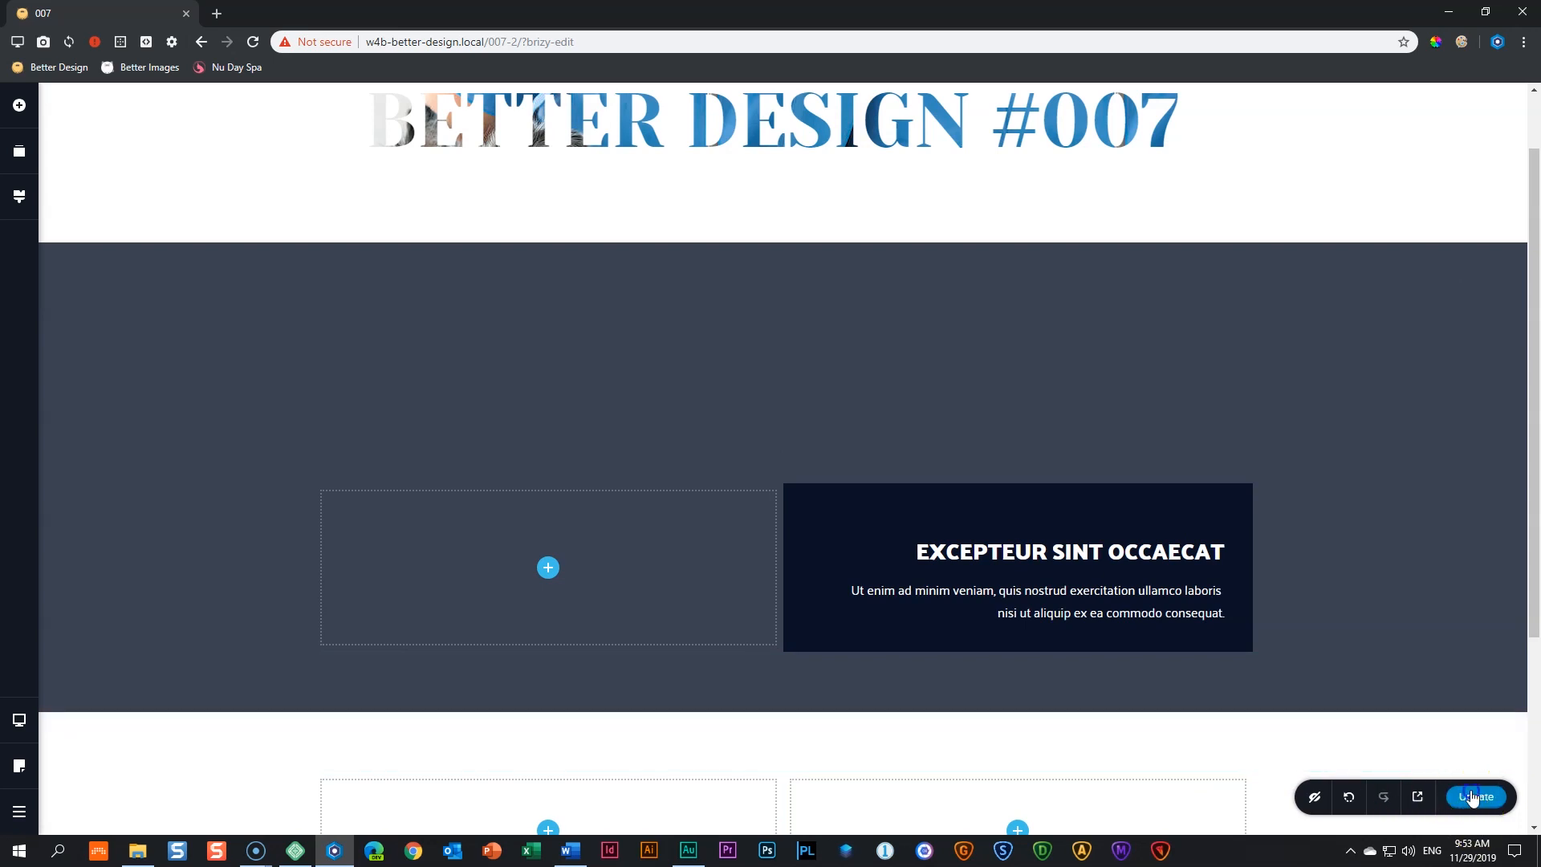
{"action": "left_click", "coordinate": [1415, 799]}
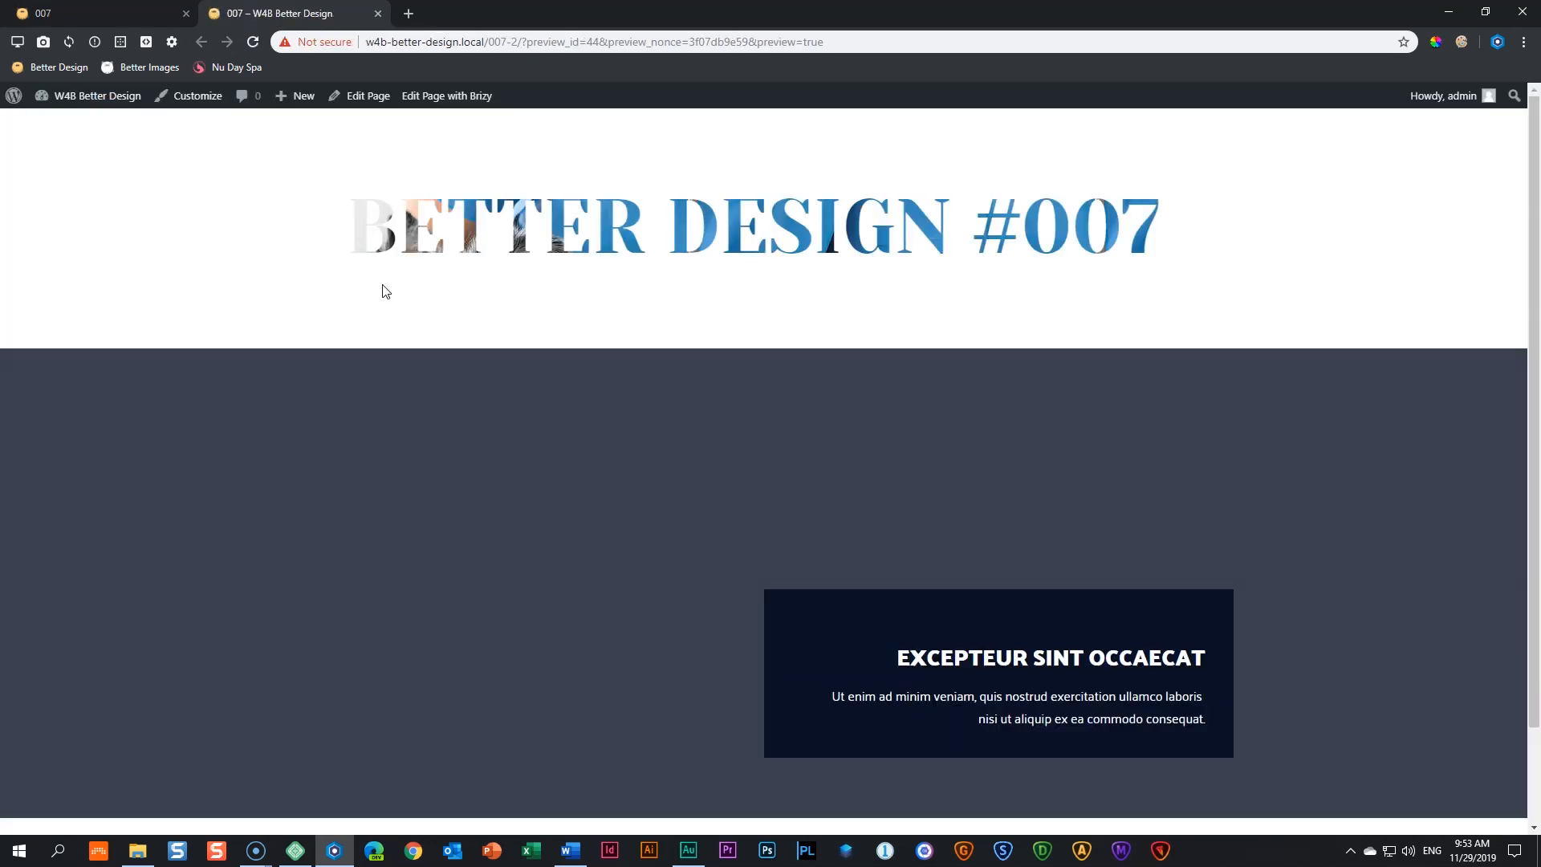
{"action": "left_click", "coordinate": [387, 286]}
{"action": "scroll", "coordinate": [387, 286], "scroll_direction": "down", "scroll_amount": 1}
{"action": "scroll", "coordinate": [387, 286], "scroll_direction": "up", "scroll_amount": 2}
{"action": "scroll", "coordinate": [387, 286], "scroll_direction": "down", "scroll_amount": 1}
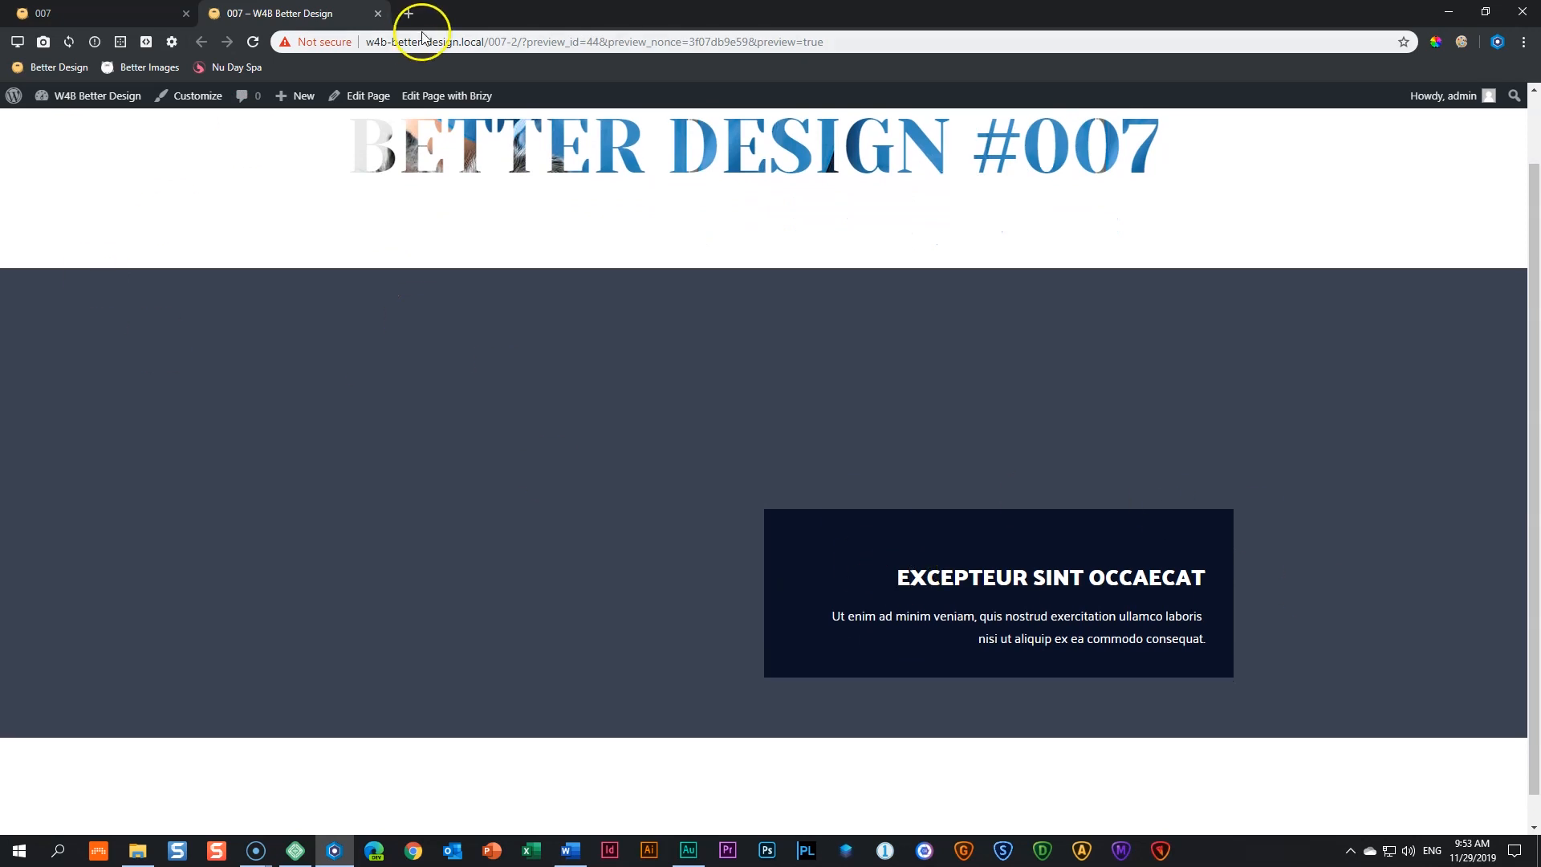
{"action": "left_click", "coordinate": [377, 14]}
Increase the navy section's top padding in the tablet layout as well
{"action": "left_click", "coordinate": [19, 720]}
{"action": "left_click", "coordinate": [83, 711]}
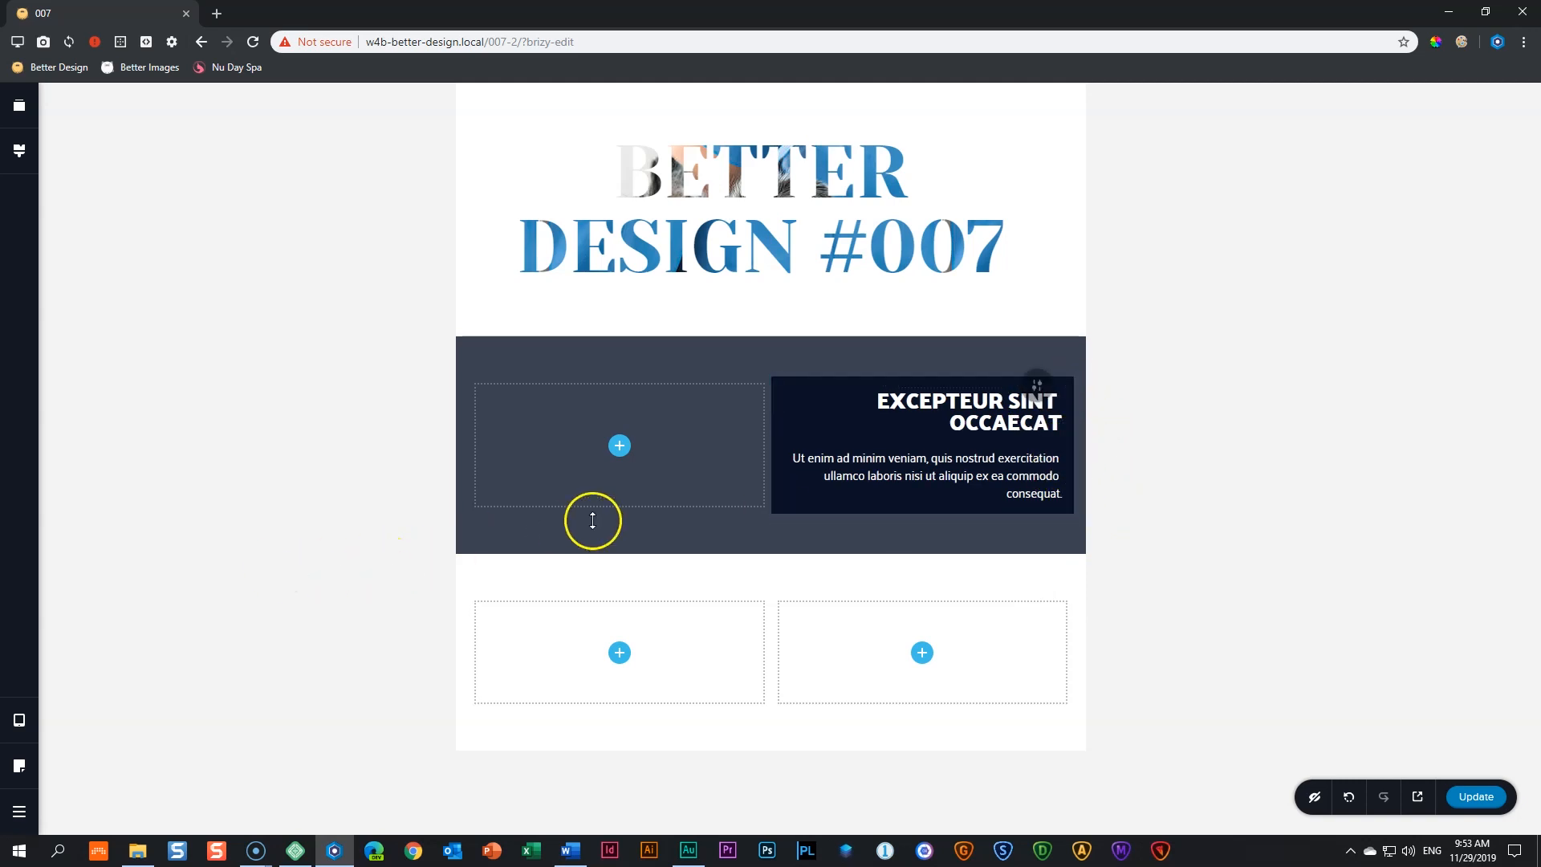
{"action": "left_click_drag", "start_coordinate": [753, 347], "coordinate": [739, 498]}
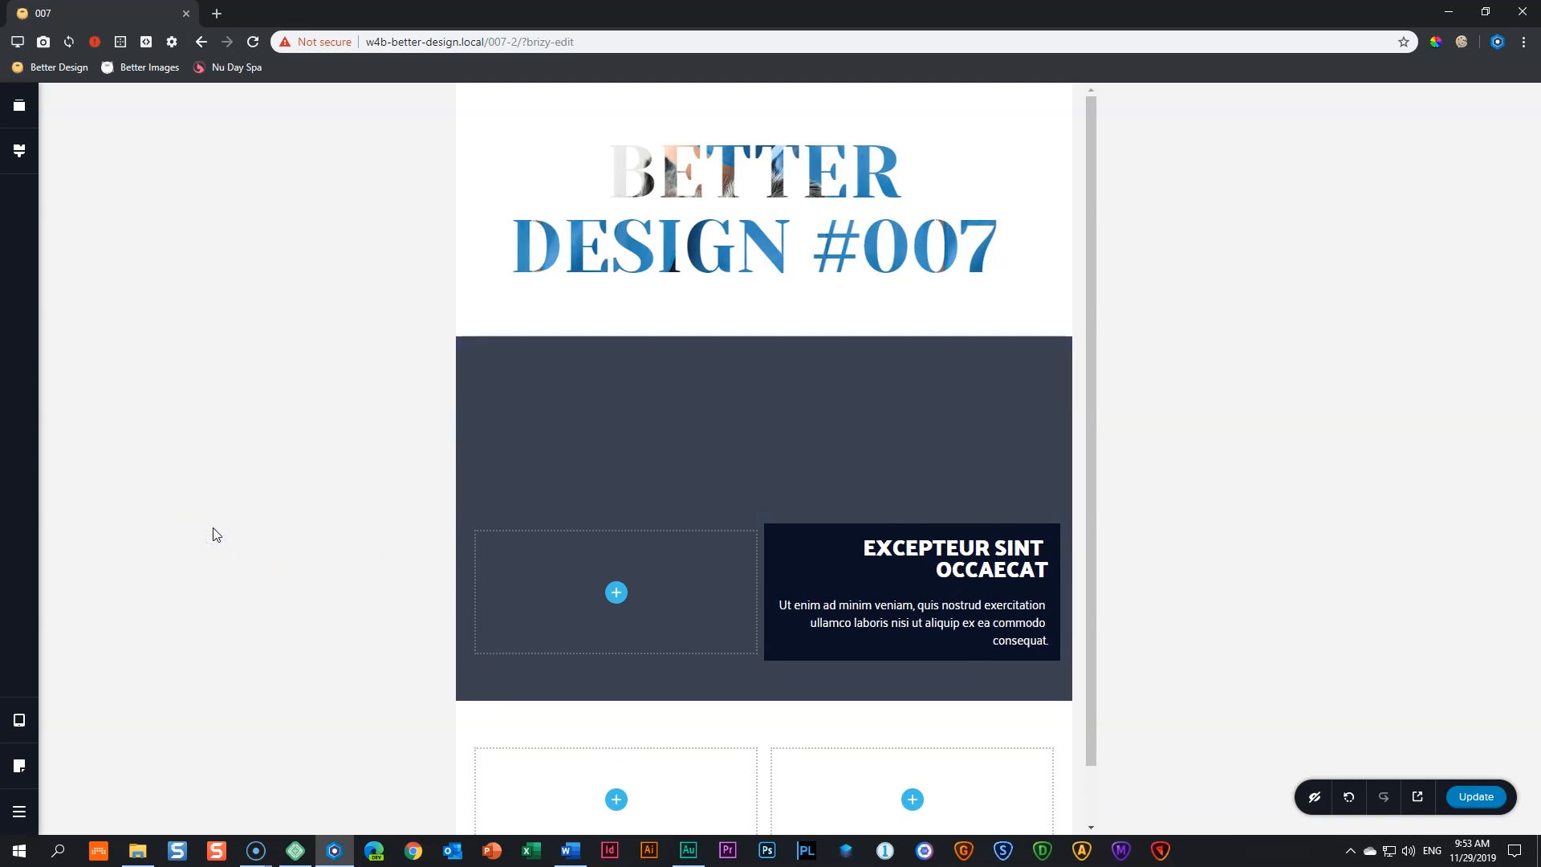
Reduce the "EXCEPTEUR SINT OCCAECAT" heading's font size slightly in the mobile layout
{"action": "left_click", "coordinate": [20, 726]}
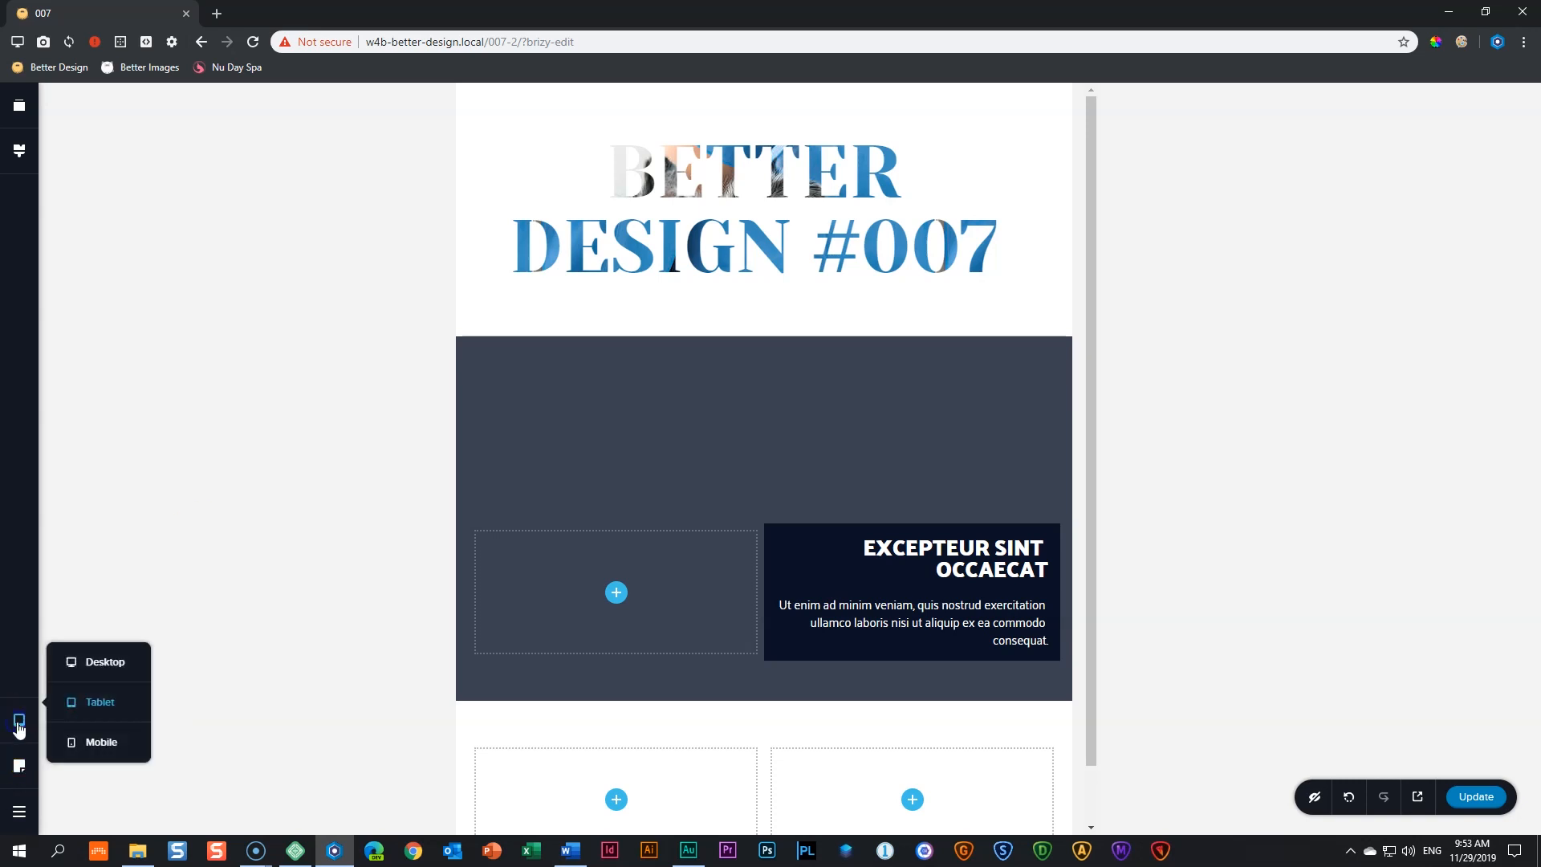
{"action": "left_click", "coordinate": [82, 738]}
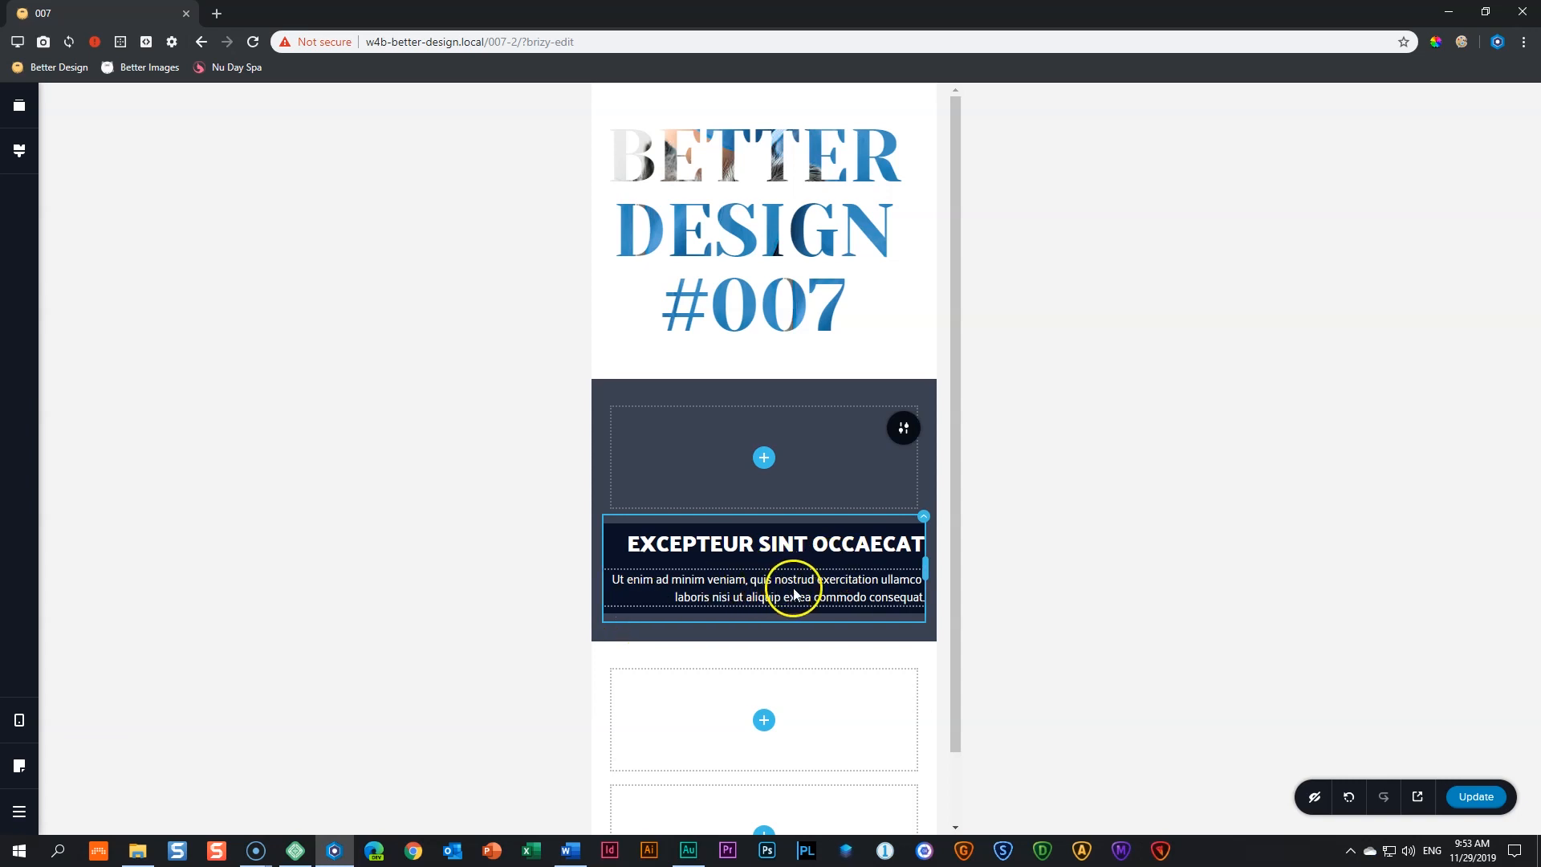
{"action": "left_click", "coordinate": [870, 543]}
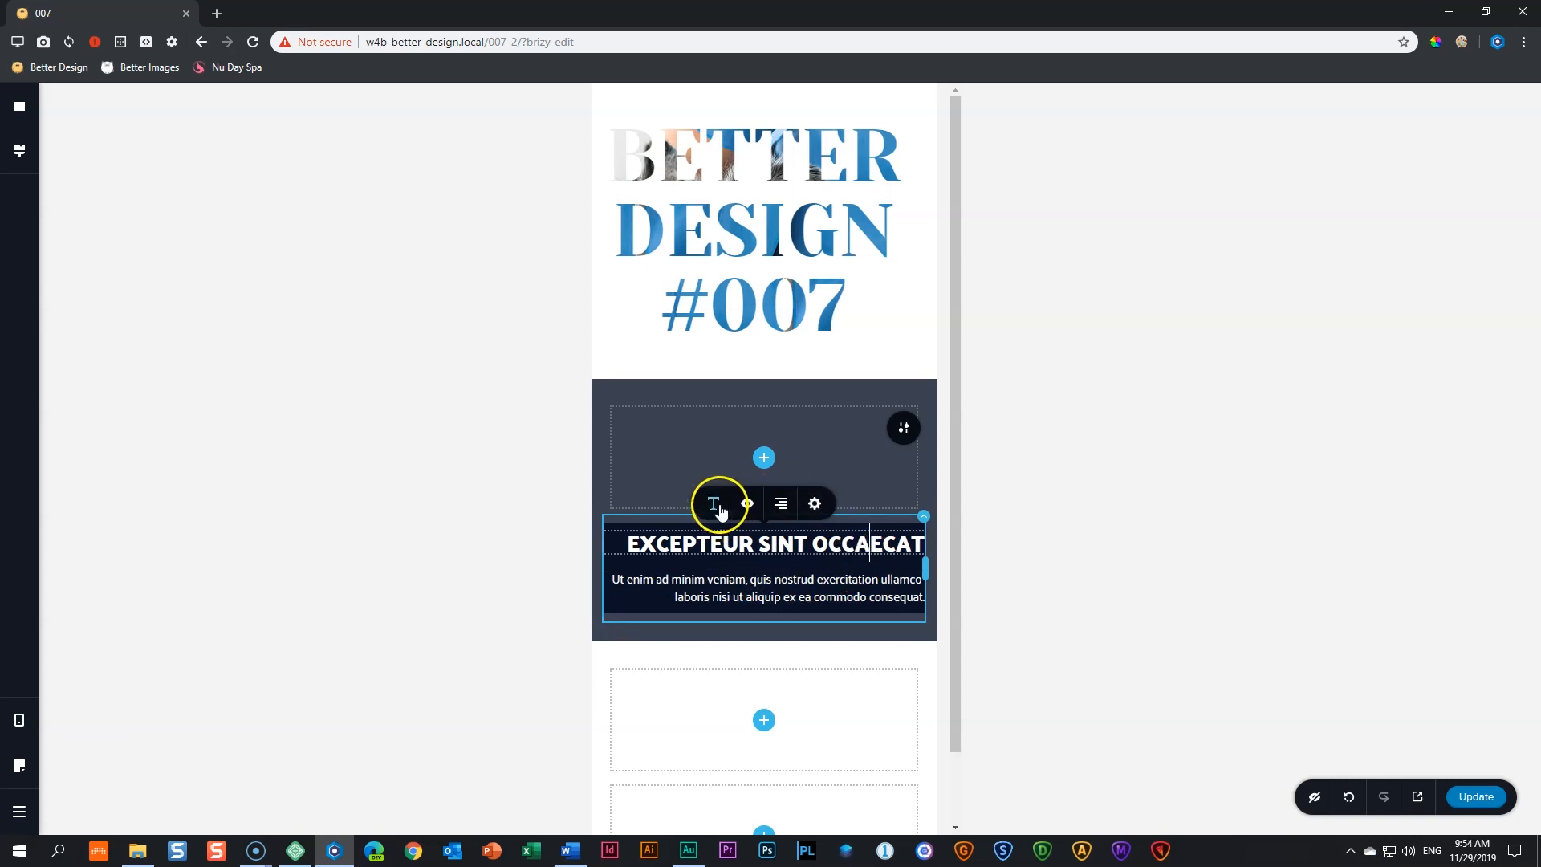
{"action": "left_click", "coordinate": [714, 504]}
{"action": "left_click", "coordinate": [695, 401]}
{"action": "left_click", "coordinate": [695, 401]}
{"action": "left_click", "coordinate": [695, 401]}
{"action": "left_click", "coordinate": [695, 402]}
{"action": "left_click", "coordinate": [695, 401]}
{"action": "left_click", "coordinate": [695, 401]}
{"action": "left_click", "coordinate": [695, 401]}
{"action": "left_click", "coordinate": [695, 393]}
{"action": "left_click", "coordinate": [695, 392]}
{"action": "left_click", "coordinate": [694, 392]}
Set the paragraph's font size to 16 in the mobile layout
{"action": "left_click", "coordinate": [724, 595]}
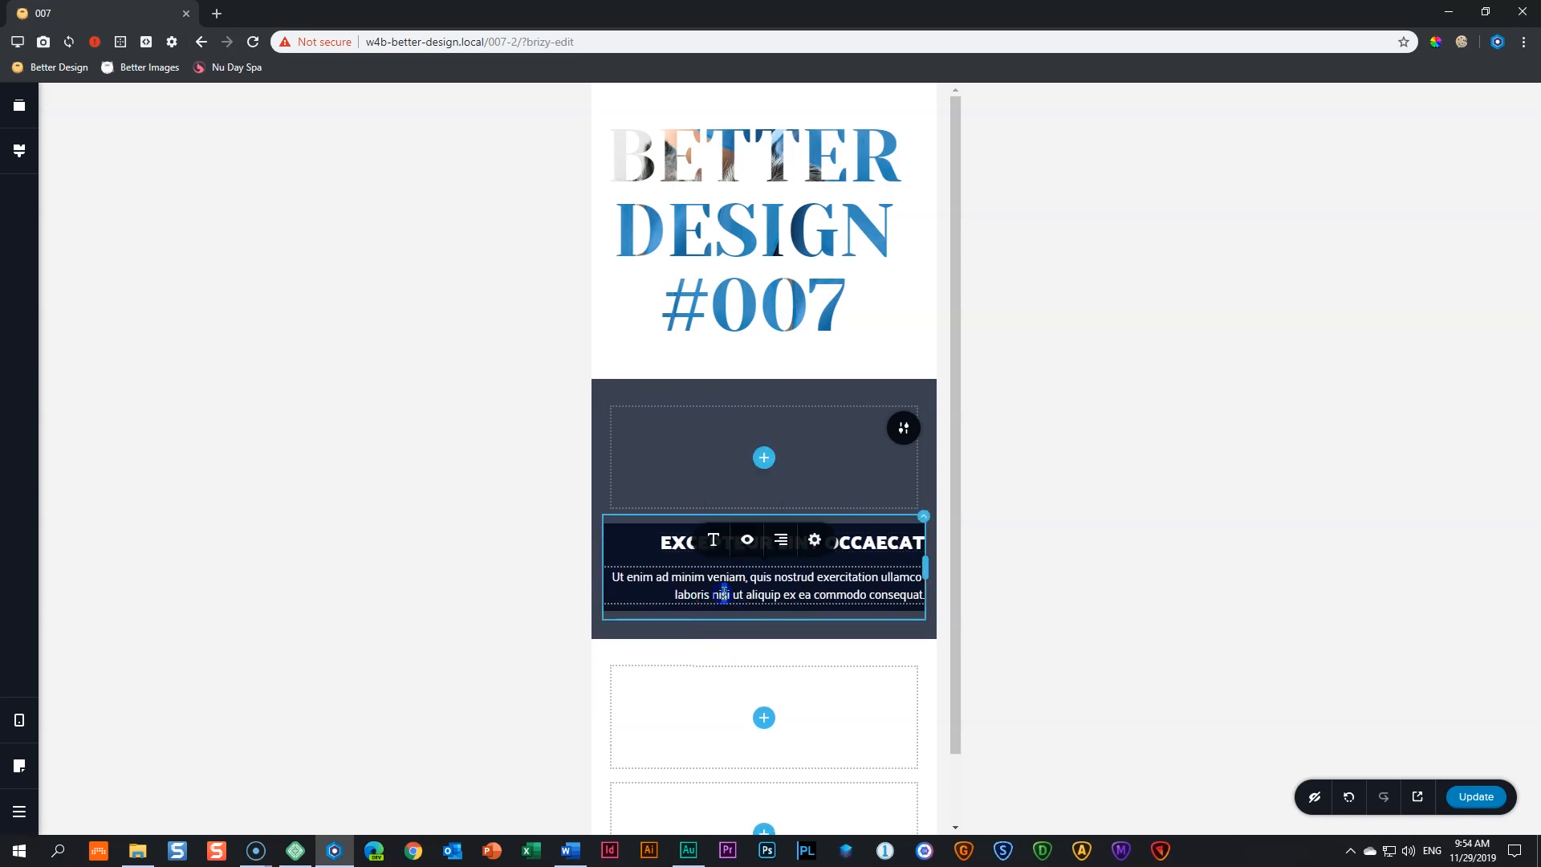
{"action": "left_click", "coordinate": [717, 541]}
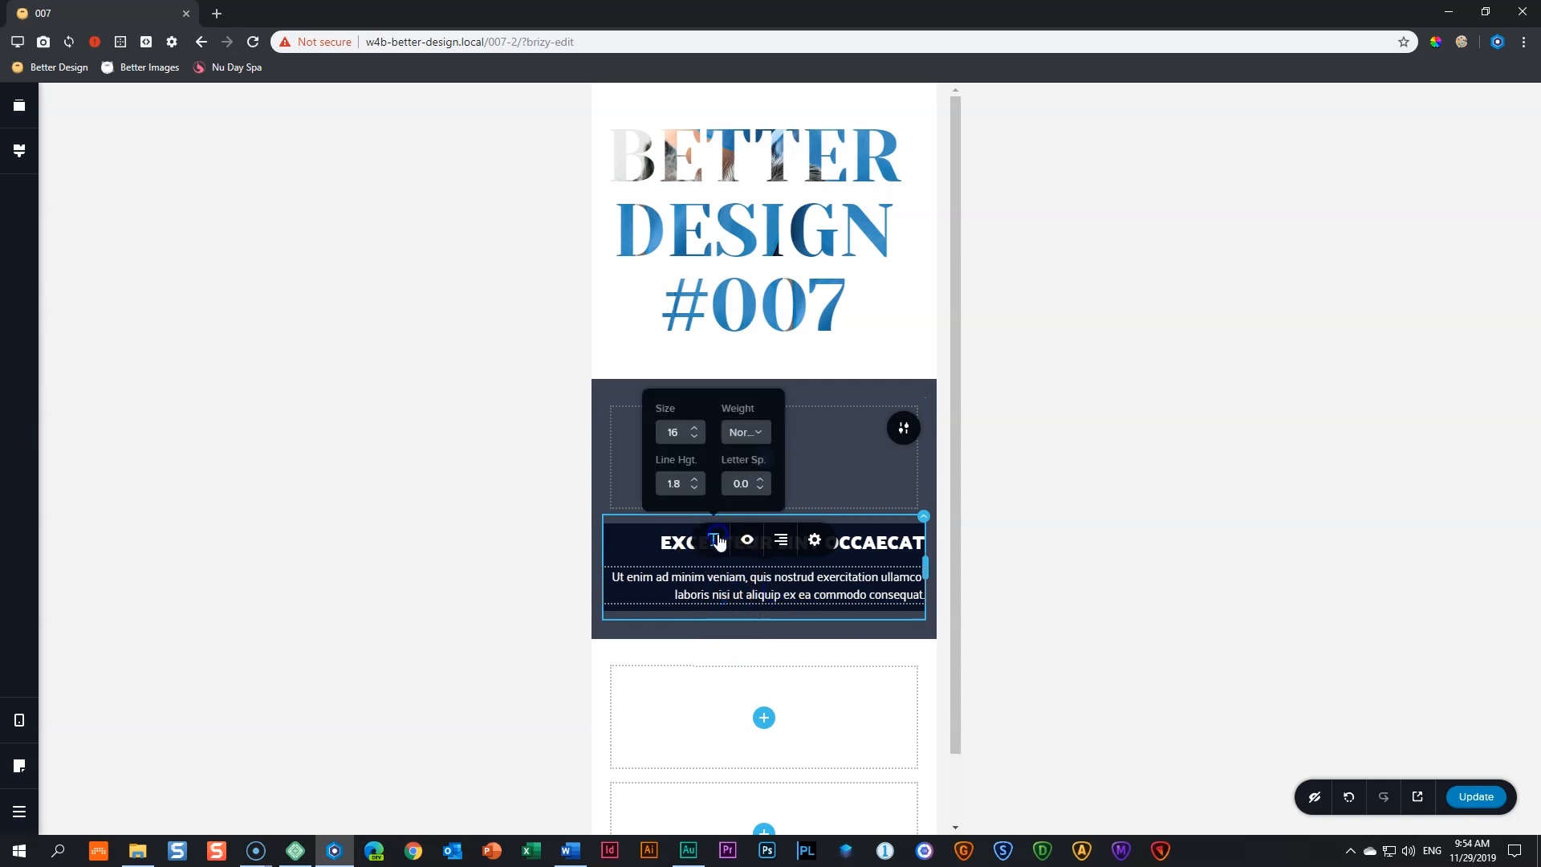
{"action": "left_click", "coordinate": [695, 439]}
{"action": "left_click", "coordinate": [695, 439]}
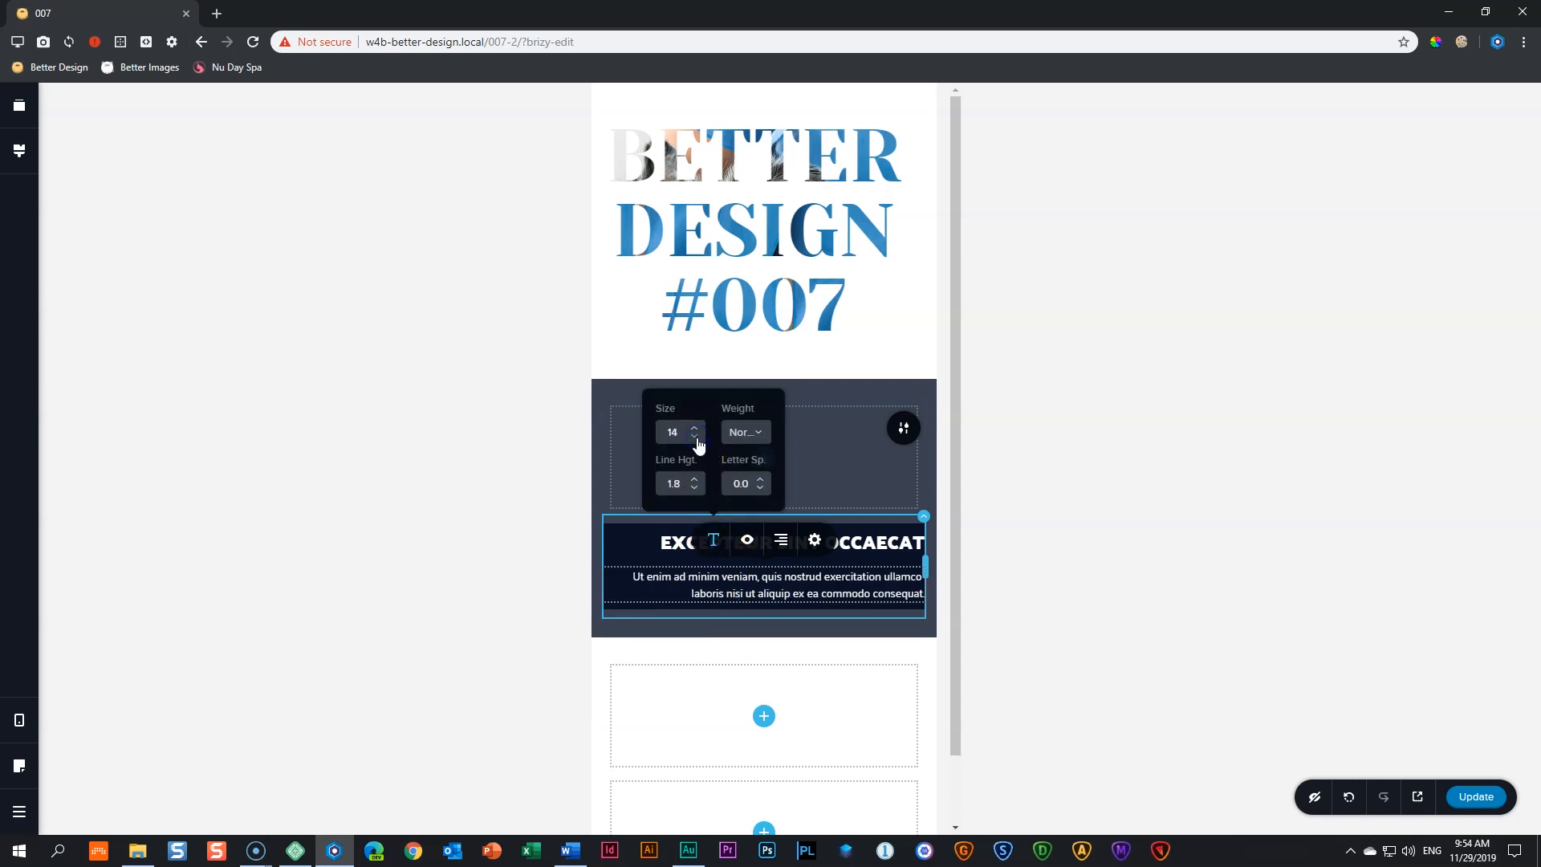
{"action": "left_click", "coordinate": [695, 428]}
{"action": "left_click", "coordinate": [695, 429]}
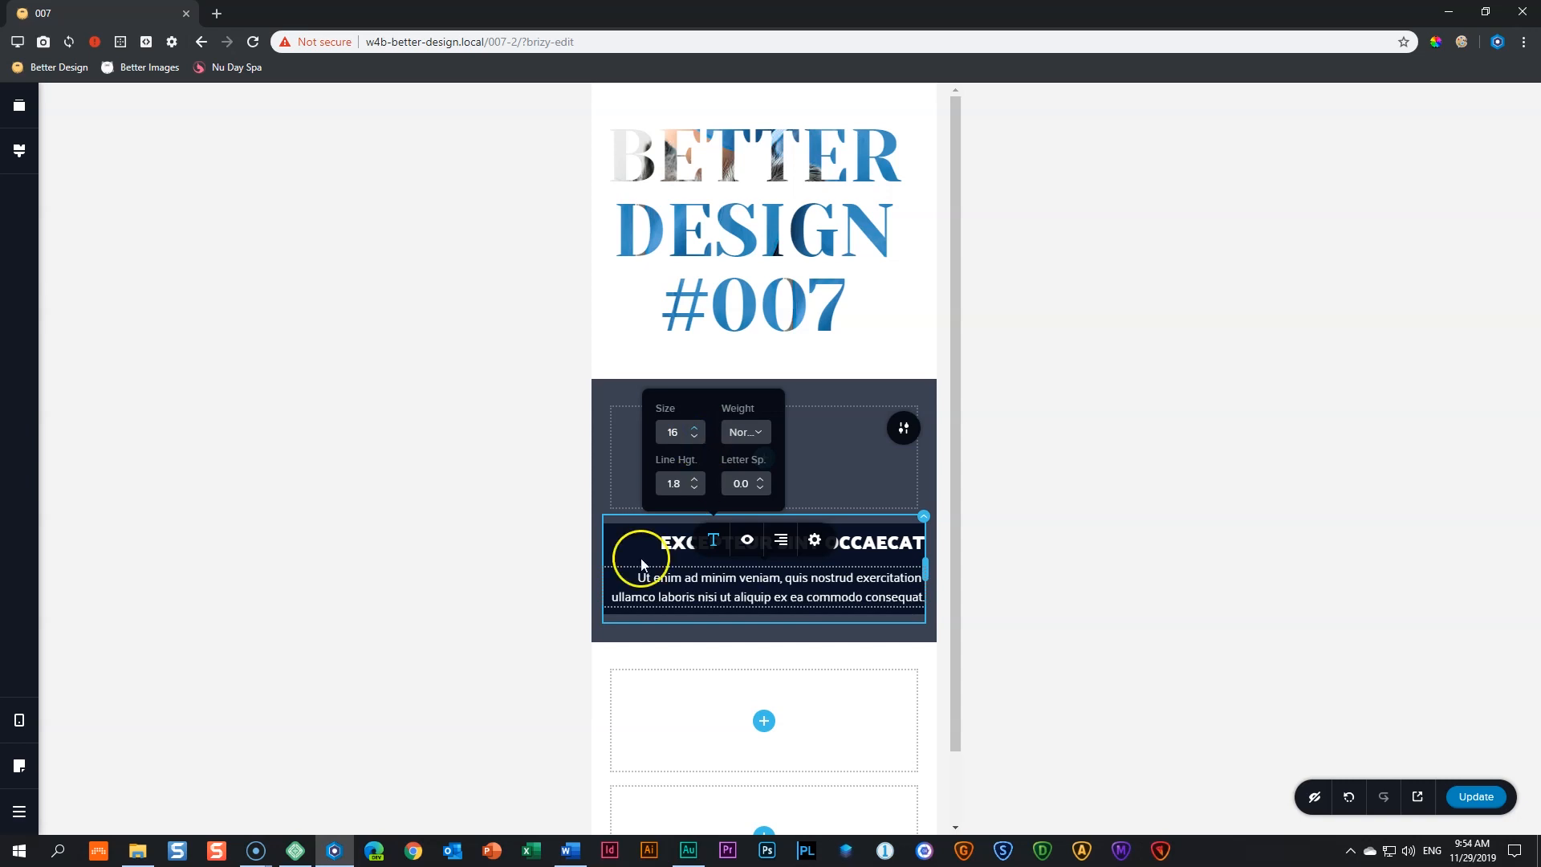
{"action": "left_click", "coordinate": [523, 622]}
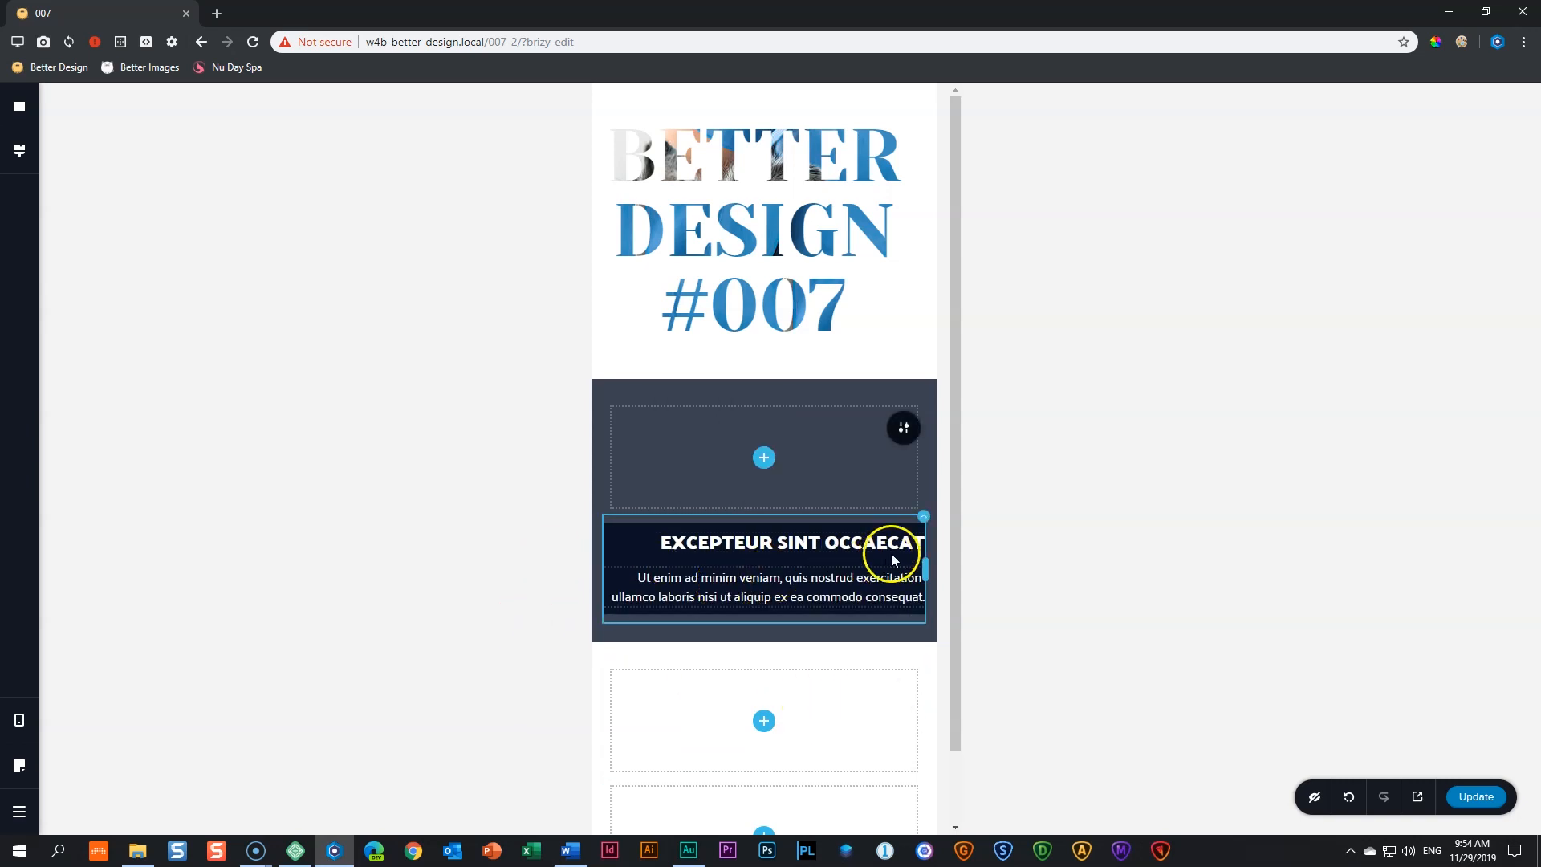
Set the dark text column's top and bottom margins to 0 px in the mobile layout
{"action": "left_click", "coordinate": [924, 517]}
{"action": "left_click", "coordinate": [927, 479]}
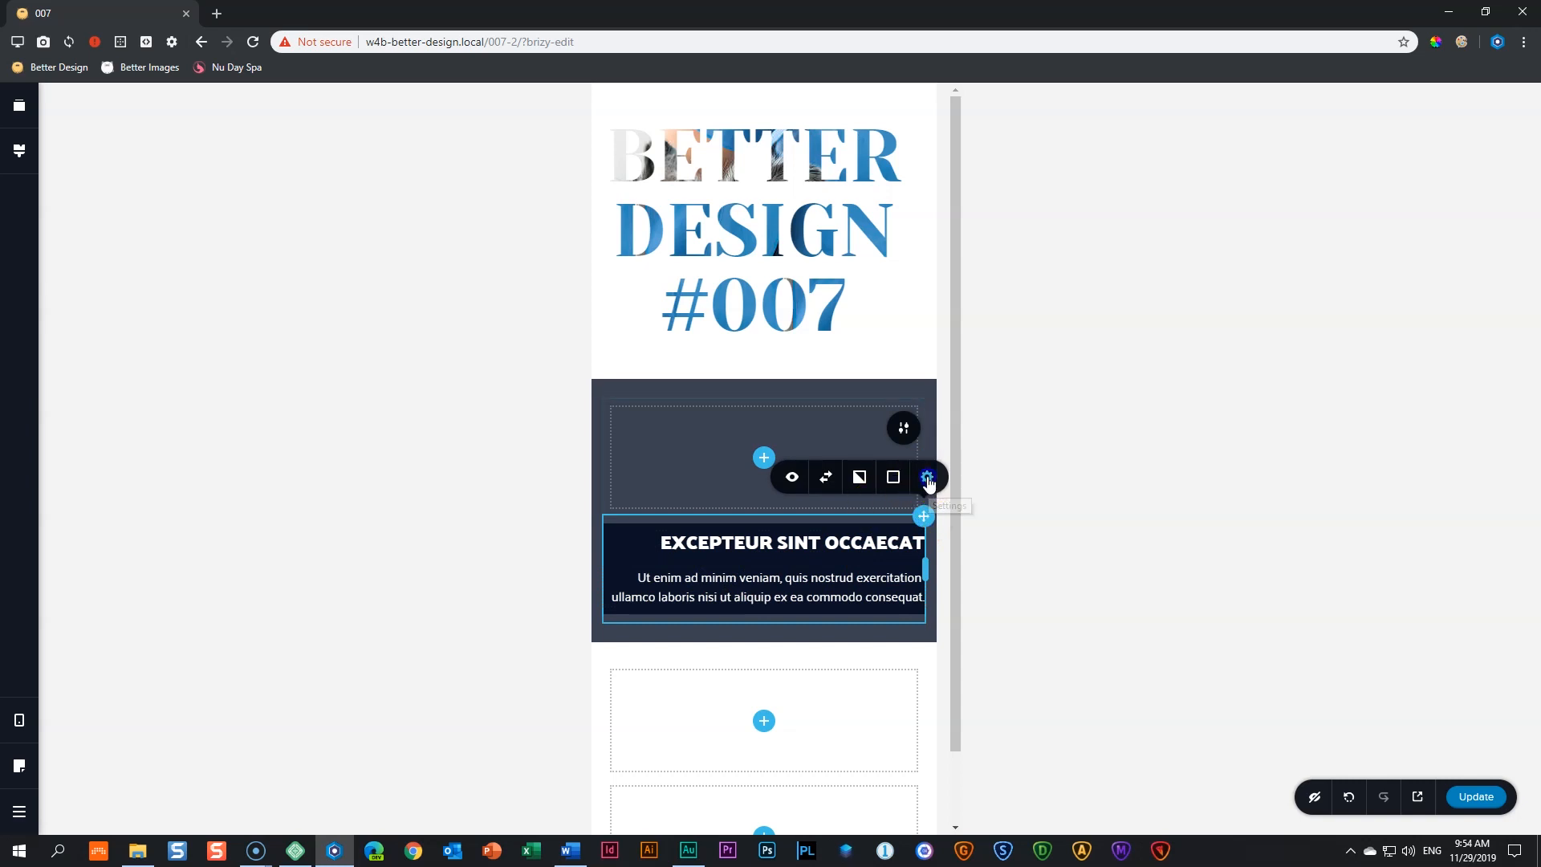
{"action": "left_click_drag", "start_coordinate": [1418, 276], "coordinate": [1424, 275]}
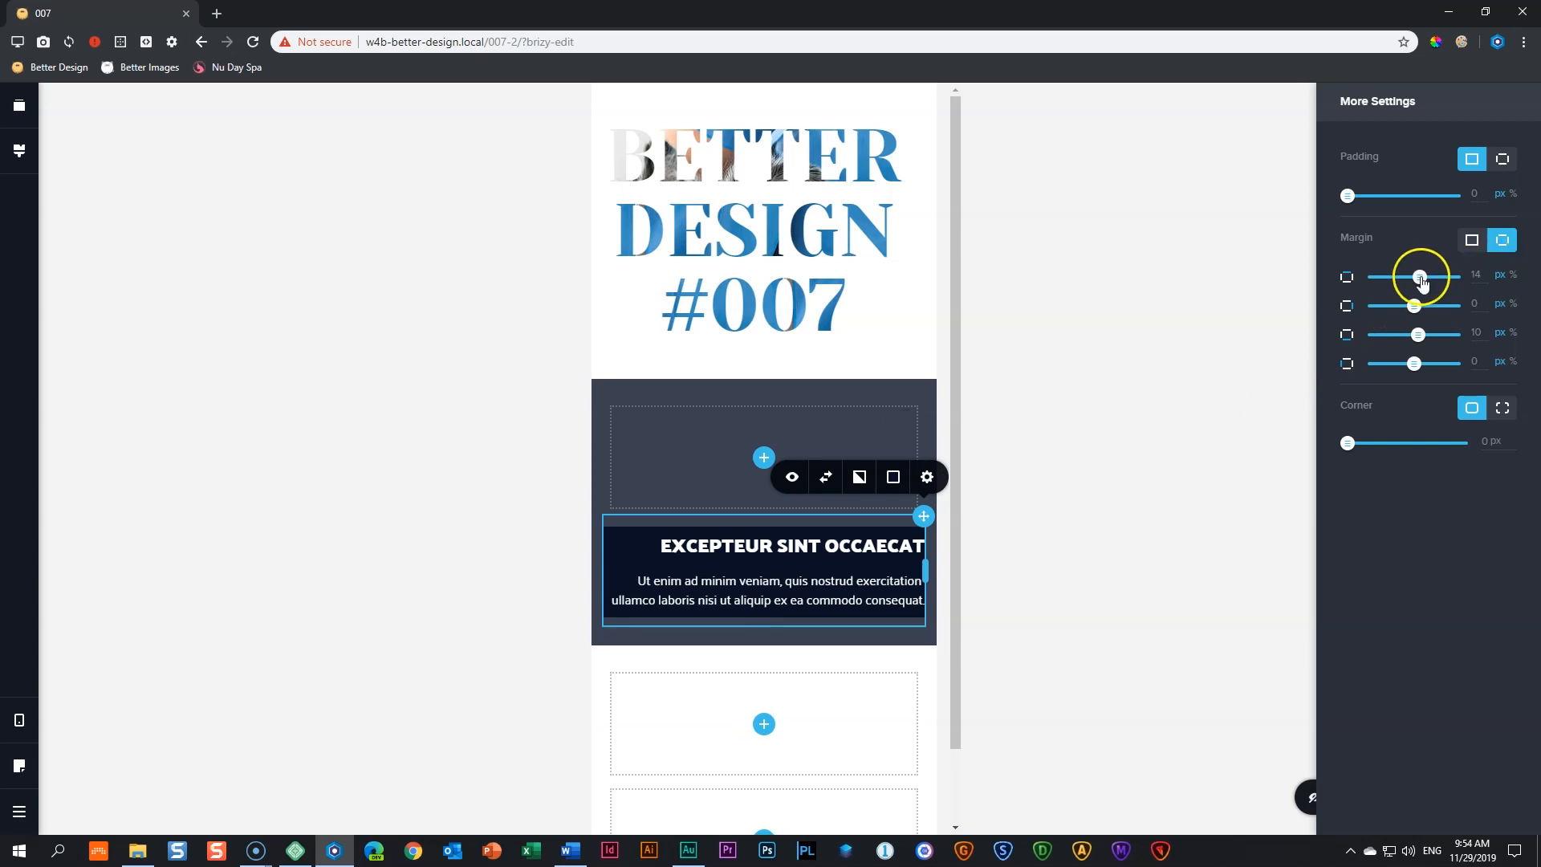
{"action": "double_click", "coordinate": [1476, 275]}
{"action": "type", "text": "0"}
{"action": "double_click", "coordinate": [1483, 334]}
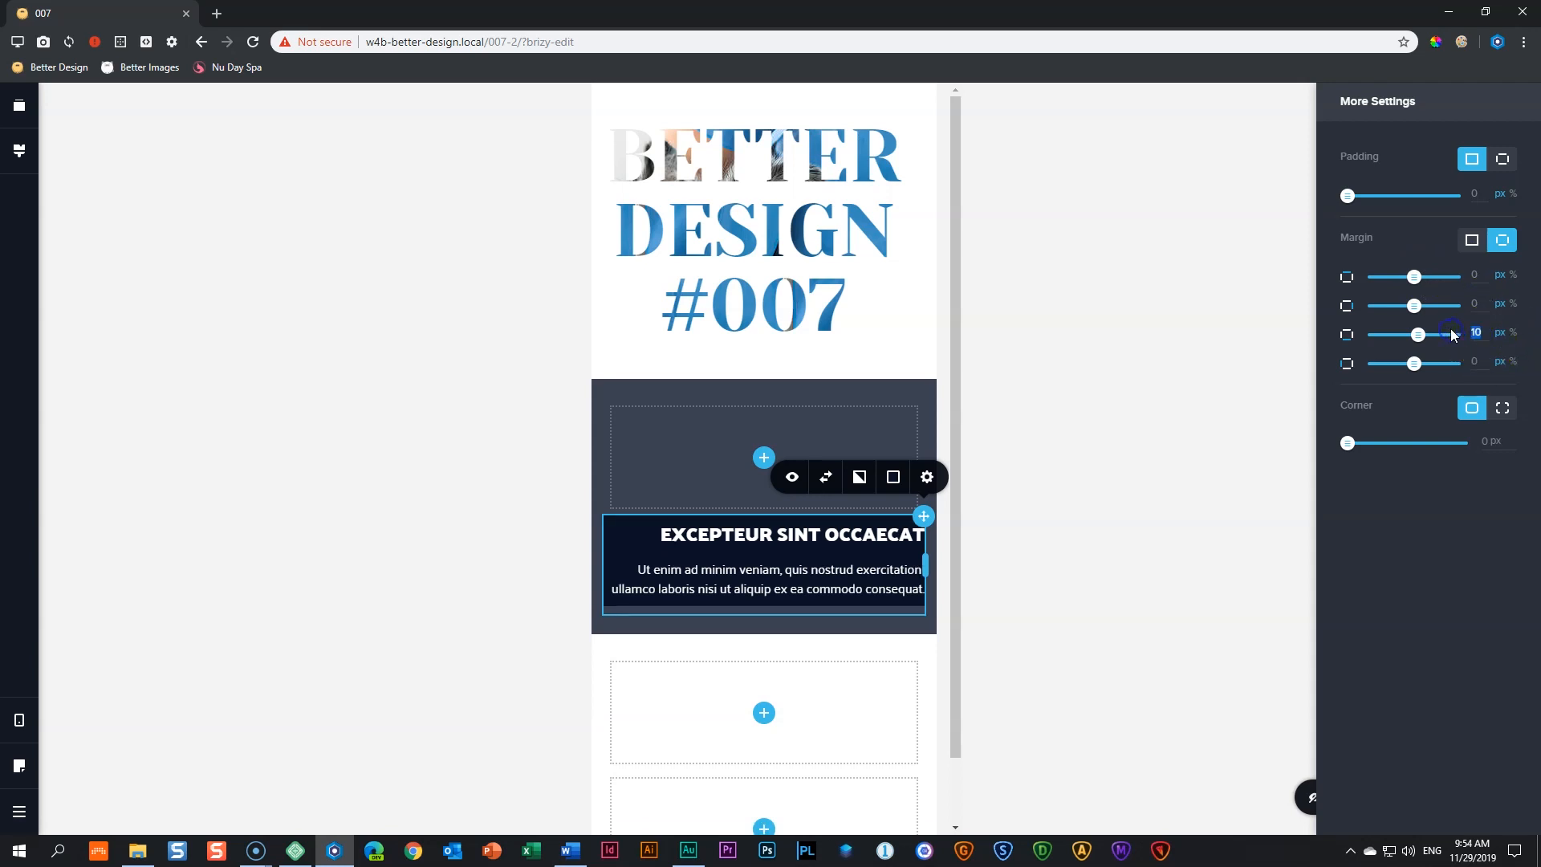
{"action": "type", "text": "0"}
Set individual padding for the dark text column in the mobile layout: 24 px top, 15 px right and 15 px bottom
{"action": "left_click", "coordinate": [1502, 158]}
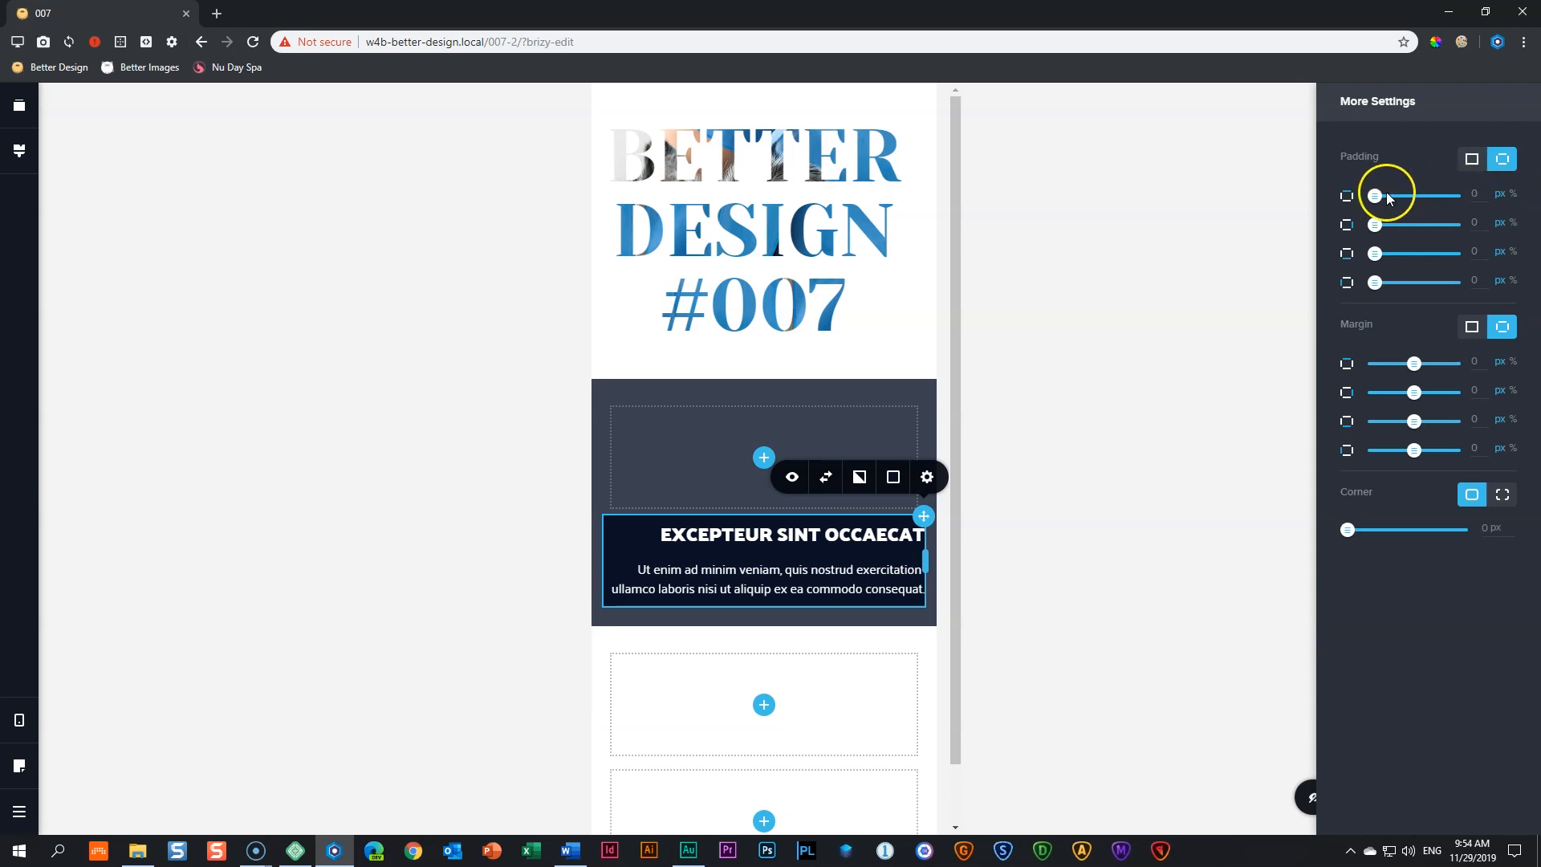
{"action": "left_click_drag", "start_coordinate": [1379, 193], "coordinate": [1398, 194]}
{"action": "double_click", "coordinate": [1465, 224]}
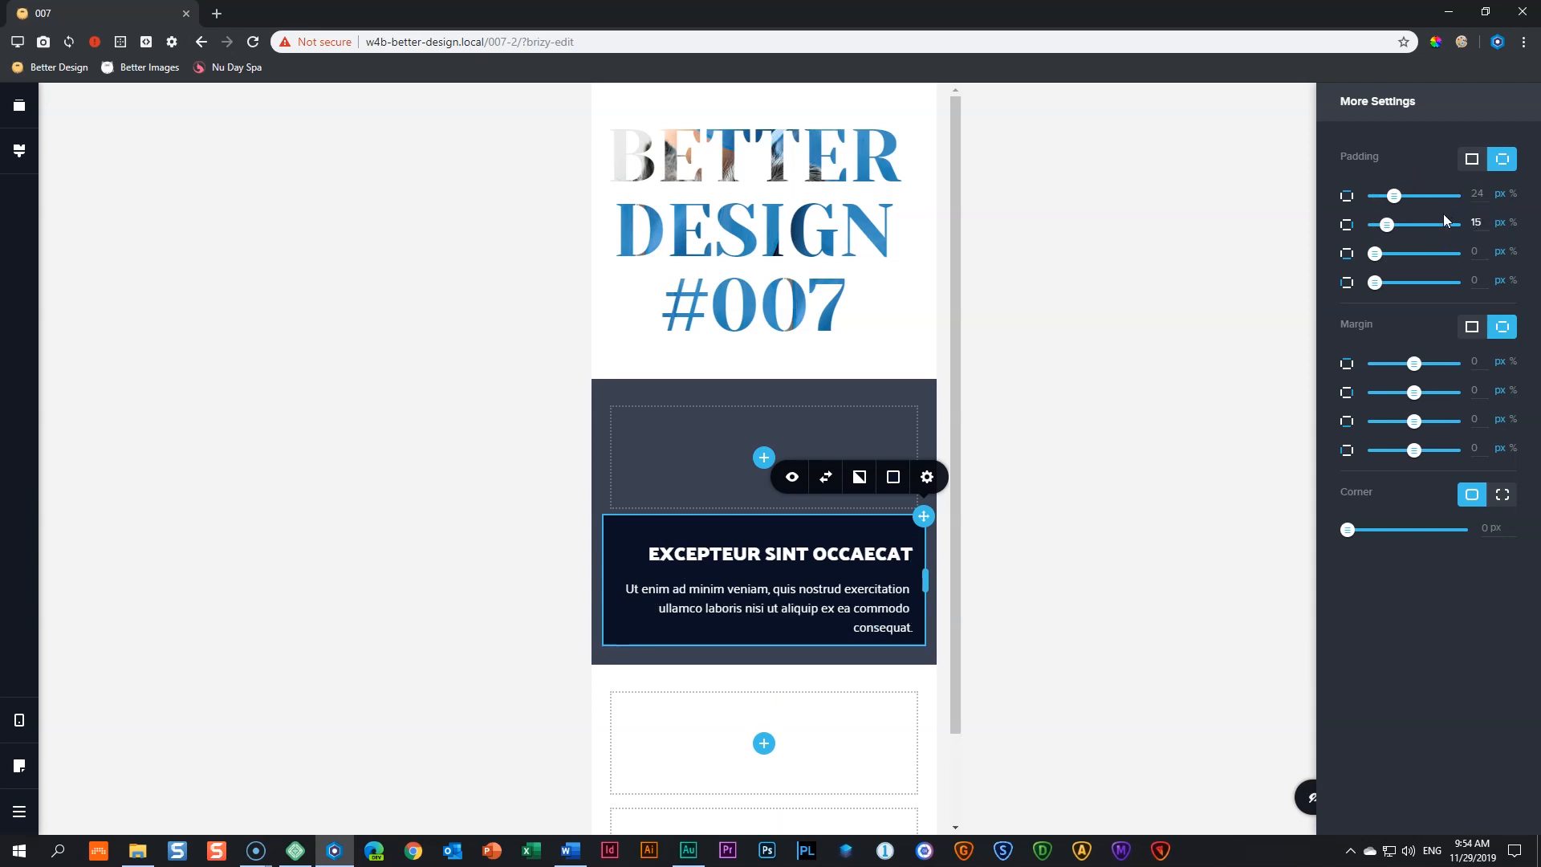
{"action": "left_click_drag", "start_coordinate": [1479, 251], "coordinate": [1451, 257]}
Set the text column's right padding to 10% and its left padding to 15% in the mobile layout
{"action": "double_click", "coordinate": [1456, 286]}
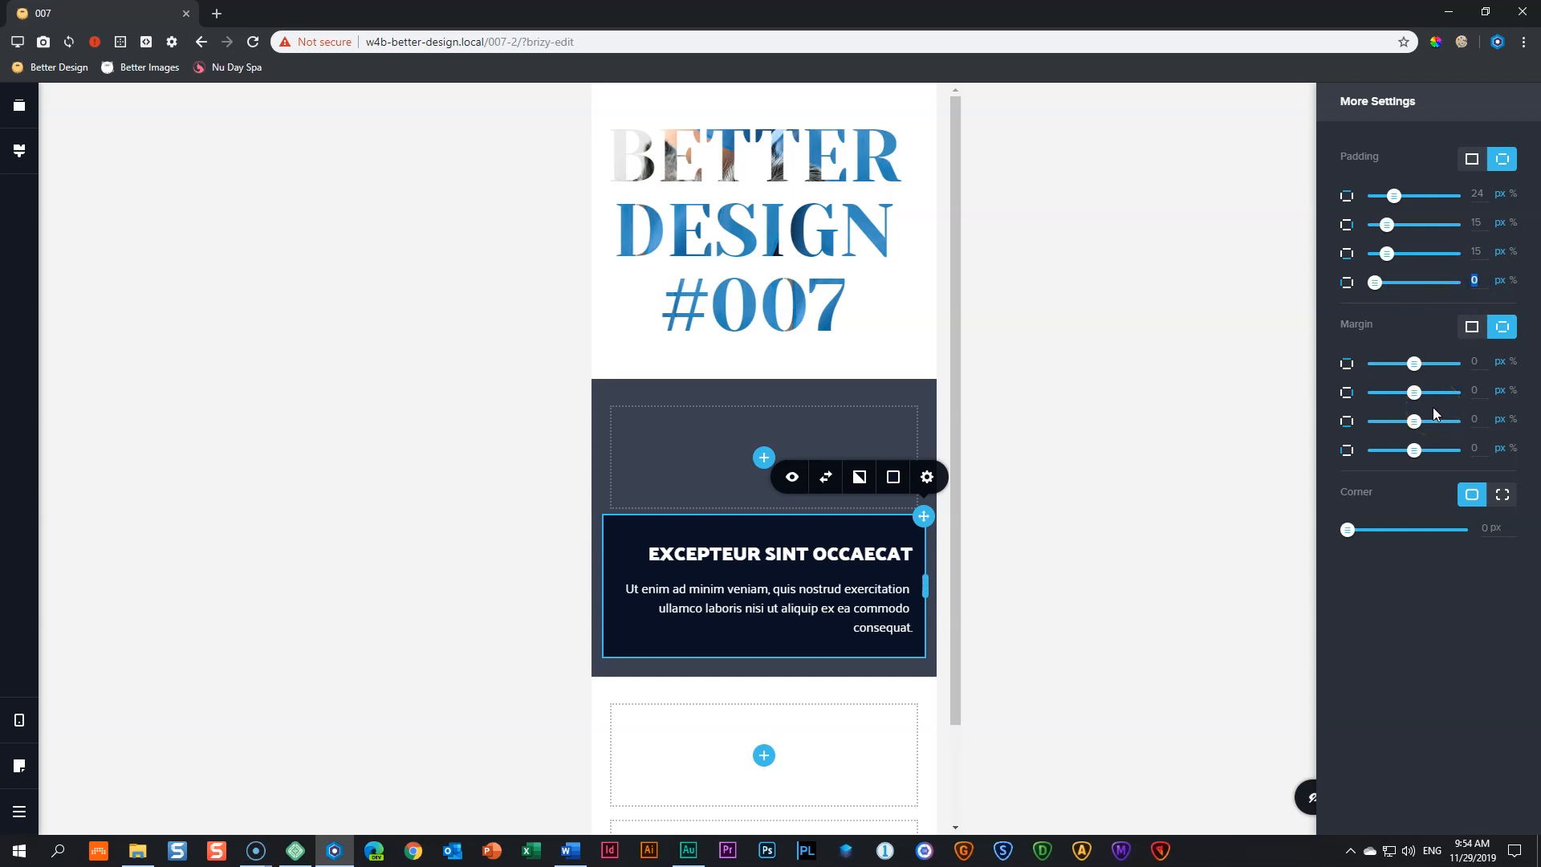
{"action": "left_click", "coordinate": [1512, 281]}
{"action": "left_click", "coordinate": [1474, 283]}
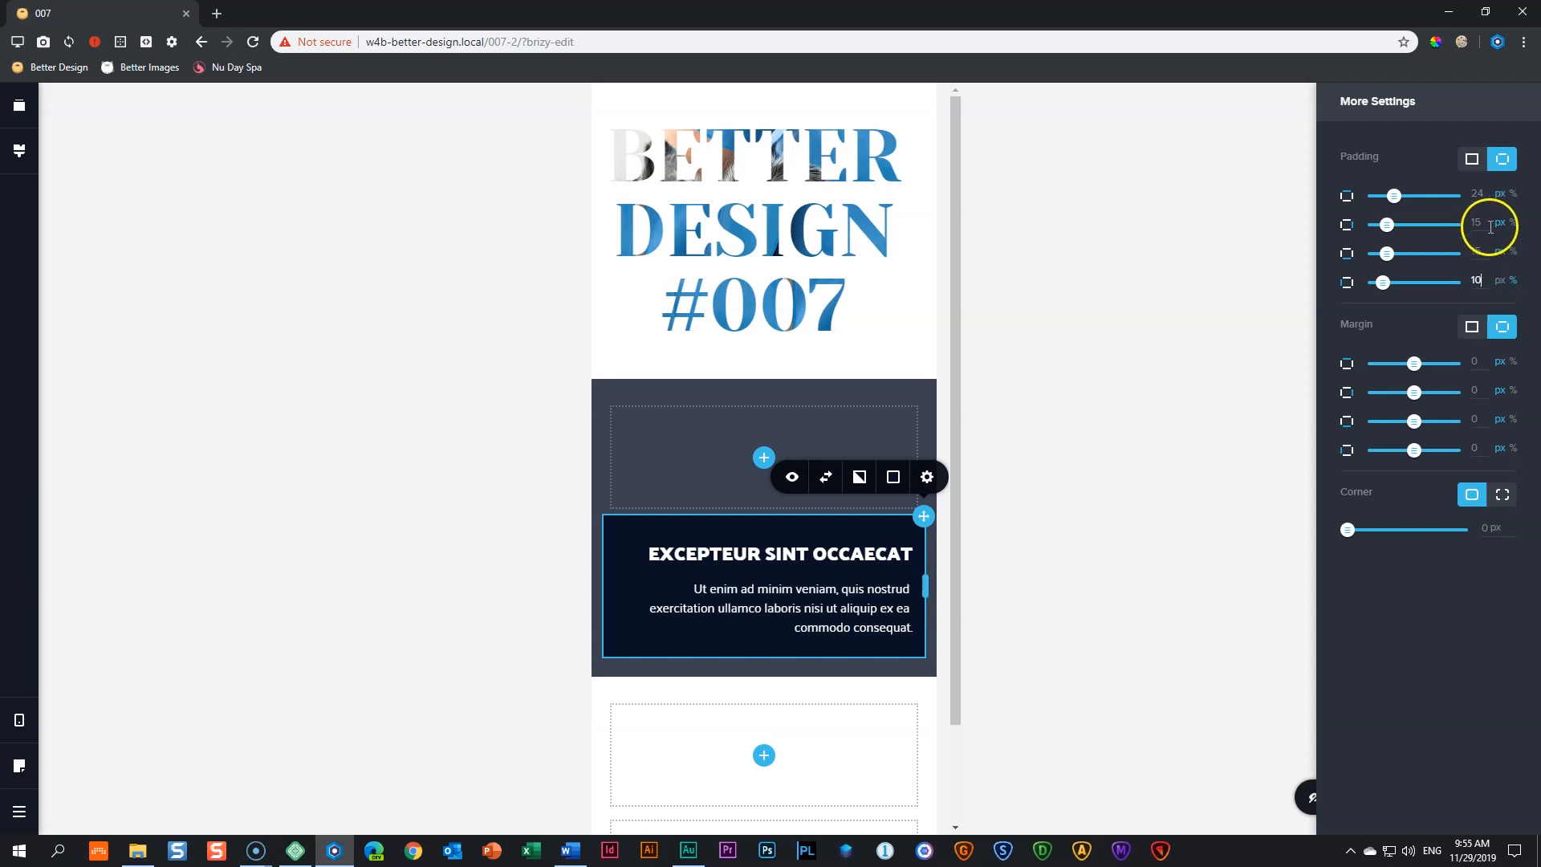
{"action": "left_click", "coordinate": [1463, 223]}
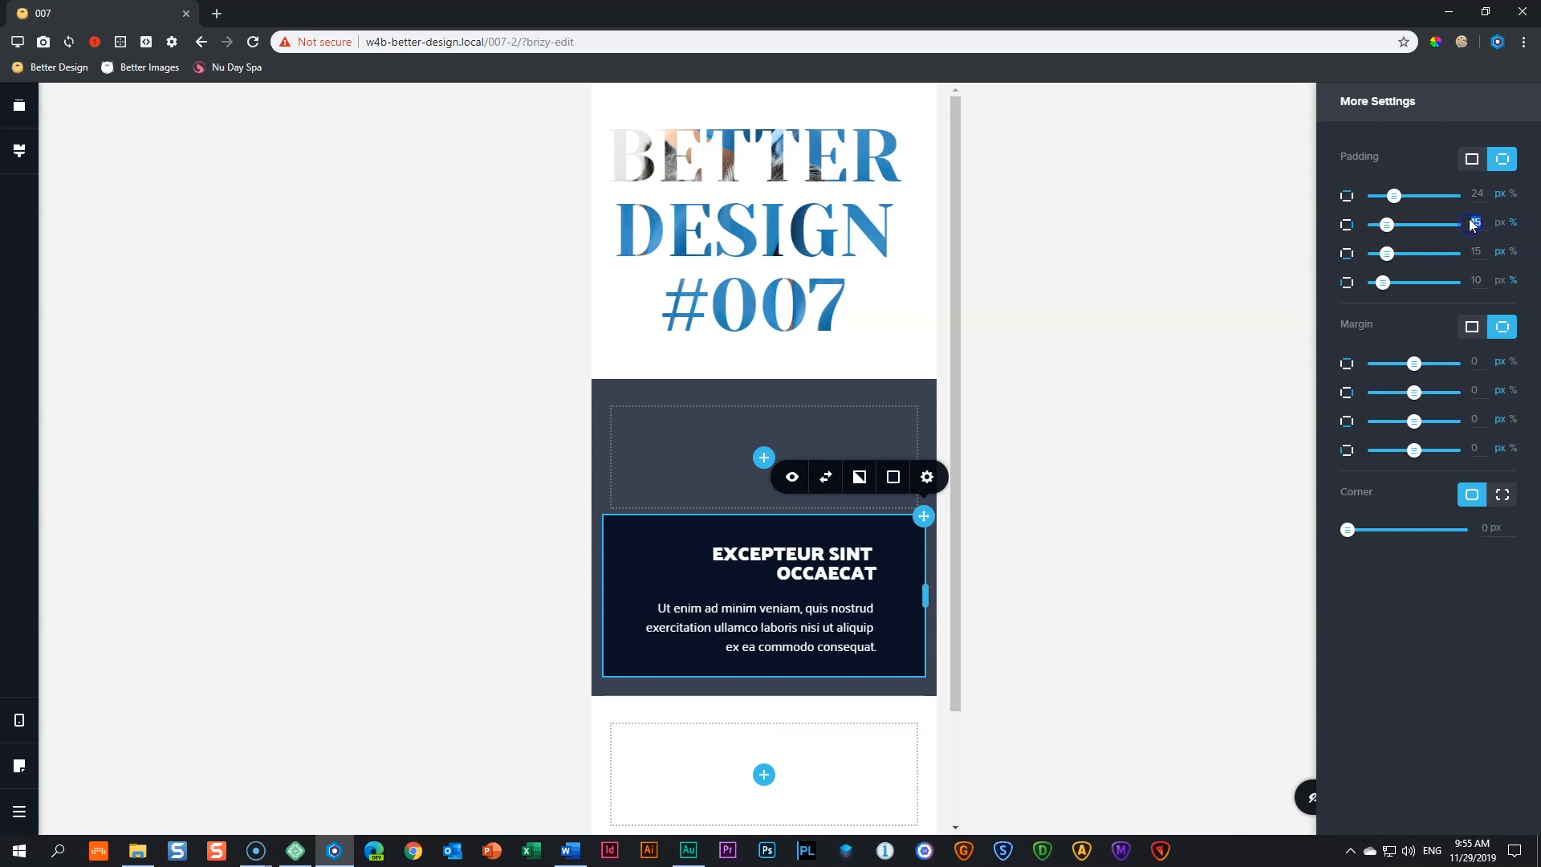
{"action": "left_click_drag", "start_coordinate": [1484, 280], "coordinate": [1456, 281]}
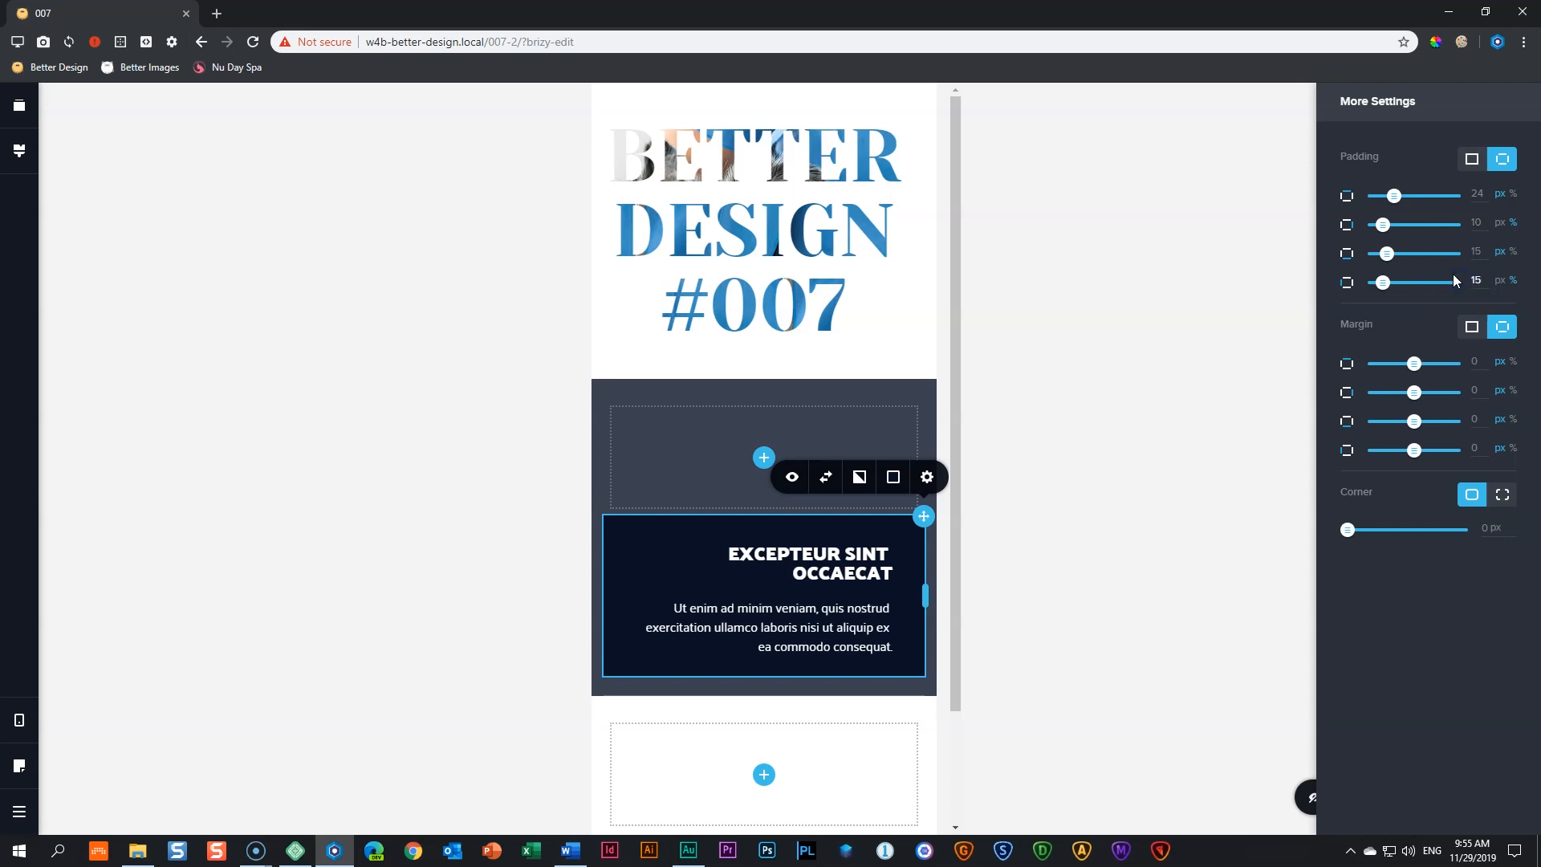
{"action": "left_click", "coordinate": [1173, 487]}
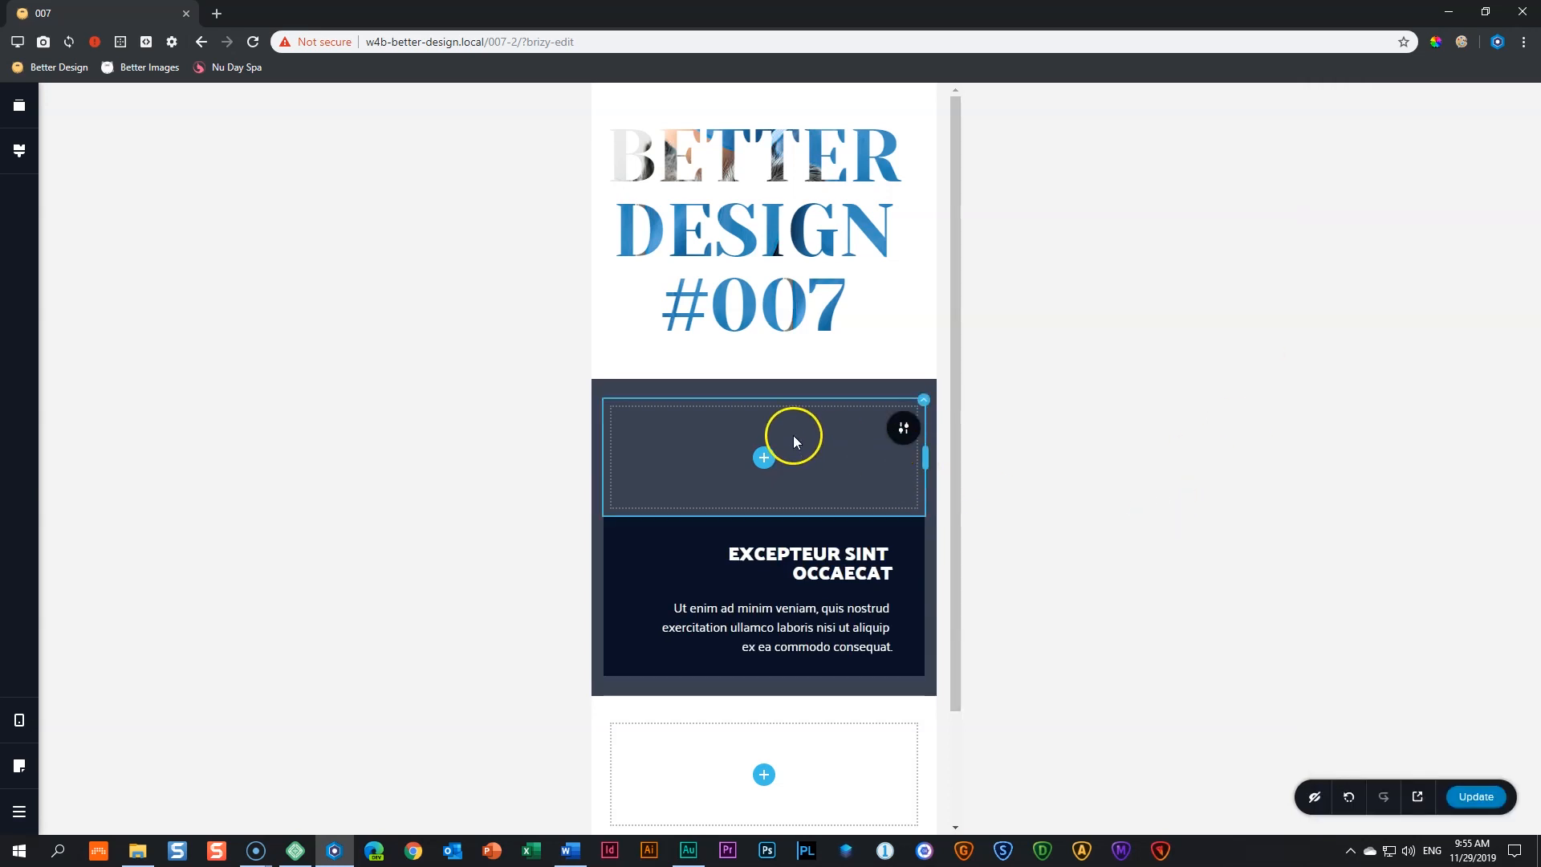
Increase the navy section's top padding in the mobile layout
{"action": "left_click_drag", "start_coordinate": [811, 390], "coordinate": [808, 453]}
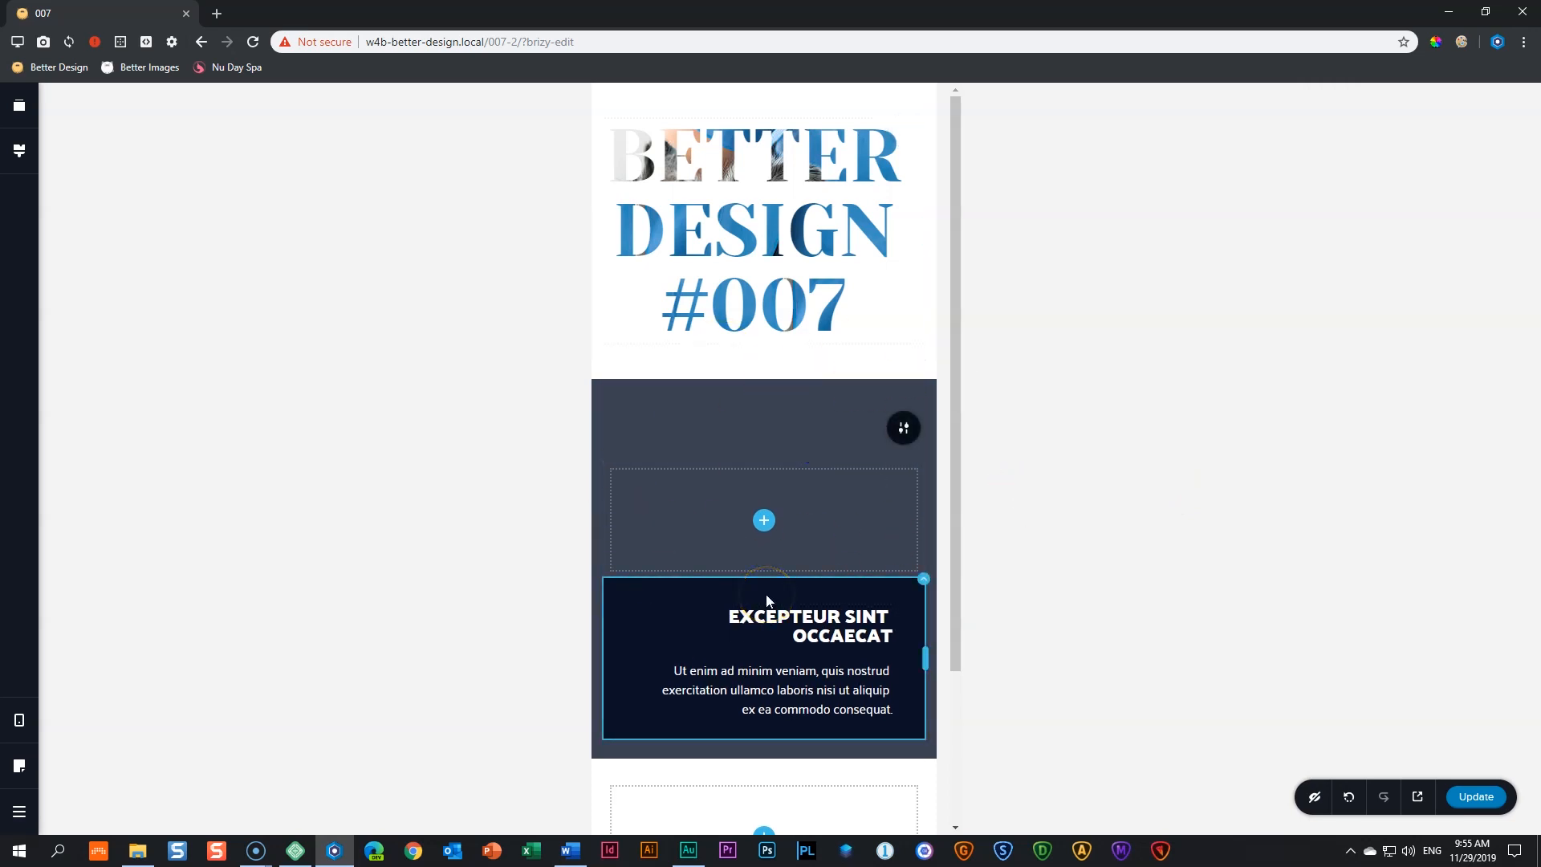
{"action": "mouse_move", "coordinate": [764, 464]}
{"action": "left_mouse_down"}
{"action": "mouse_move", "coordinate": [787, 451]}
{"action": "mouse_move", "coordinate": [786, 466]}
{"action": "left_mouse_up"}
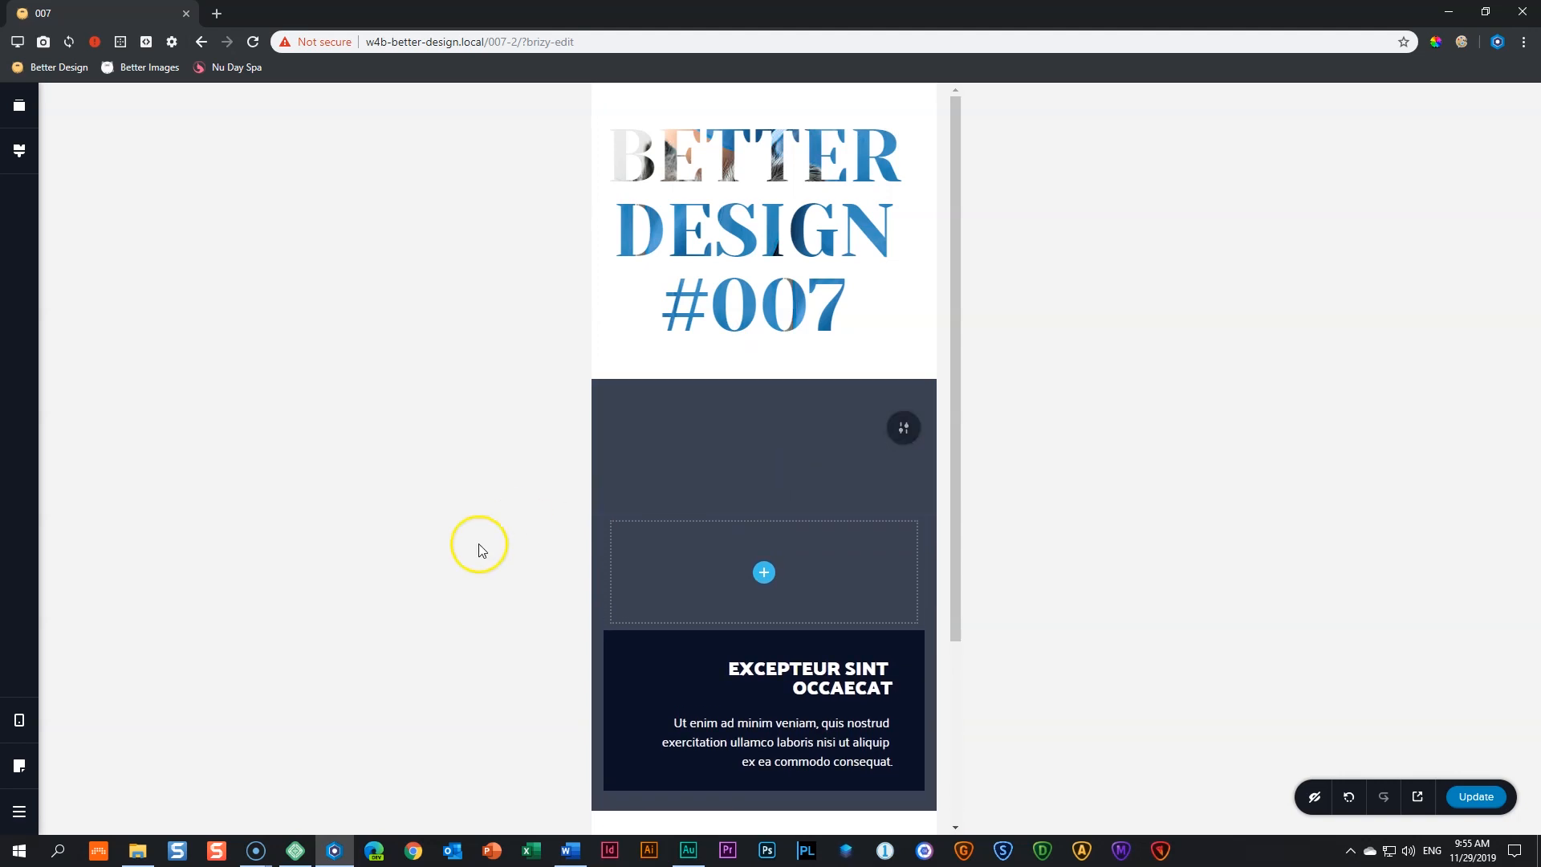
Check the section in the tablet layout, return to the desktop layout and save the page
{"action": "mouse_move", "coordinate": [958, 546]}
{"action": "left_mouse_down"}
{"action": "mouse_move", "coordinate": [946, 739]}
{"action": "mouse_move", "coordinate": [963, 567]}
{"action": "left_mouse_up"}
{"action": "mouse_move", "coordinate": [23, 727]}
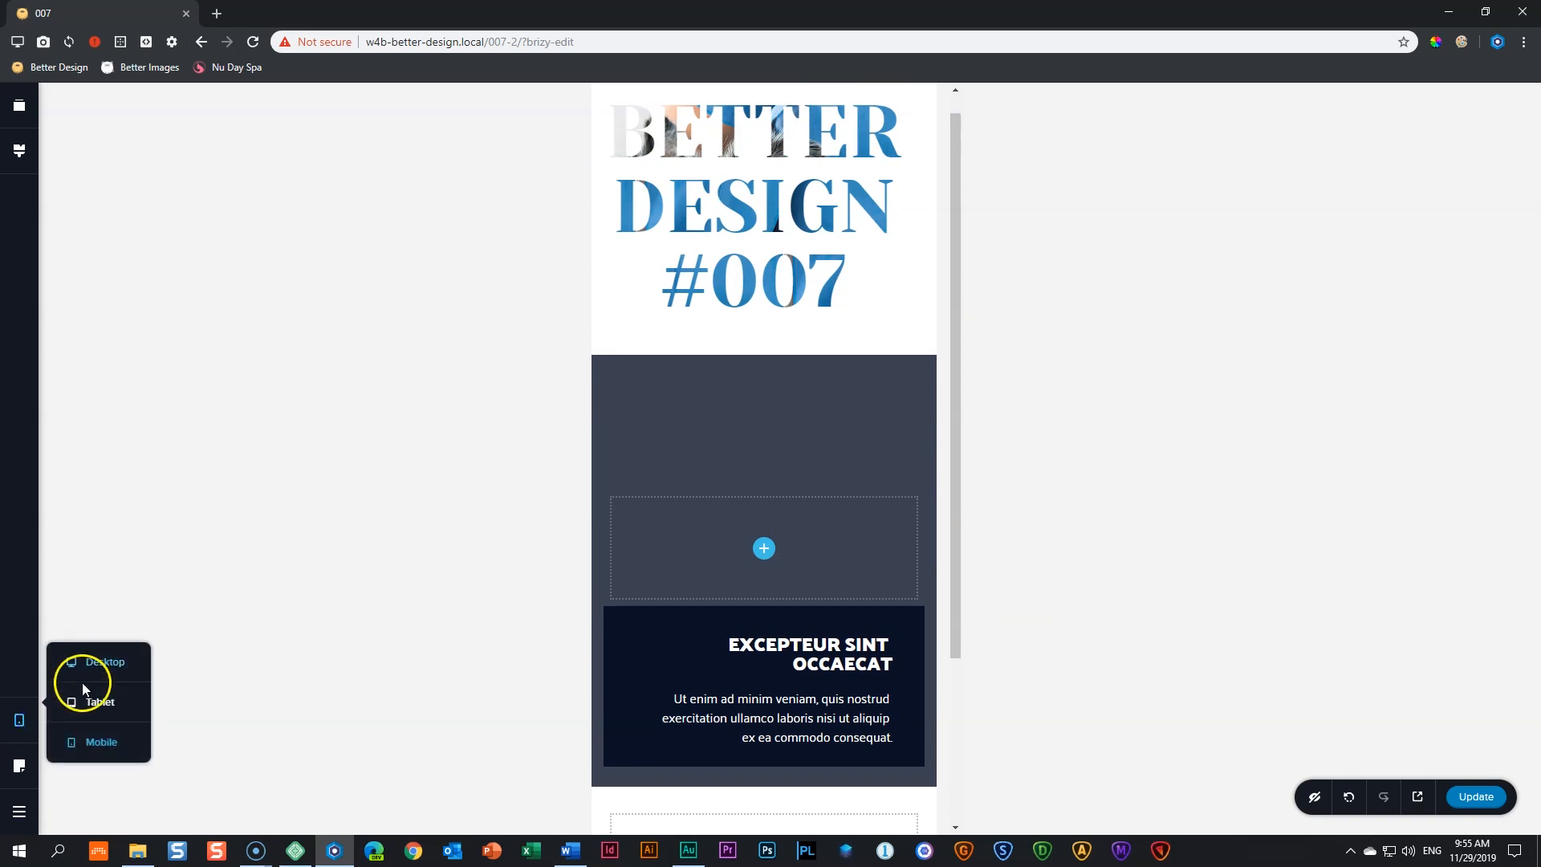
{"action": "left_click", "coordinate": [86, 713]}
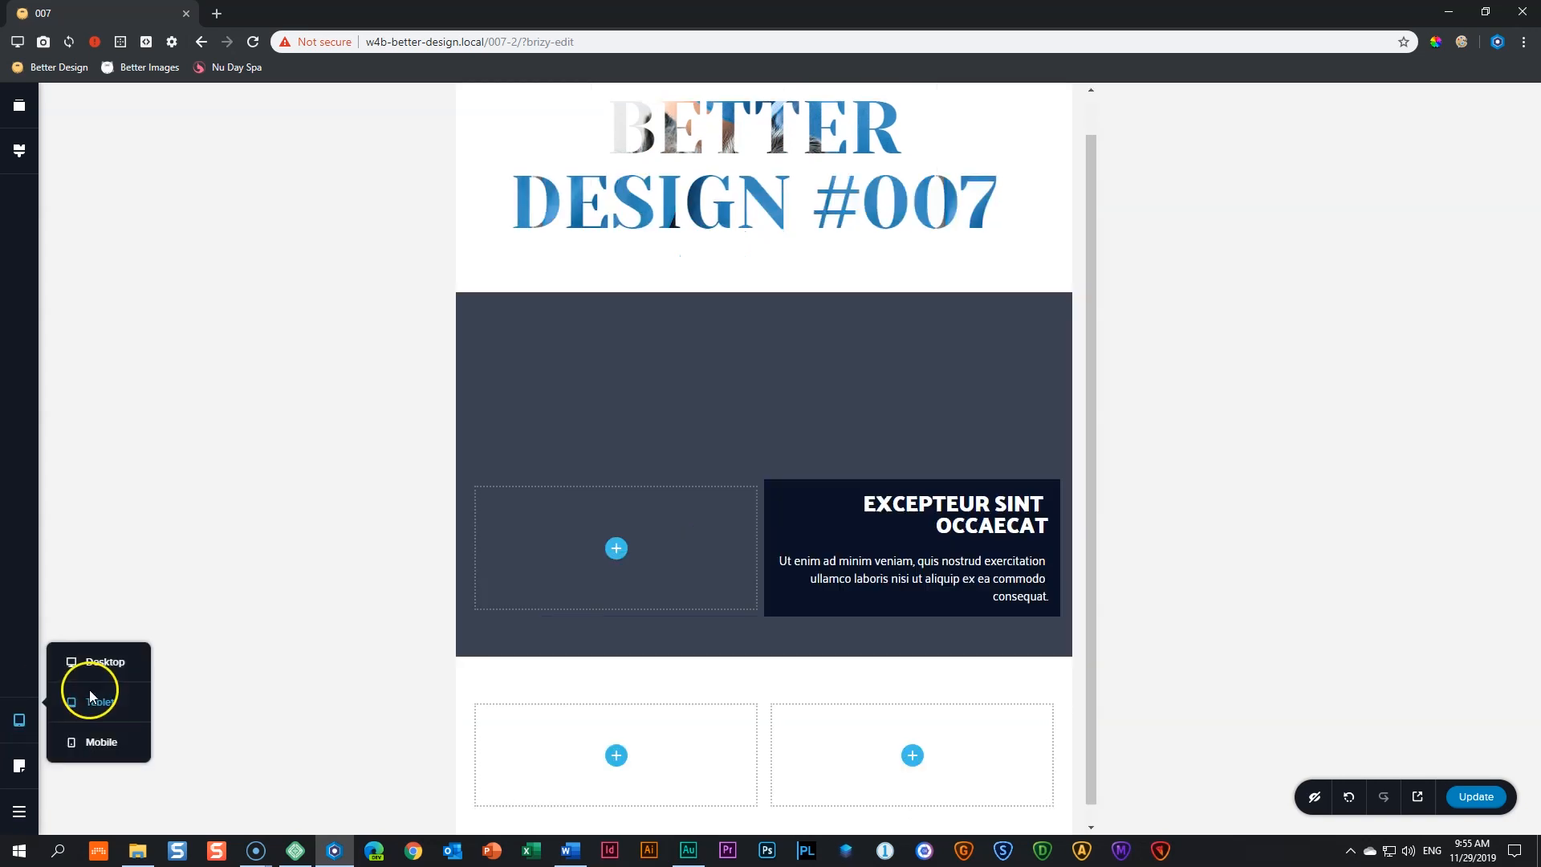
{"action": "left_click", "coordinate": [92, 668]}
{"action": "left_click", "coordinate": [1493, 807]}
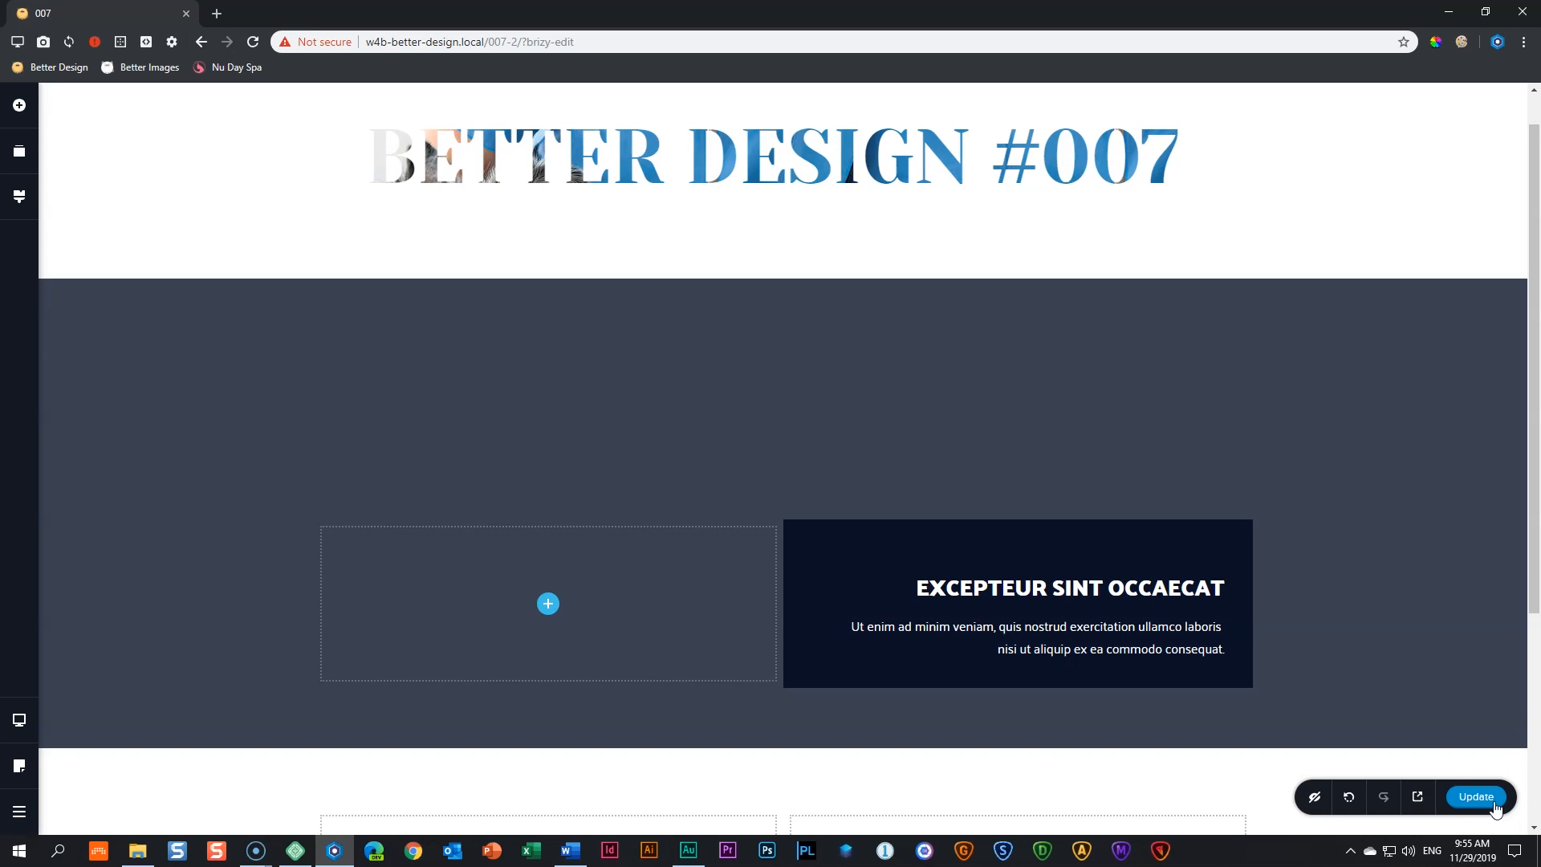
Duplicate the navy section and insert a blank block between the two copies
{"action": "left_click", "coordinate": [1483, 329]}
{"action": "left_click", "coordinate": [1443, 329]}
{"action": "left_click", "coordinate": [782, 747]}
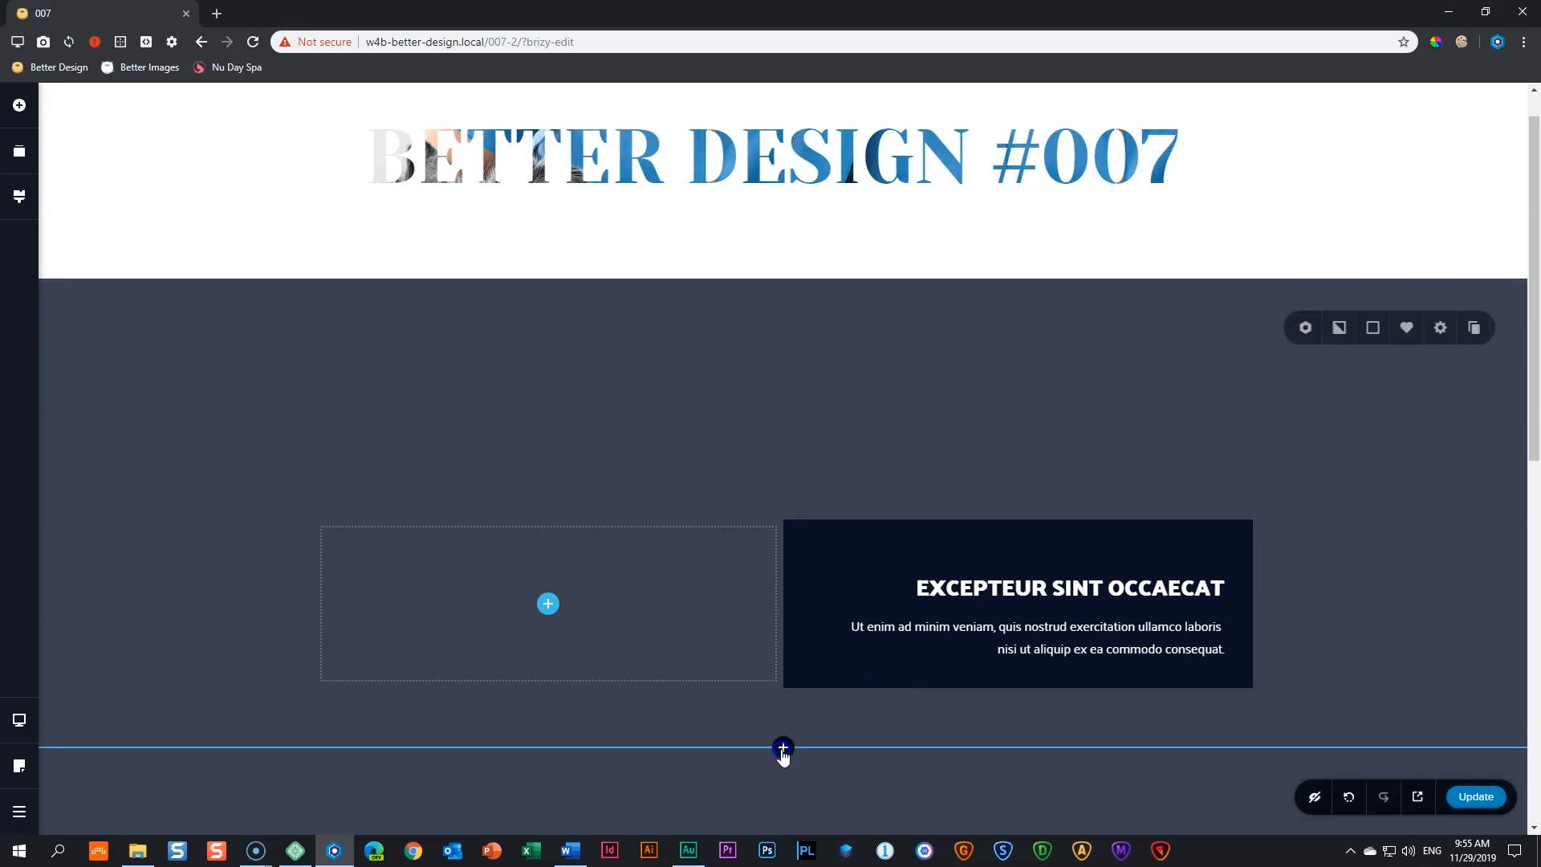
{"action": "left_click", "coordinate": [540, 316]}
{"action": "scroll", "coordinate": [843, 666], "scroll_direction": "down", "scroll_amount": 1}
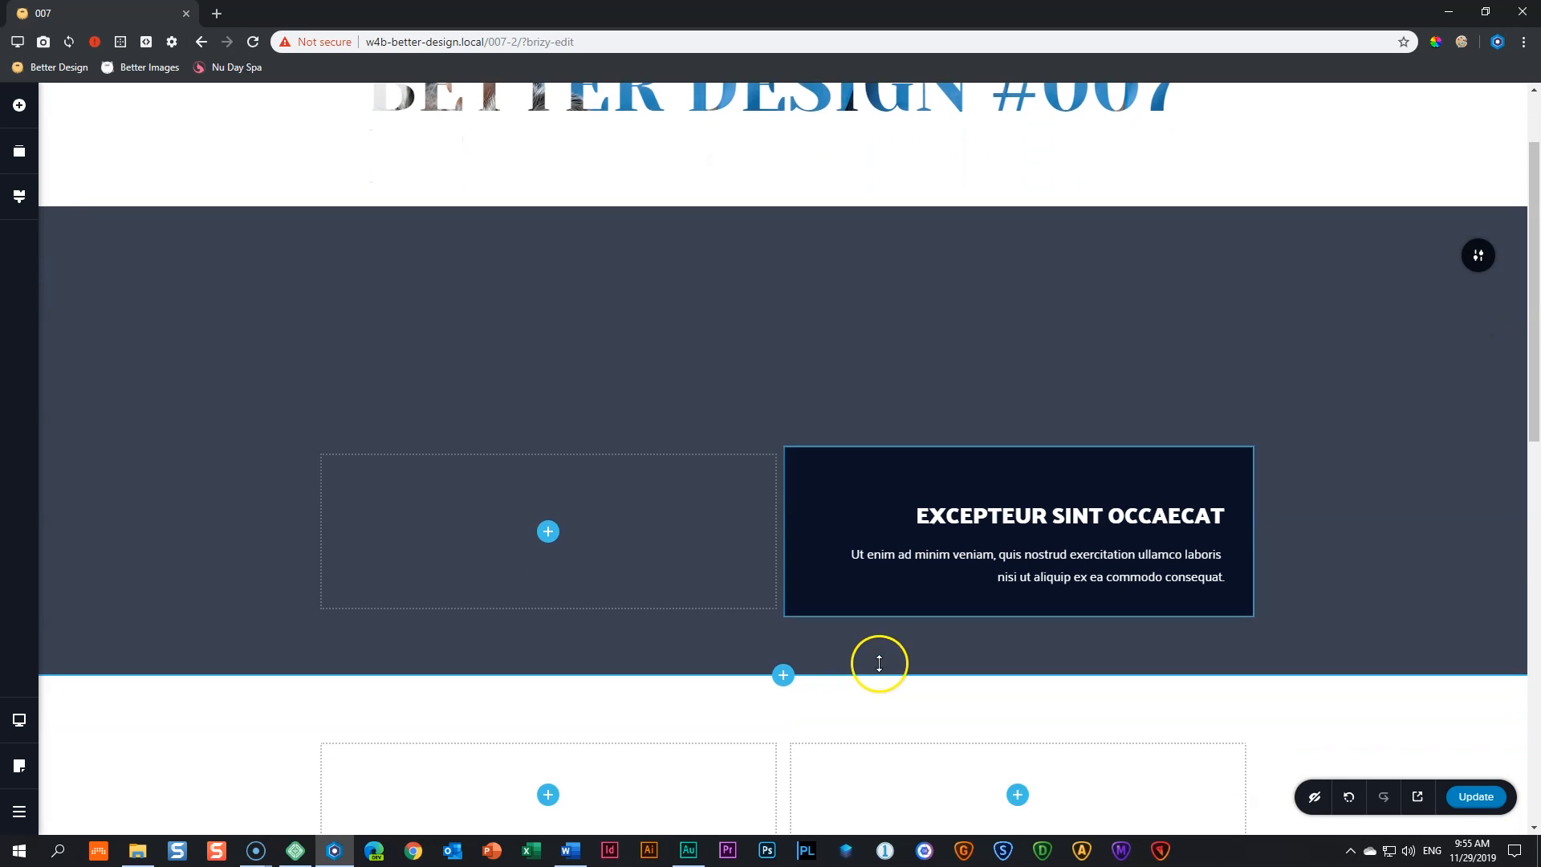
Set vet-and-dog.jpg from the media library as the upper navy section's background image
{"action": "left_click", "coordinate": [1481, 249]}
{"action": "left_click", "coordinate": [1306, 248]}
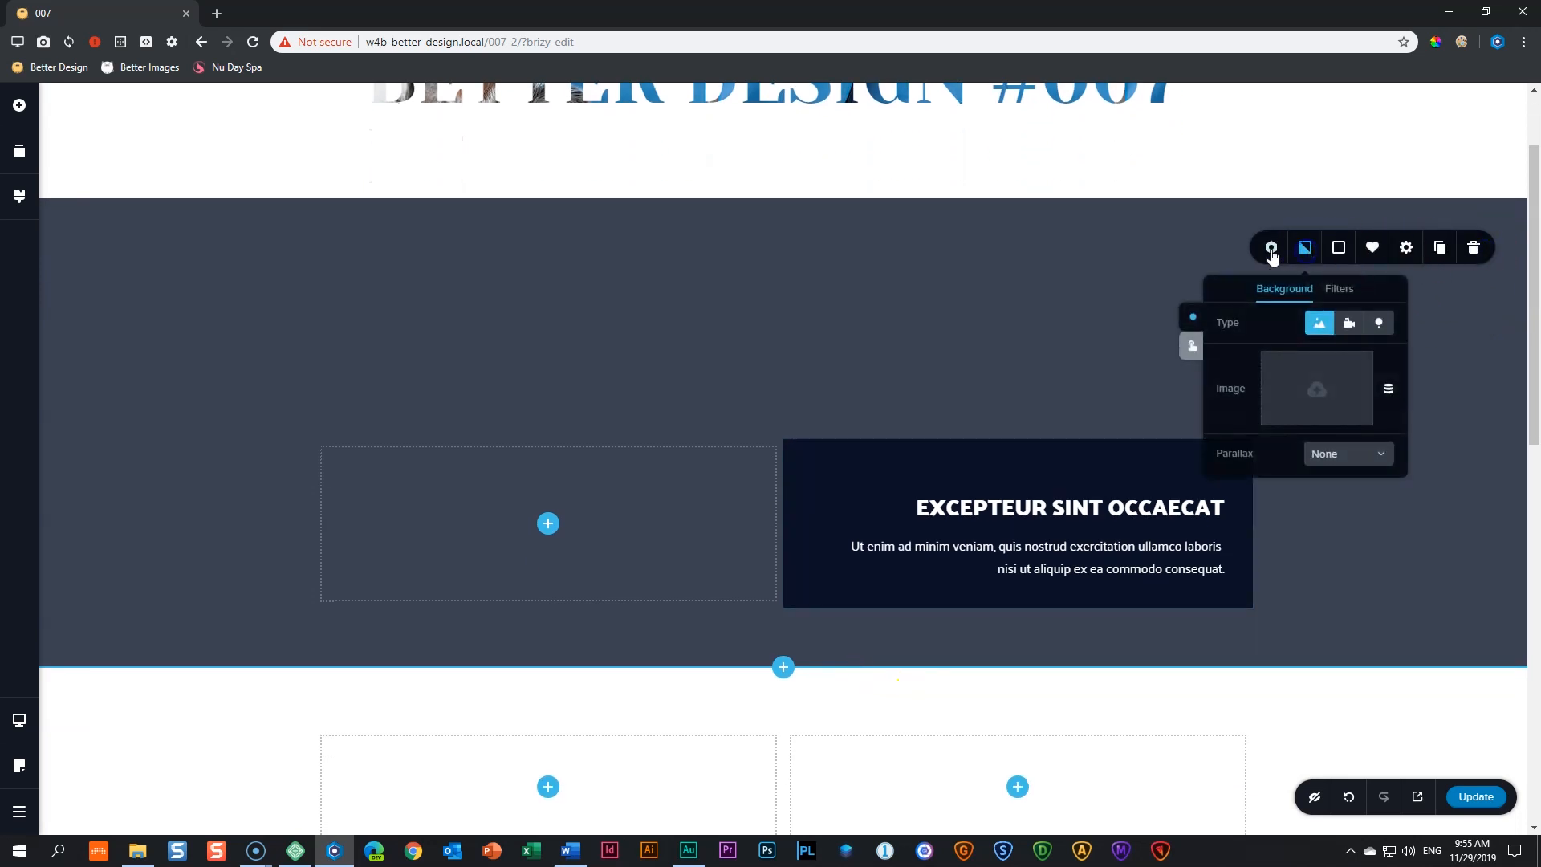
{"action": "left_click", "coordinate": [1316, 388]}
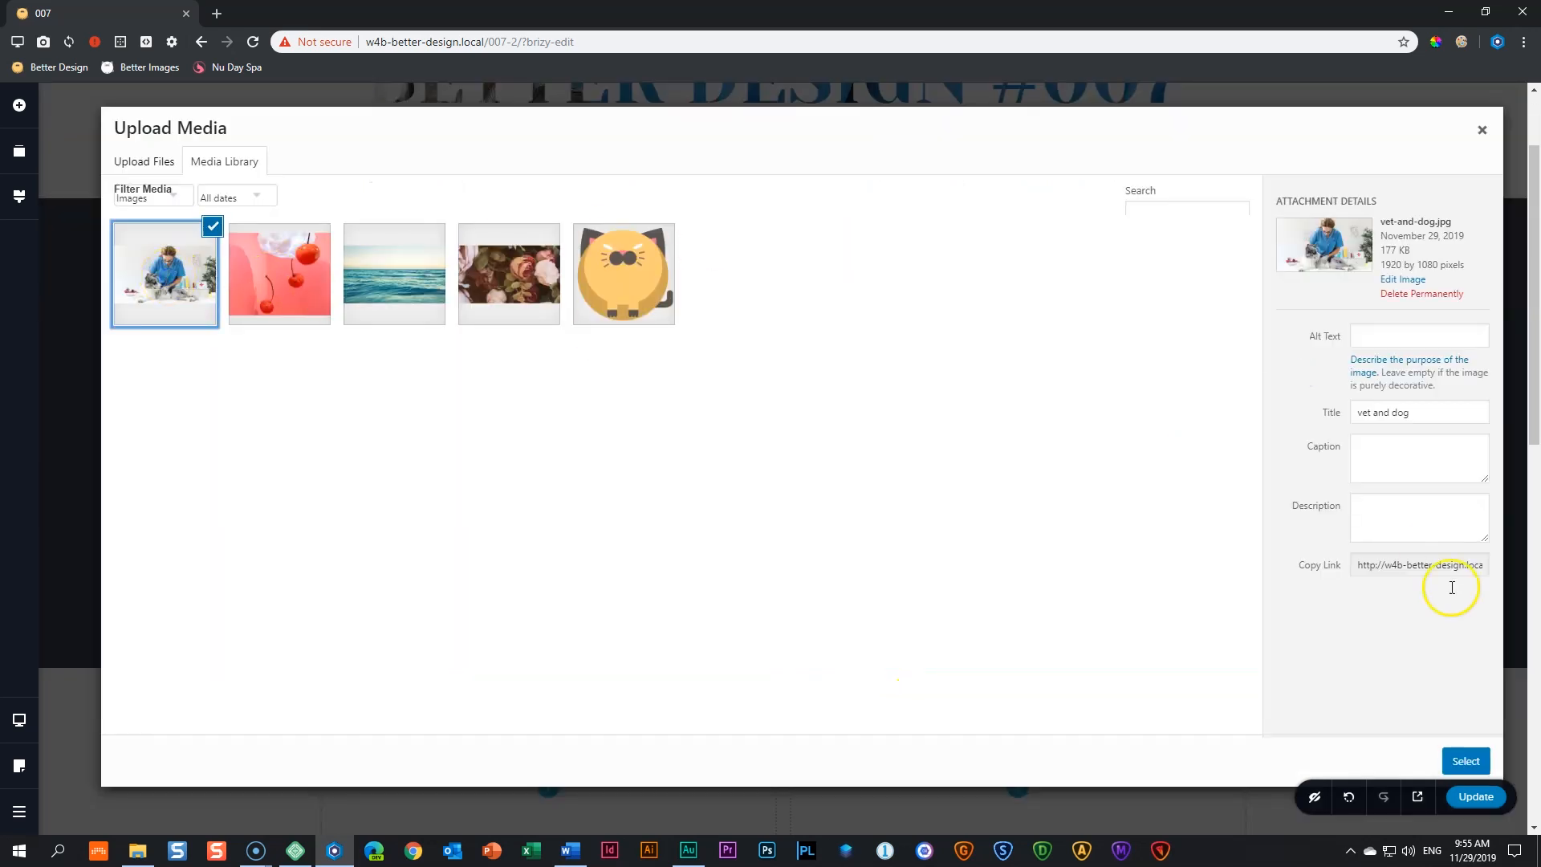
{"action": "left_click", "coordinate": [1468, 759]}
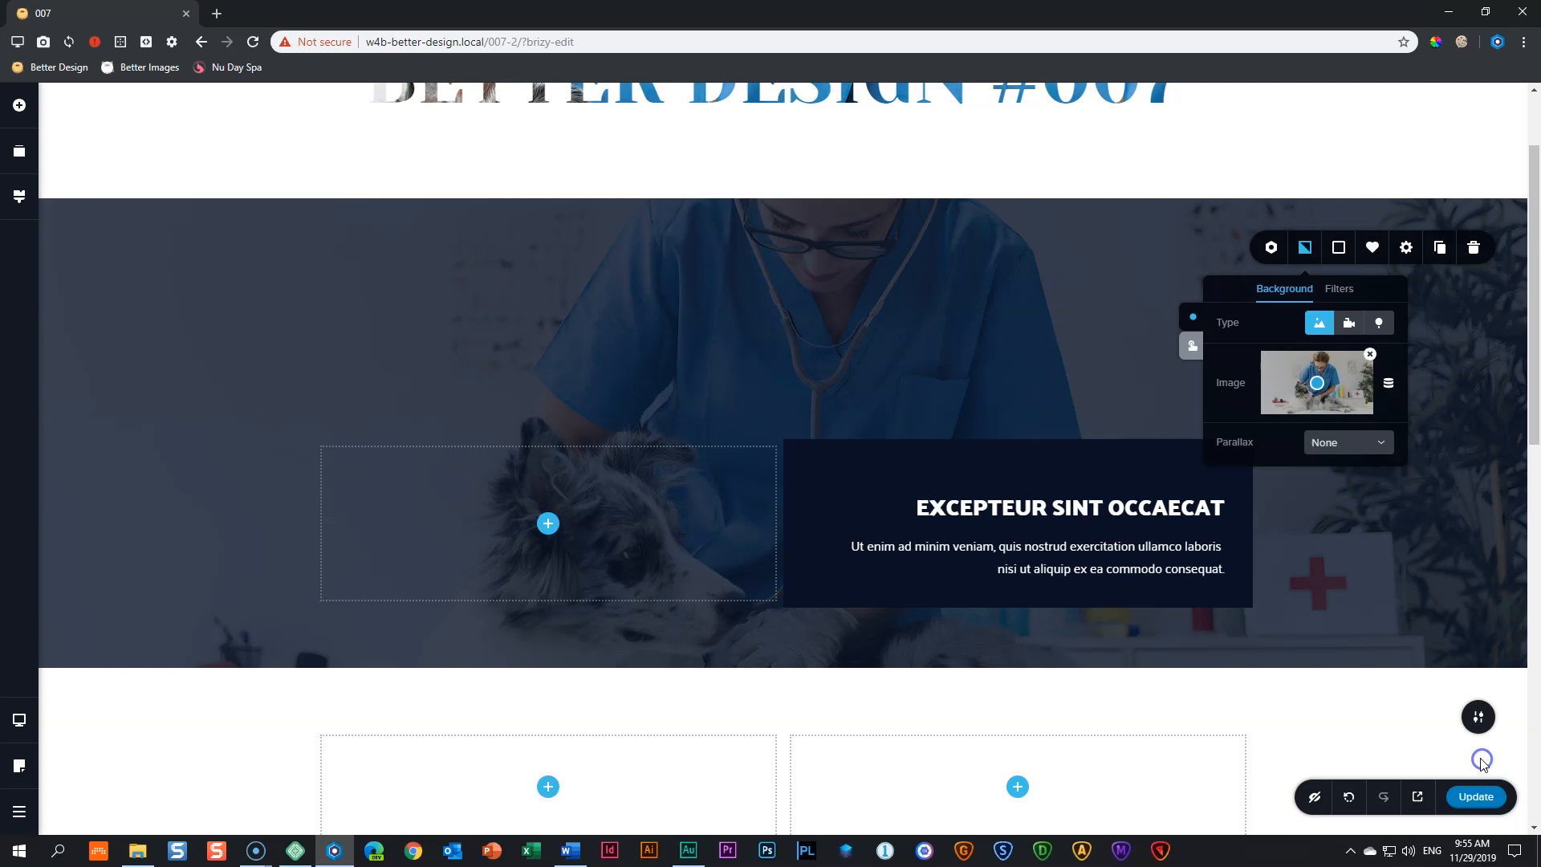
Lower the section overlay's opacity to 0% and move the background image's focal point to its bottom edge
{"action": "left_click", "coordinate": [1339, 247]}
{"action": "left_click_drag", "start_coordinate": [1414, 334], "coordinate": [1408, 557]}
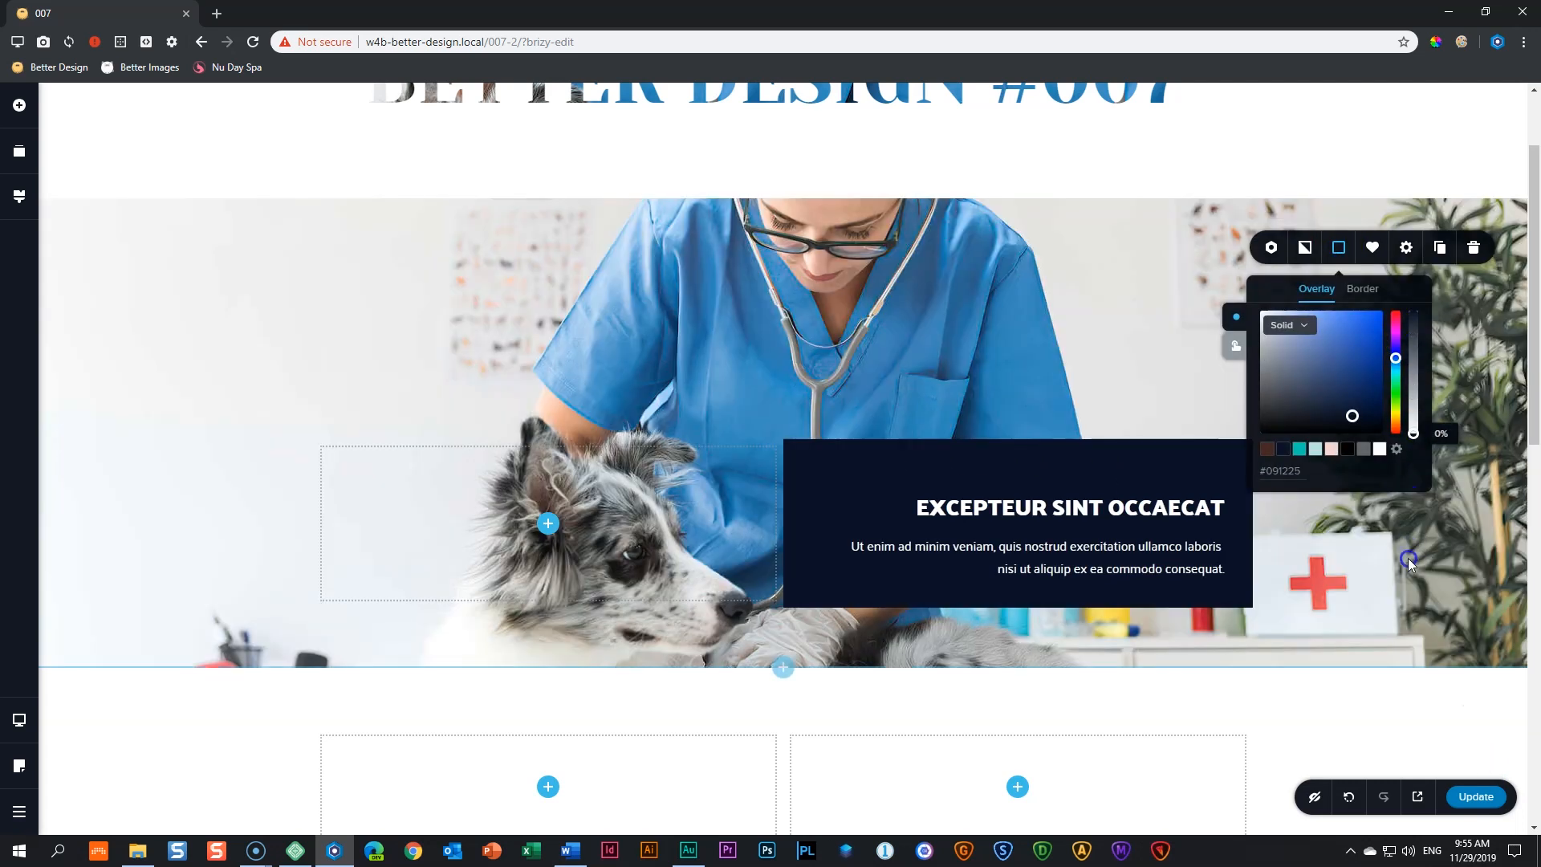
{"action": "left_click", "coordinate": [1305, 247]}
{"action": "left_click_drag", "start_coordinate": [1316, 383], "coordinate": [1317, 425]}
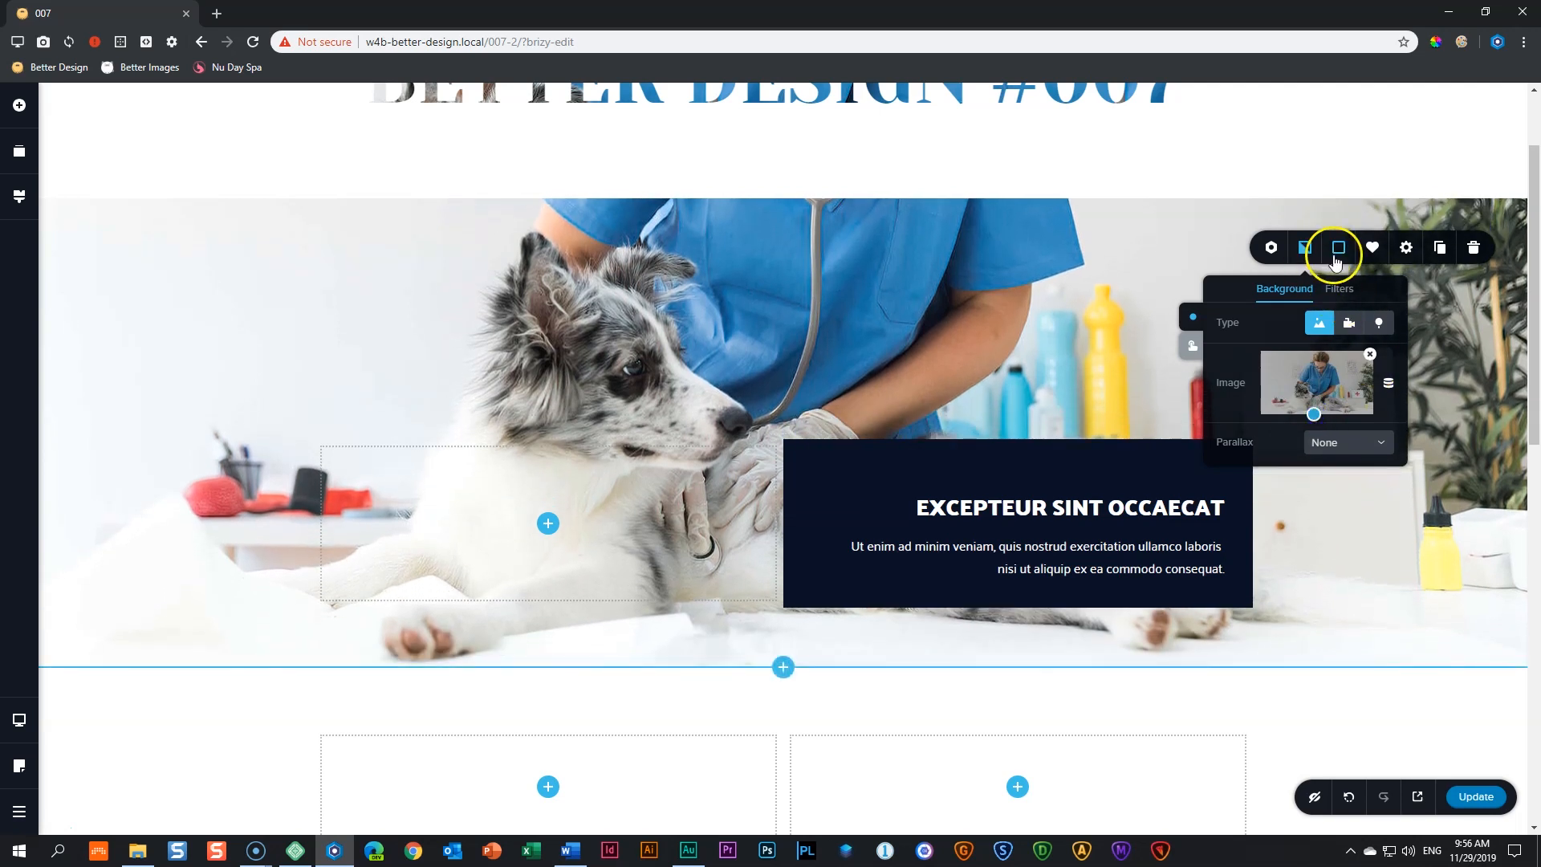
Reduce the opacity of the text column's #091225 overlay so the photo shows through partially
{"action": "left_click", "coordinate": [1122, 473]}
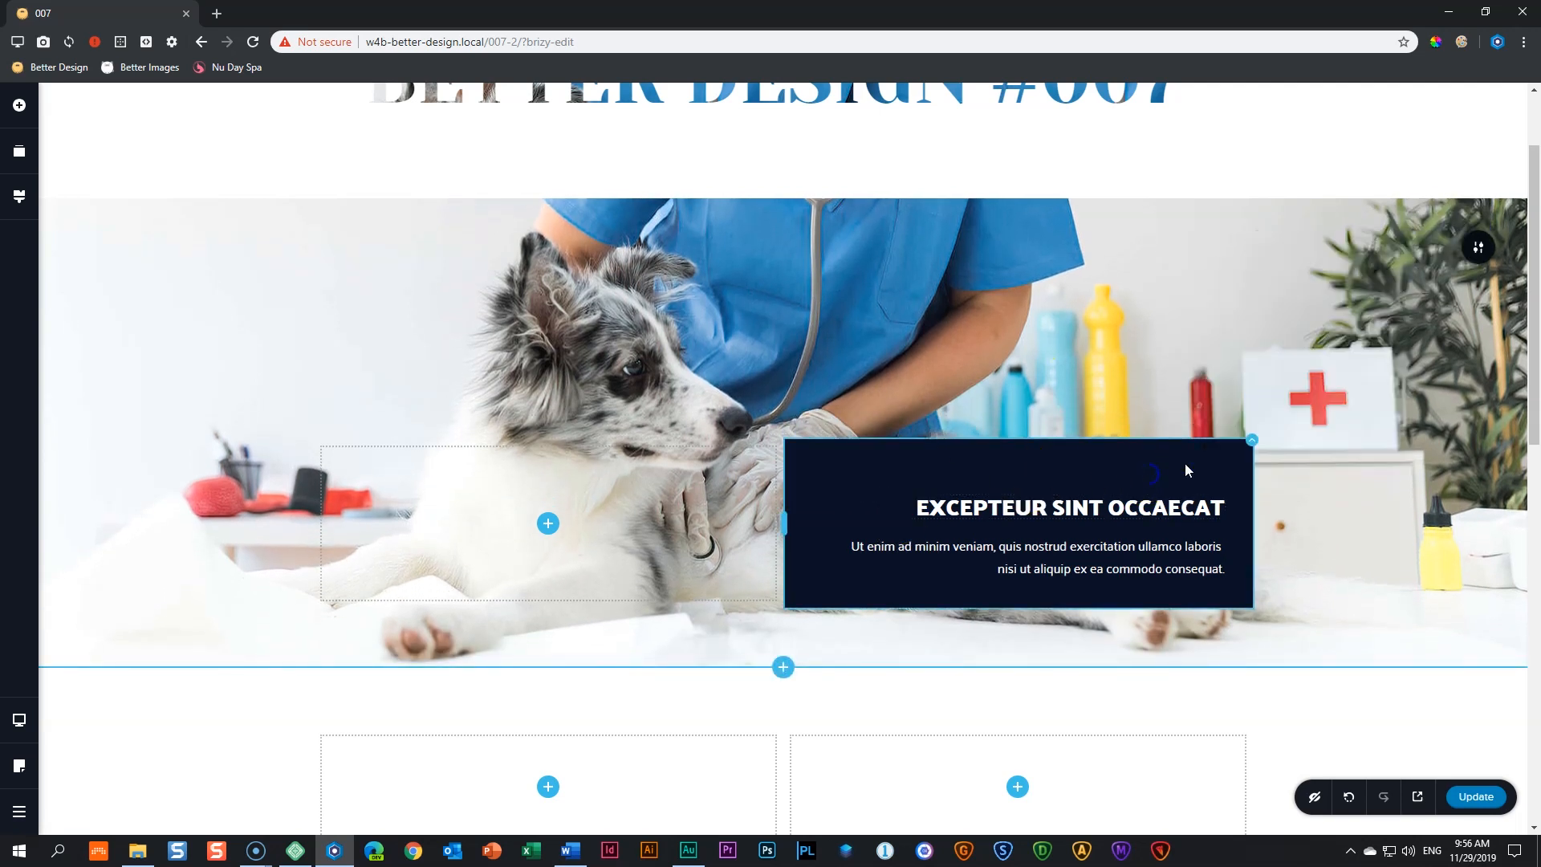
{"action": "left_click", "coordinate": [1246, 441]}
{"action": "left_click", "coordinate": [1184, 402]}
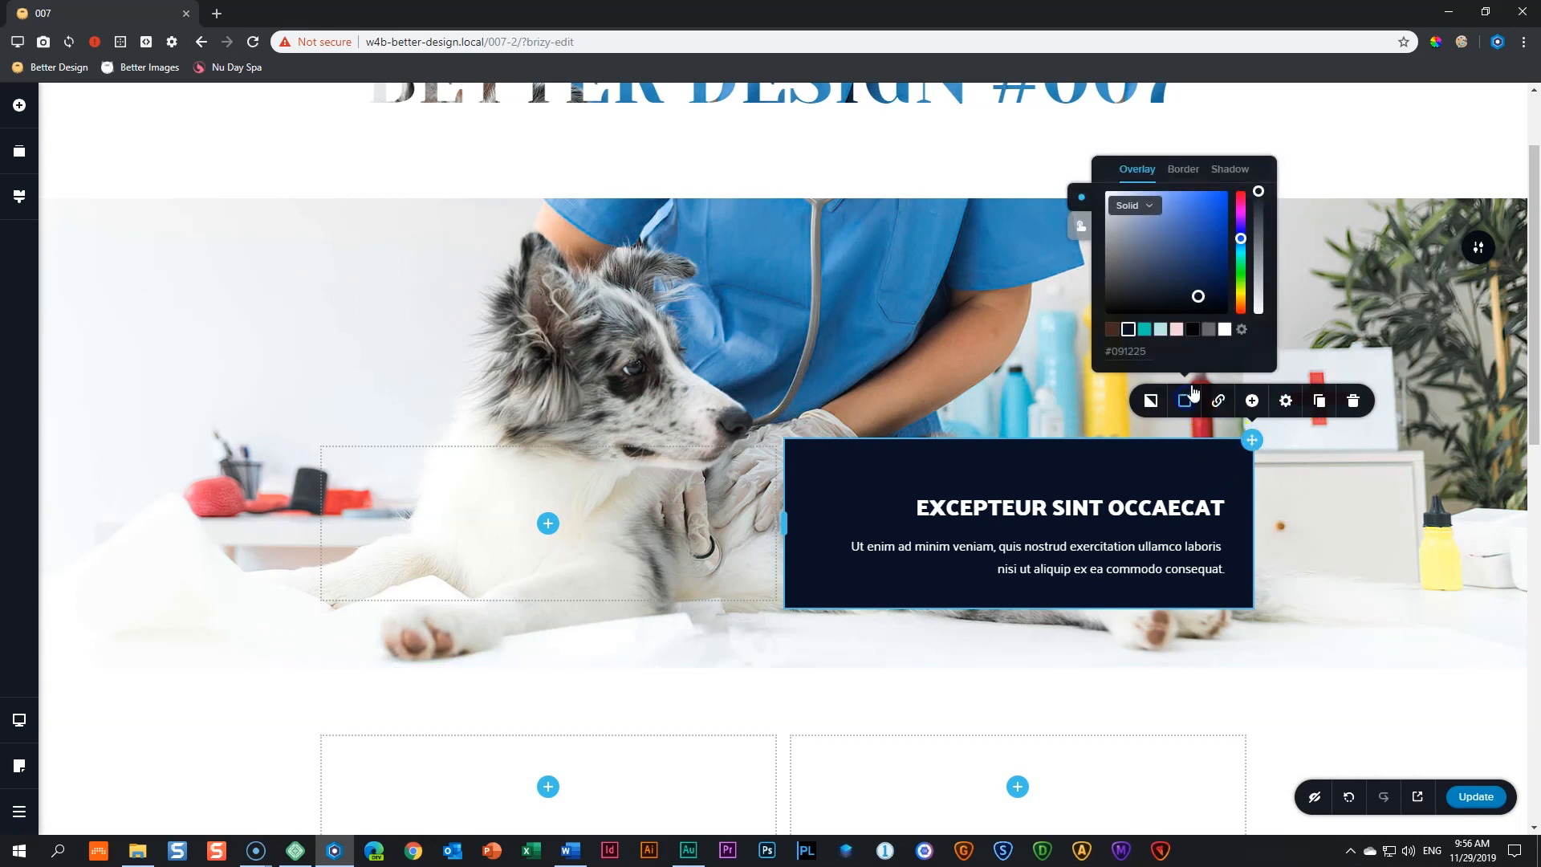
{"action": "left_click_drag", "start_coordinate": [1258, 189], "coordinate": [1254, 231]}
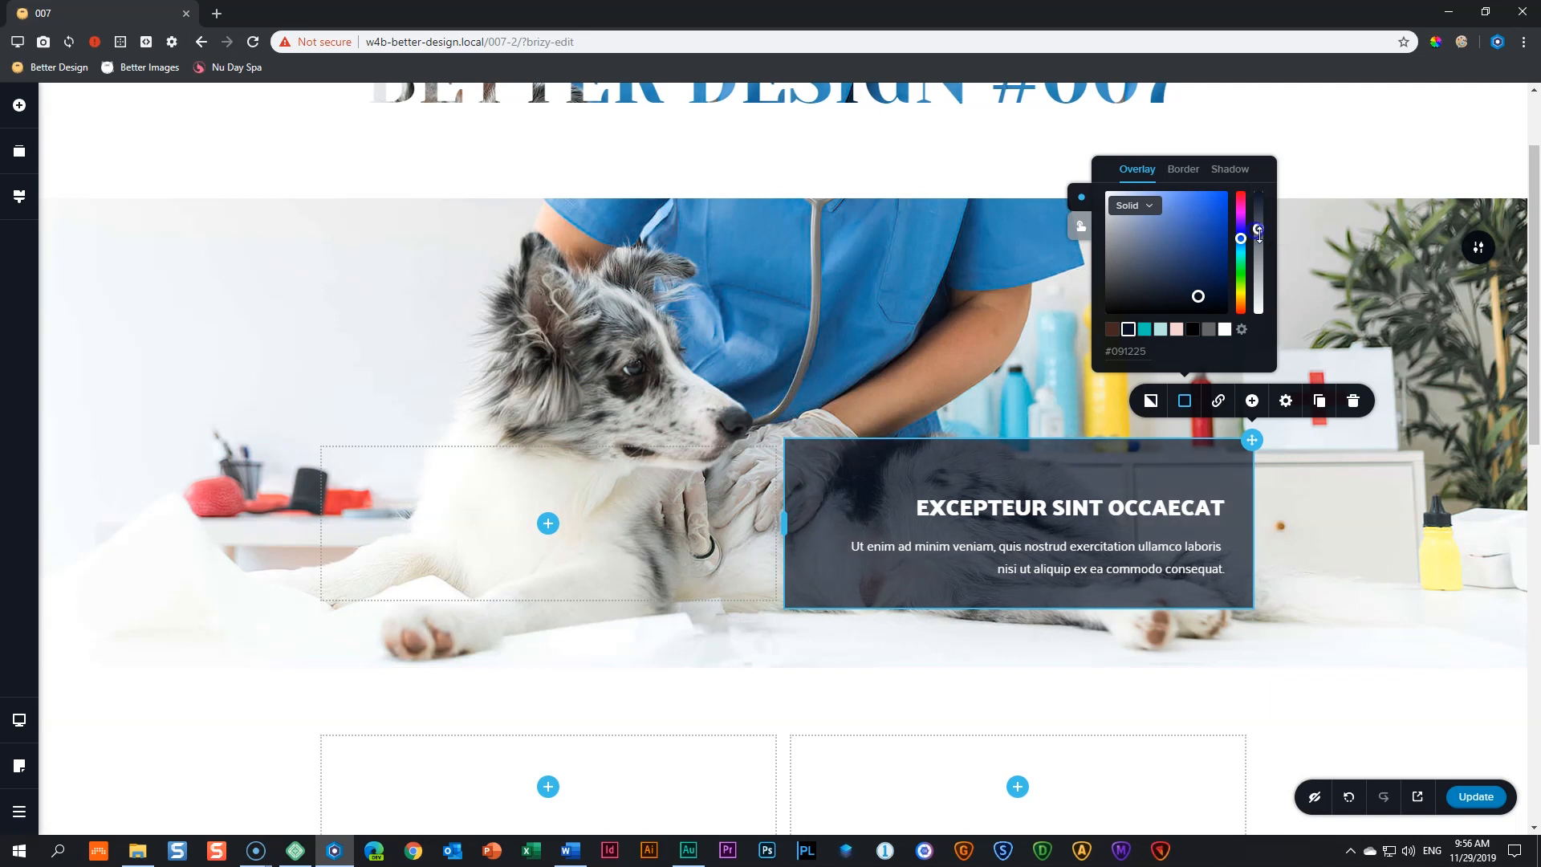
{"action": "left_click", "coordinate": [1401, 318]}
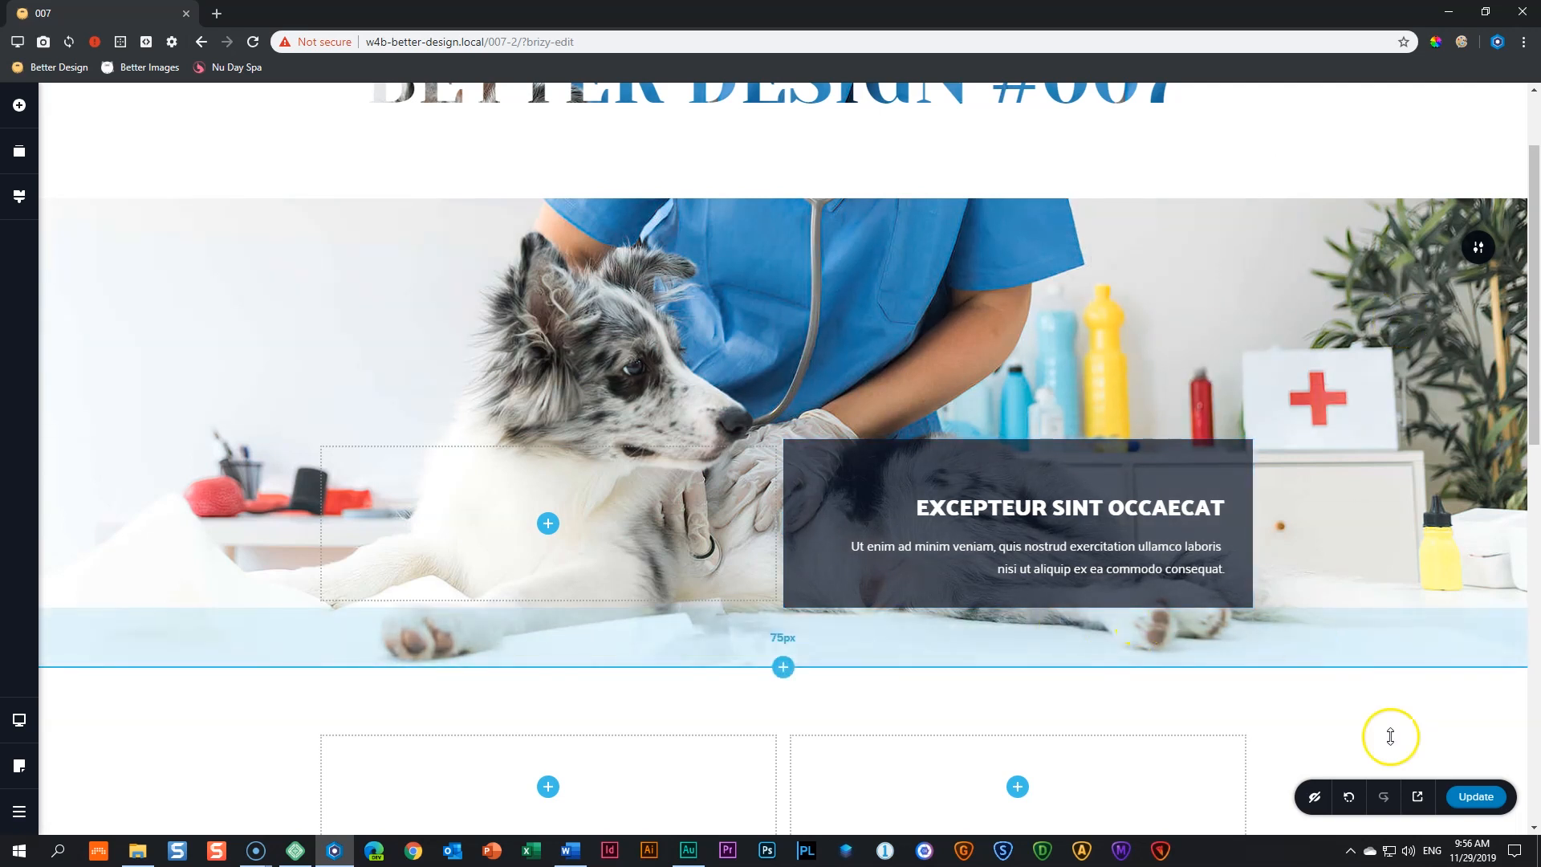
Save the page and open its preview in a new browser tab
{"action": "left_click", "coordinate": [1481, 797]}
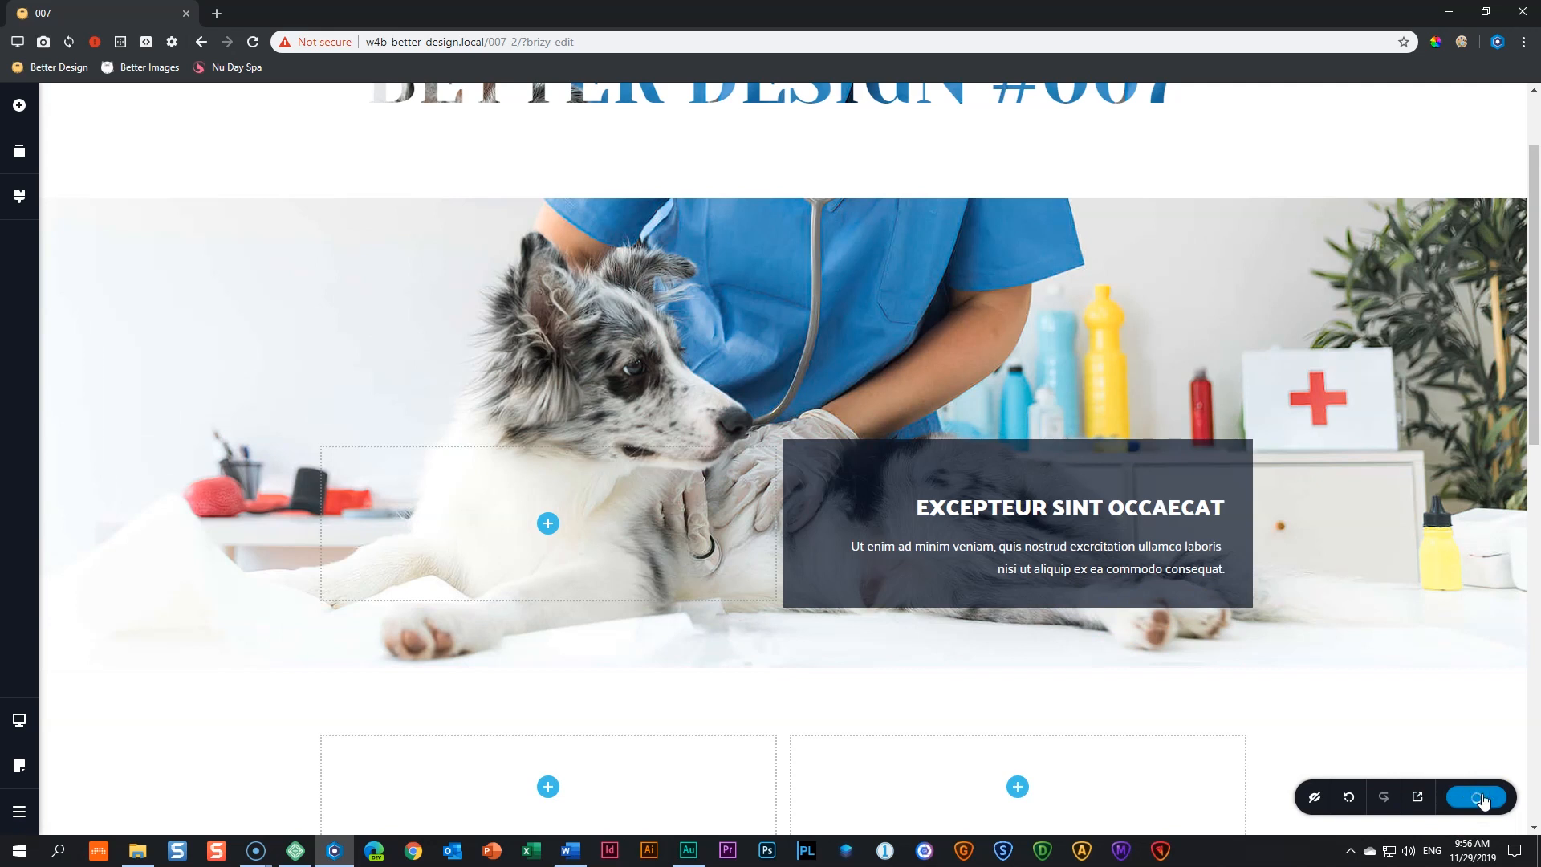
{"action": "left_click", "coordinate": [1417, 798]}
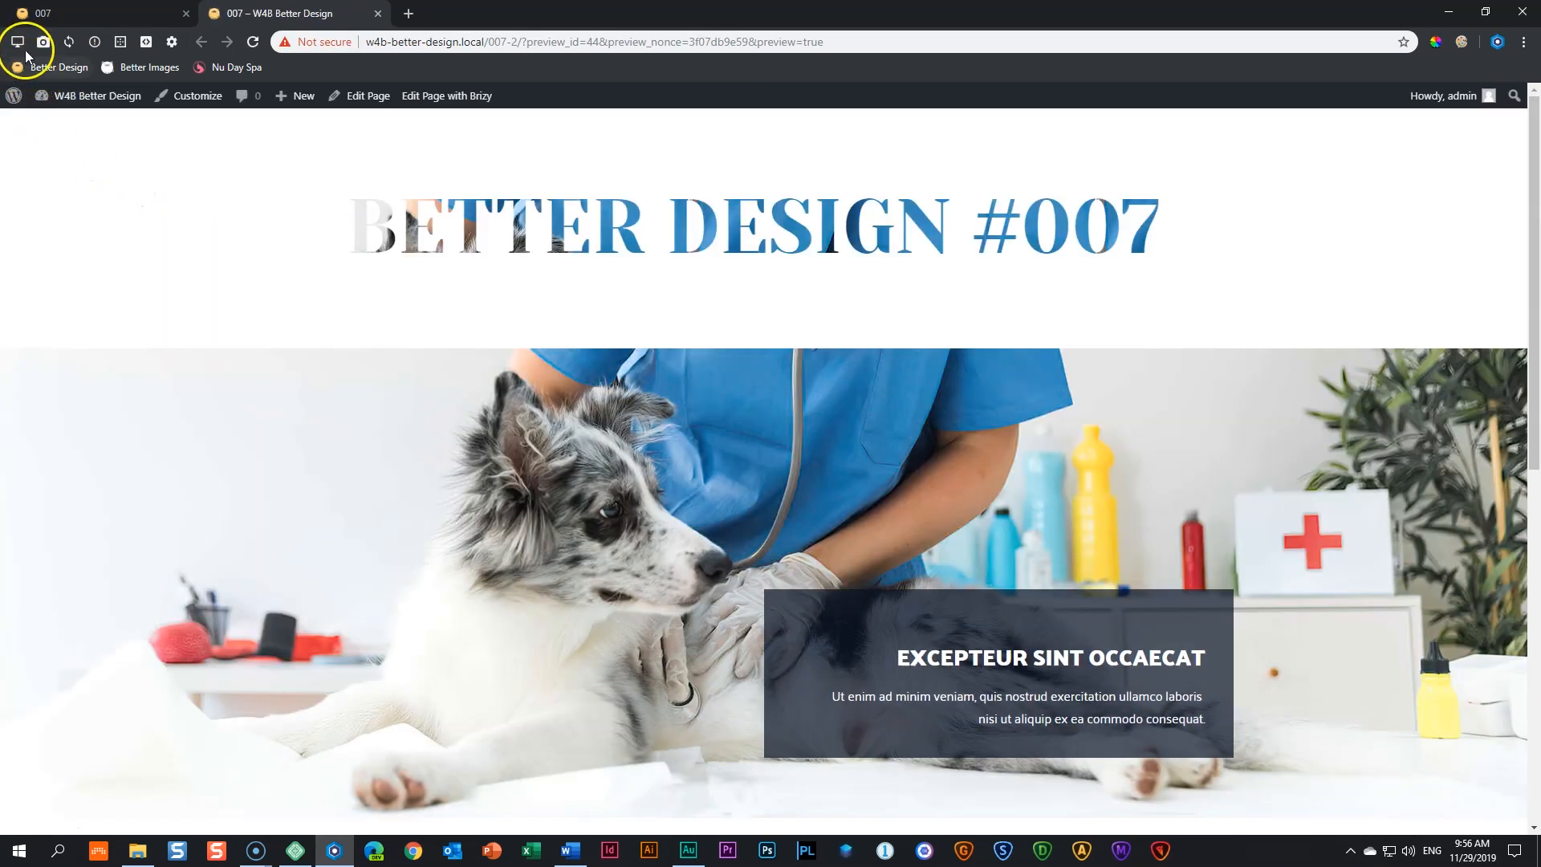
Enable the browser's developer mode and examine the photo section on the favorite Apple iPhone X and Apple iPad devices
{"action": "left_click", "coordinate": [17, 41]}
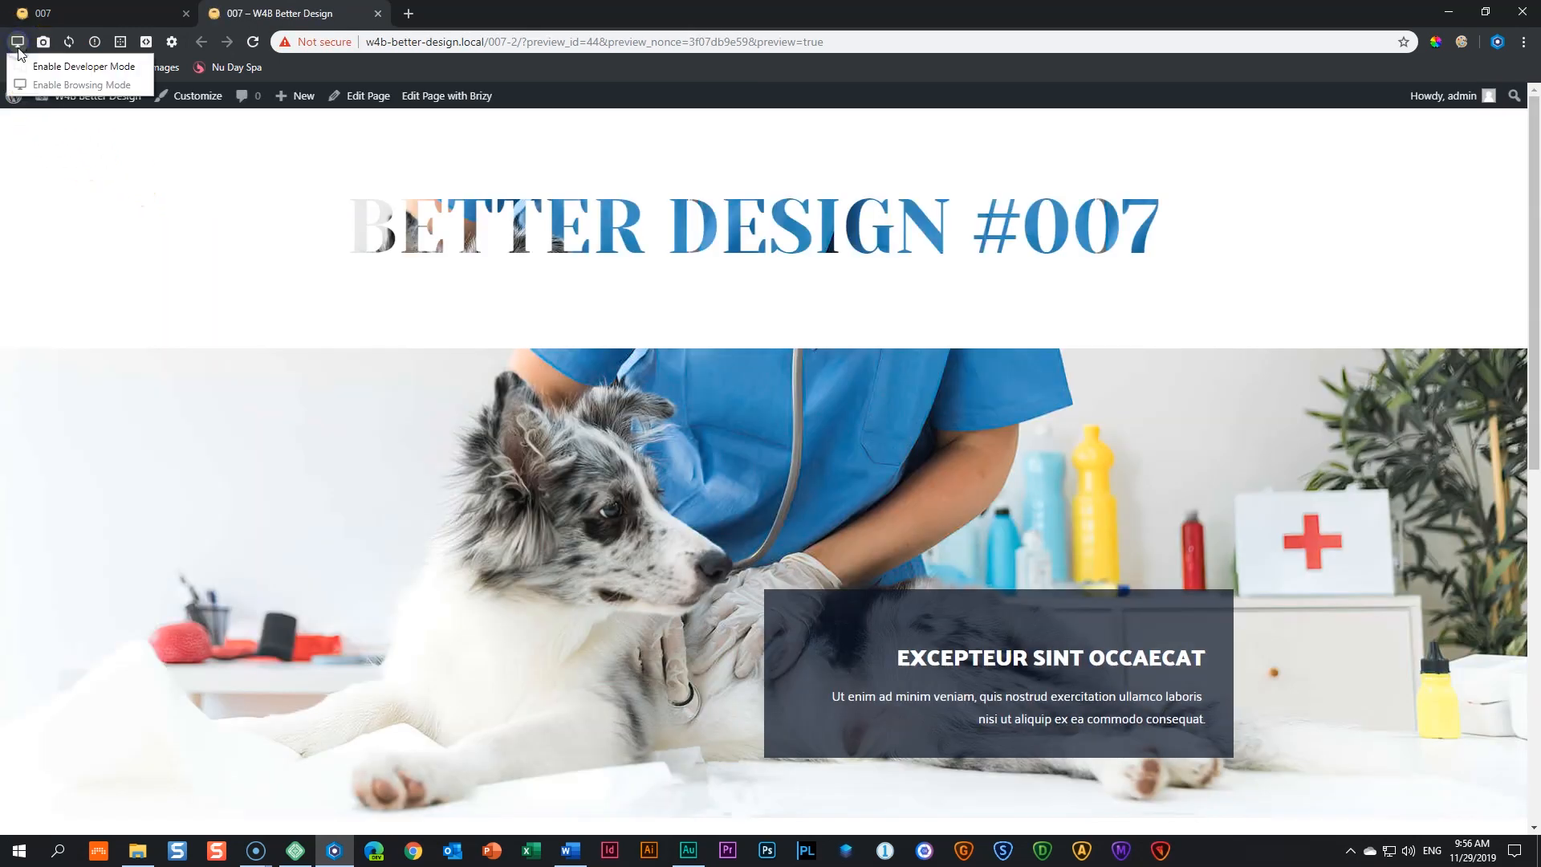
{"action": "left_click", "coordinate": [55, 67]}
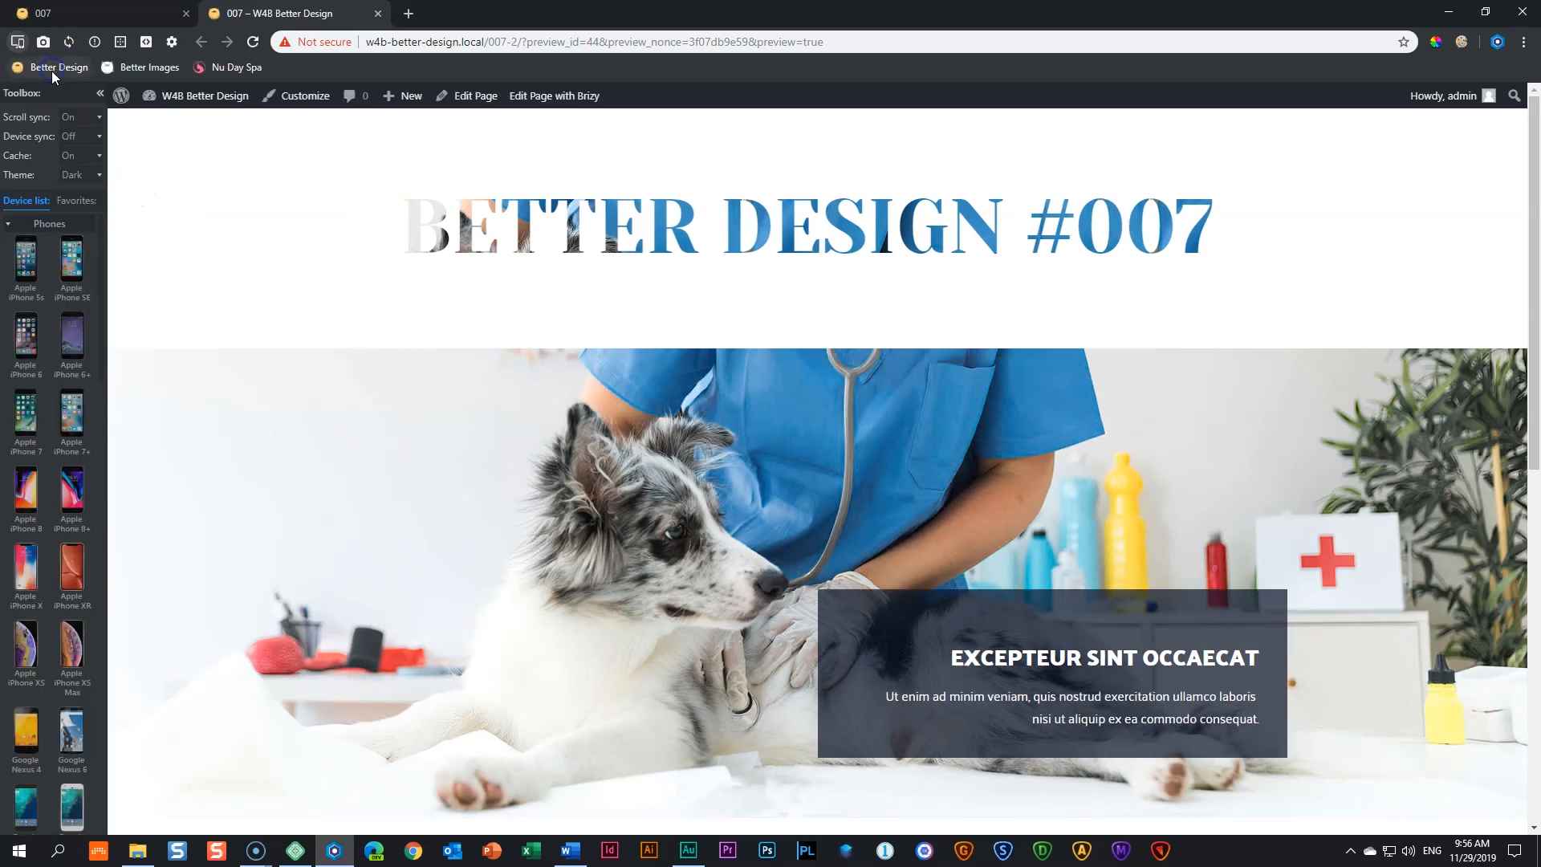
{"action": "left_click", "coordinate": [77, 200]}
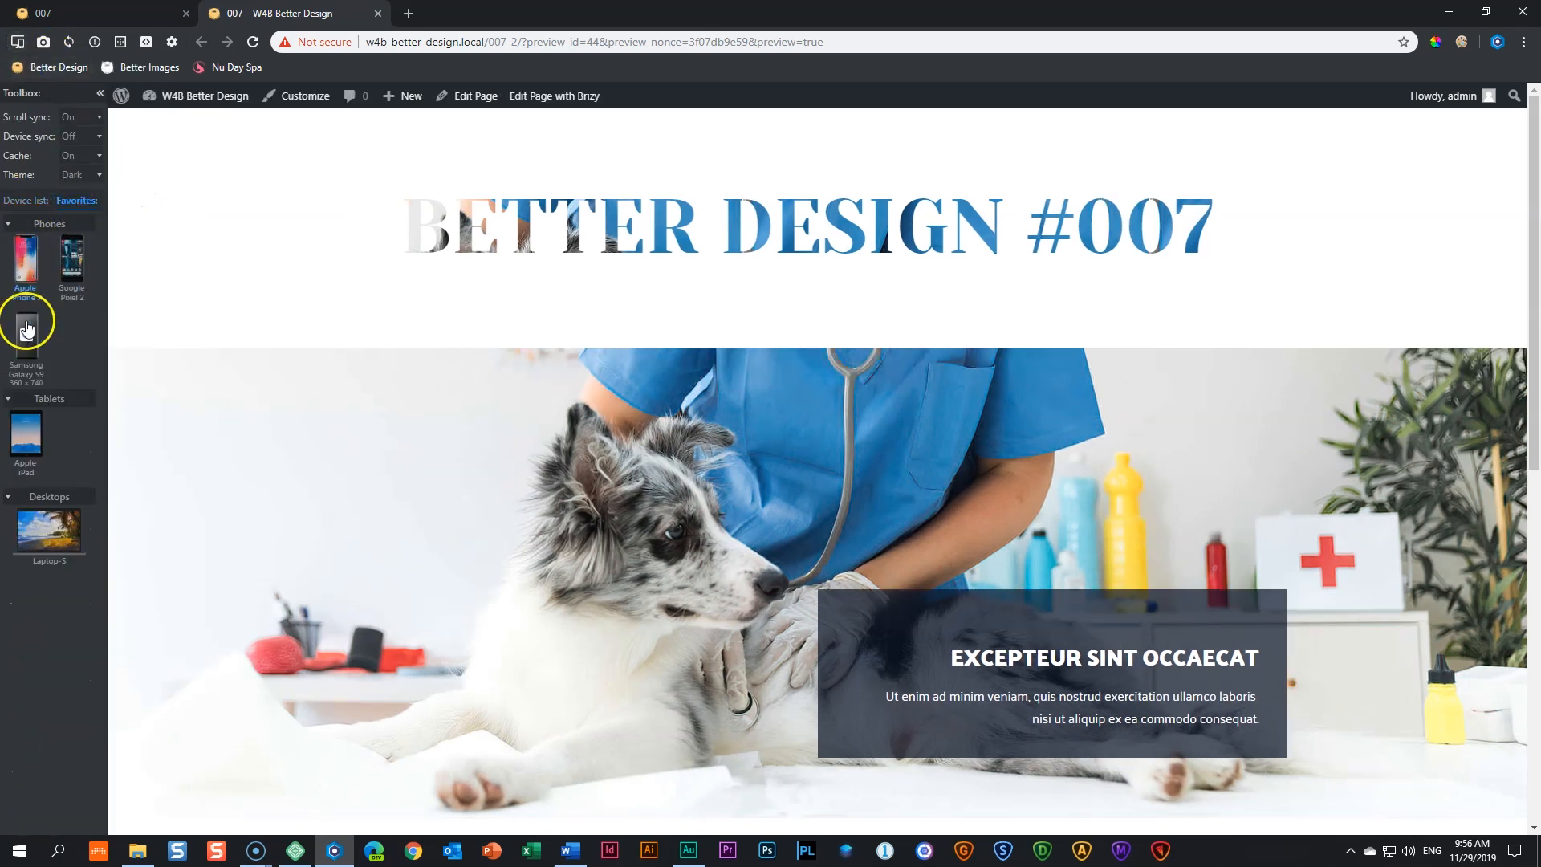
{"action": "left_click", "coordinate": [18, 255]}
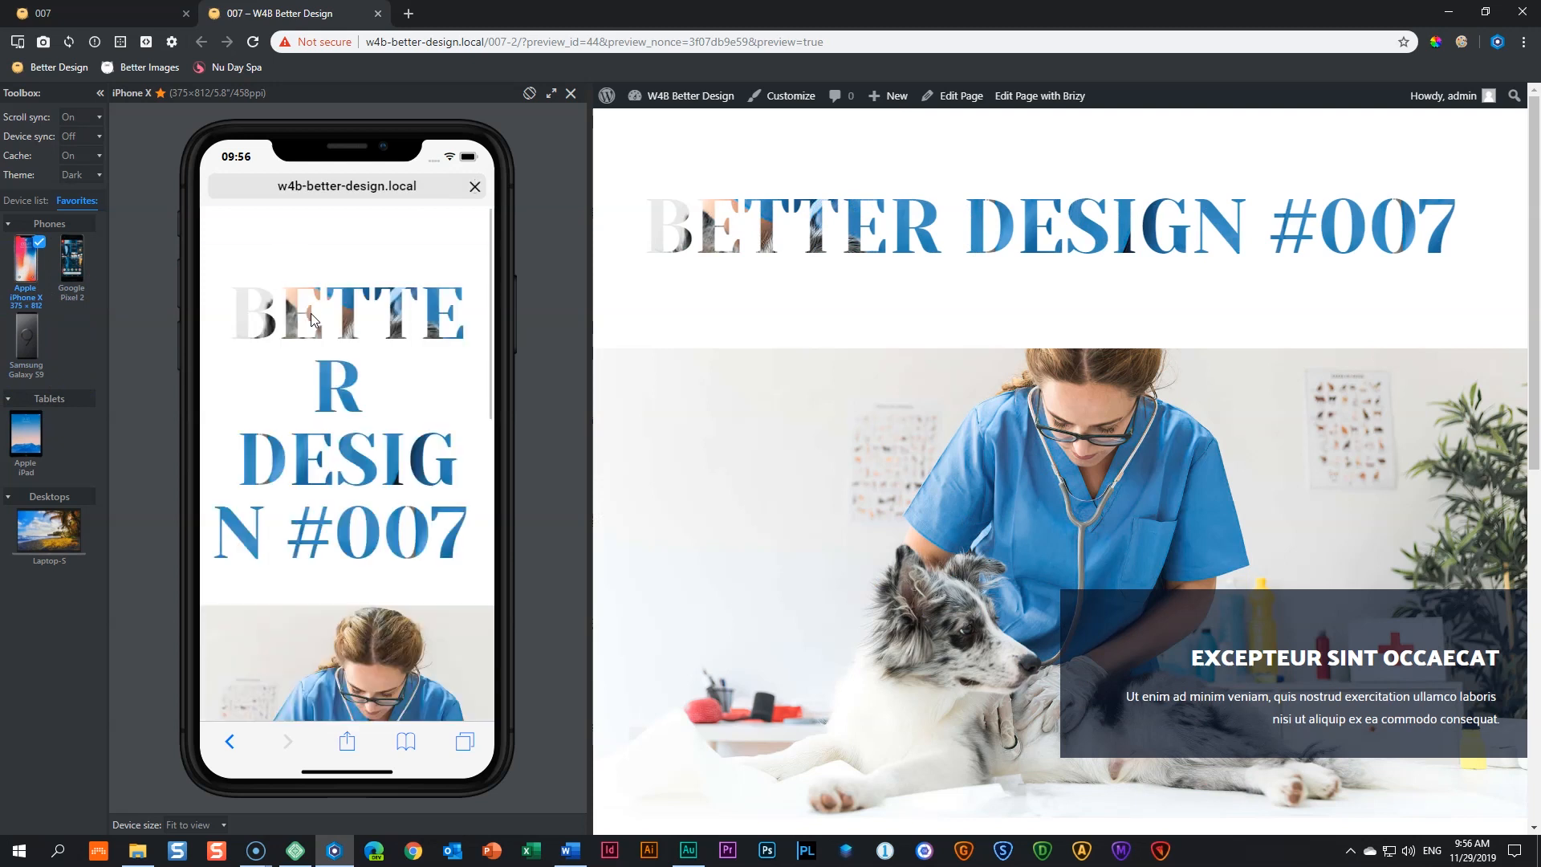
{"action": "scroll", "coordinate": [313, 313], "scroll_direction": "down", "scroll_amount": 3}
{"action": "scroll", "coordinate": [313, 313], "scroll_direction": "down", "scroll_amount": 1}
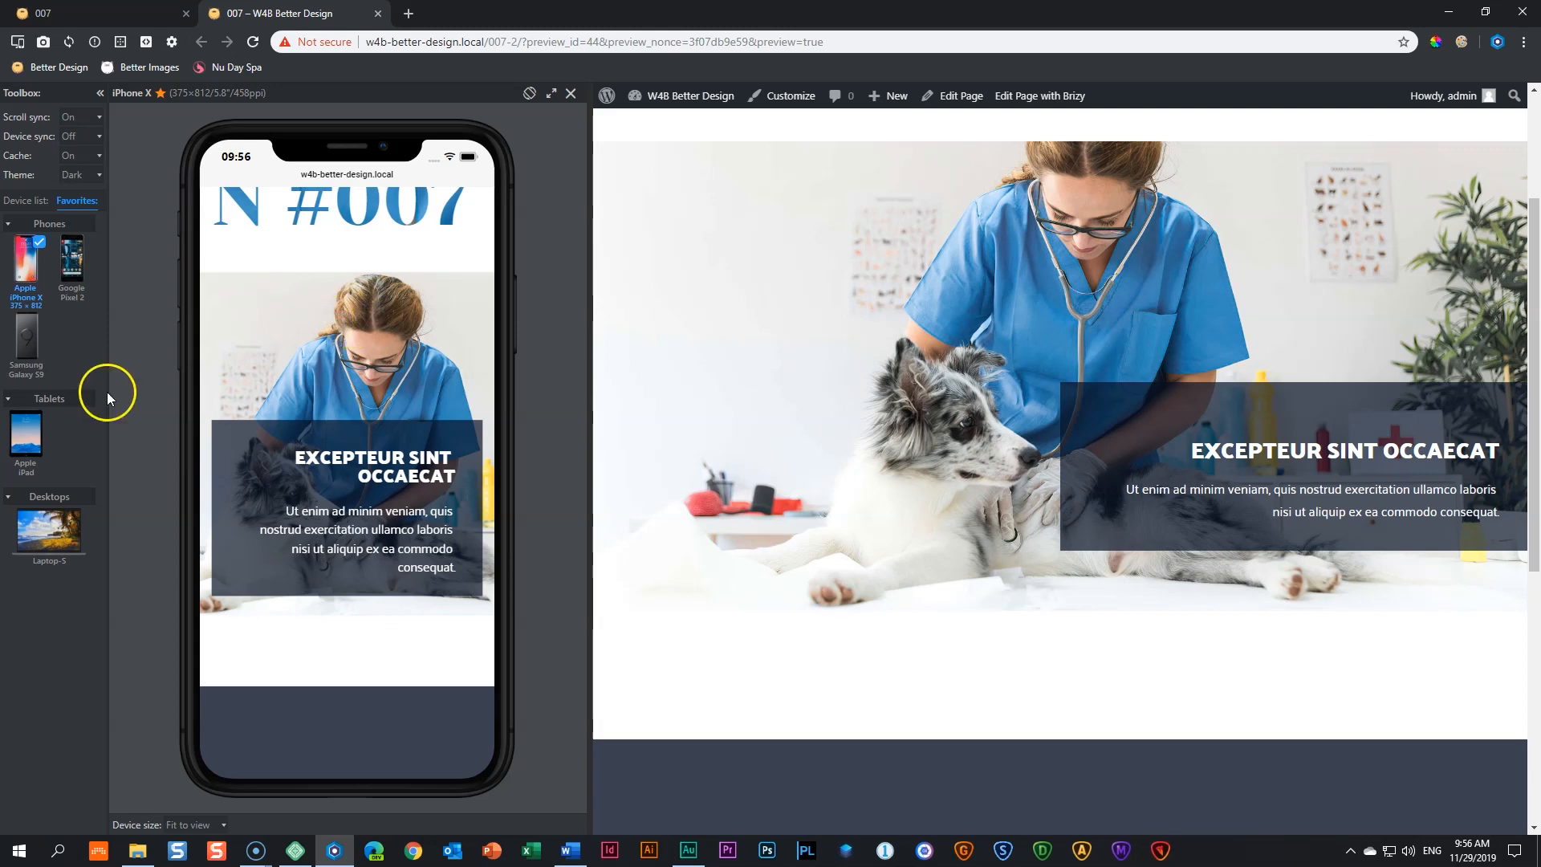
{"action": "left_click", "coordinate": [14, 413]}
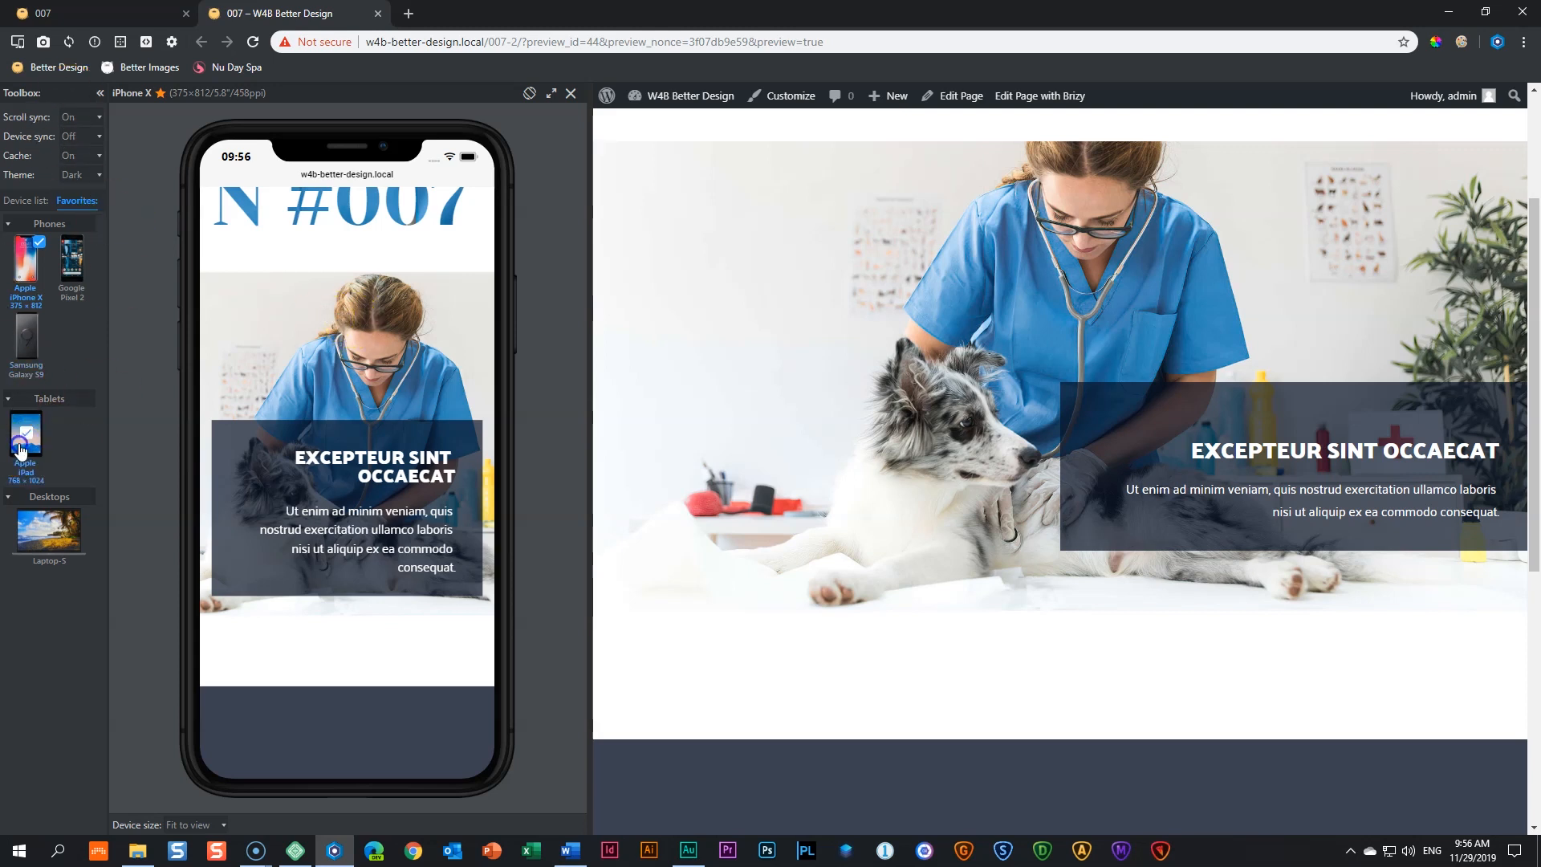
{"action": "left_click", "coordinate": [29, 443]}
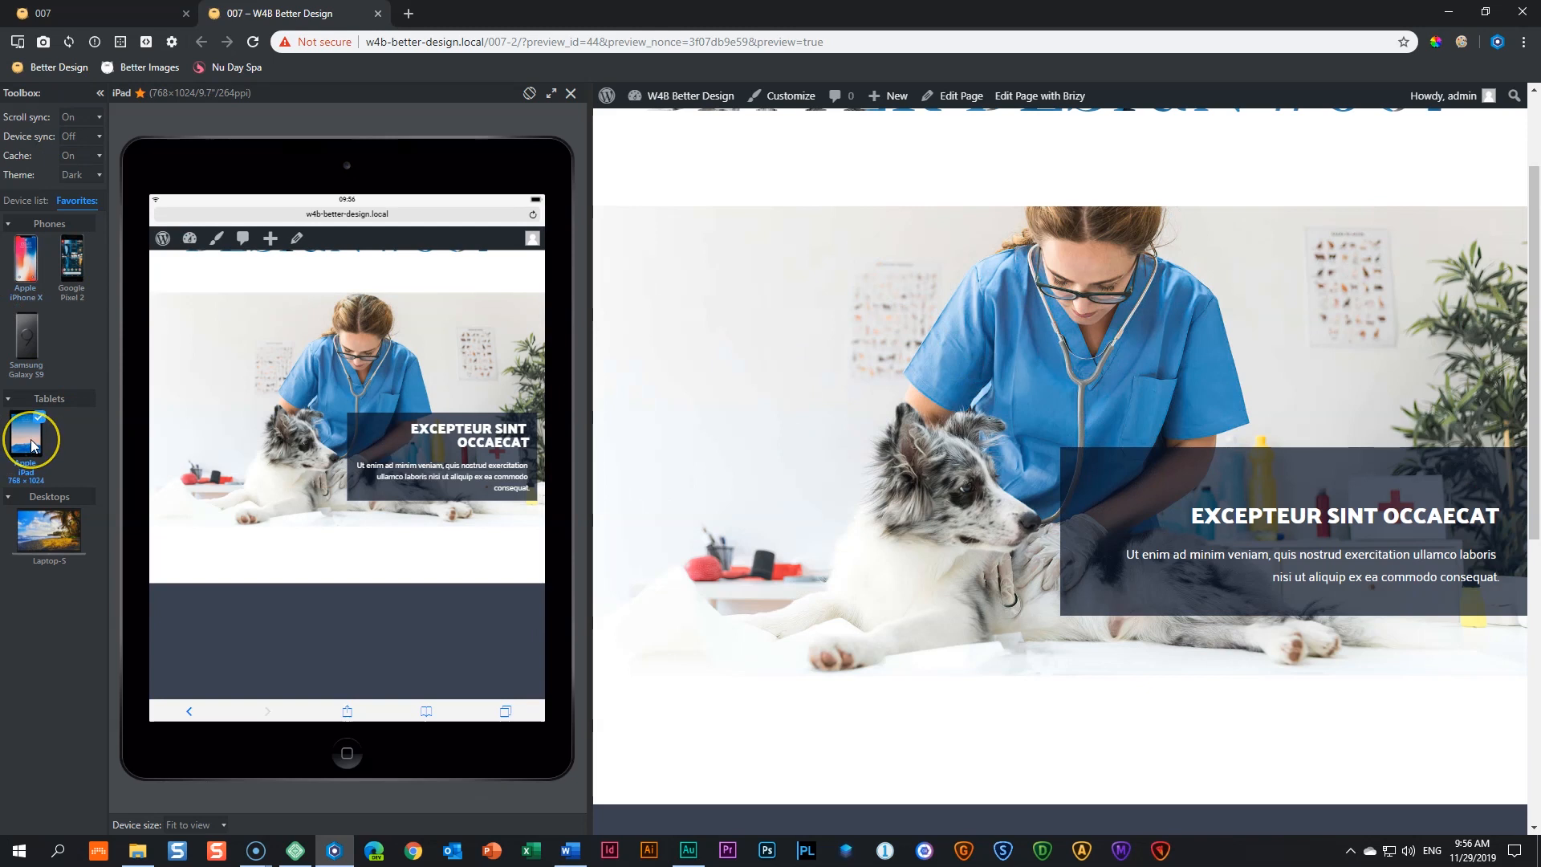
Return to the page editor's browser tab and change the editing view to Mobile
{"action": "left_click", "coordinate": [120, 12]}
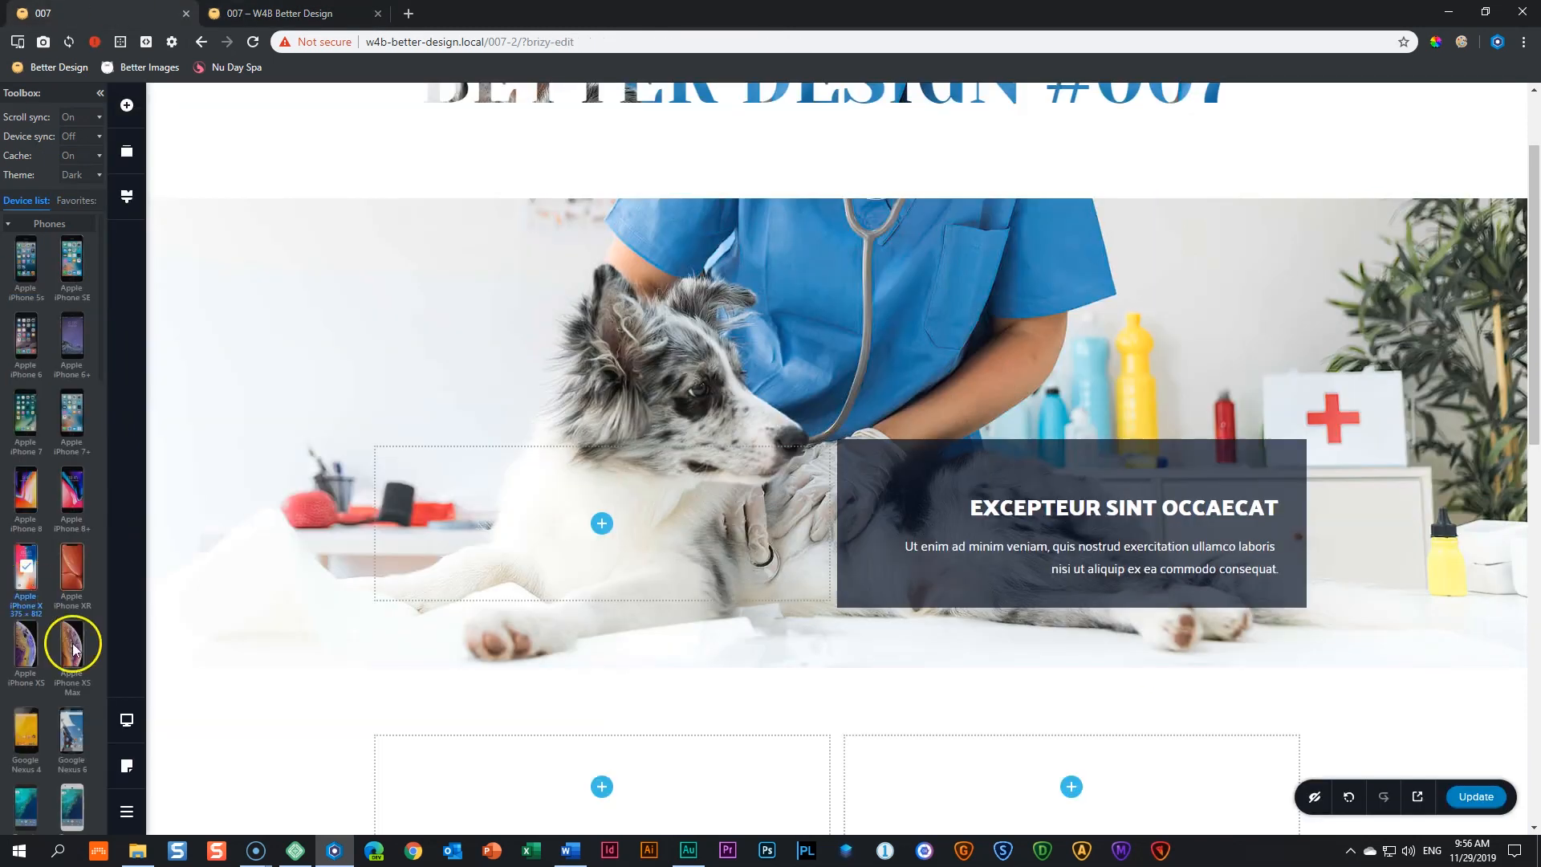
{"action": "left_click", "coordinate": [126, 719]}
{"action": "left_click", "coordinate": [208, 742]}
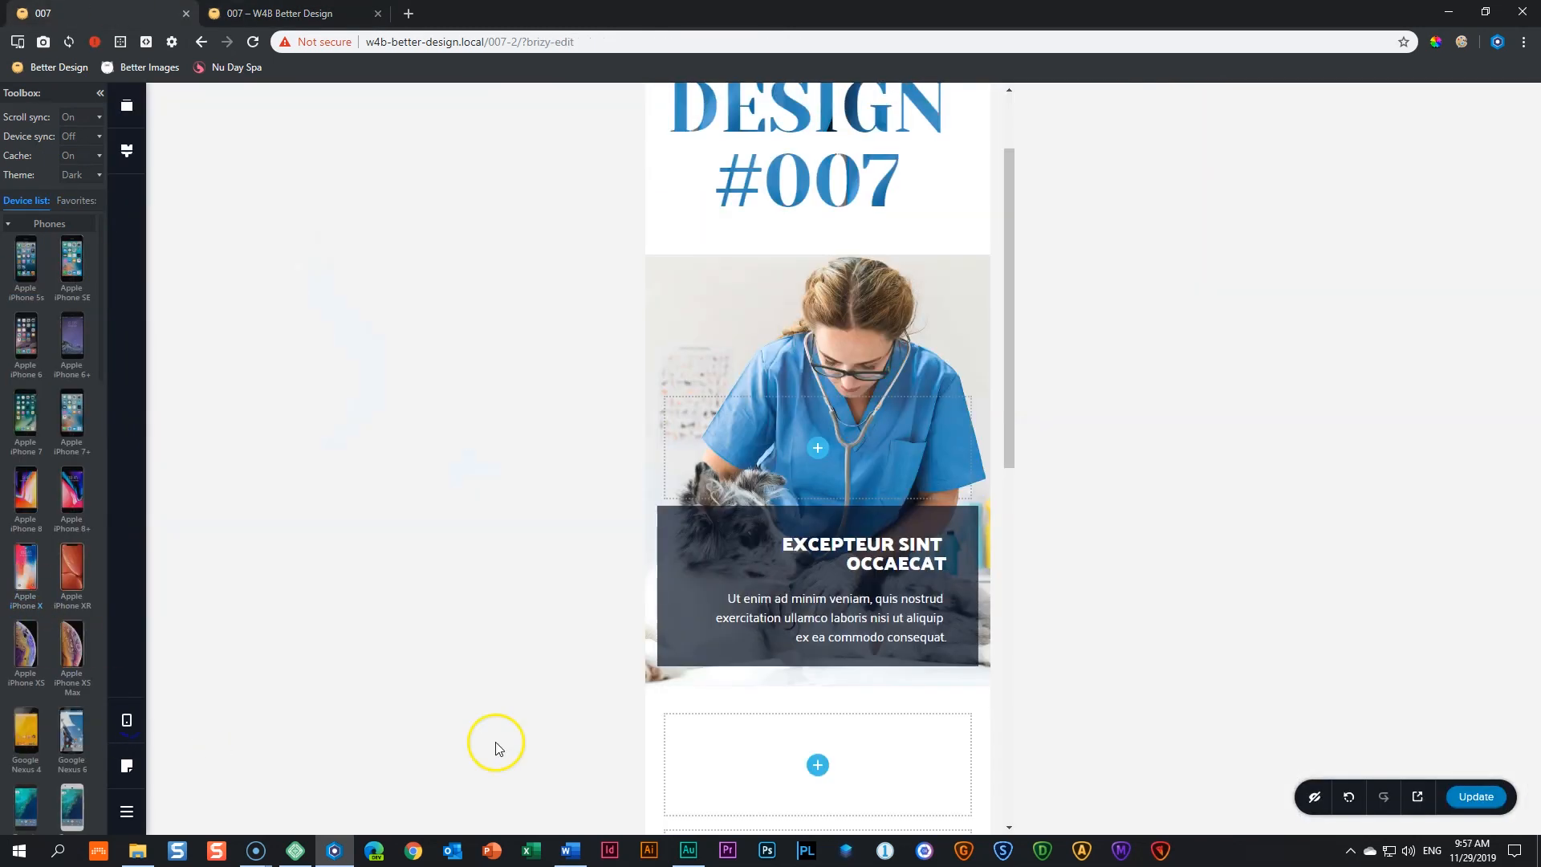
Try the mobile text column without its #091225 overlay by lowering the overlay's opacity to zero
{"action": "left_click", "coordinate": [969, 516]}
{"action": "left_click", "coordinate": [946, 468]}
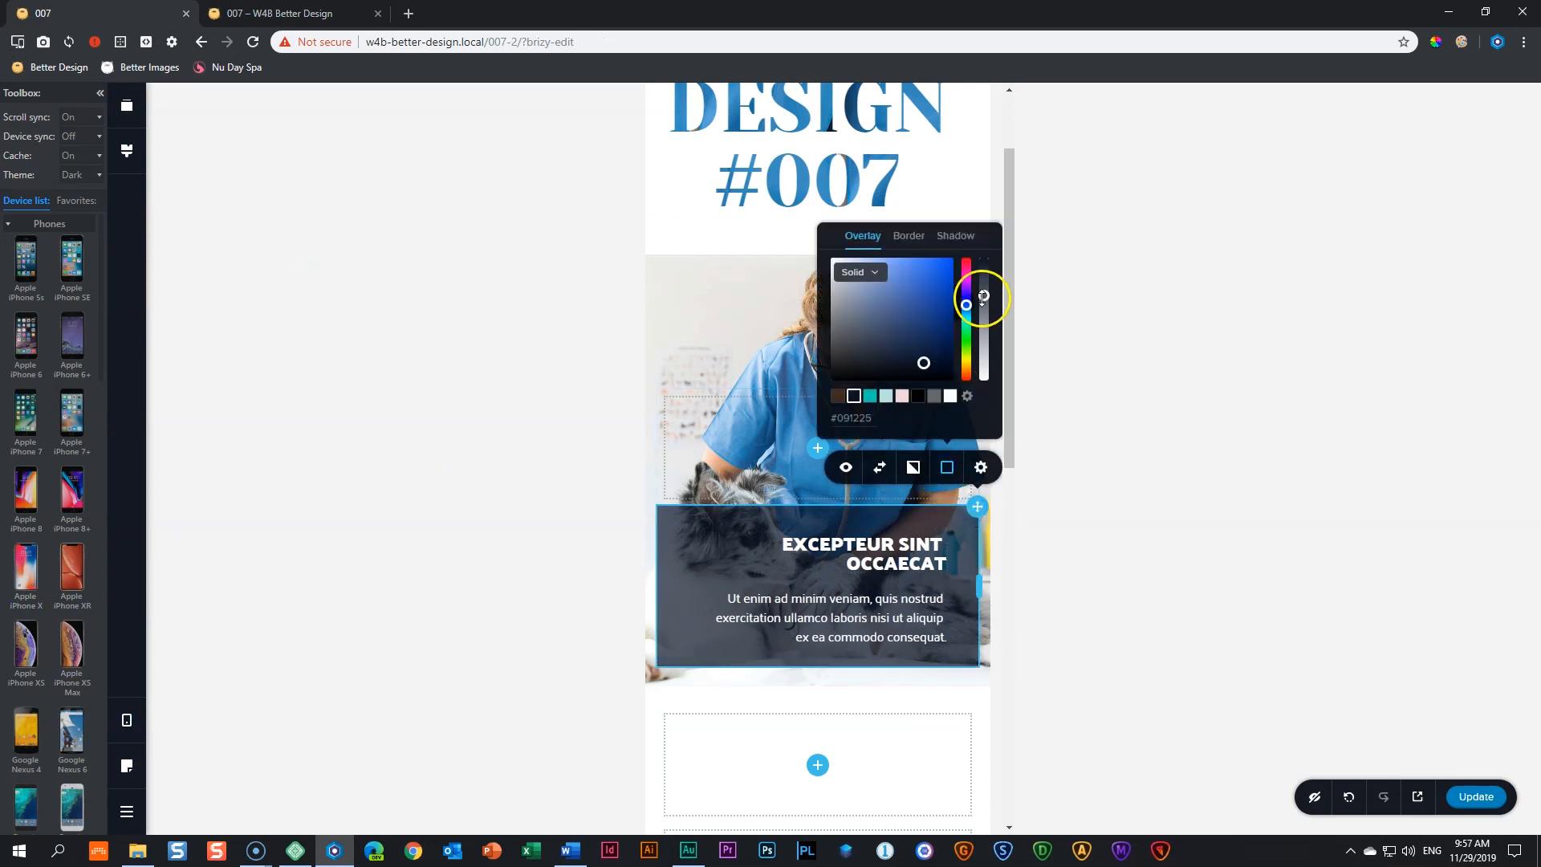
{"action": "left_click_drag", "start_coordinate": [983, 296], "coordinate": [985, 421]}
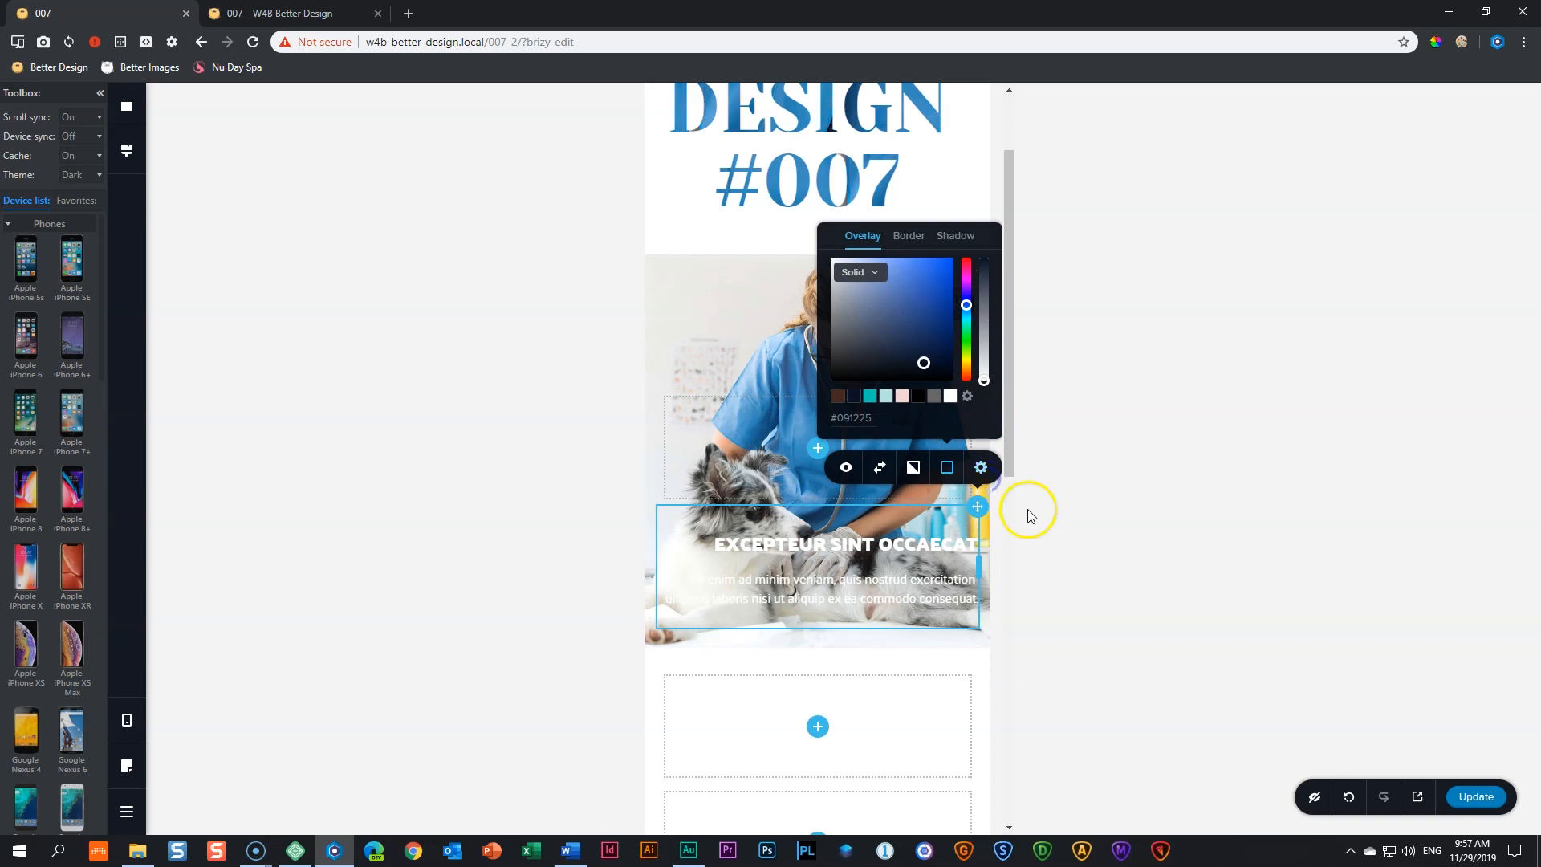
{"action": "left_click", "coordinate": [851, 543]}
{"action": "left_click", "coordinate": [767, 505]}
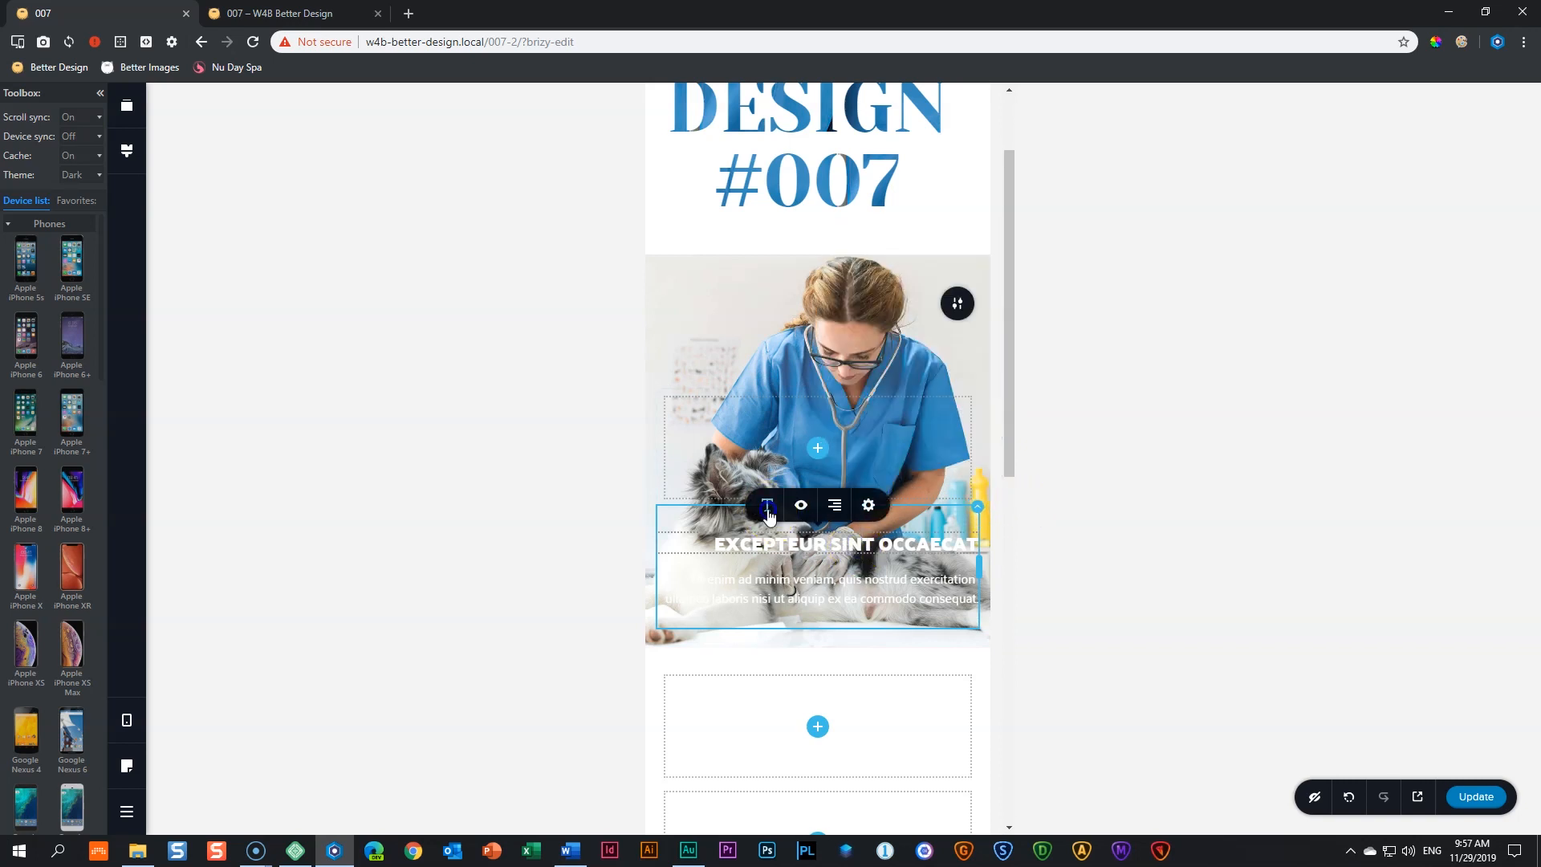
{"action": "left_click", "coordinate": [857, 549]}
{"action": "triple_click", "coordinate": [835, 548]}
{"action": "left_click", "coordinate": [836, 594]}
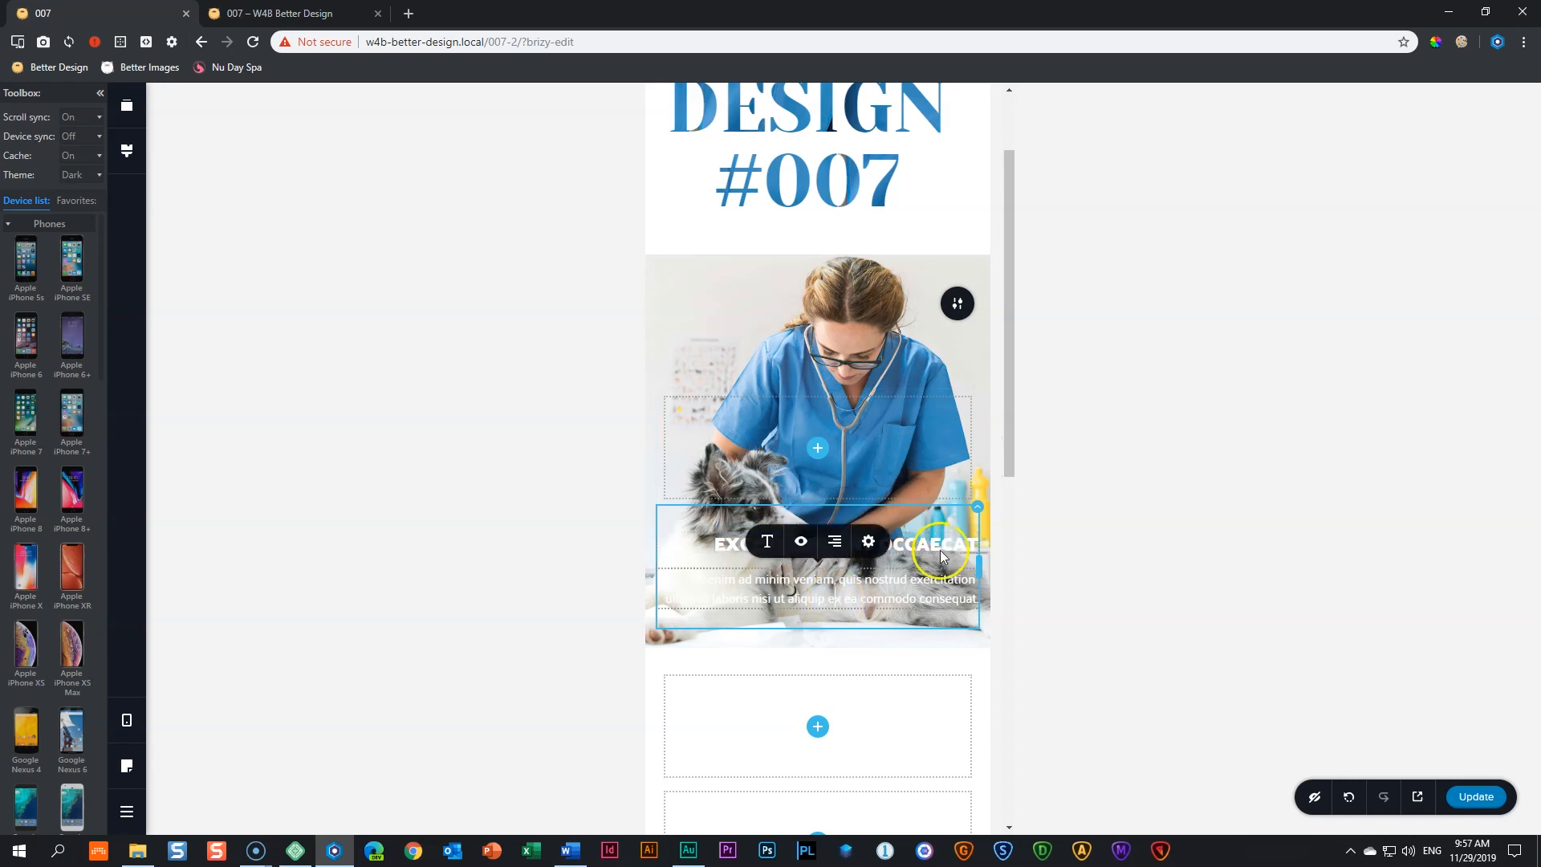
{"action": "left_click", "coordinate": [943, 549]}
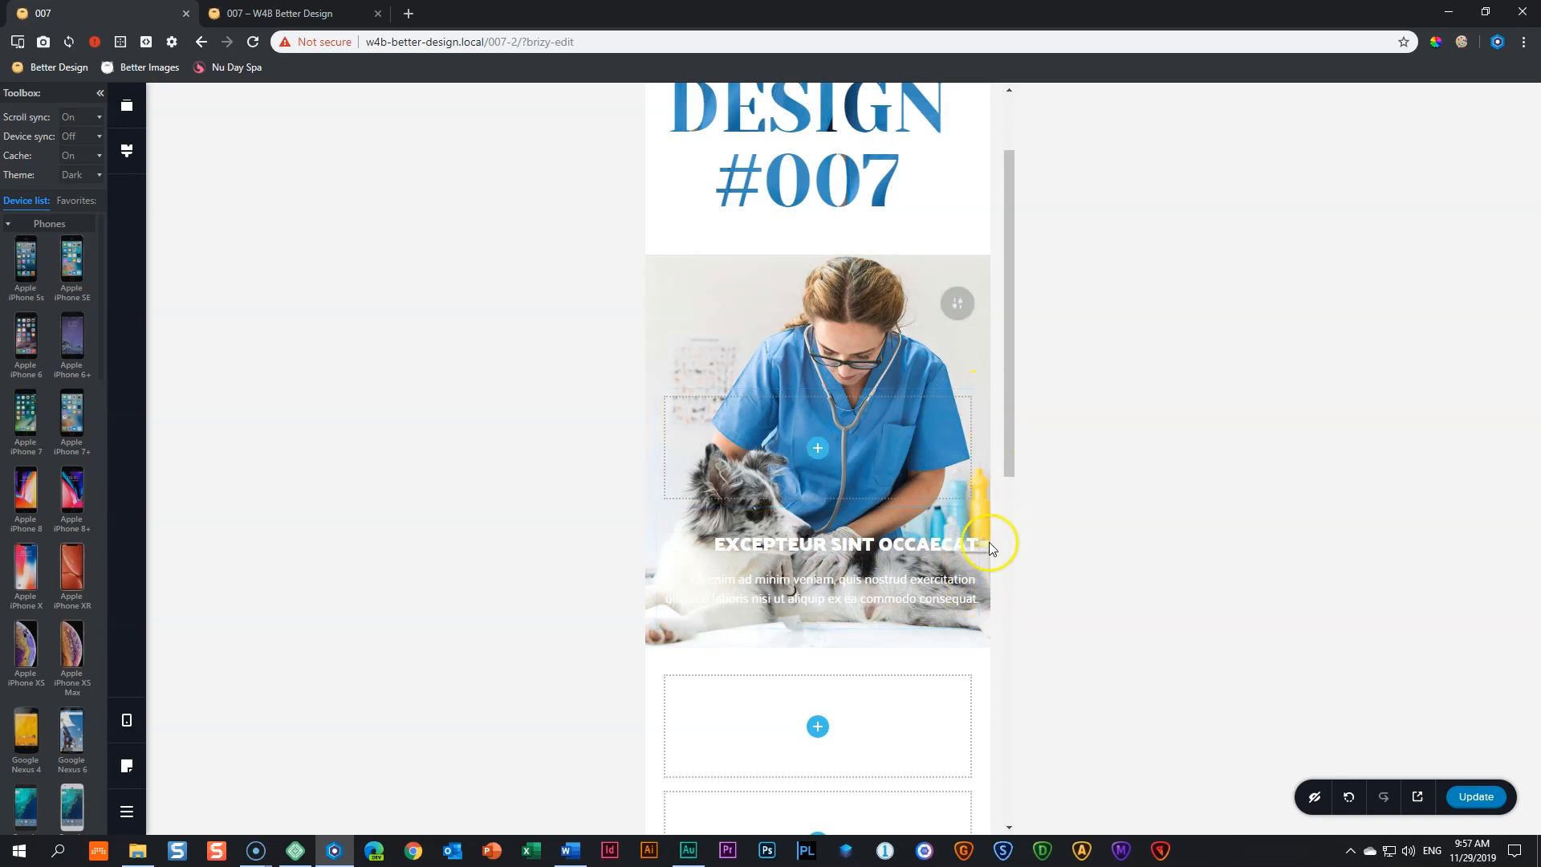
Give the mobile text column a faint #091225 overlay so the photo shows through behind the white text
{"action": "left_click", "coordinate": [976, 502]}
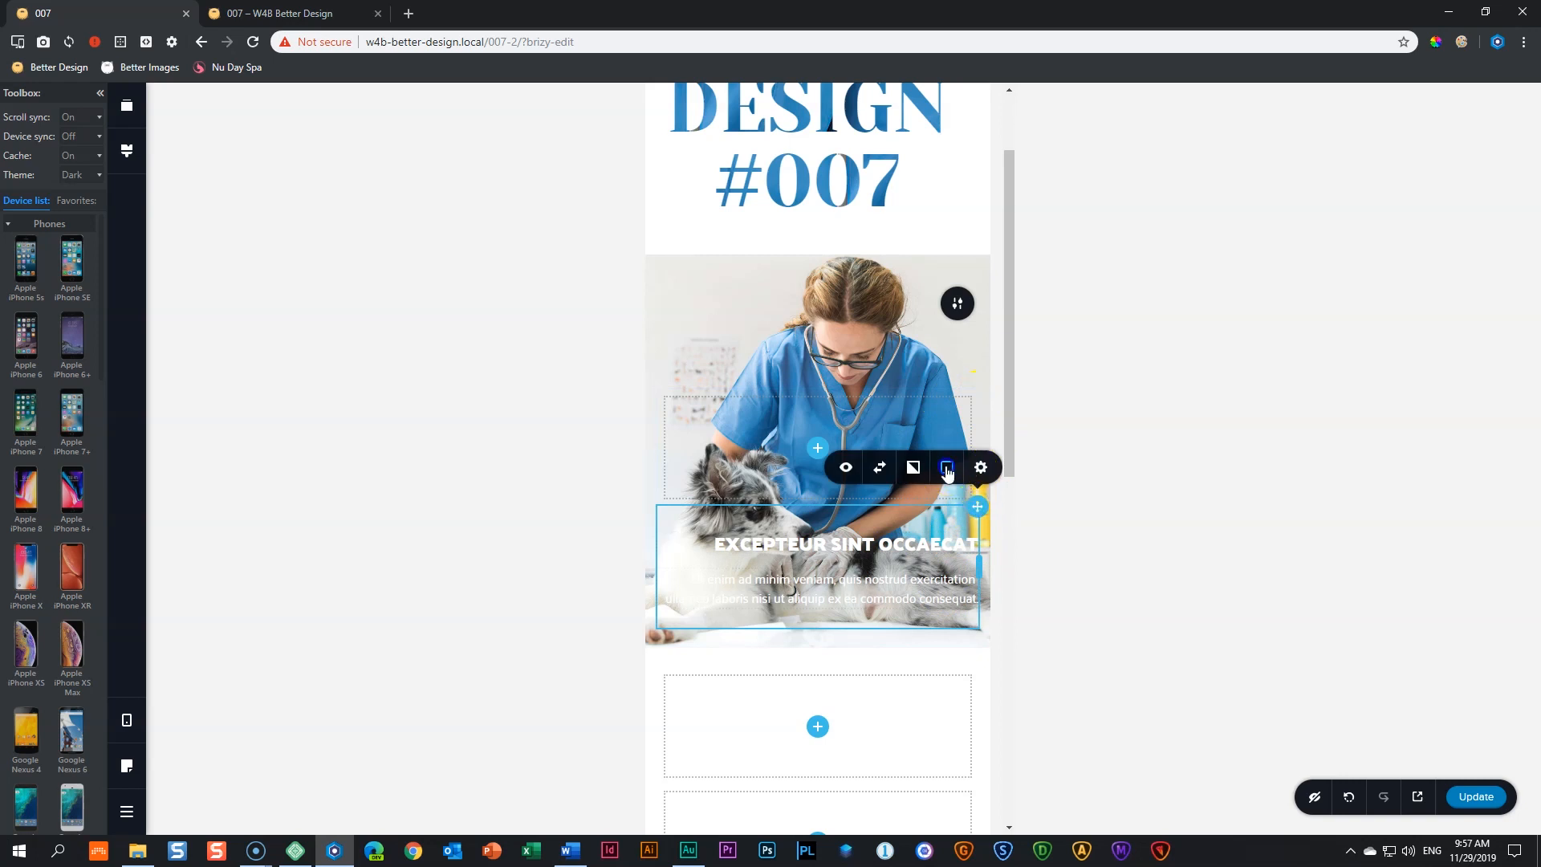
{"action": "left_click", "coordinate": [947, 467]}
{"action": "mouse_move", "coordinate": [974, 355]}
{"action": "left_mouse_down"}
{"action": "mouse_move", "coordinate": [981, 371]}
{"action": "mouse_move", "coordinate": [989, 353]}
{"action": "left_mouse_up"}
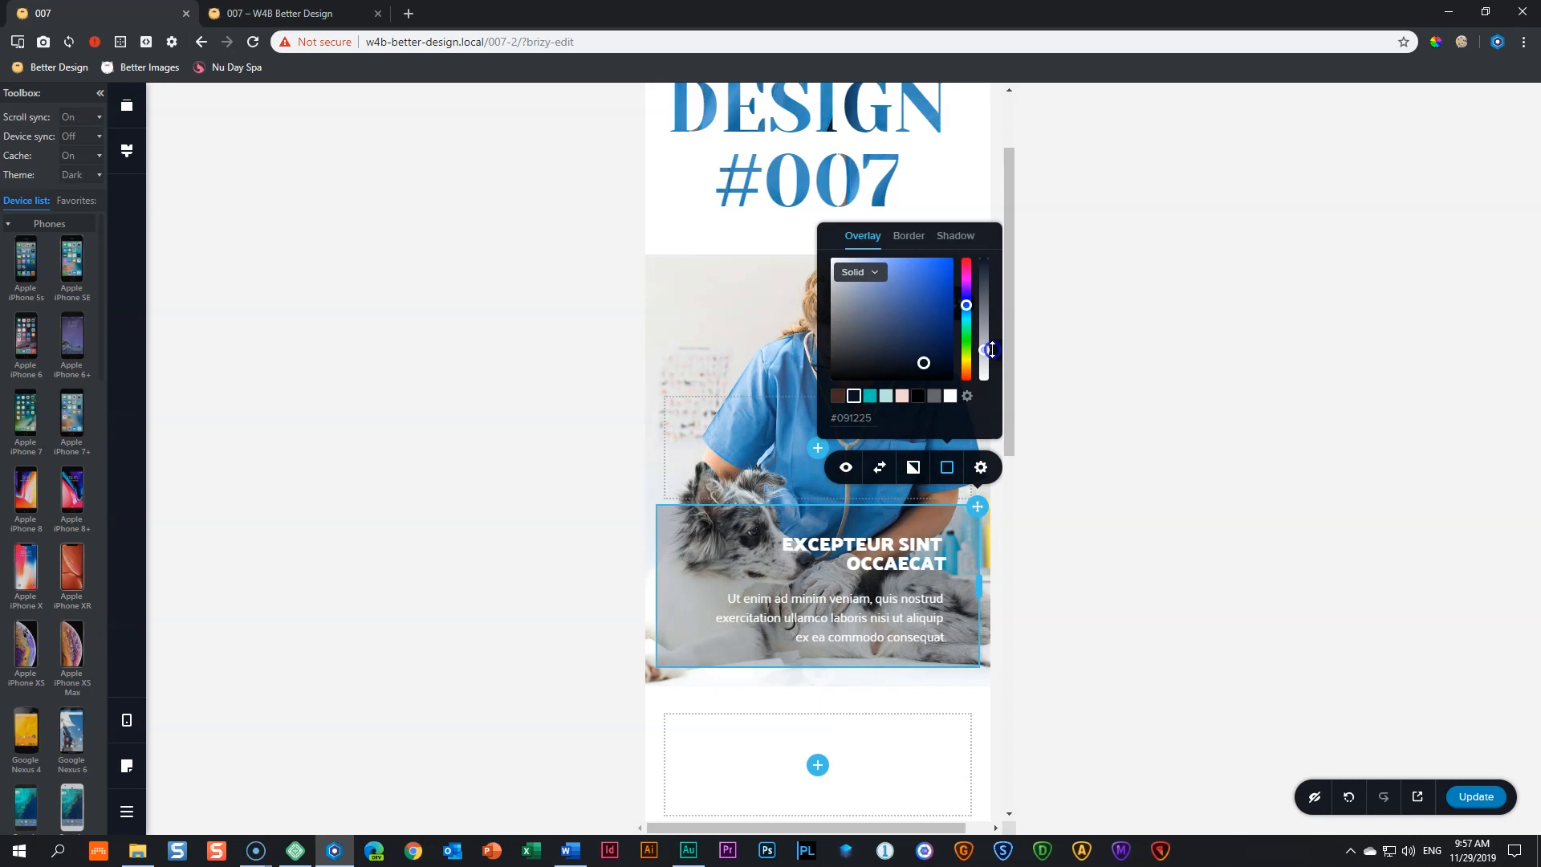
{"action": "left_click", "coordinate": [849, 469]}
{"action": "left_click", "coordinate": [916, 472]}
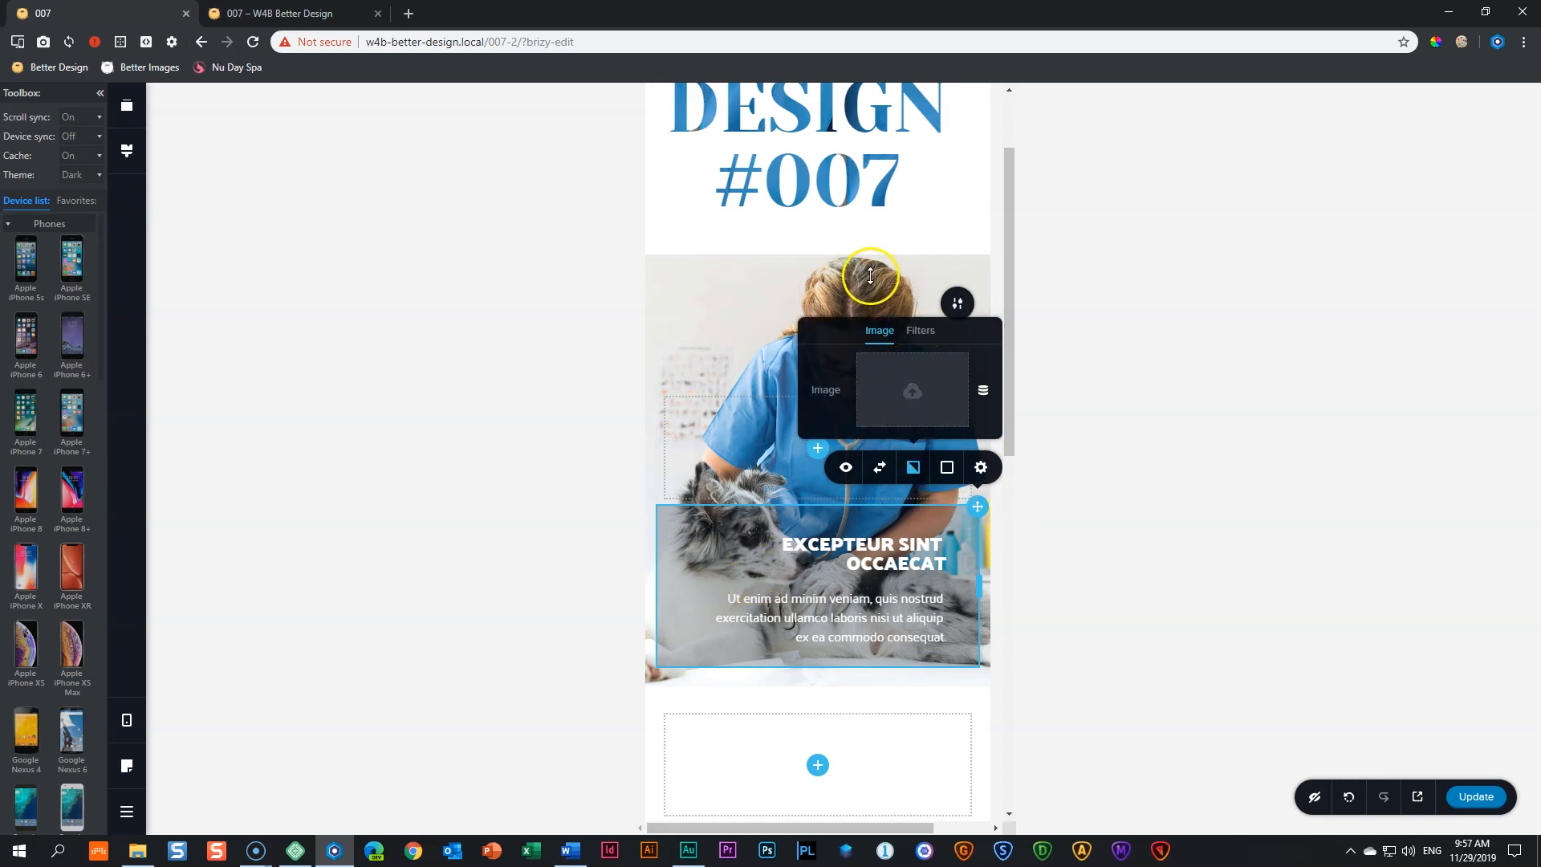
Move the focal point of the section's background image slightly to the right for mobile
{"action": "left_click", "coordinate": [958, 303]}
{"action": "left_click", "coordinate": [863, 303]}
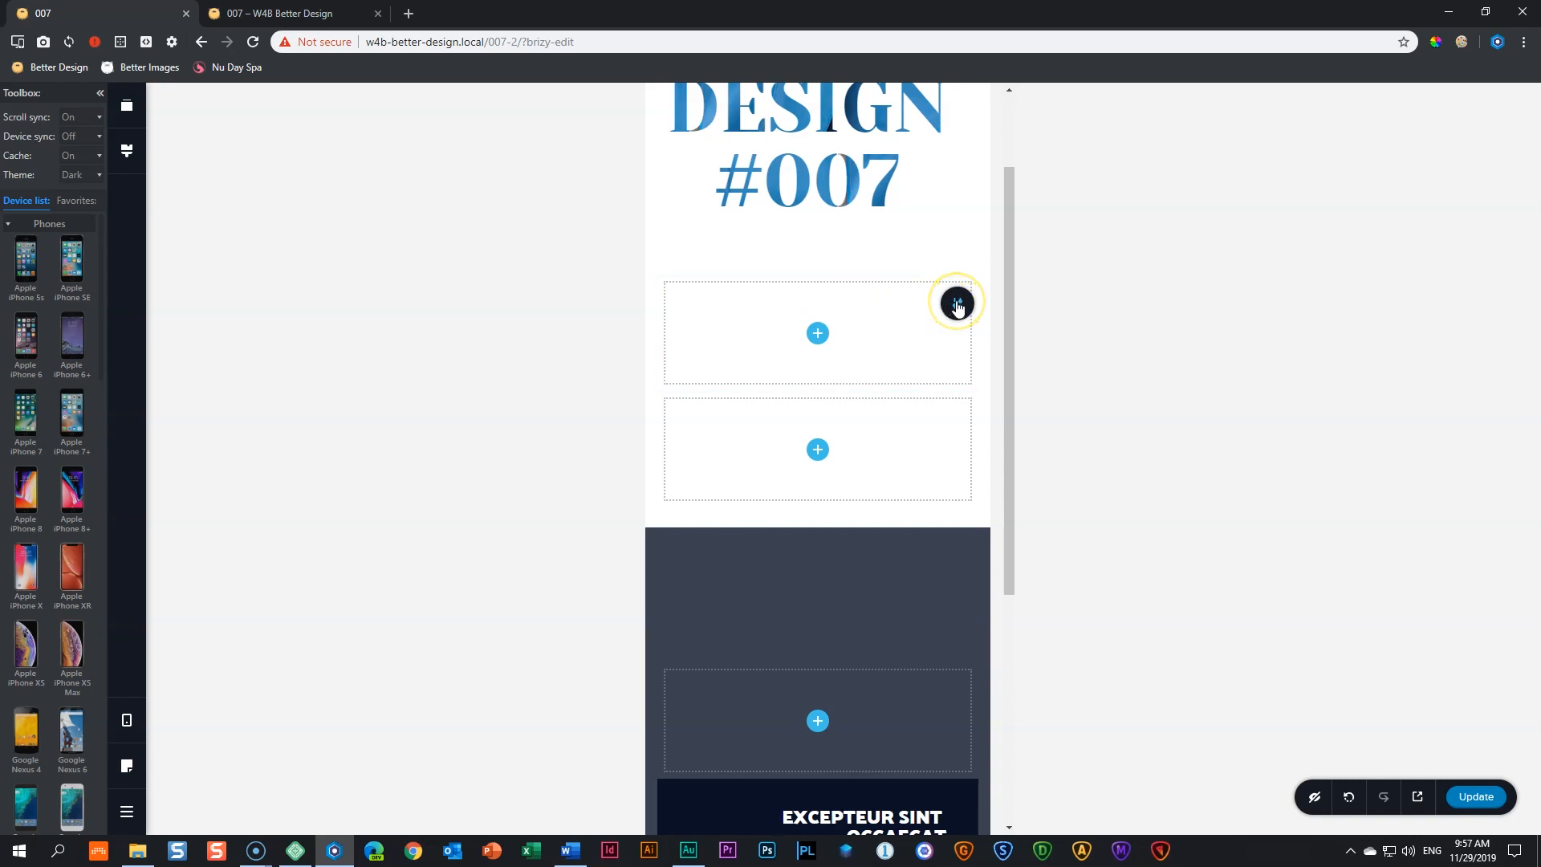
{"action": "left_click", "coordinate": [958, 303]}
{"action": "left_click", "coordinate": [883, 309]}
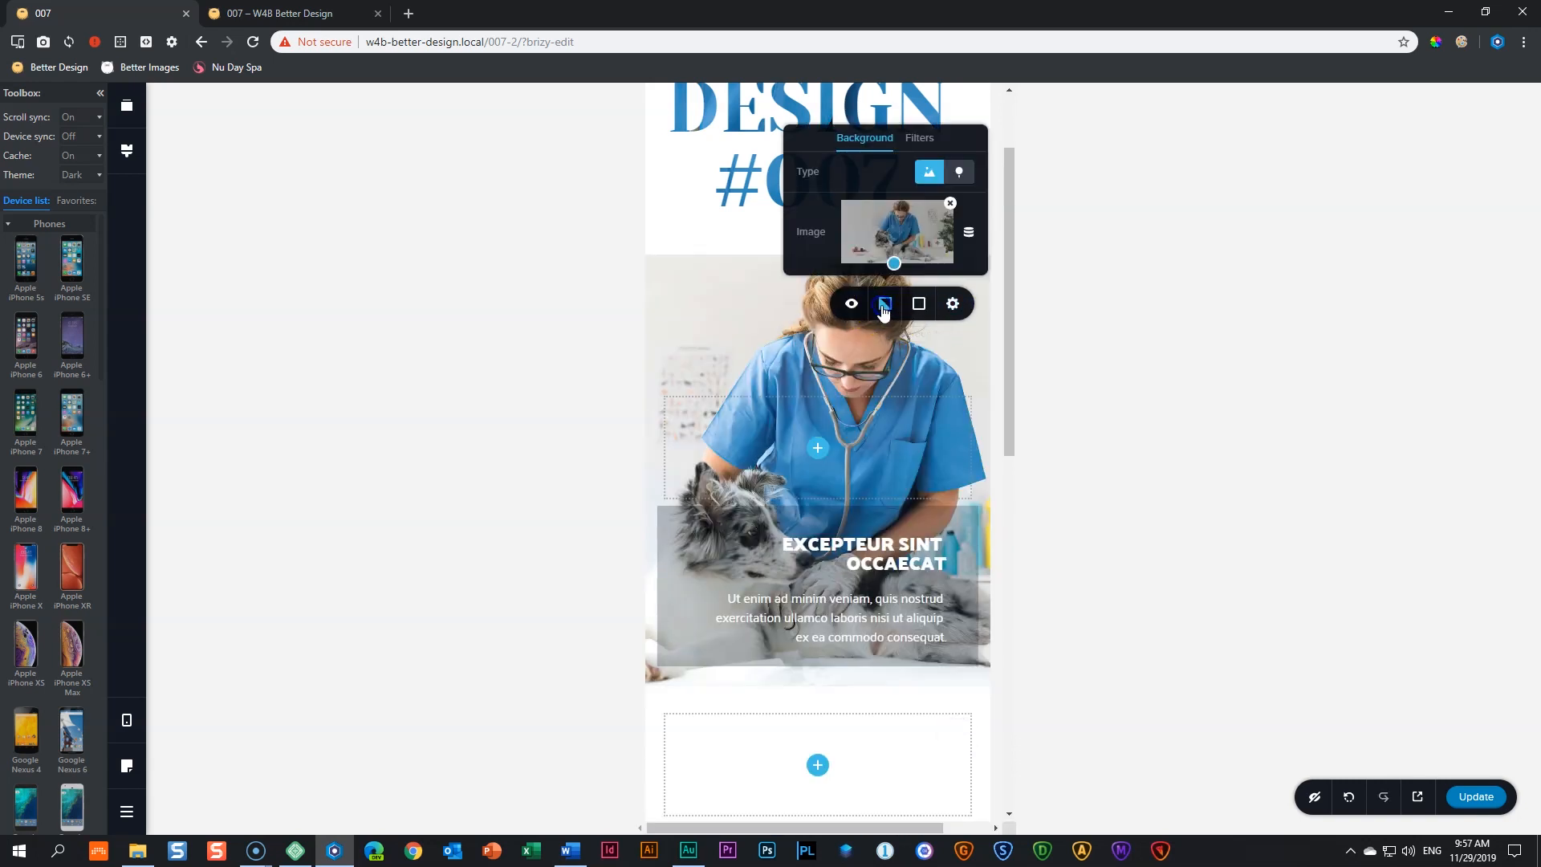
{"action": "mouse_move", "coordinate": [893, 263]}
{"action": "left_mouse_down"}
{"action": "mouse_move", "coordinate": [917, 257]}
{"action": "mouse_move", "coordinate": [836, 261]}
{"action": "mouse_move", "coordinate": [906, 265]}
{"action": "left_mouse_up"}
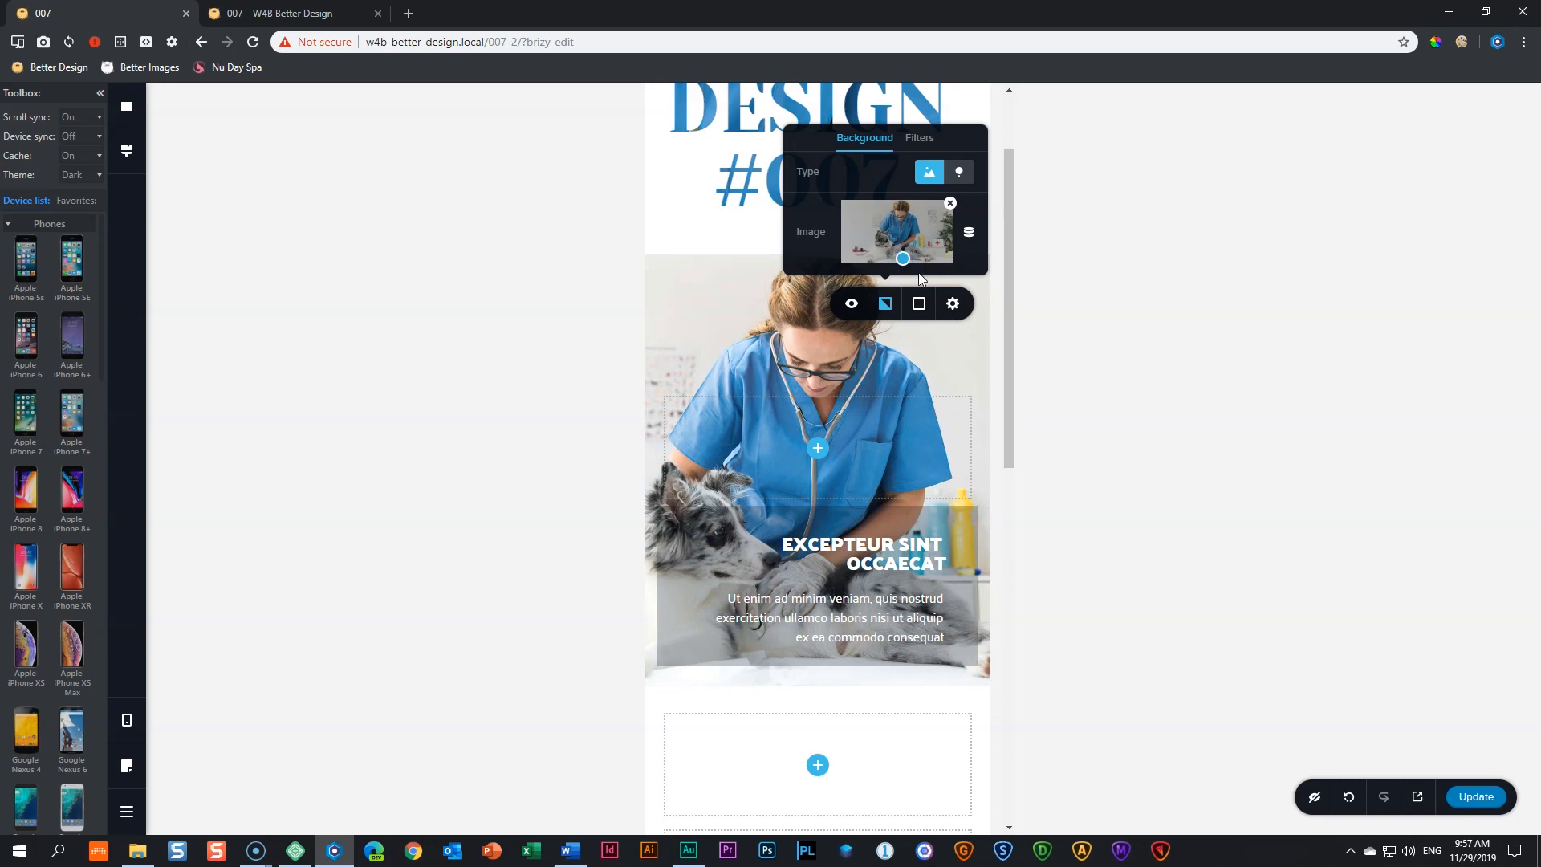
{"action": "left_click", "coordinate": [1097, 469]}
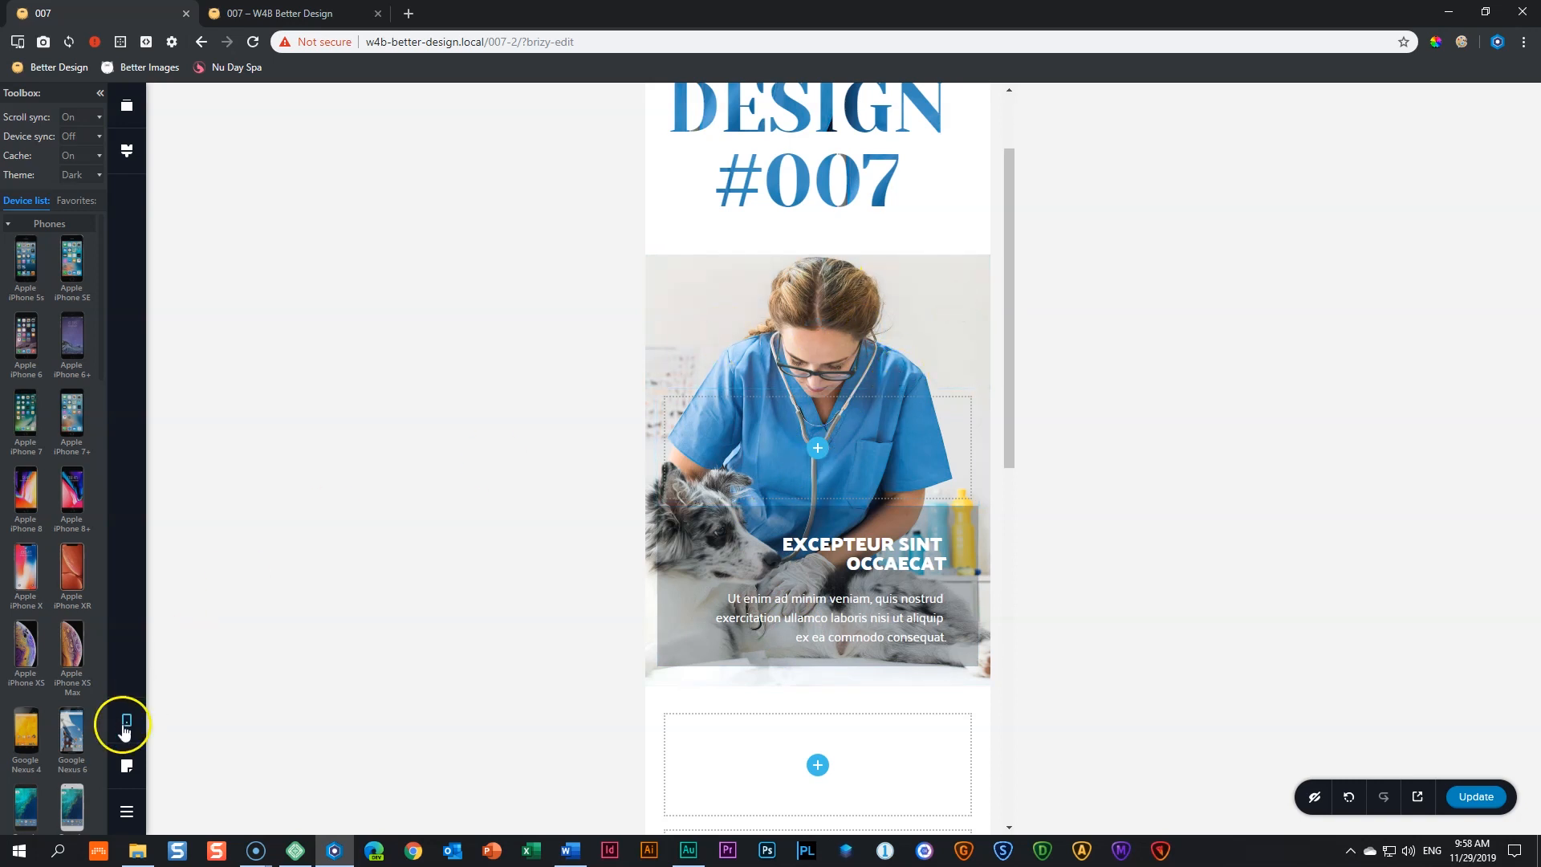
Check the section in Tablet view, return to Desktop view and save the page
{"action": "mouse_move", "coordinate": [126, 725]}
{"action": "left_click", "coordinate": [189, 703]}
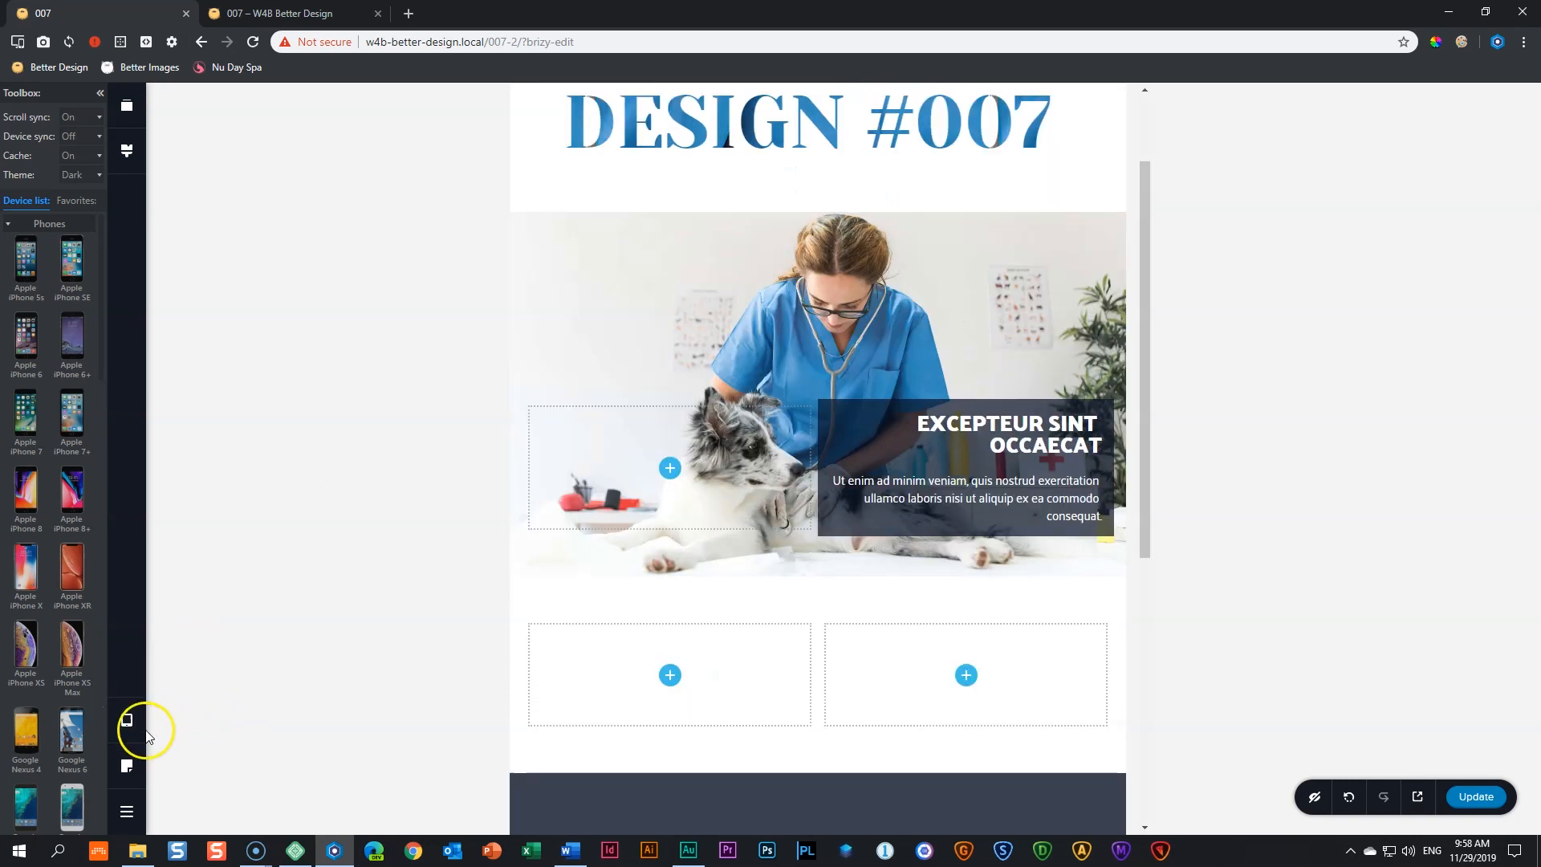
{"action": "left_click", "coordinate": [200, 671]}
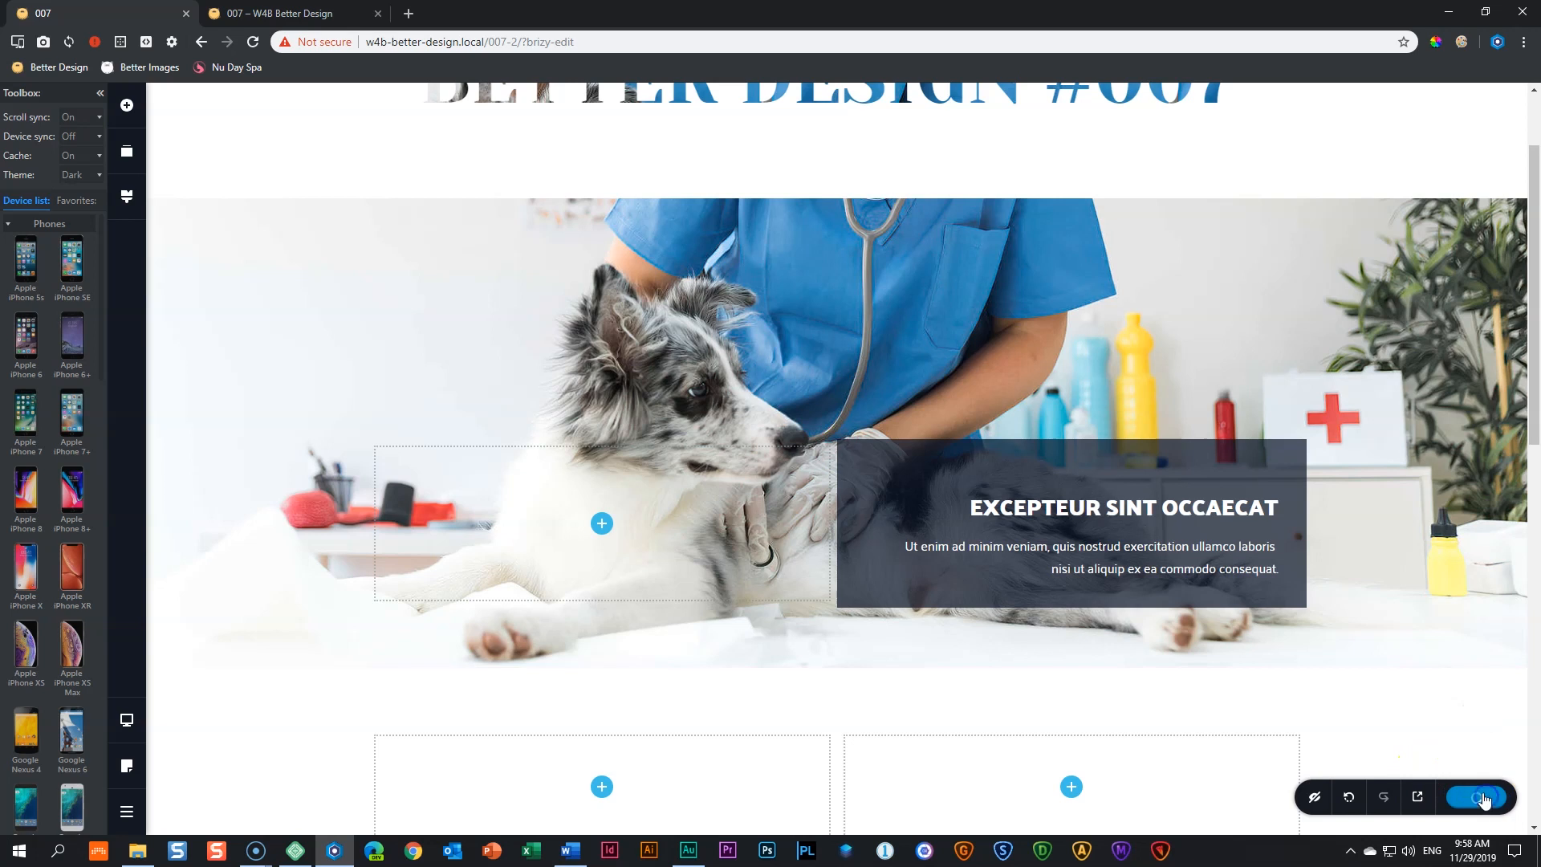
{"action": "left_click", "coordinate": [1479, 796]}
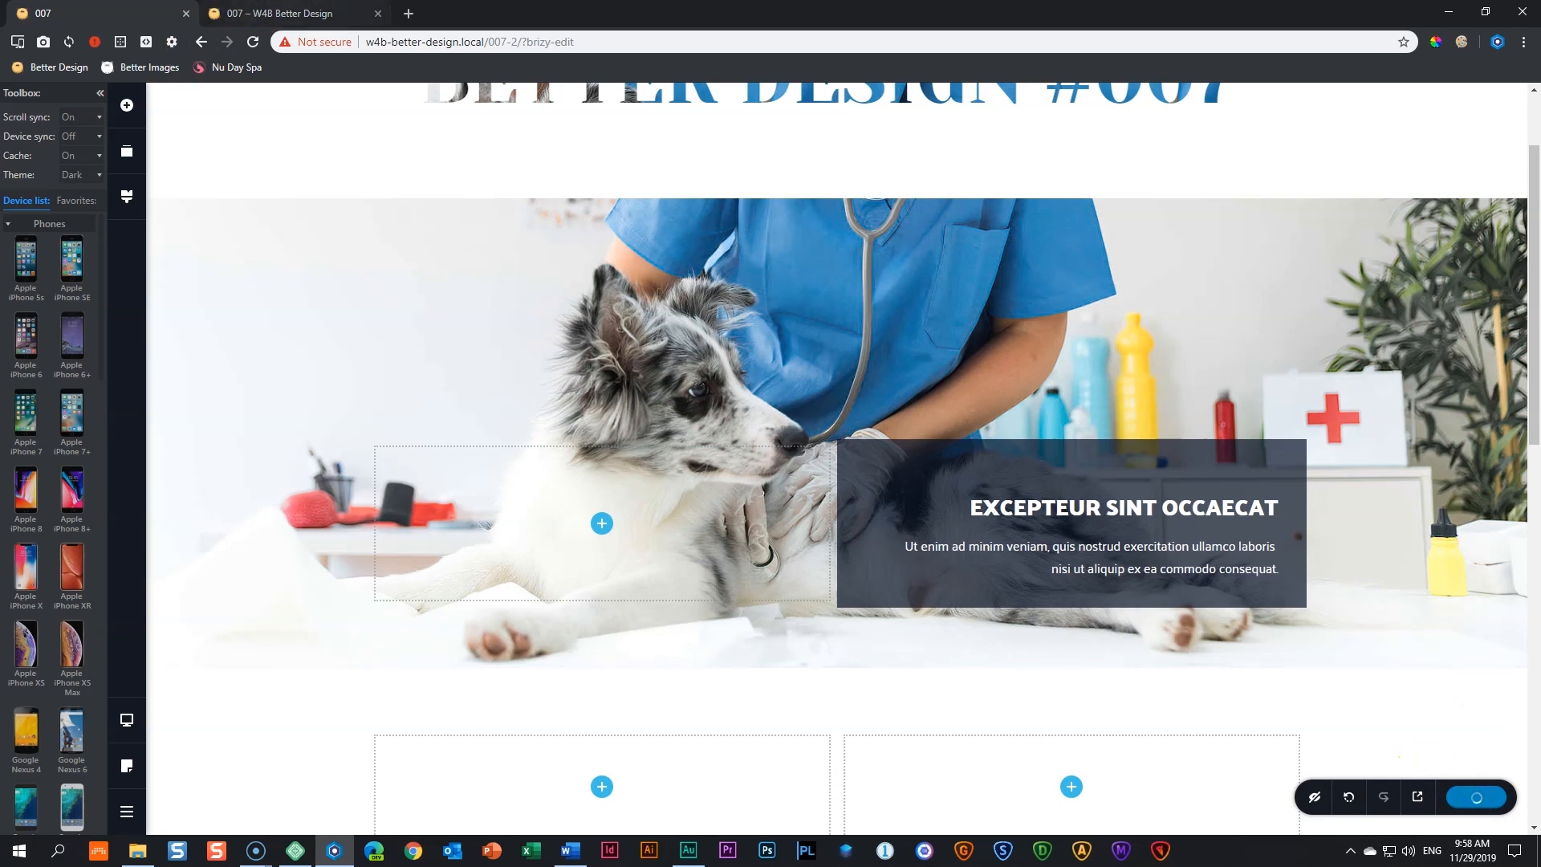
Reload the page preview and examine the photo section on the Samsung Galaxy S9 and Apple iPhone X
{"action": "left_click", "coordinate": [305, 13]}
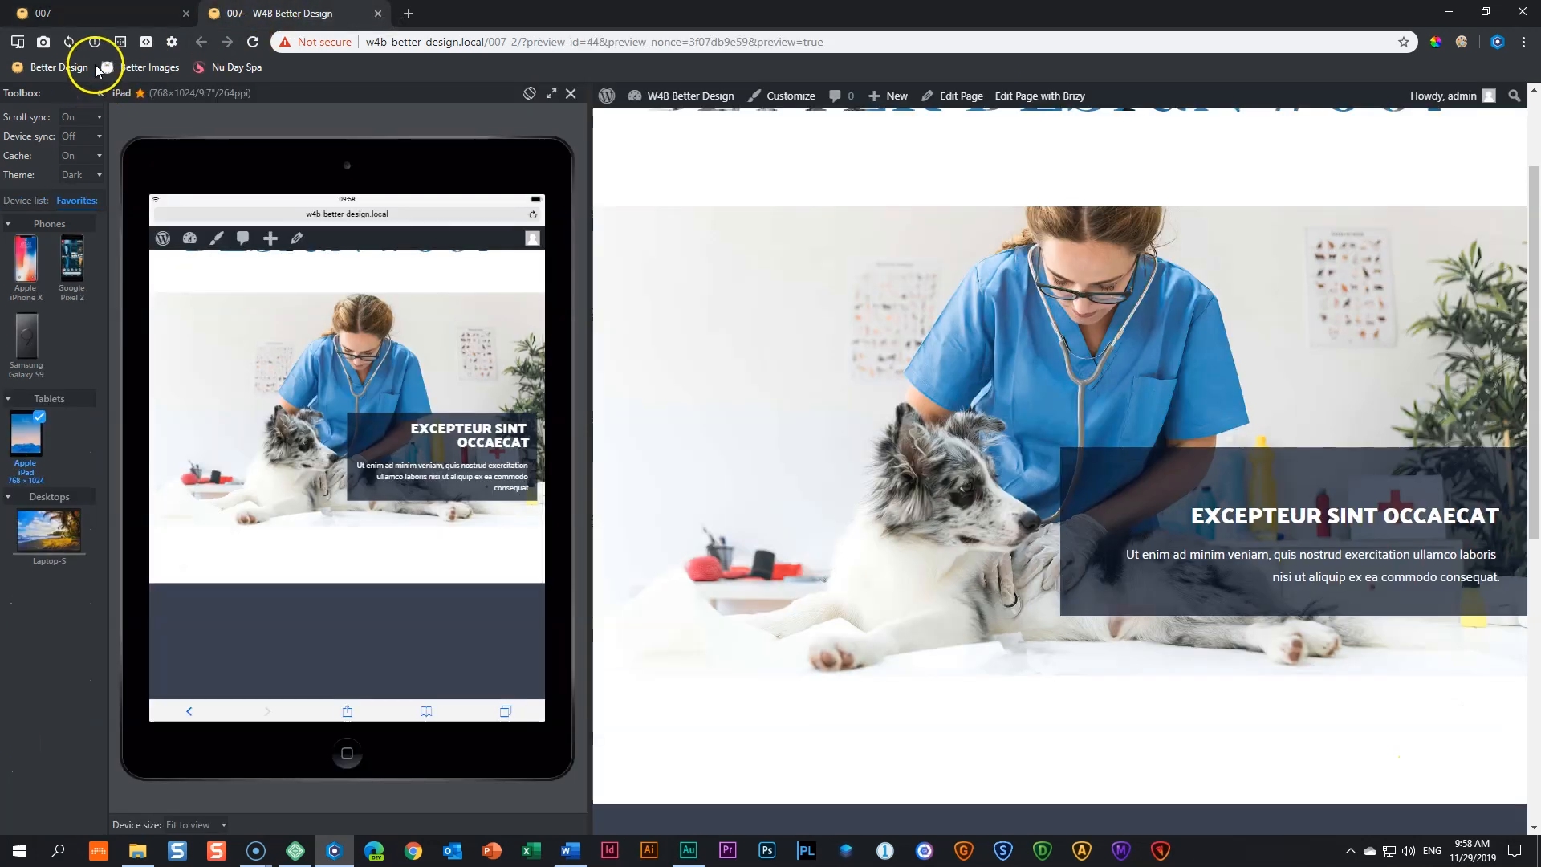
{"action": "left_click", "coordinate": [253, 43]}
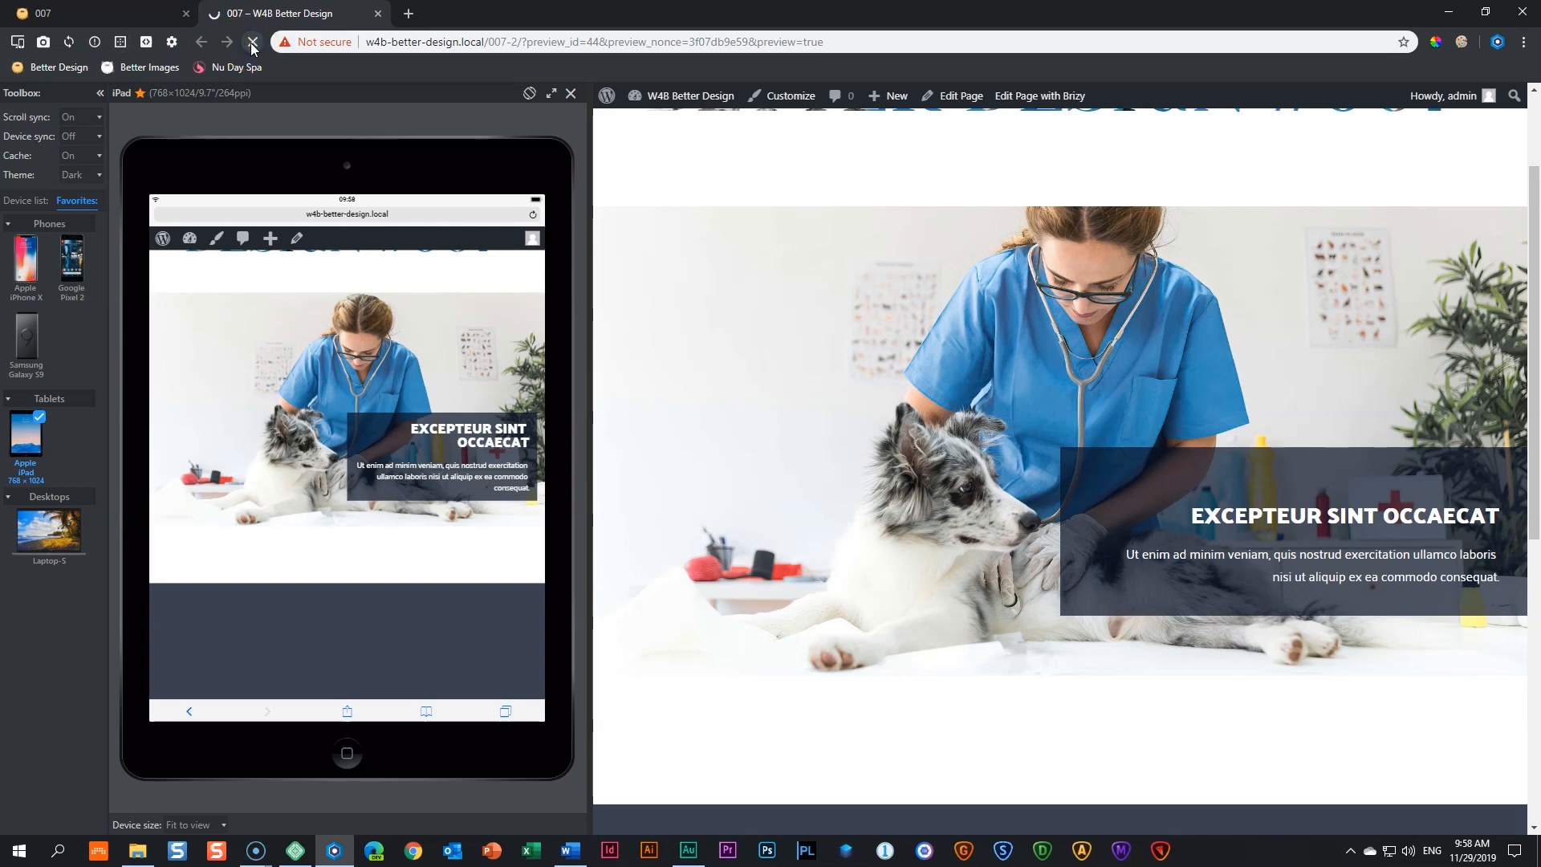
{"action": "left_click", "coordinate": [254, 43]}
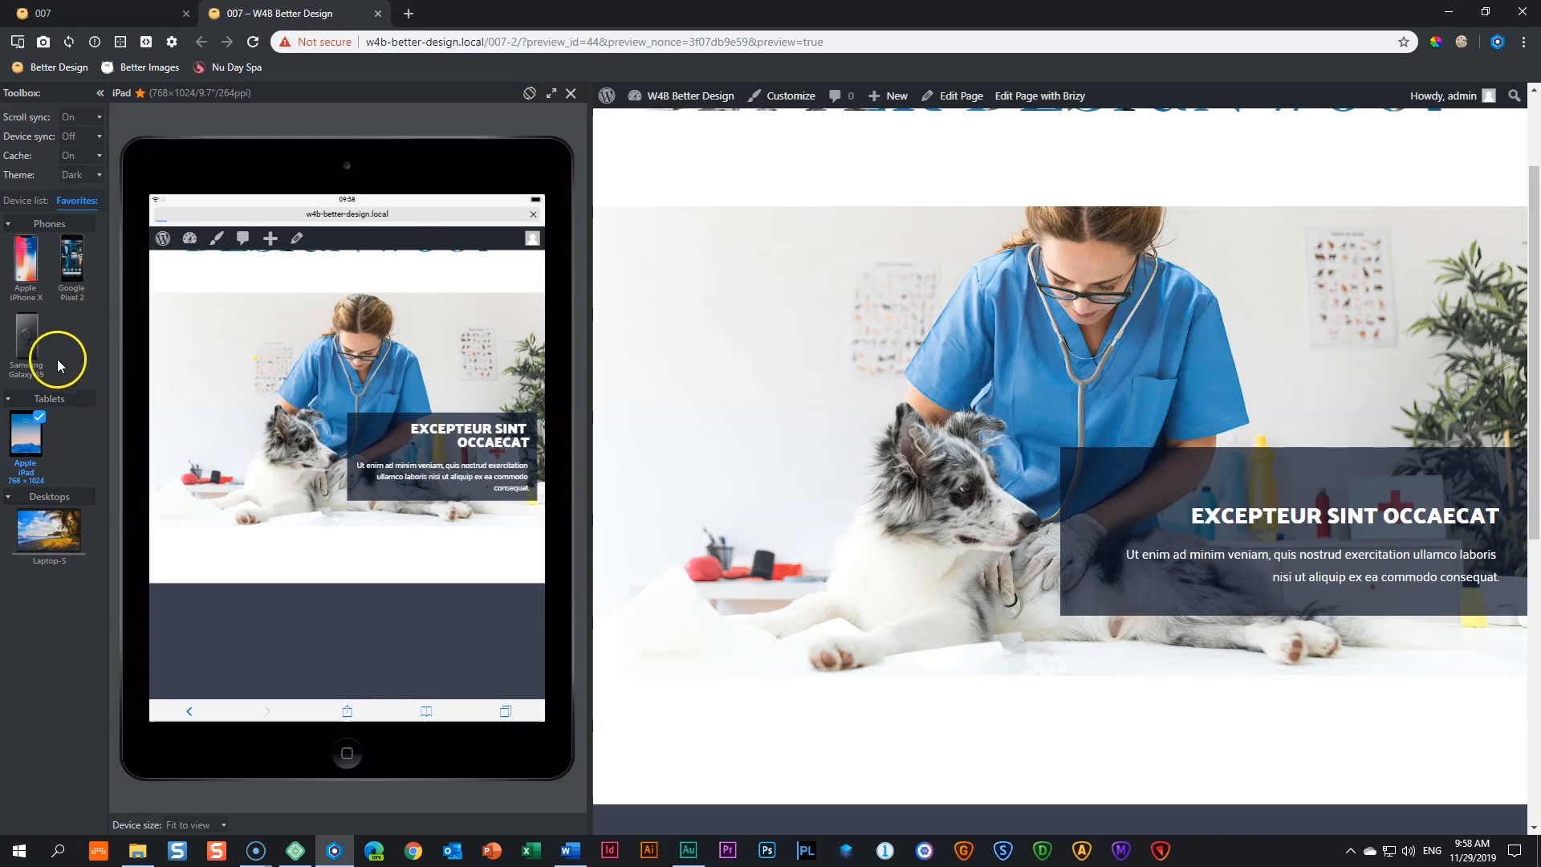
{"action": "left_click", "coordinate": [35, 343]}
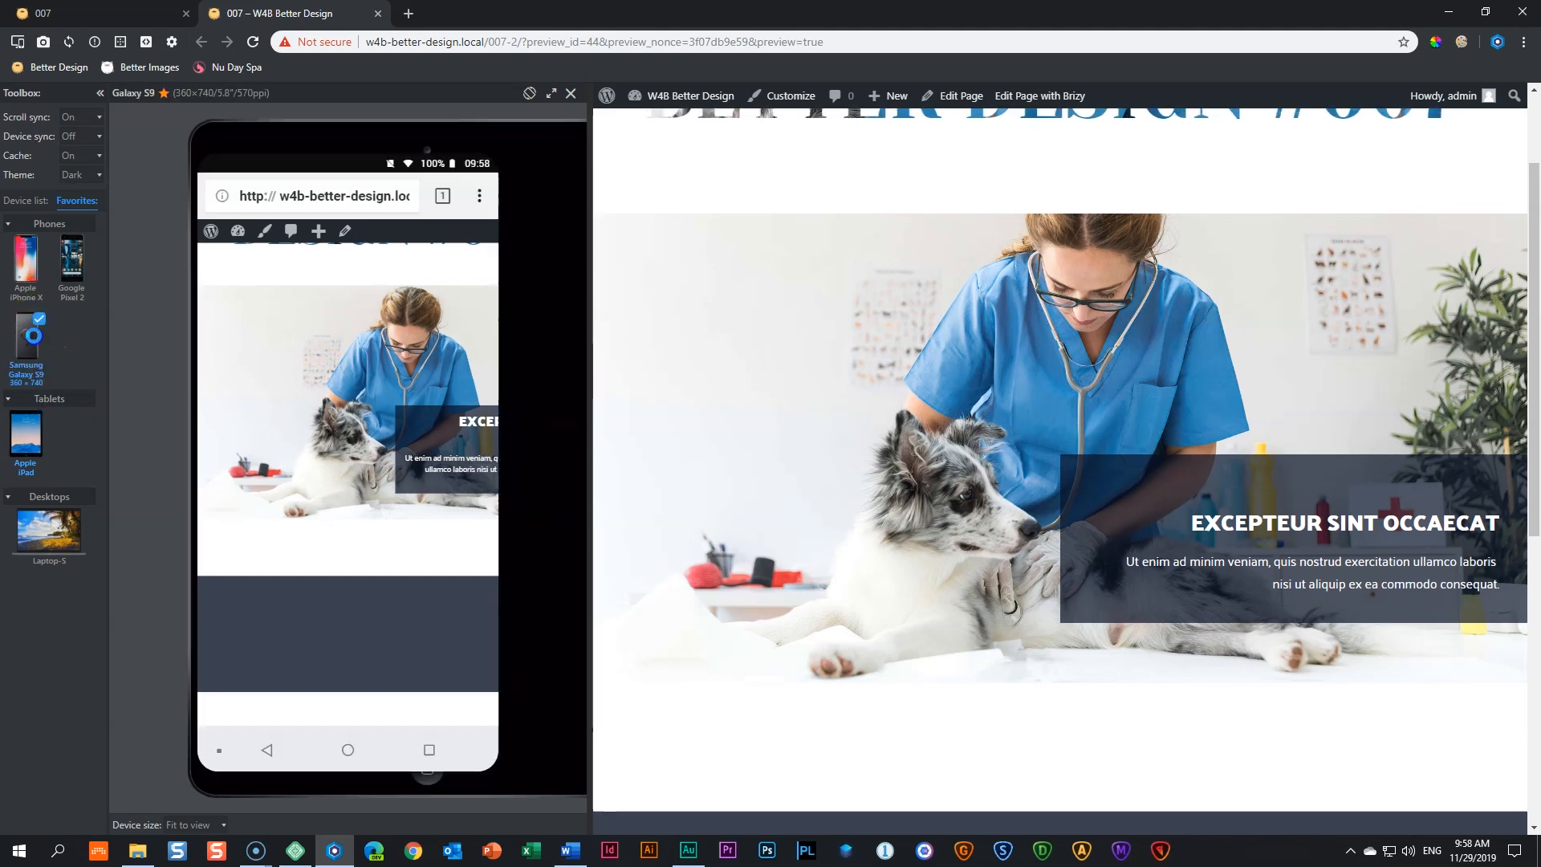
{"action": "scroll", "coordinate": [257, 441], "scroll_direction": "down", "scroll_amount": 3}
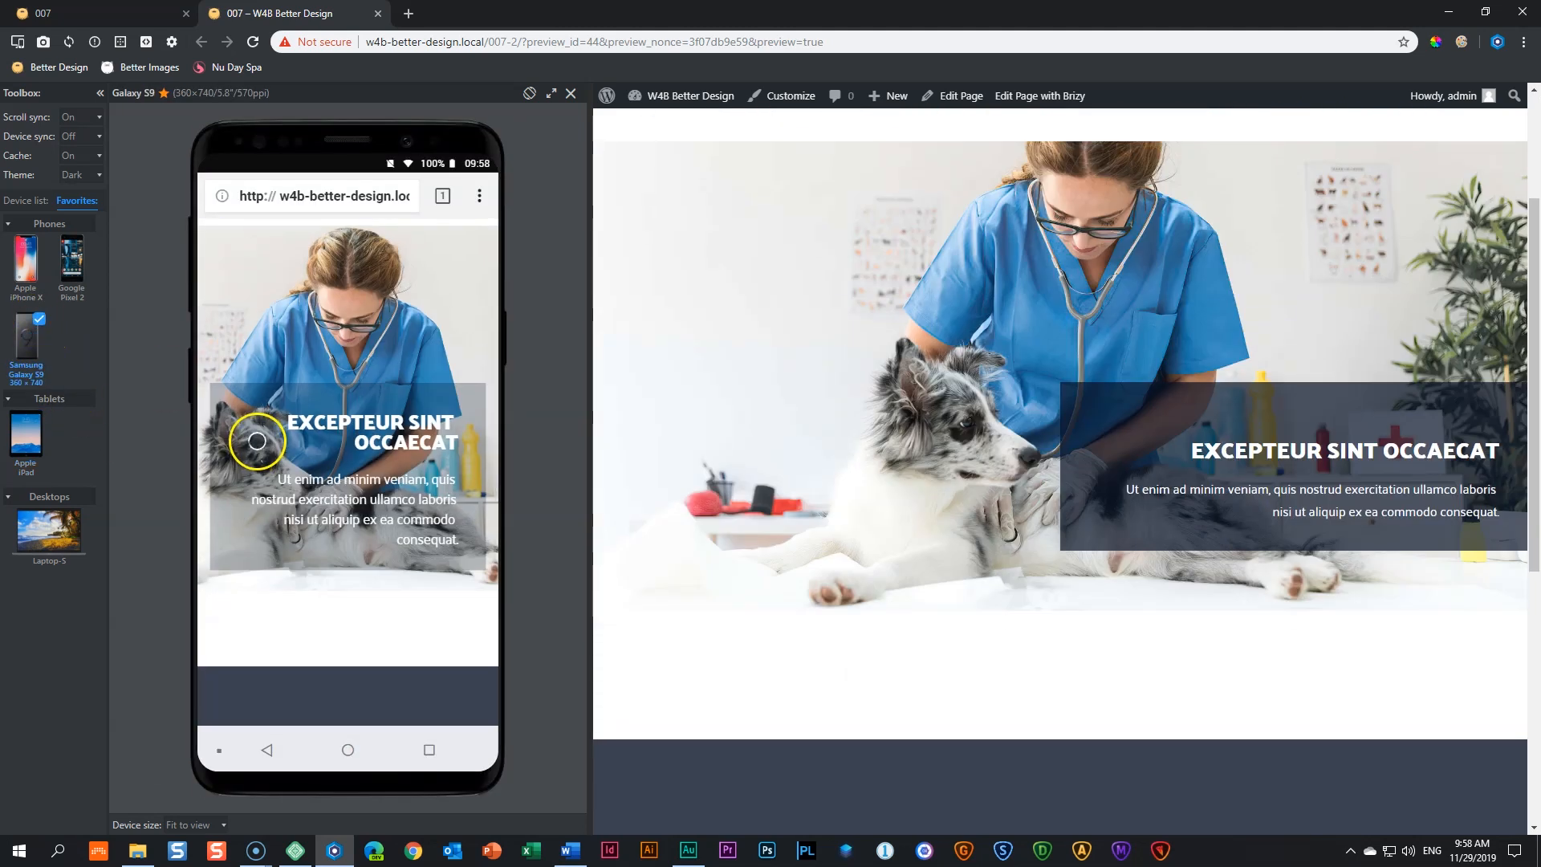
{"action": "left_click", "coordinate": [20, 299]}
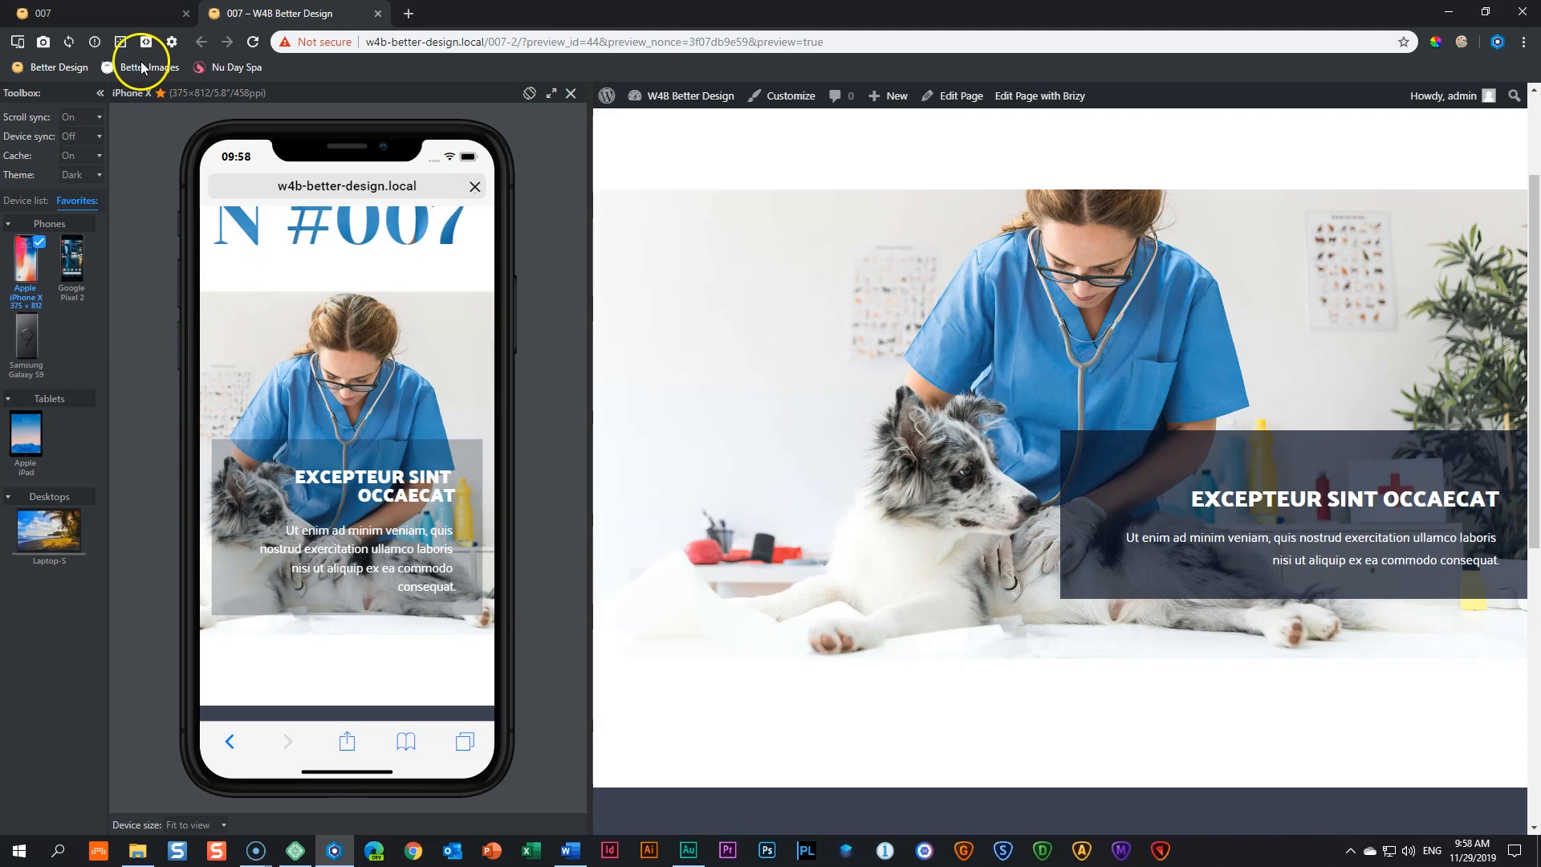
Back in the page editor's tab, duplicate the photo section and insert a blank block directly below the original
{"action": "left_click", "coordinate": [148, 12]}
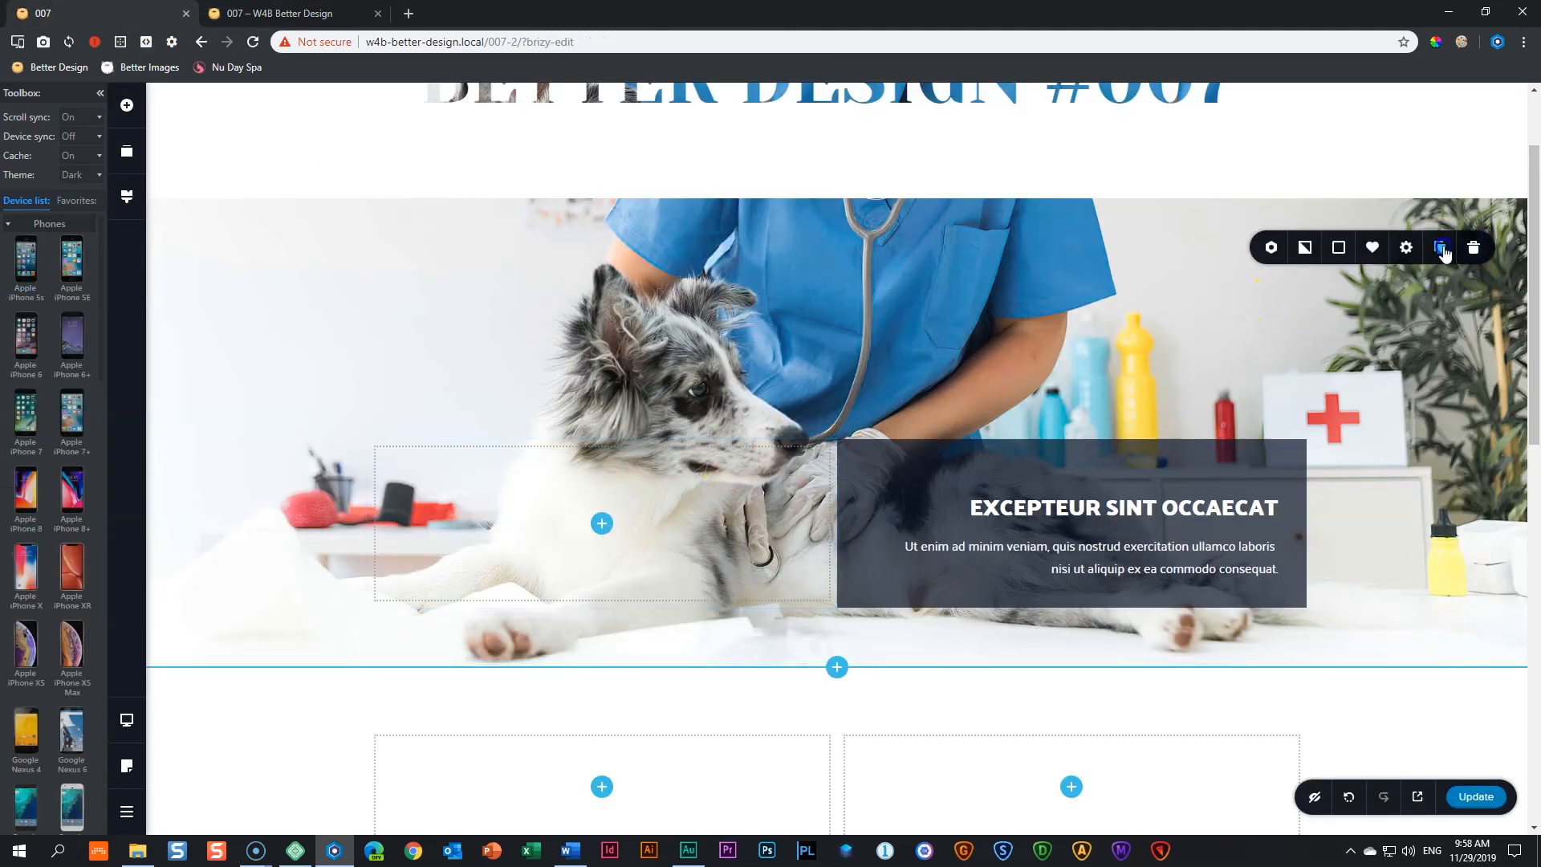
{"action": "left_click", "coordinate": [1442, 251]}
{"action": "left_click", "coordinate": [837, 667]}
{"action": "left_click", "coordinate": [523, 258]}
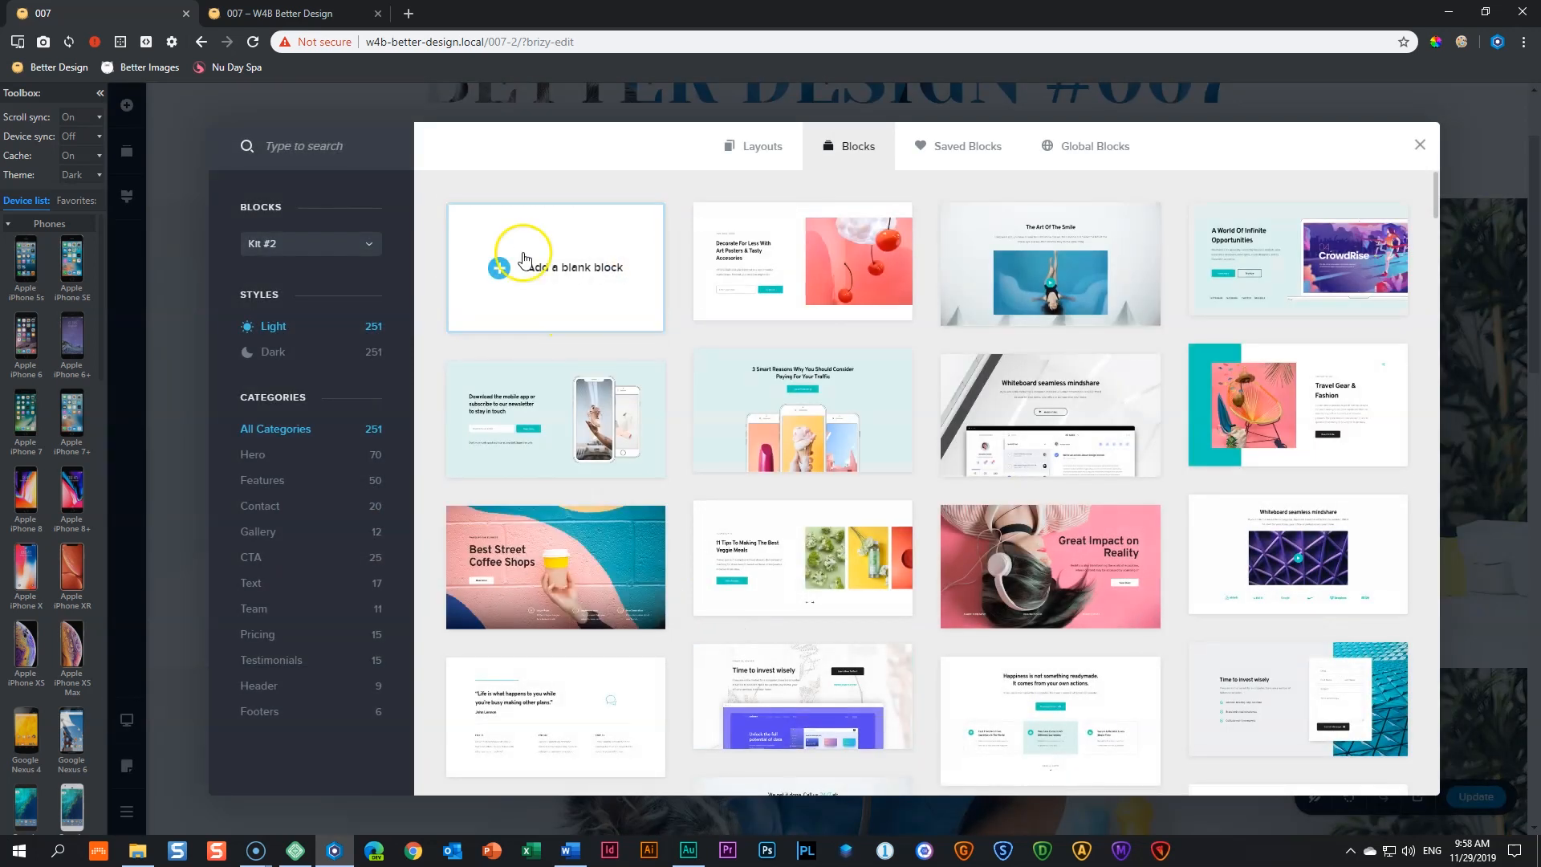
Increase the first photo section's top padding and turn on its Full Height option
{"action": "left_click_drag", "start_coordinate": [839, 246], "coordinate": [811, 470]}
{"action": "scroll", "coordinate": [812, 454], "scroll_direction": "down", "scroll_amount": 2}
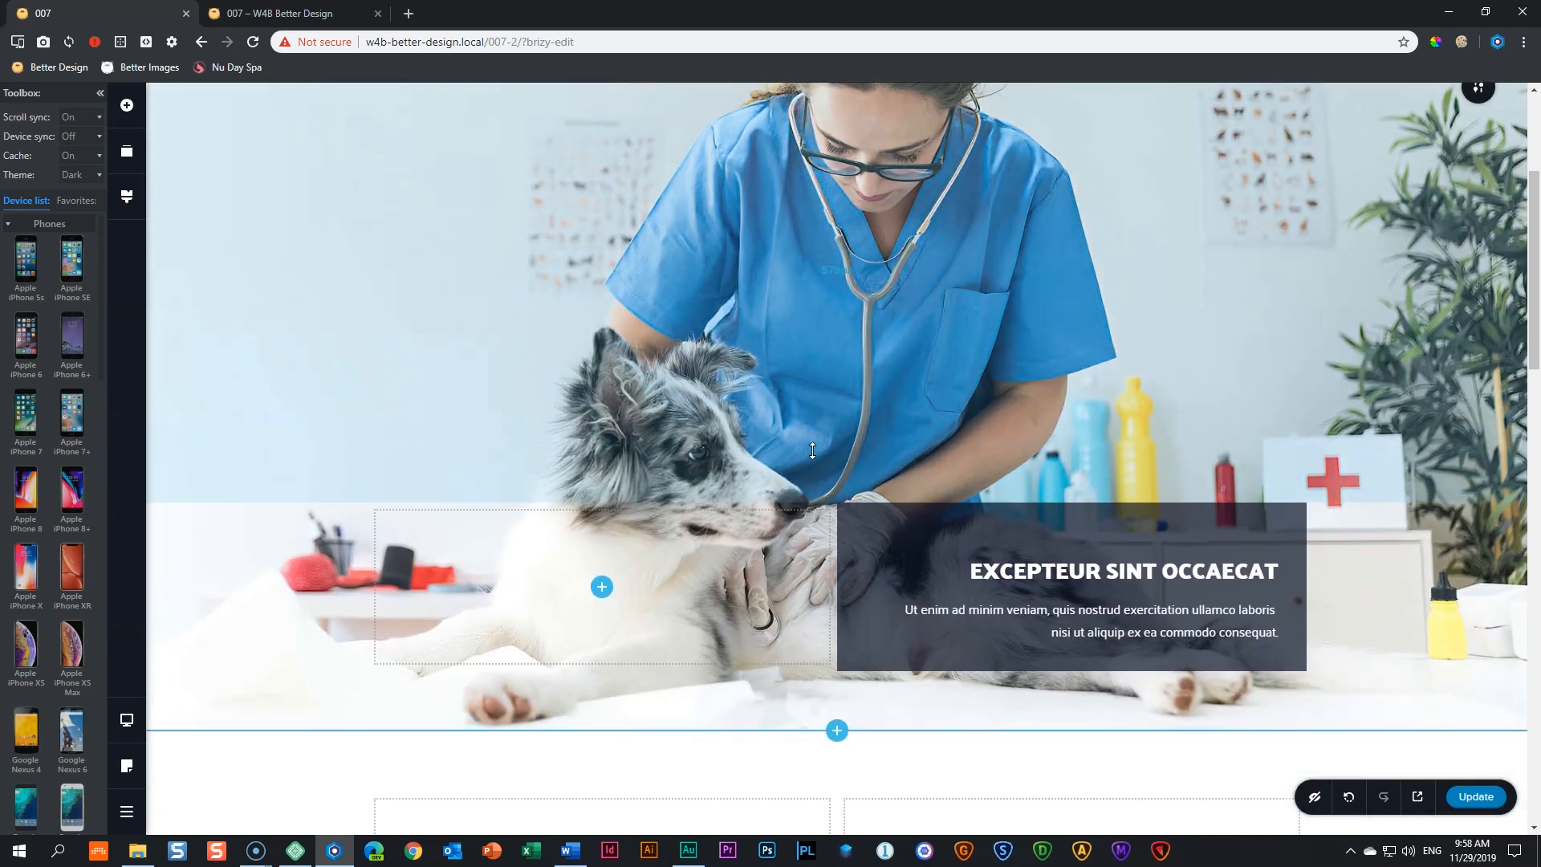
{"action": "scroll", "coordinate": [1251, 302], "scroll_direction": "up", "scroll_amount": 1}
{"action": "left_click", "coordinate": [1475, 170]}
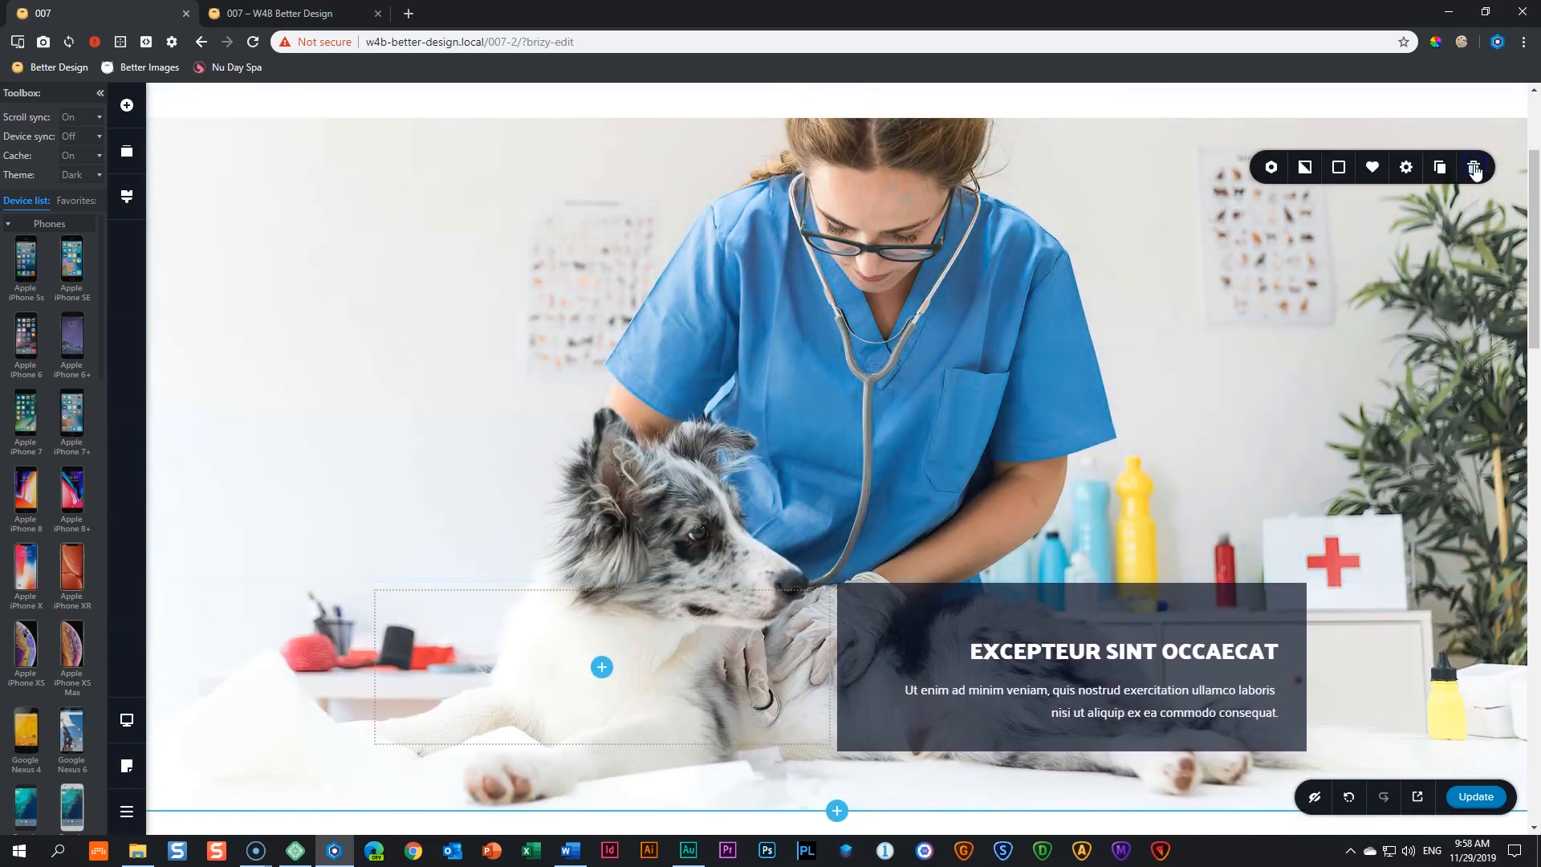
{"action": "left_click", "coordinate": [1409, 175]}
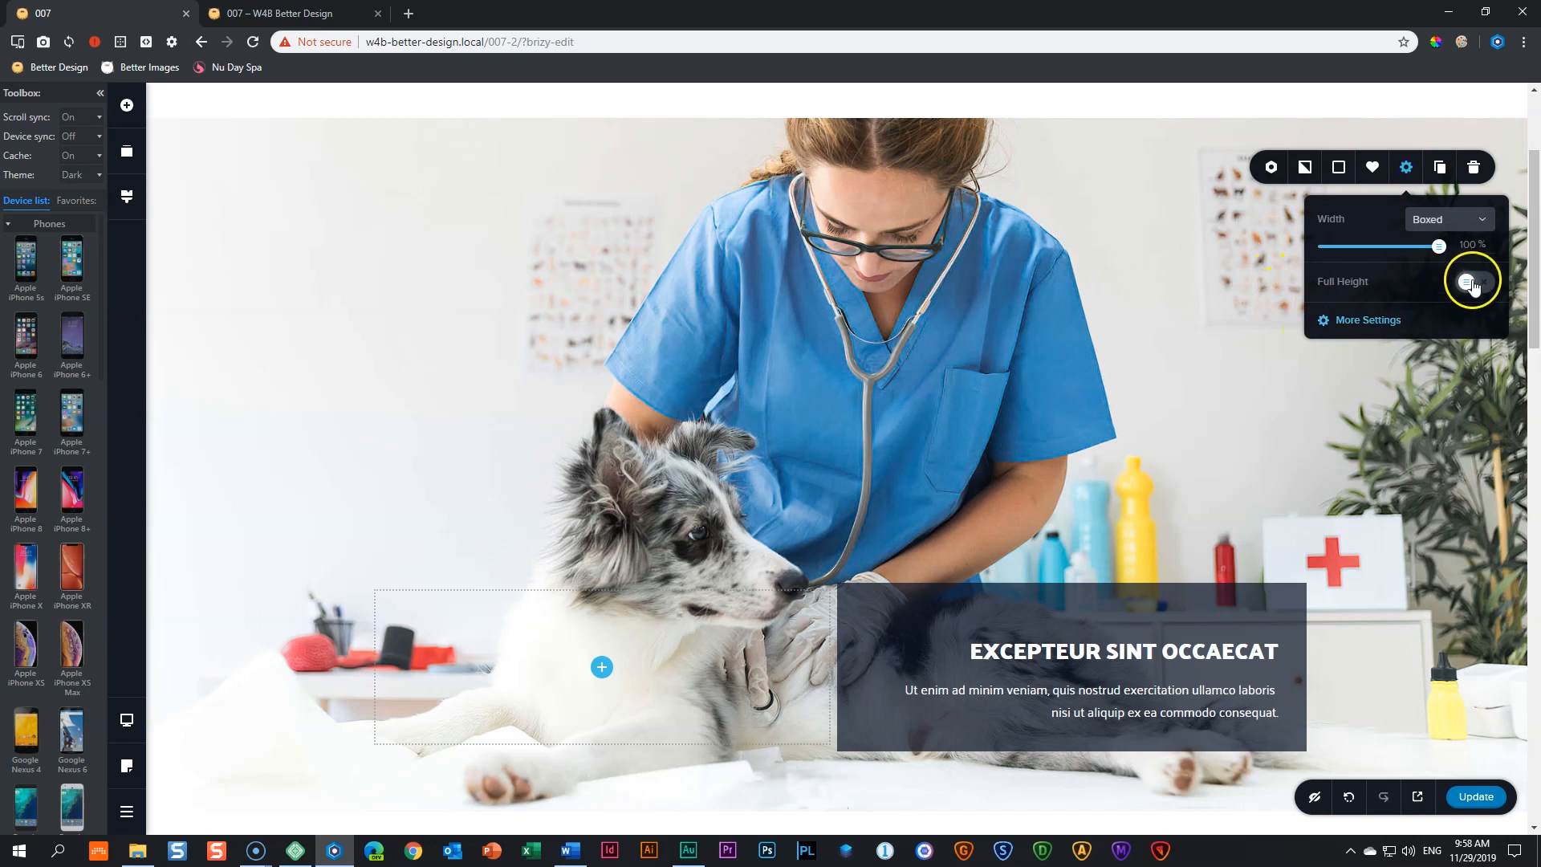
{"action": "left_click", "coordinate": [1473, 283]}
{"action": "scroll", "coordinate": [1188, 350], "scroll_direction": "down", "scroll_amount": 2}
{"action": "scroll", "coordinate": [1188, 350], "scroll_direction": "up", "scroll_amount": 2}
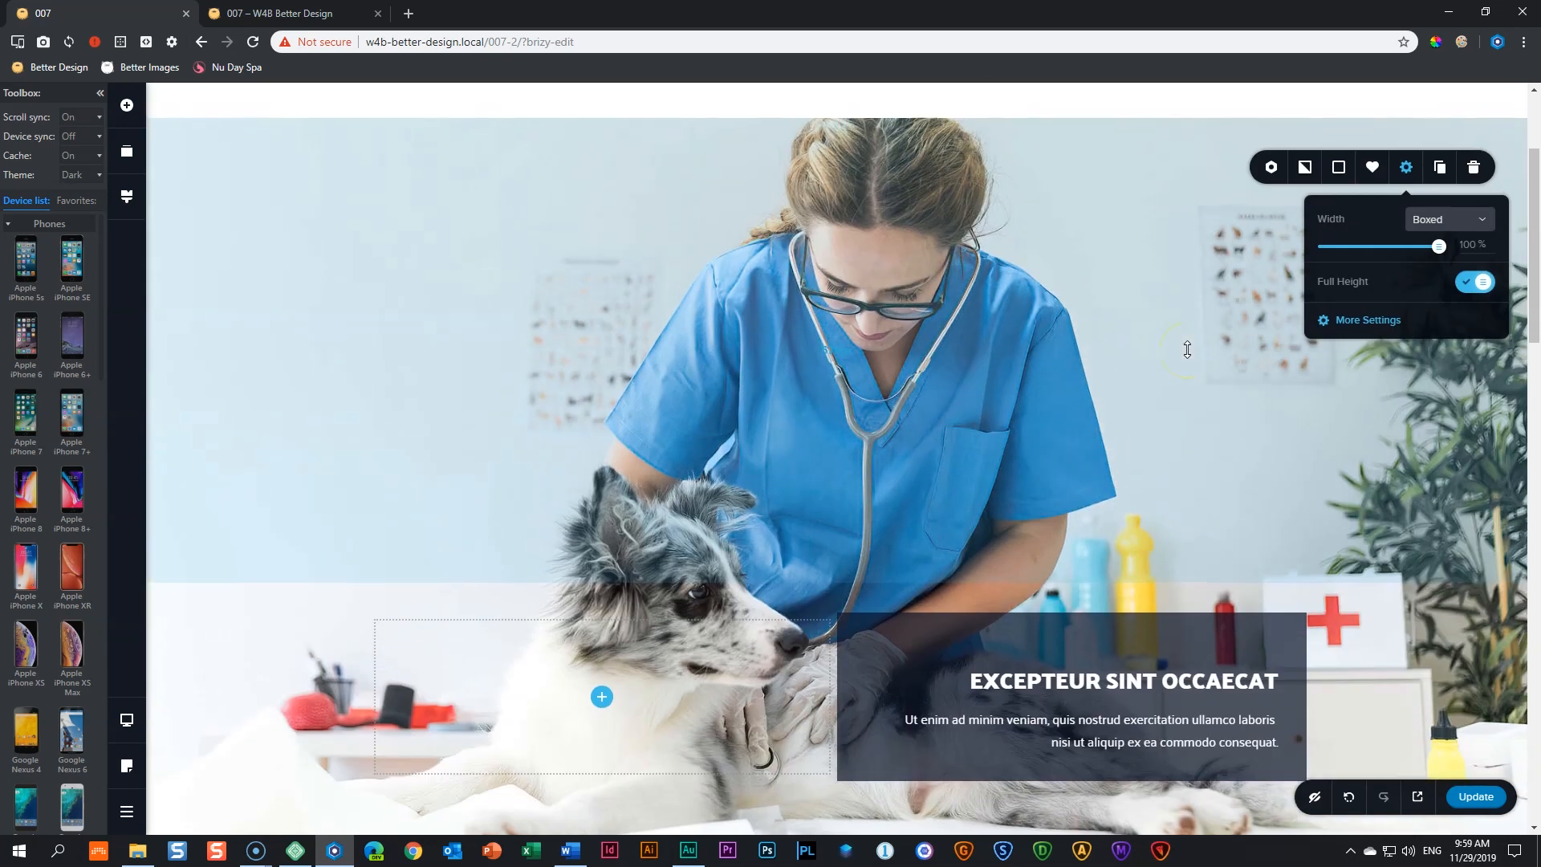
Examine the full-height photo section in Tablet view
{"action": "left_click", "coordinate": [129, 723]}
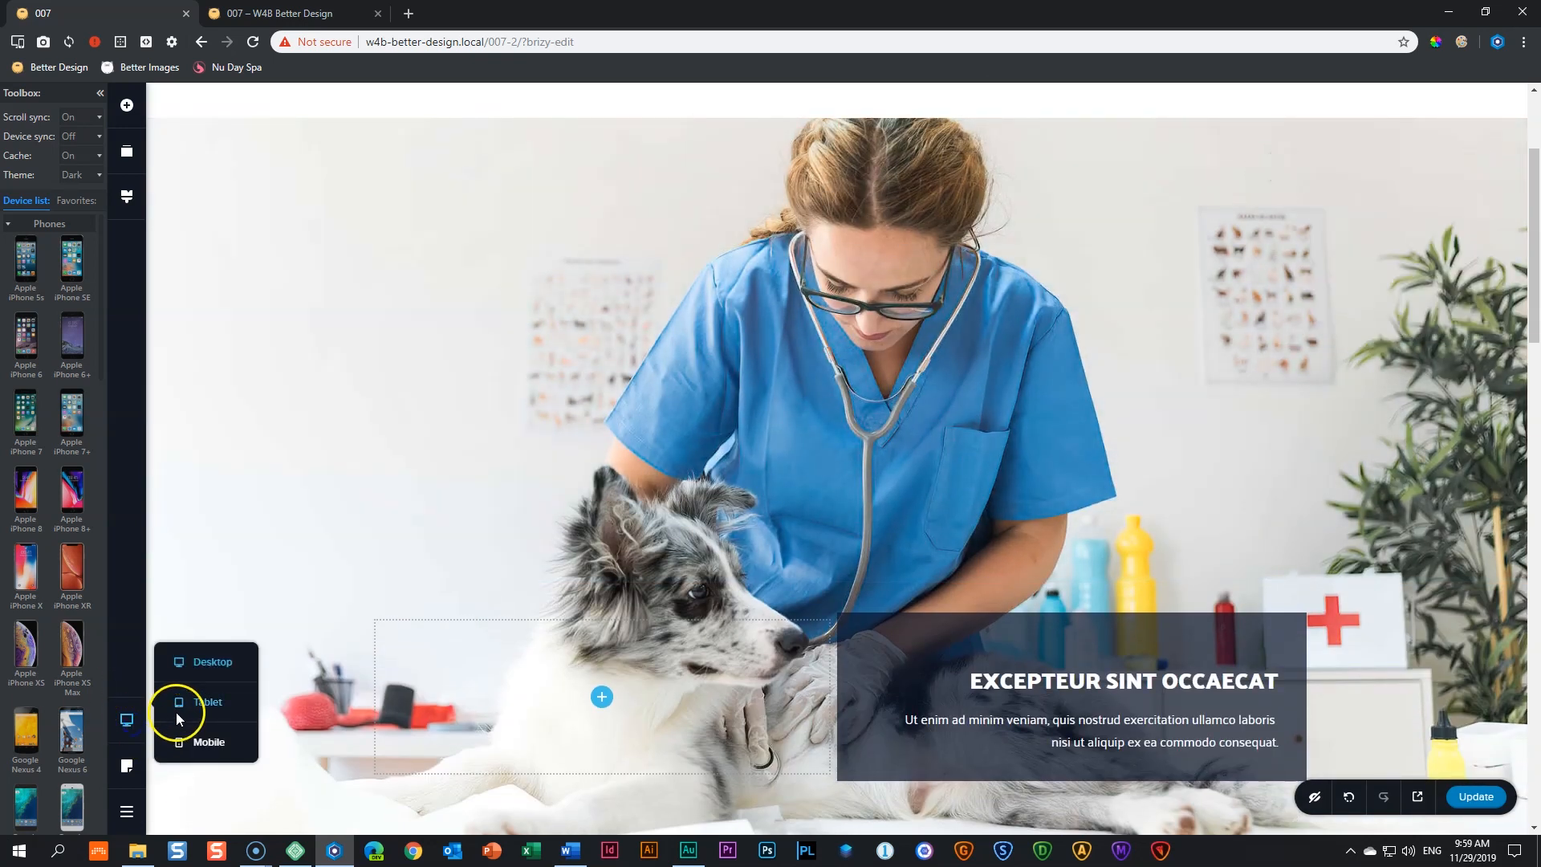
{"action": "left_click", "coordinate": [183, 707]}
{"action": "scroll", "coordinate": [715, 490], "scroll_direction": "down", "scroll_amount": 2}
{"action": "scroll", "coordinate": [715, 490], "scroll_direction": "up", "scroll_amount": 1}
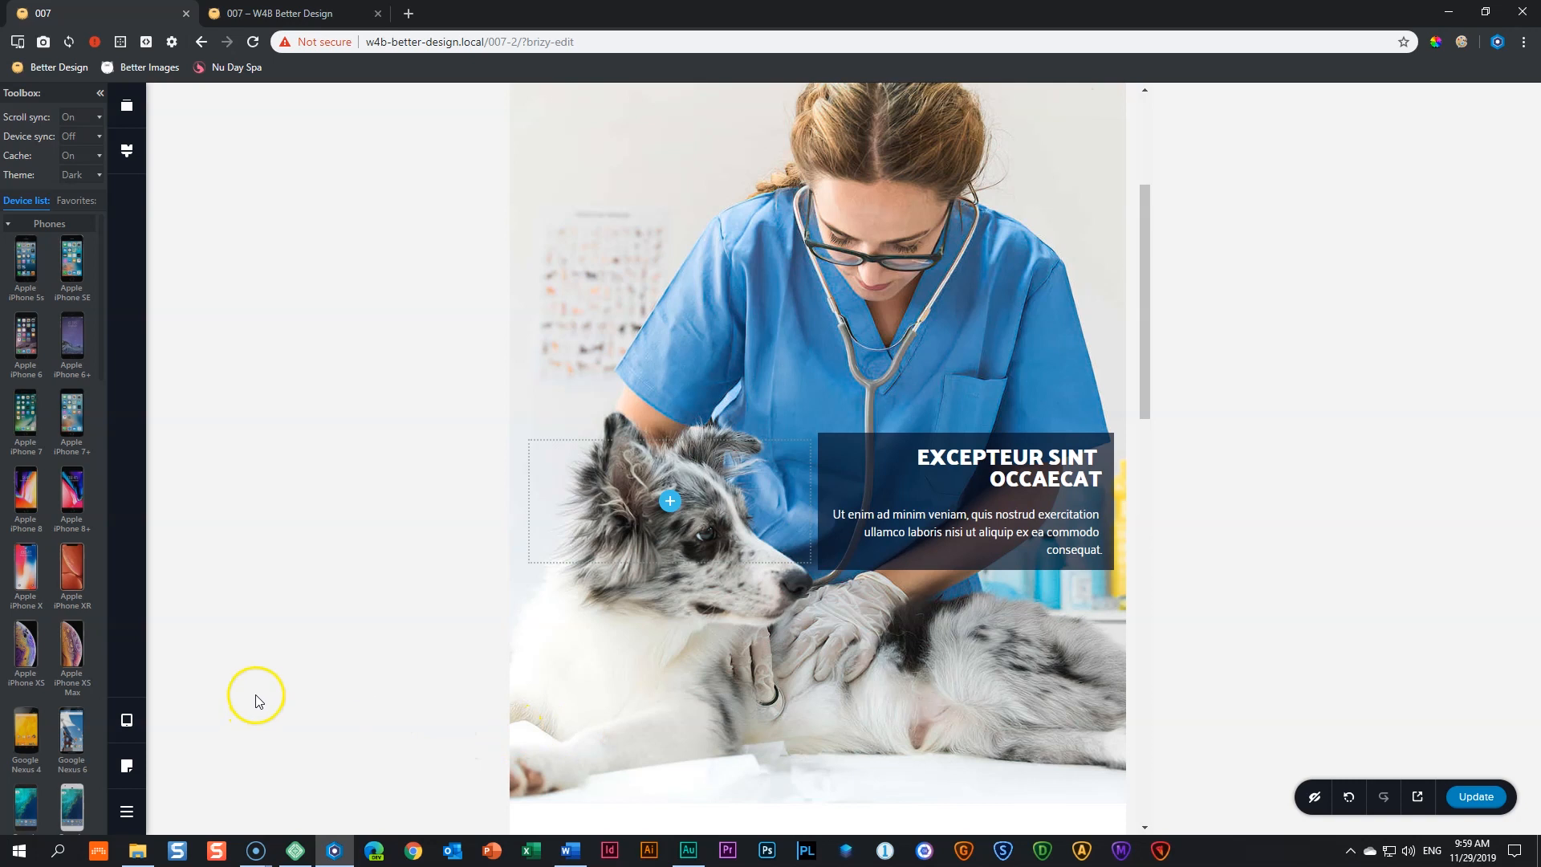
In Mobile view, move the focal point of the full-height section's background image slightly to the left
{"action": "left_click", "coordinate": [127, 720]}
{"action": "left_click", "coordinate": [200, 745]}
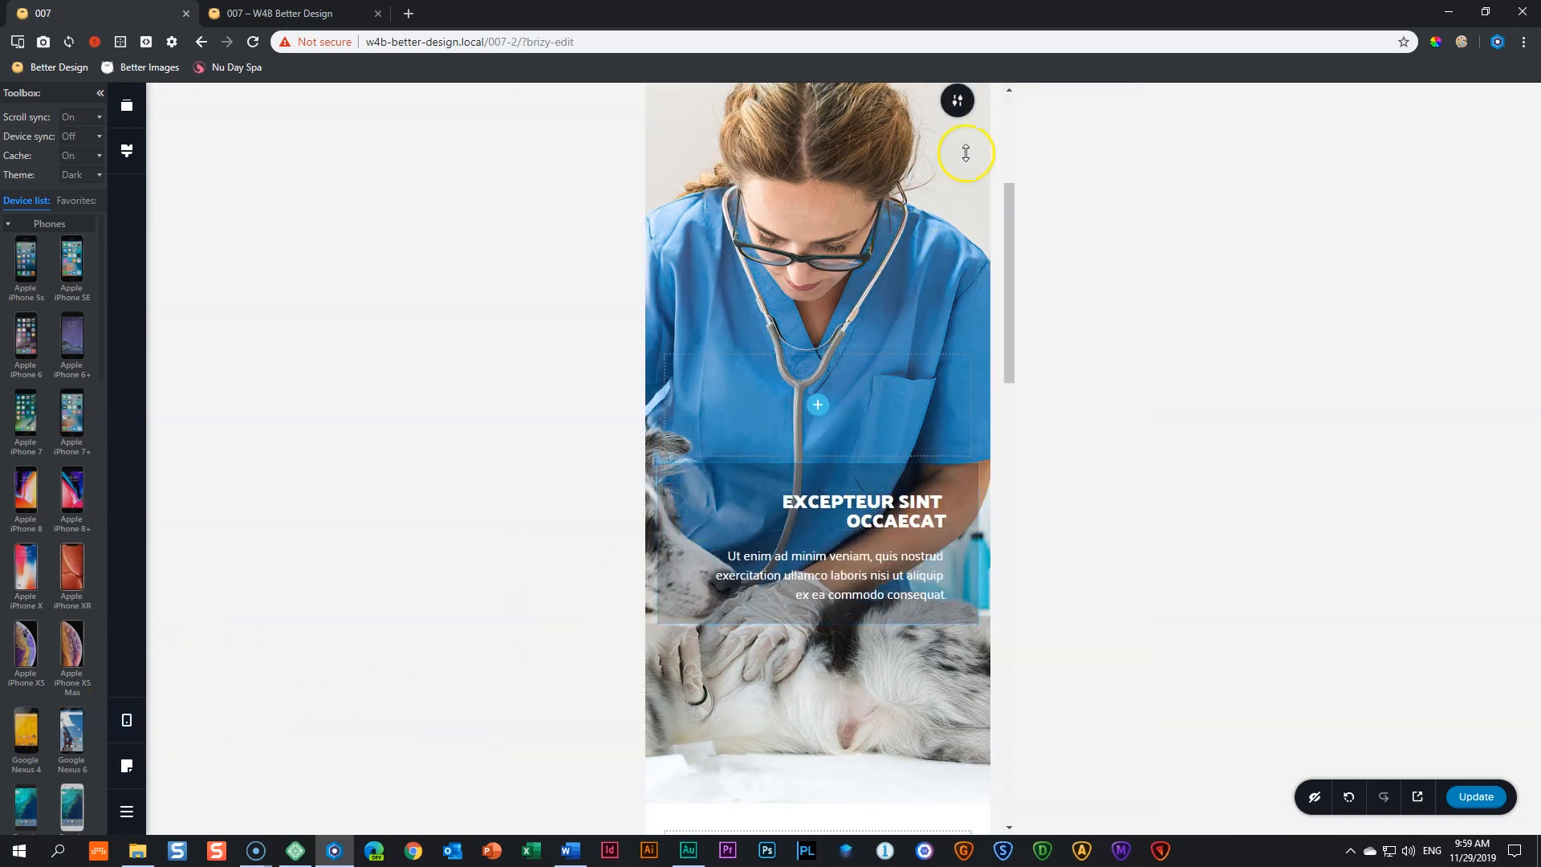
{"action": "left_click", "coordinate": [959, 104]}
{"action": "left_click", "coordinate": [886, 102]}
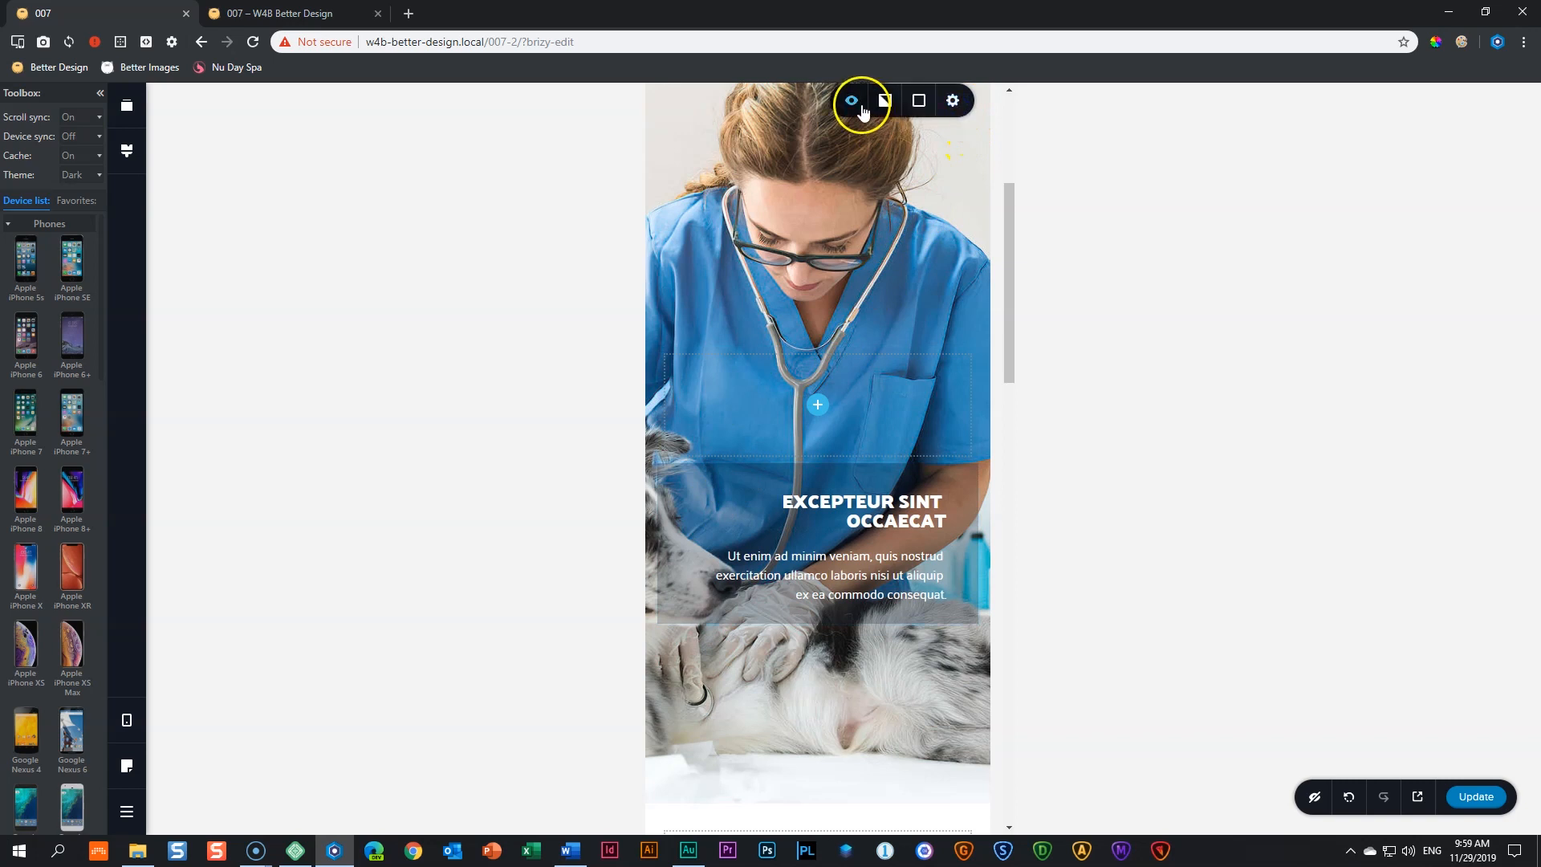
{"action": "left_click", "coordinate": [903, 264]}
{"action": "left_click_drag", "start_coordinate": [905, 269], "coordinate": [900, 262]}
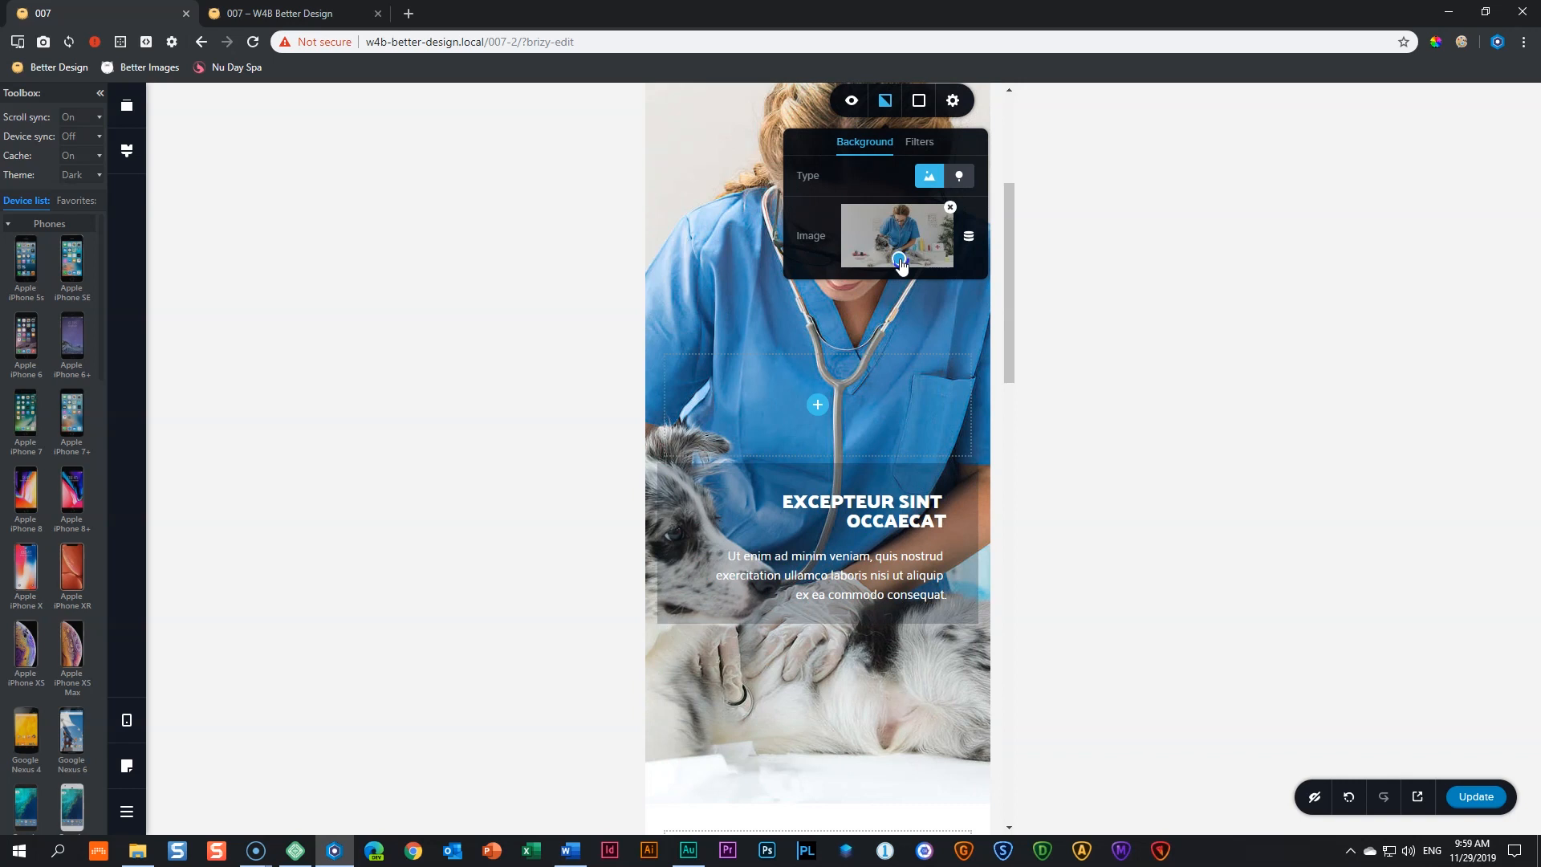
{"action": "left_click", "coordinate": [1142, 375]}
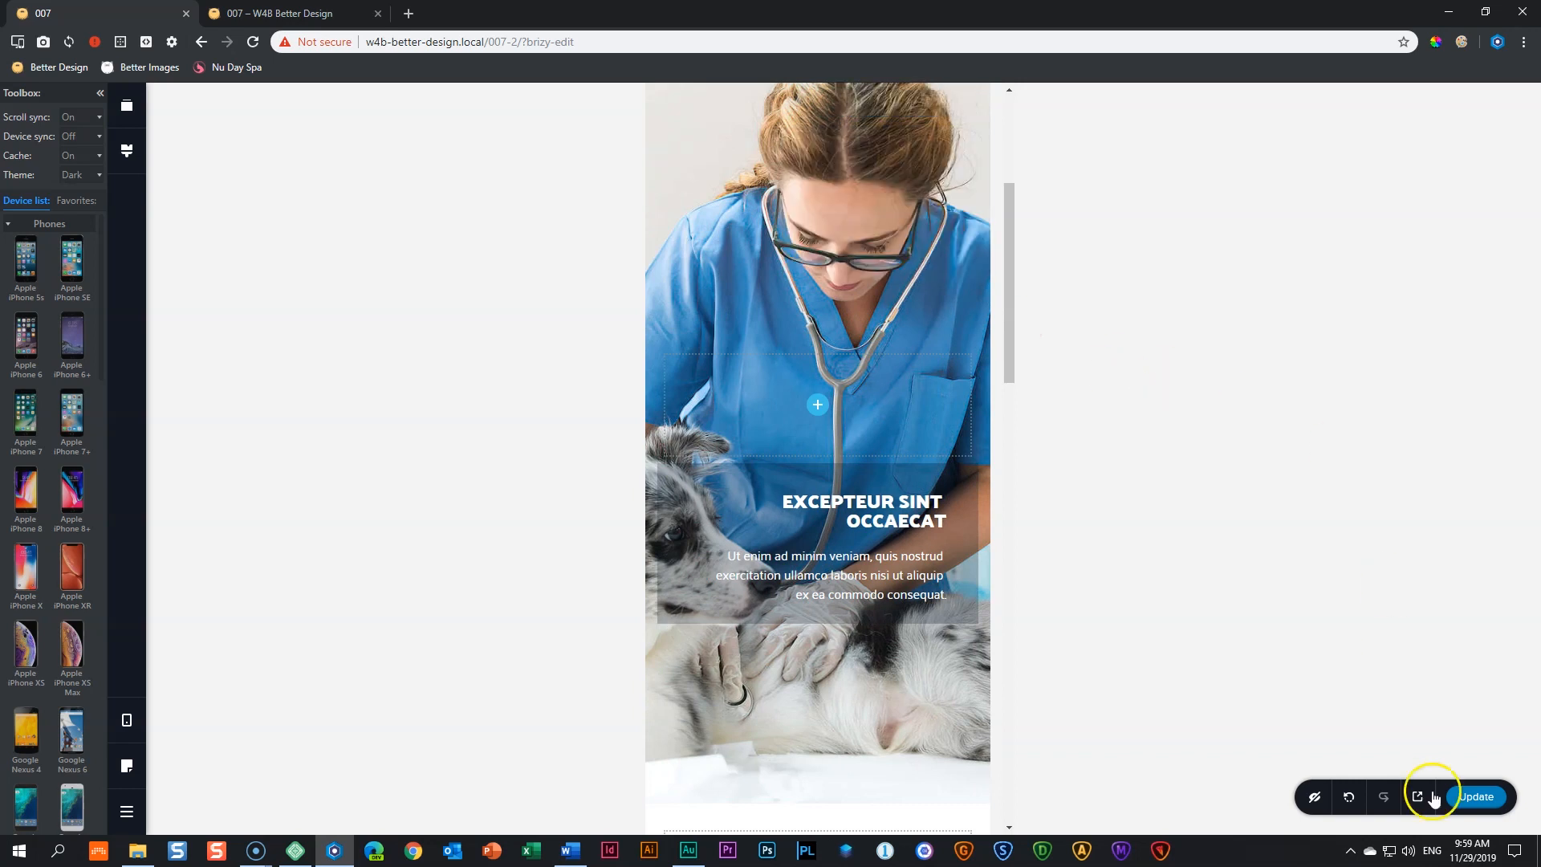
Switch to the page preview tab, refresh it and inspect the full-height photo section on the iPhone X
{"action": "left_click", "coordinate": [217, 353]}
{"action": "key", "text": "ctrl+Tab"}
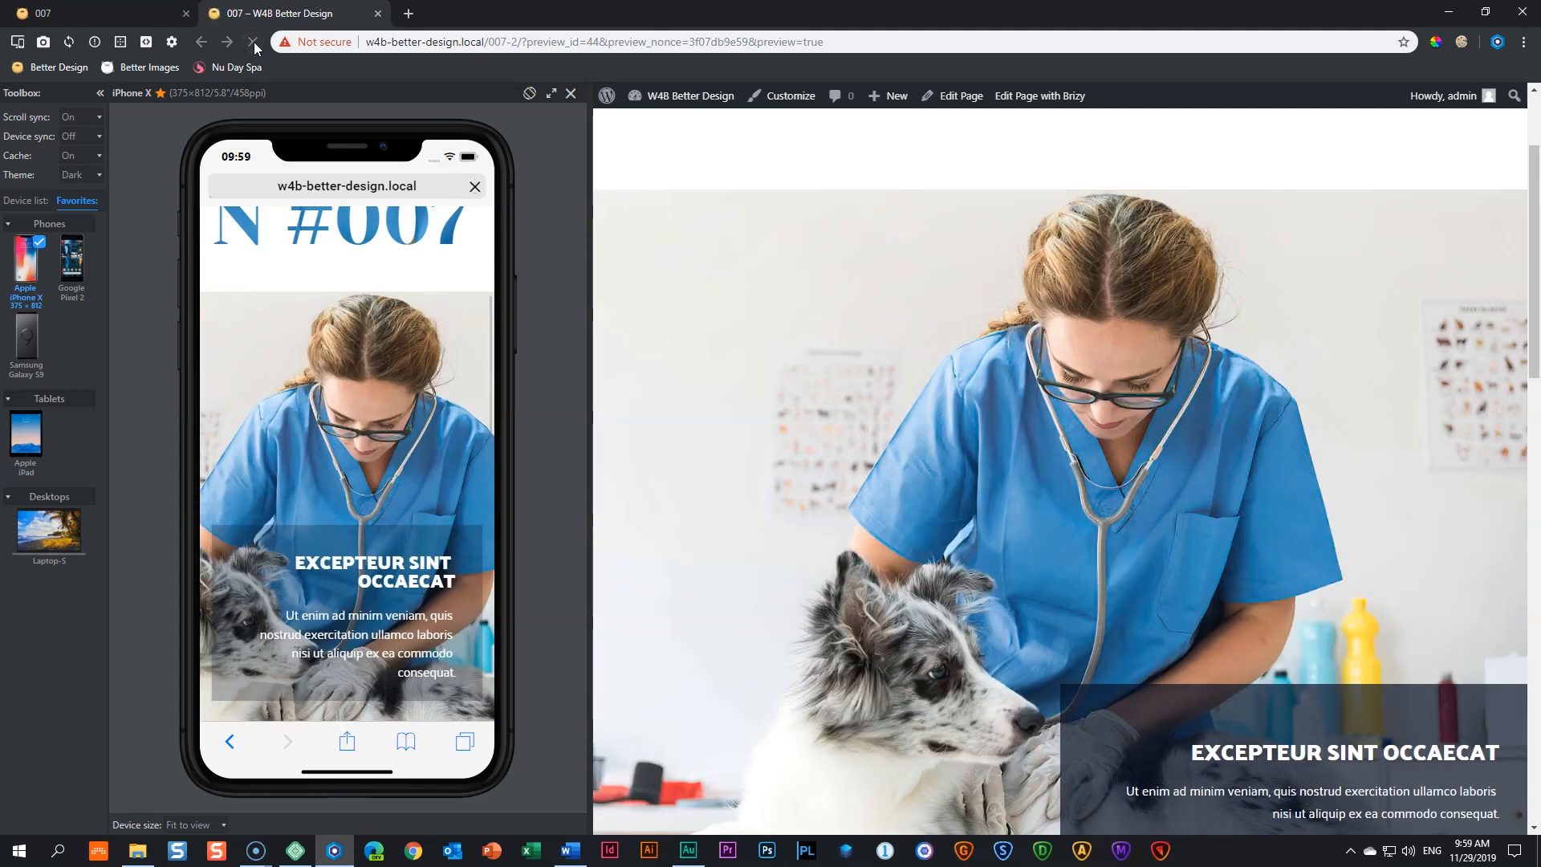
{"action": "left_click", "coordinate": [315, 350]}
{"action": "scroll", "coordinate": [315, 350], "scroll_direction": "down", "scroll_amount": 2}
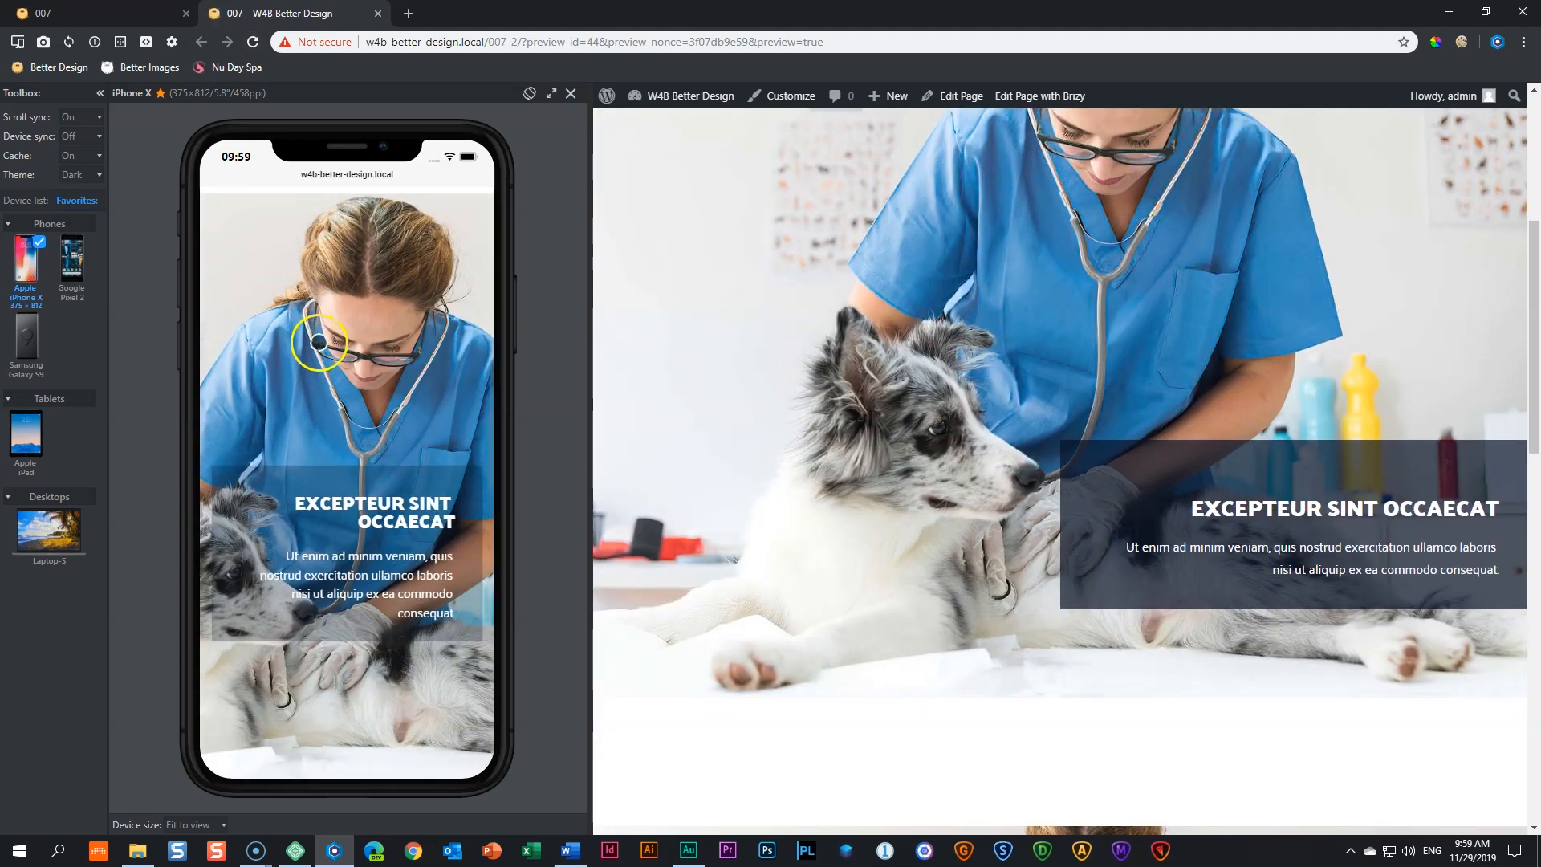
{"action": "scroll", "coordinate": [320, 343], "scroll_direction": "up", "scroll_amount": 1}
{"action": "scroll", "coordinate": [320, 343], "scroll_direction": "down", "scroll_amount": 1}
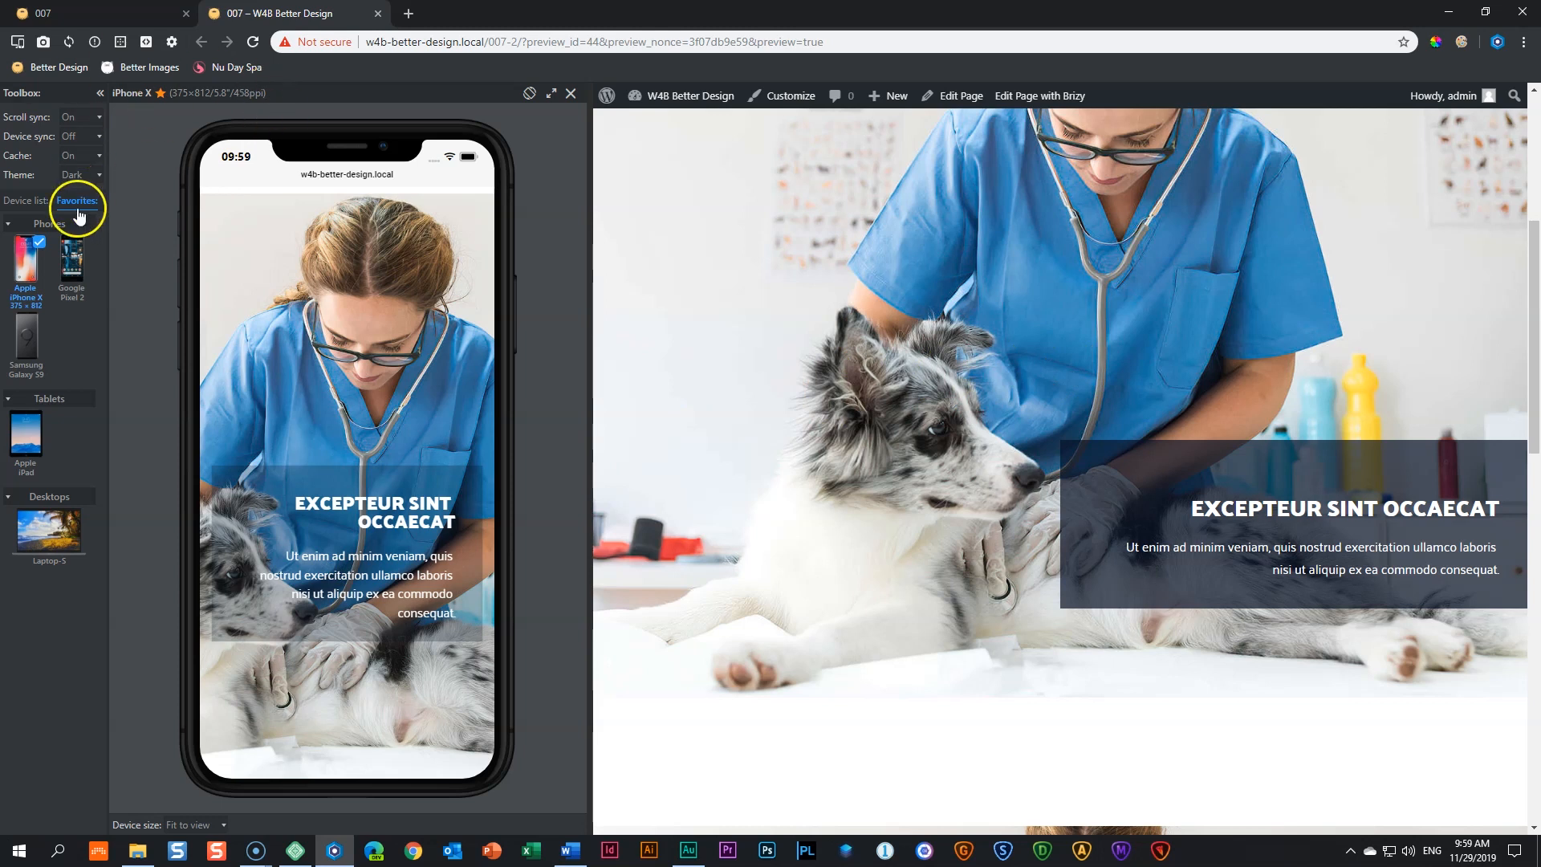
Compare the full-height photo section on the iPad and Laptop-S previews, returning to the iPhone X
{"action": "left_click", "coordinate": [26, 431]}
{"action": "left_click", "coordinate": [49, 529]}
{"action": "left_click", "coordinate": [26, 431]}
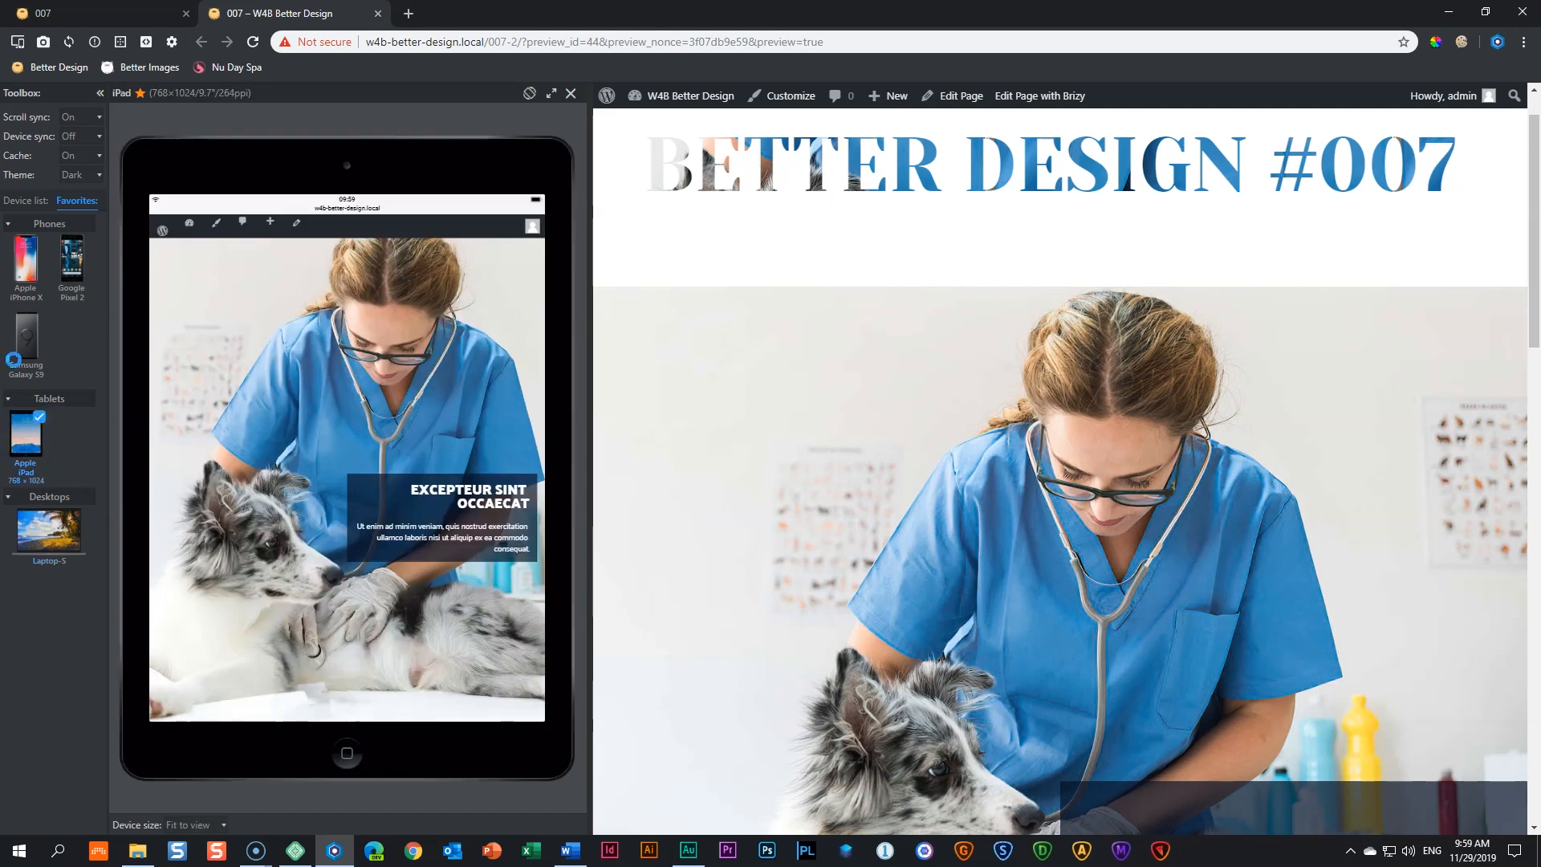
{"action": "left_click", "coordinate": [33, 263]}
{"action": "scroll", "coordinate": [415, 420], "scroll_direction": "down", "scroll_amount": 4}
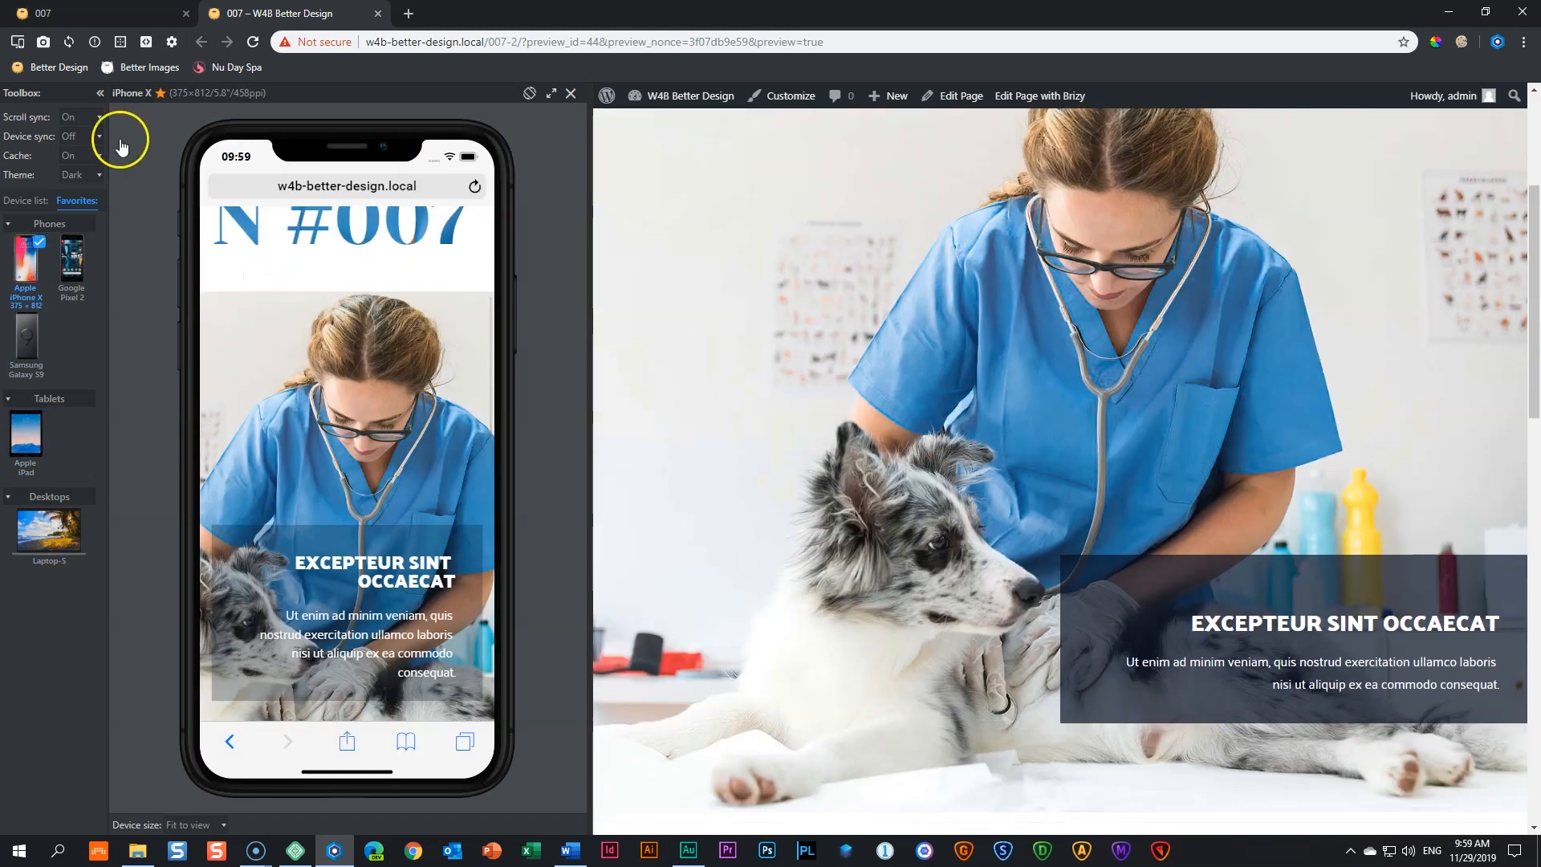
Return to the page editor's tab, restore Desktop view and duplicate the standard-height photo section below the full-height one
{"action": "left_click", "coordinate": [129, 16]}
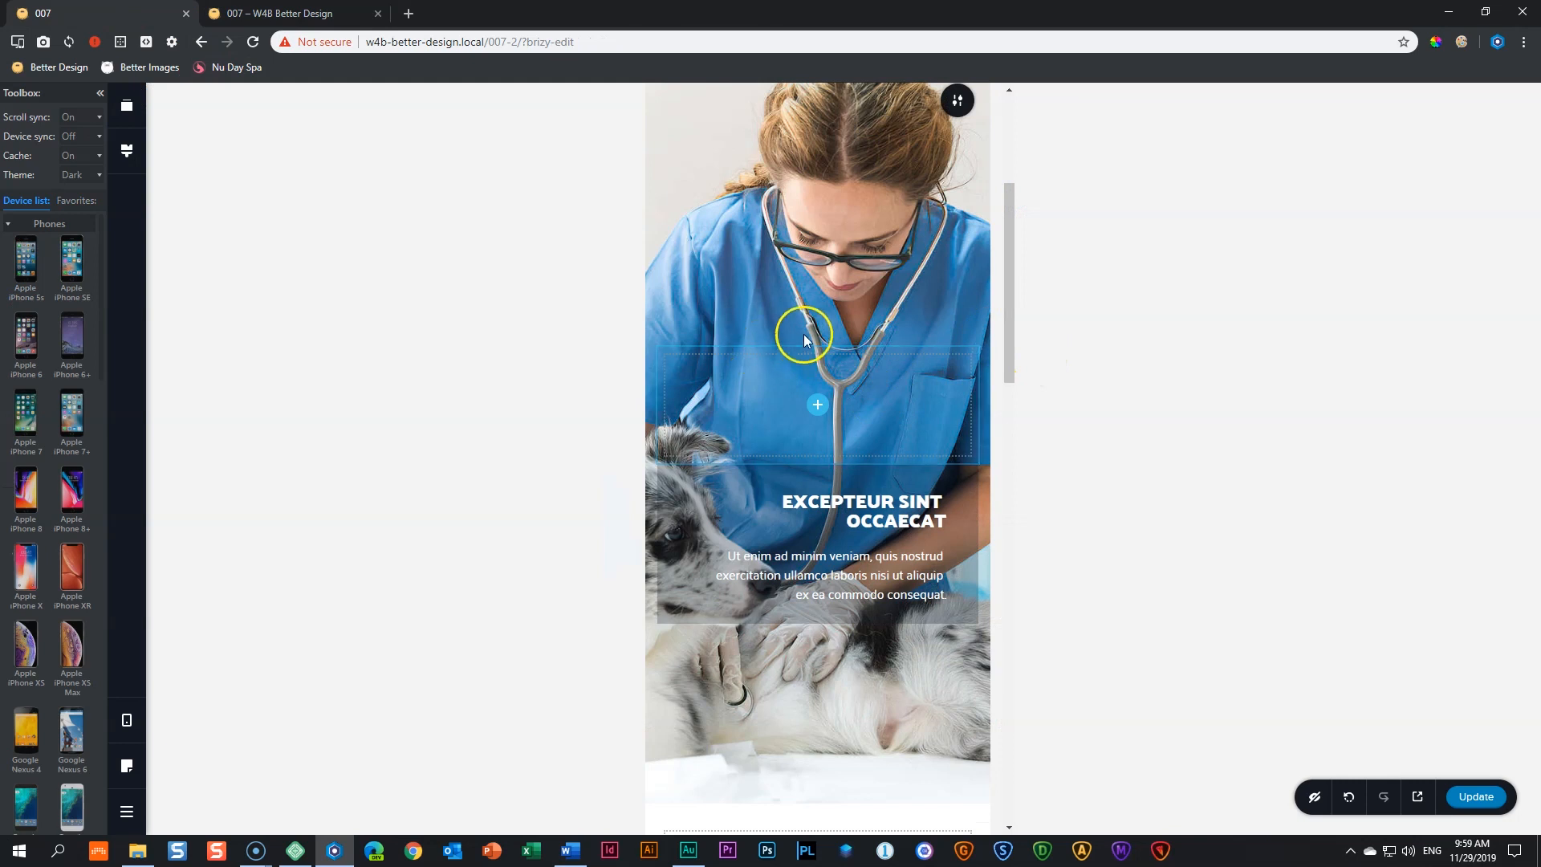
{"action": "left_click", "coordinate": [141, 719]}
{"action": "left_click", "coordinate": [201, 661]}
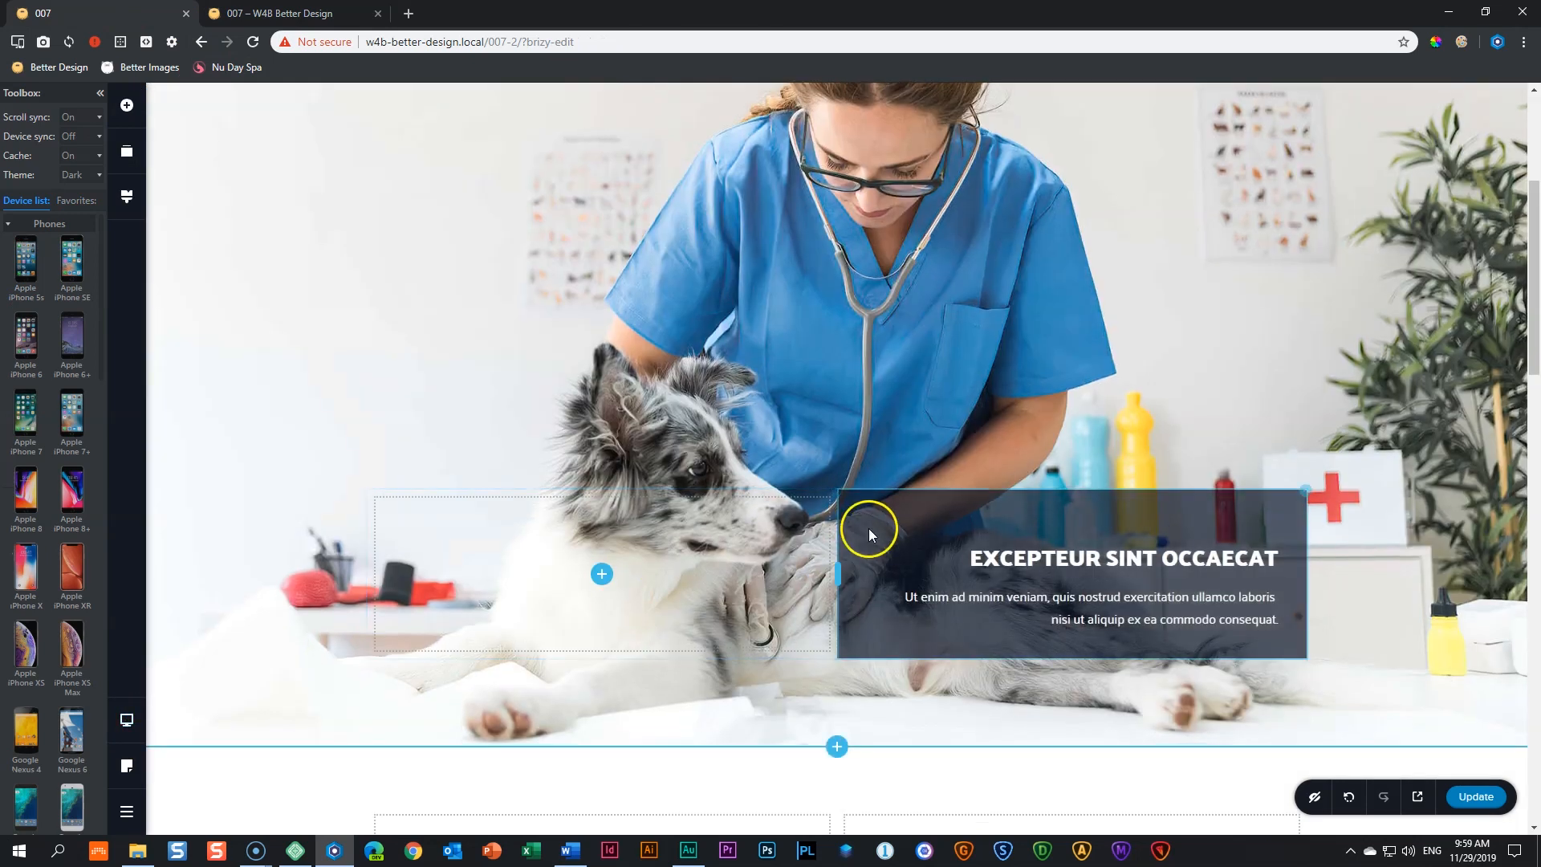
{"action": "scroll", "coordinate": [869, 528], "scroll_direction": "down", "scroll_amount": 9}
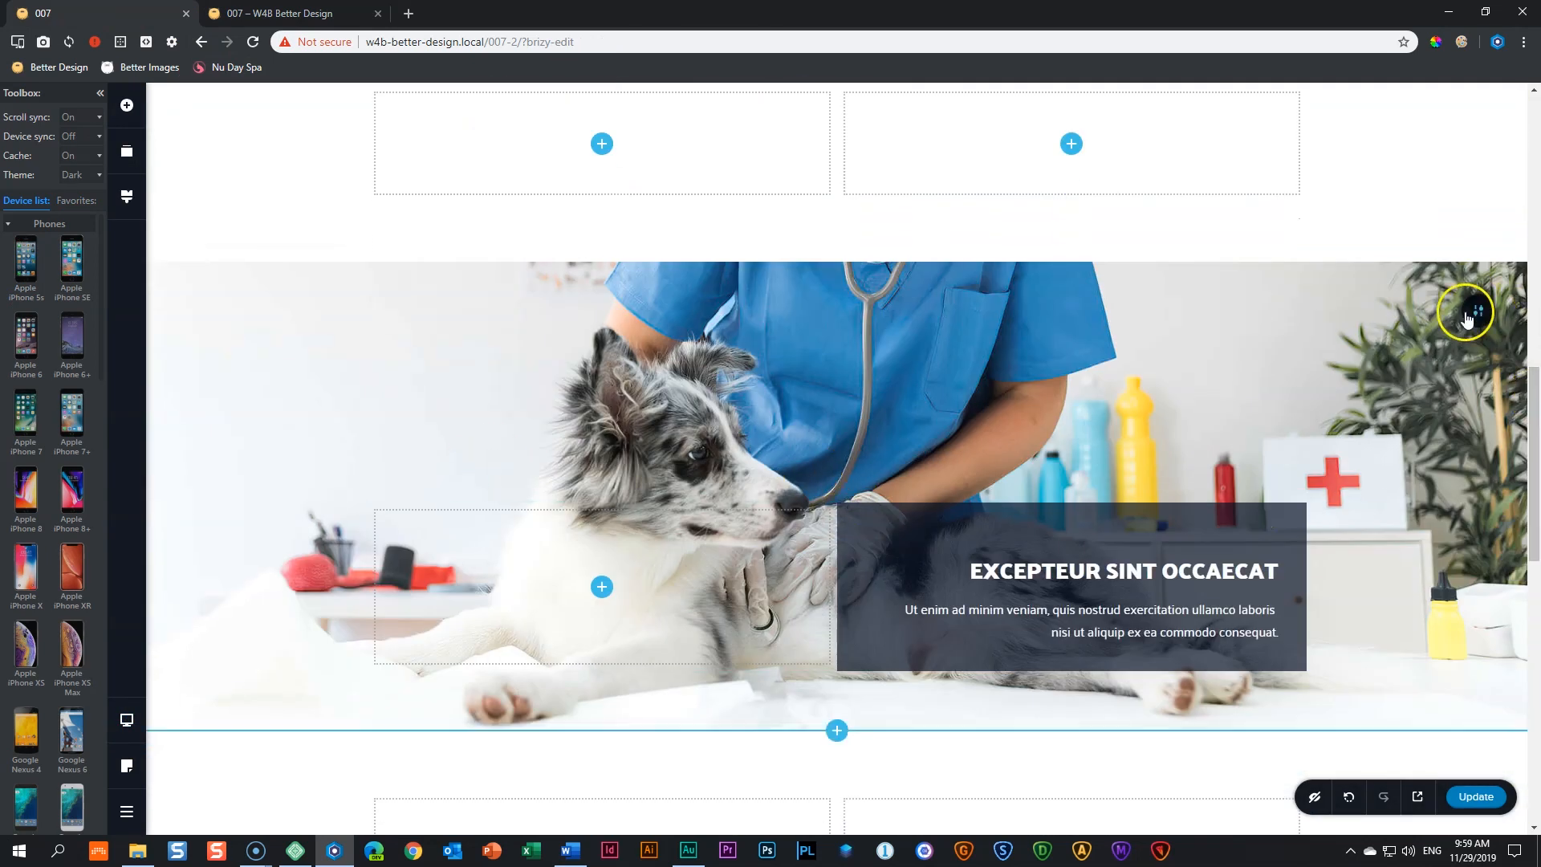
{"action": "left_click", "coordinate": [1478, 310]}
{"action": "left_click", "coordinate": [1435, 314]}
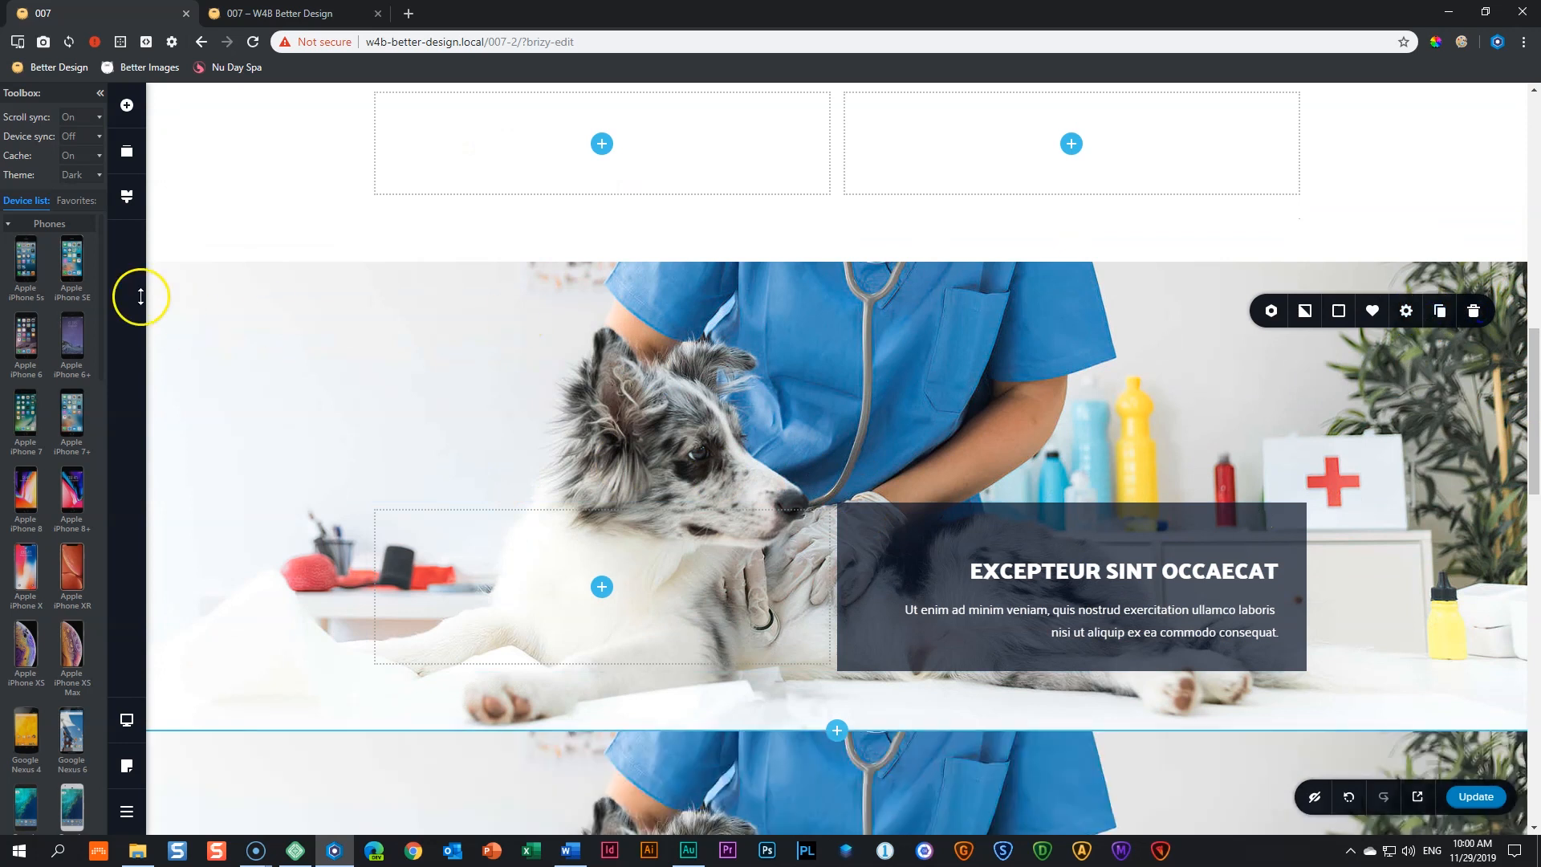
Move a standard-height photo section directly beneath the title block and insert a blank block below it
{"action": "left_click", "coordinate": [127, 150]}
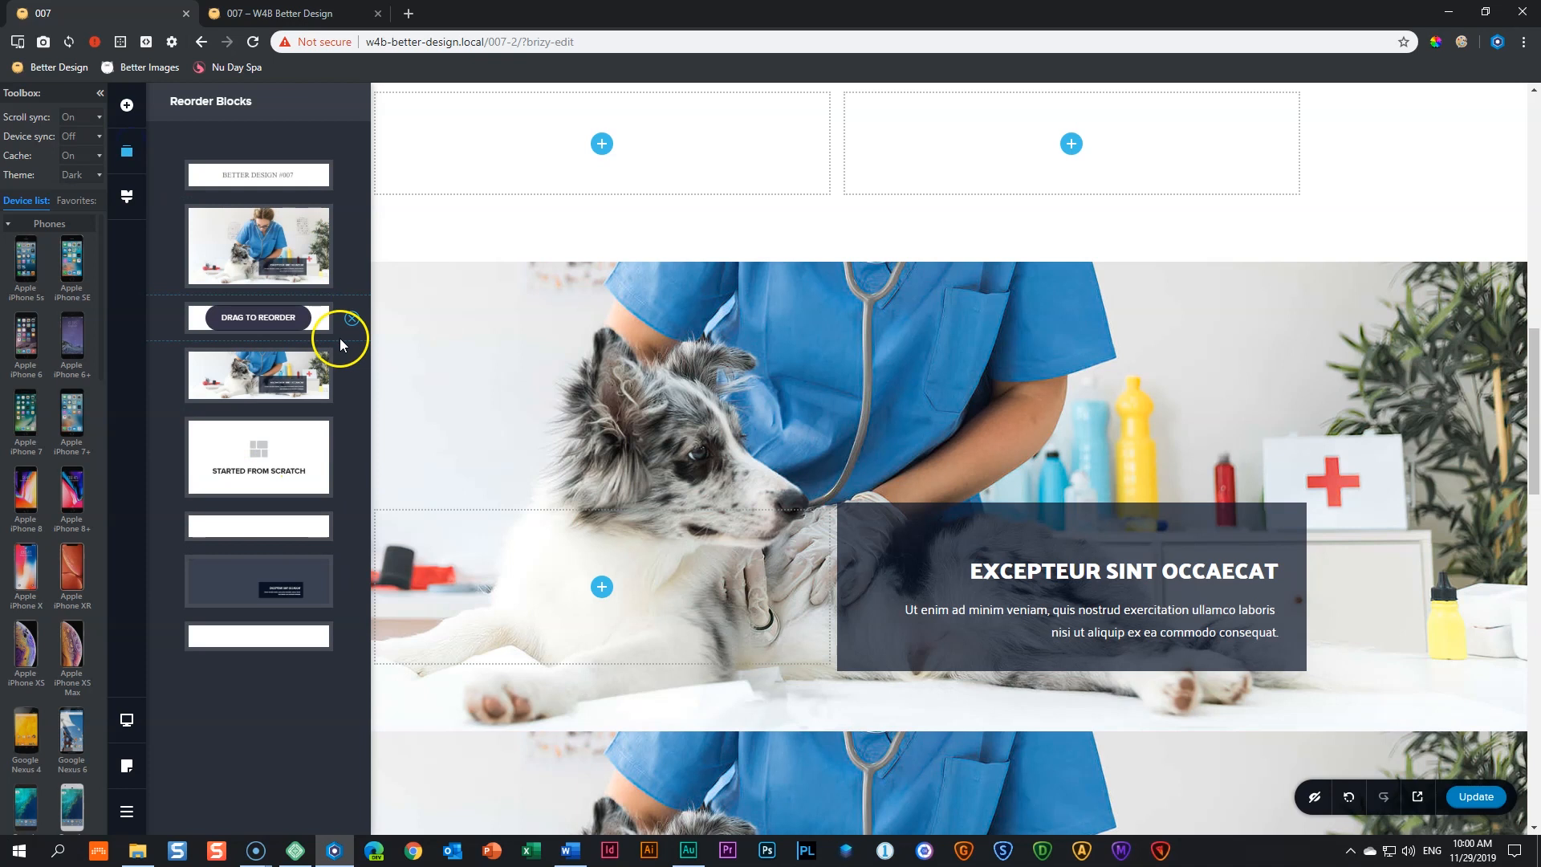
{"action": "left_click_drag", "start_coordinate": [317, 458], "coordinate": [268, 217]}
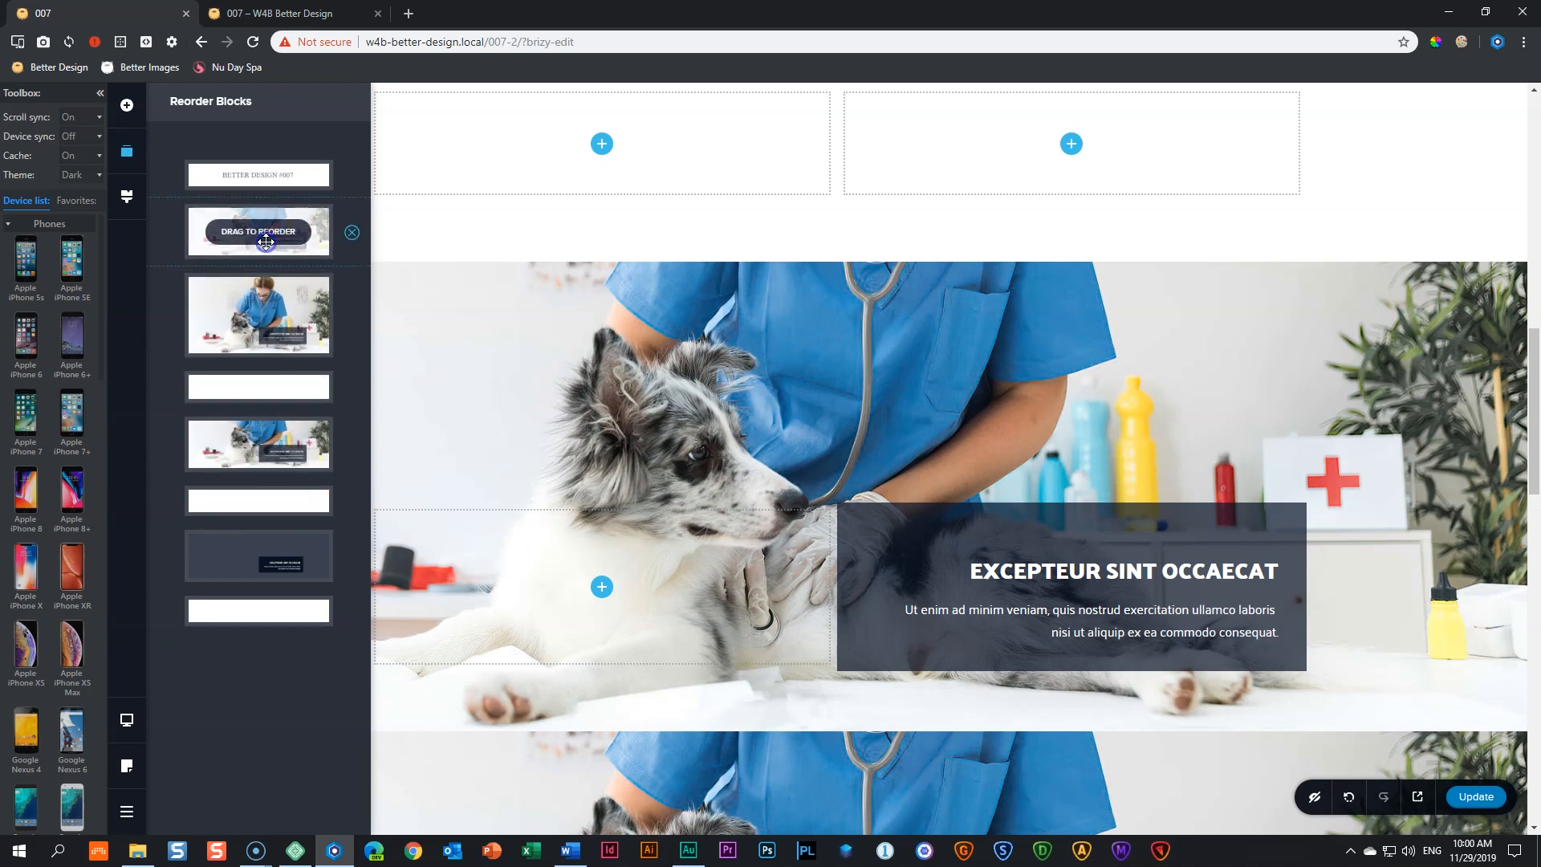
{"action": "scroll", "coordinate": [802, 361], "scroll_direction": "down", "scroll_amount": 3}
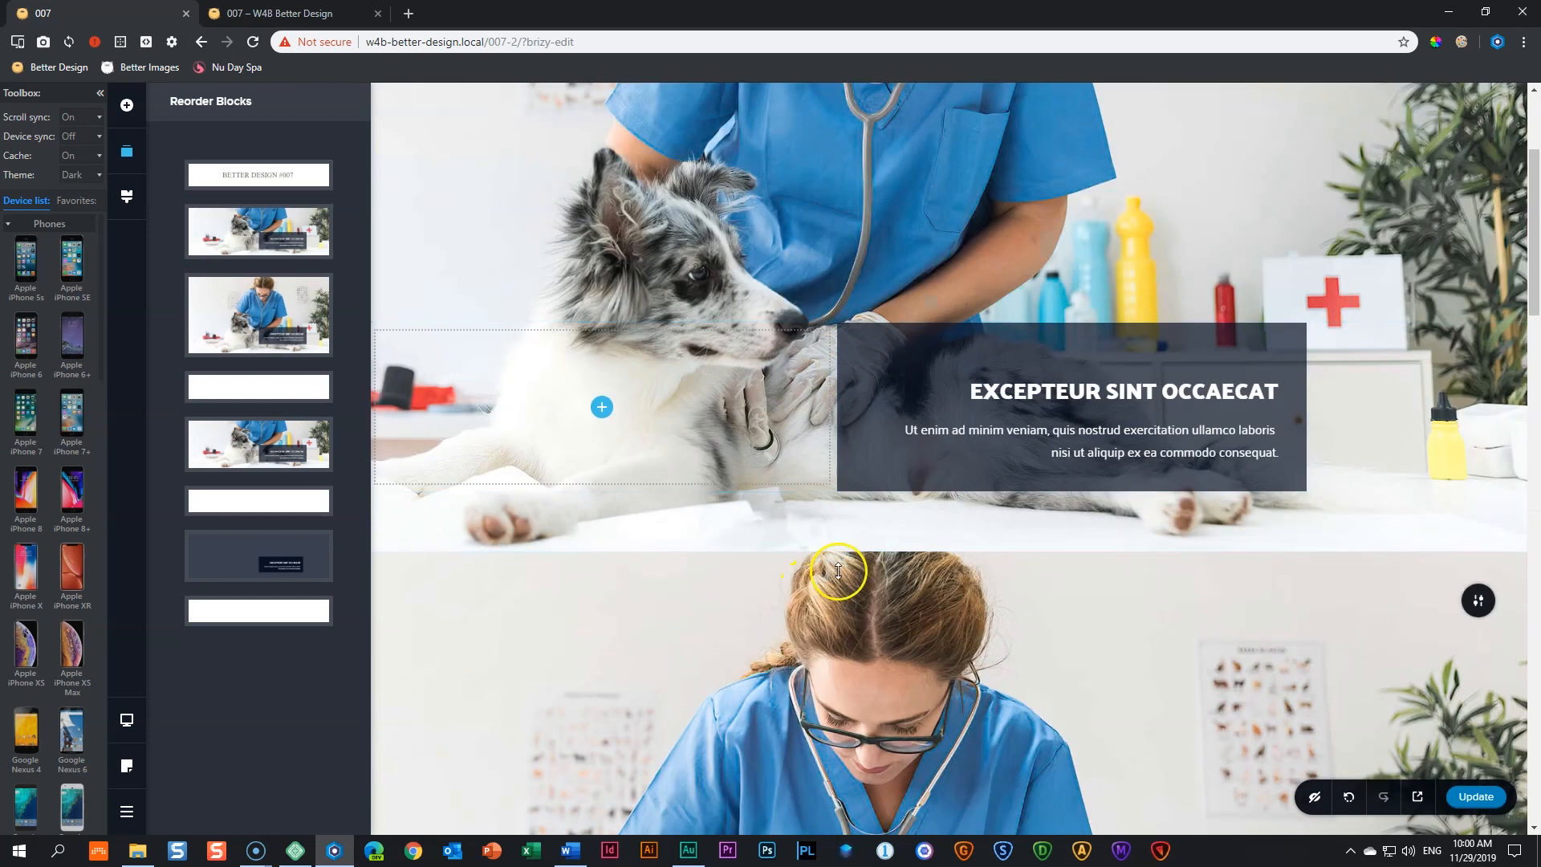
{"action": "left_click", "coordinate": [836, 551]}
{"action": "left_click", "coordinate": [600, 265]}
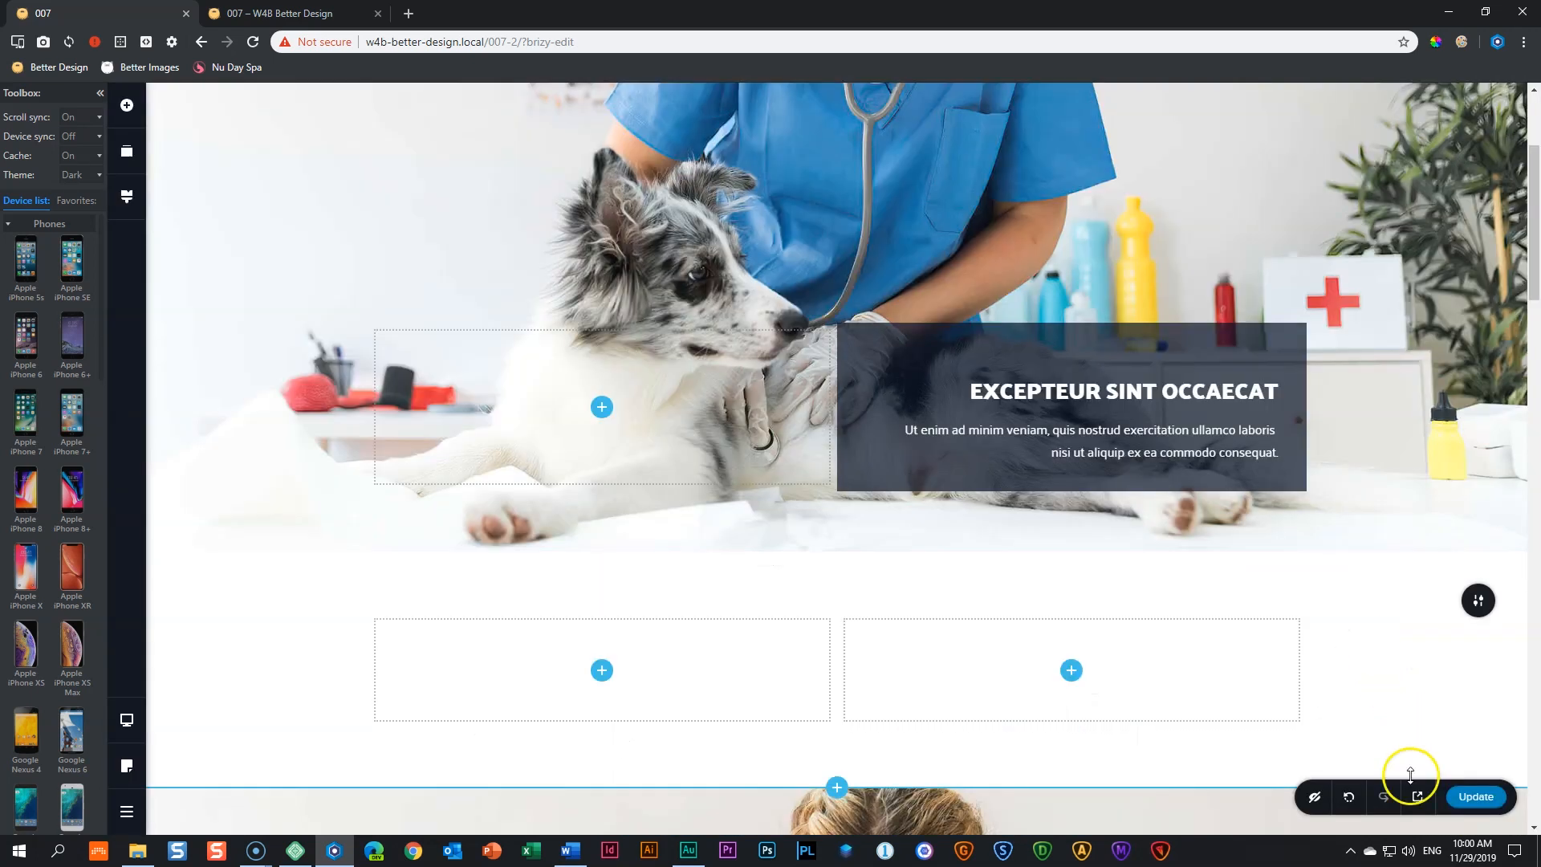
Replace the background image of the photo section beneath the title with Flowers.jpg from the media library
{"action": "scroll", "coordinate": [1215, 542], "scroll_direction": "up", "scroll_amount": 3}
{"action": "scroll", "coordinate": [1216, 542], "scroll_direction": "down", "scroll_amount": 1}
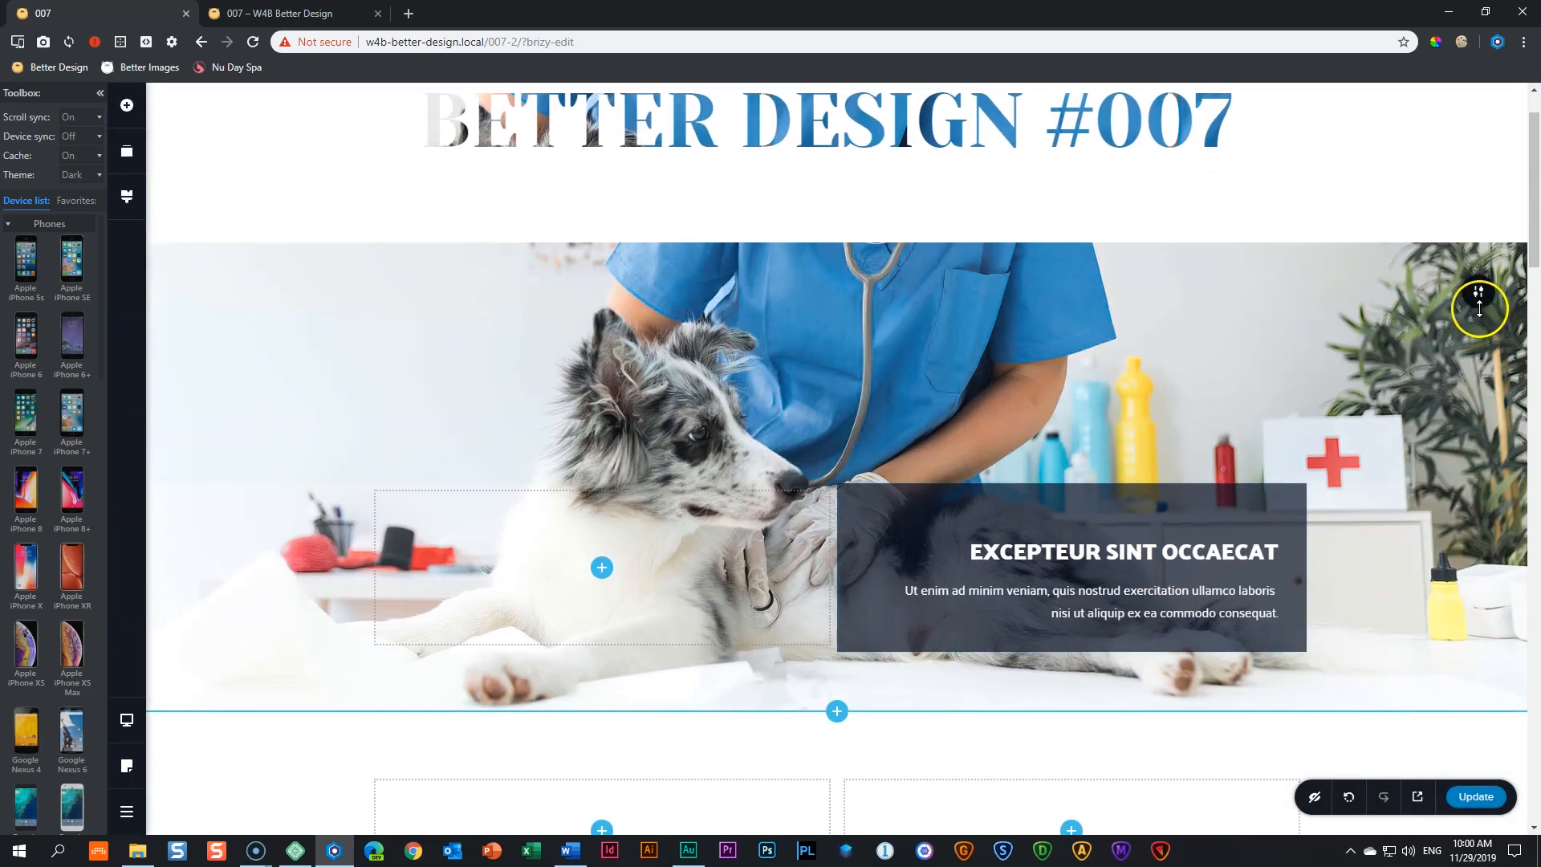
{"action": "mouse_move", "coordinate": [1479, 295]}
{"action": "left_click", "coordinate": [1305, 292]}
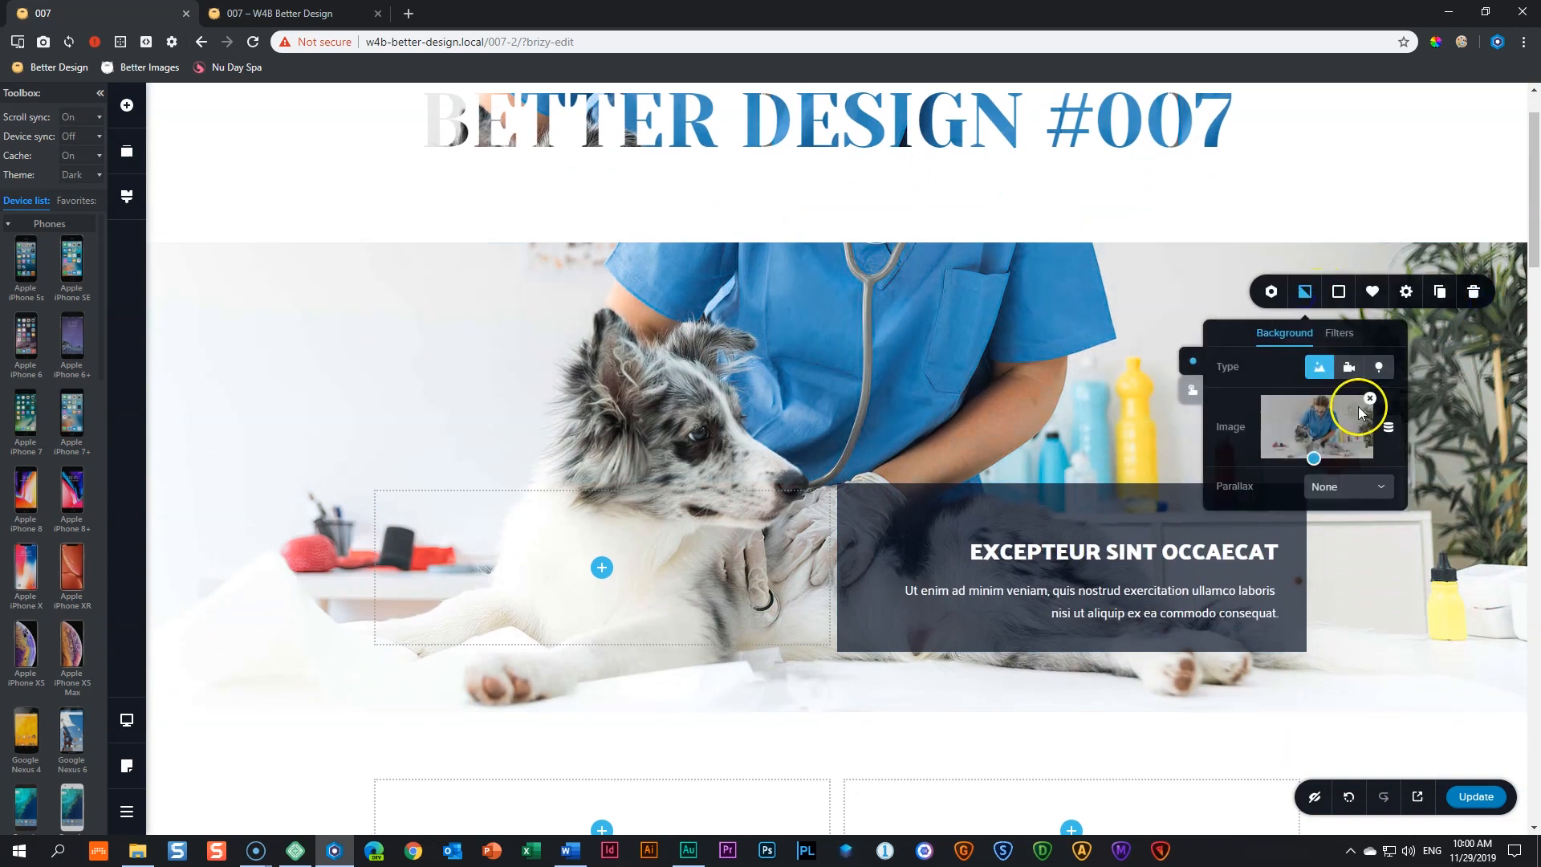
{"action": "left_click", "coordinate": [1369, 403]}
{"action": "left_click", "coordinate": [1321, 424]}
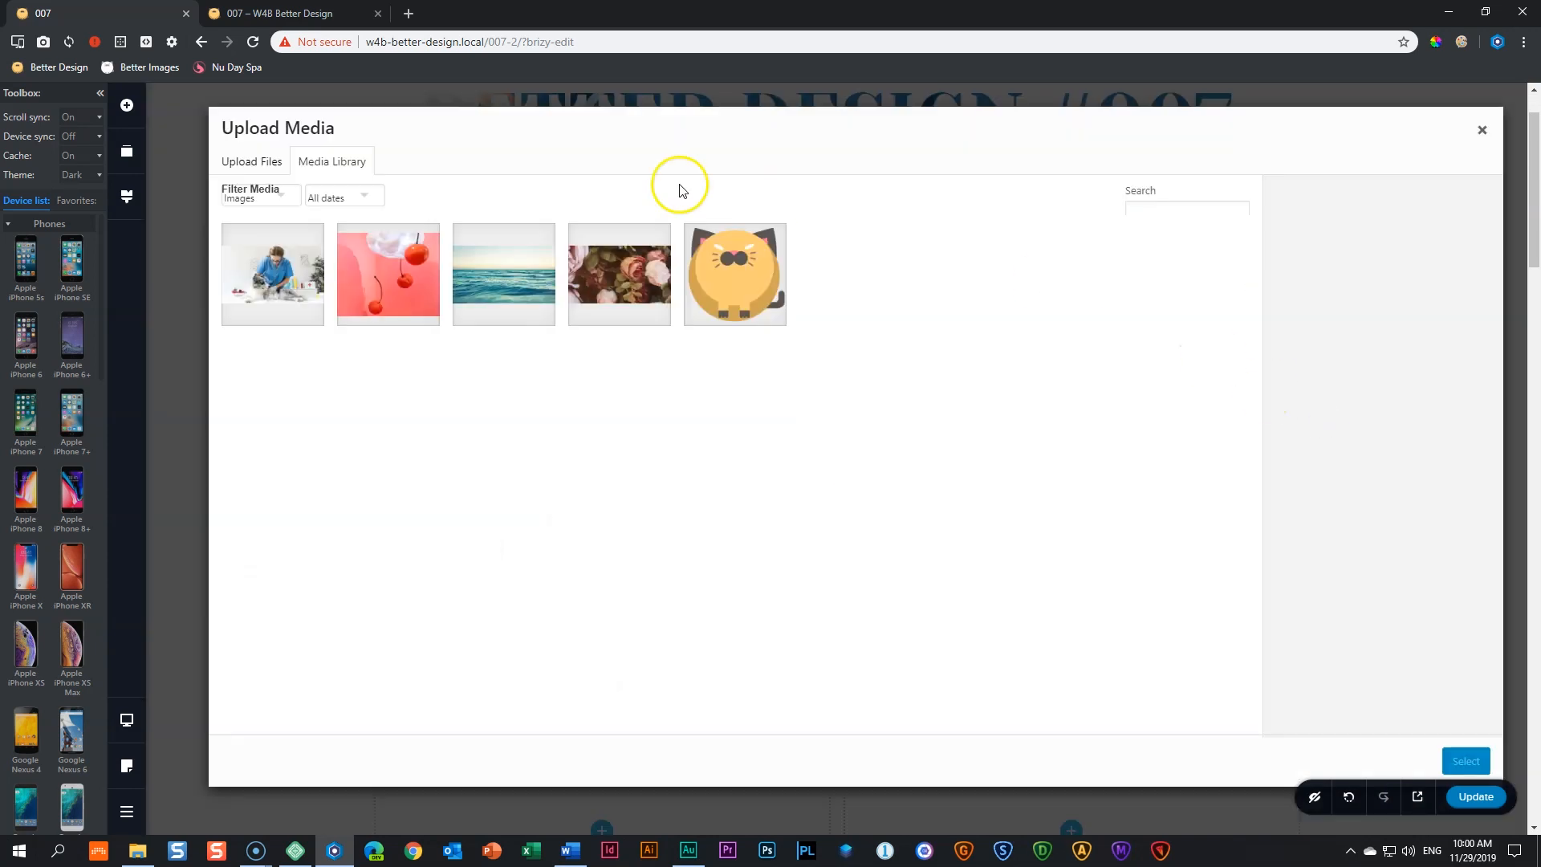
{"action": "left_click", "coordinate": [609, 286]}
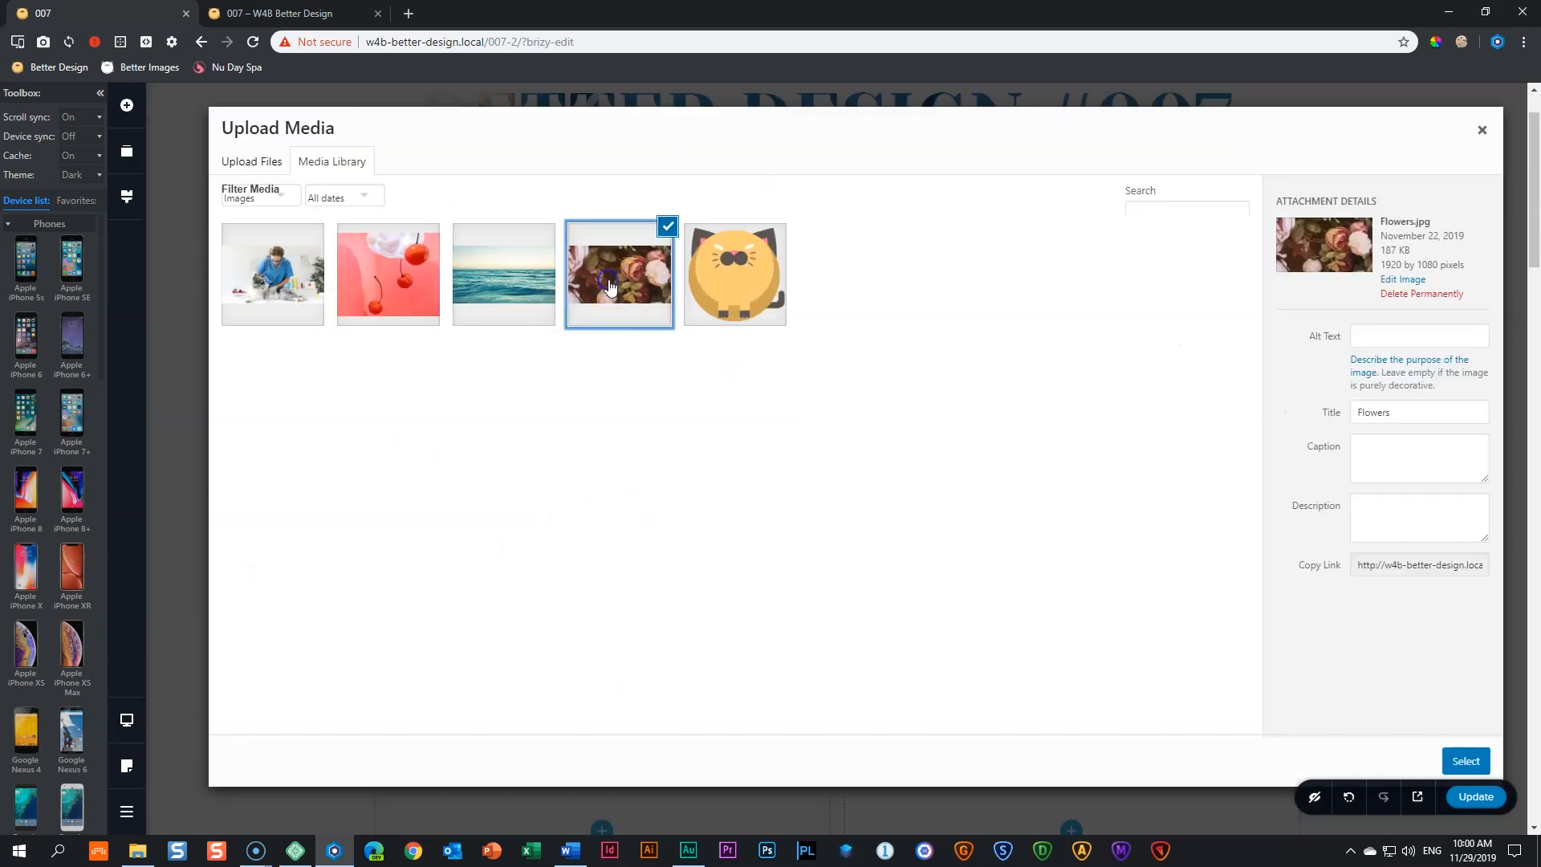
{"action": "left_click", "coordinate": [1466, 761]}
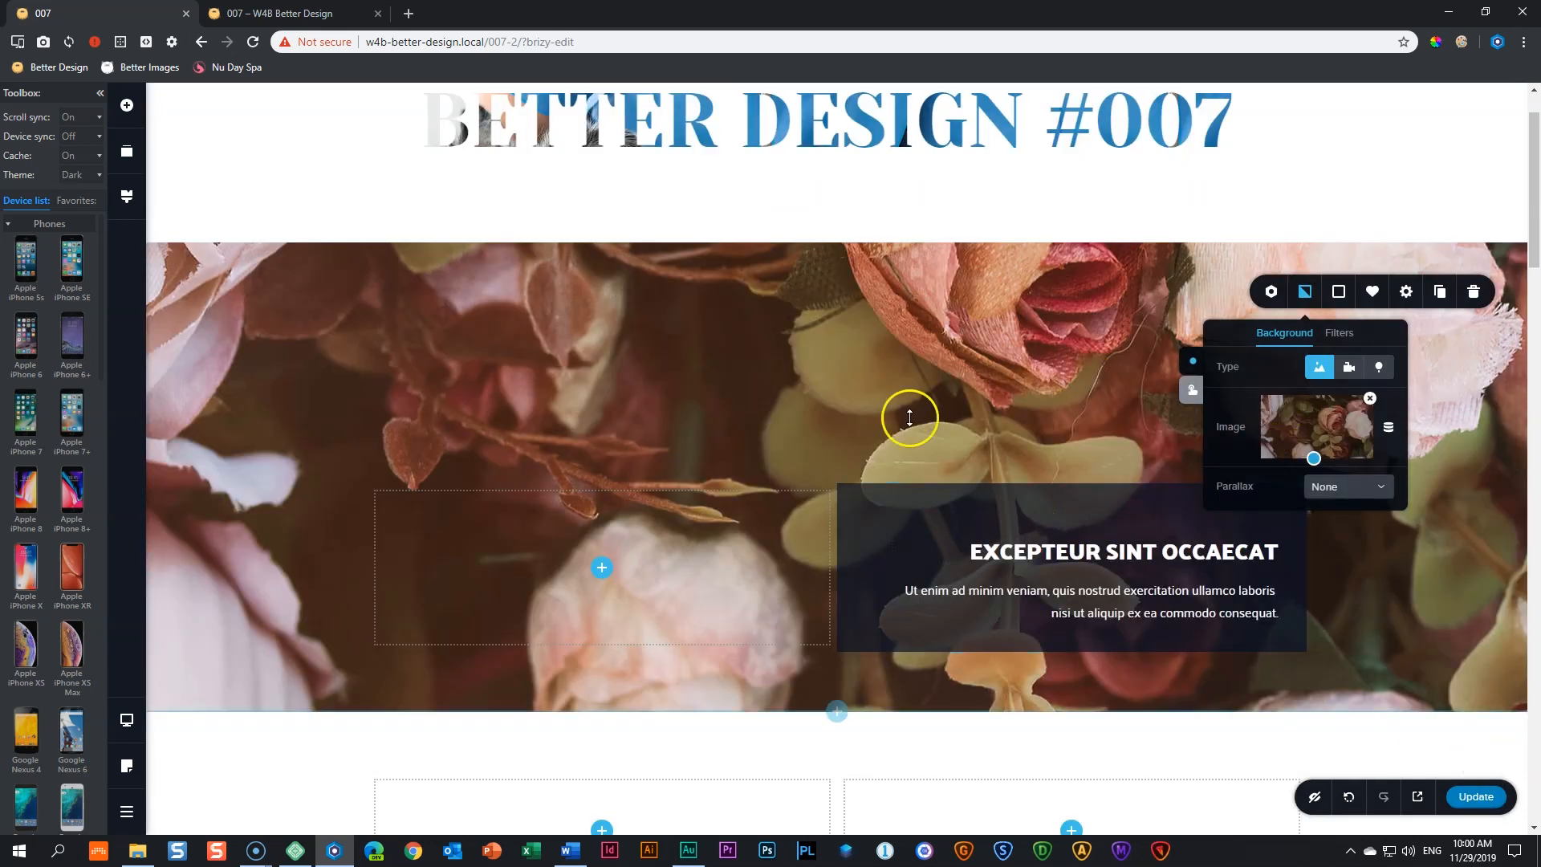
{"action": "left_click", "coordinate": [1408, 600]}
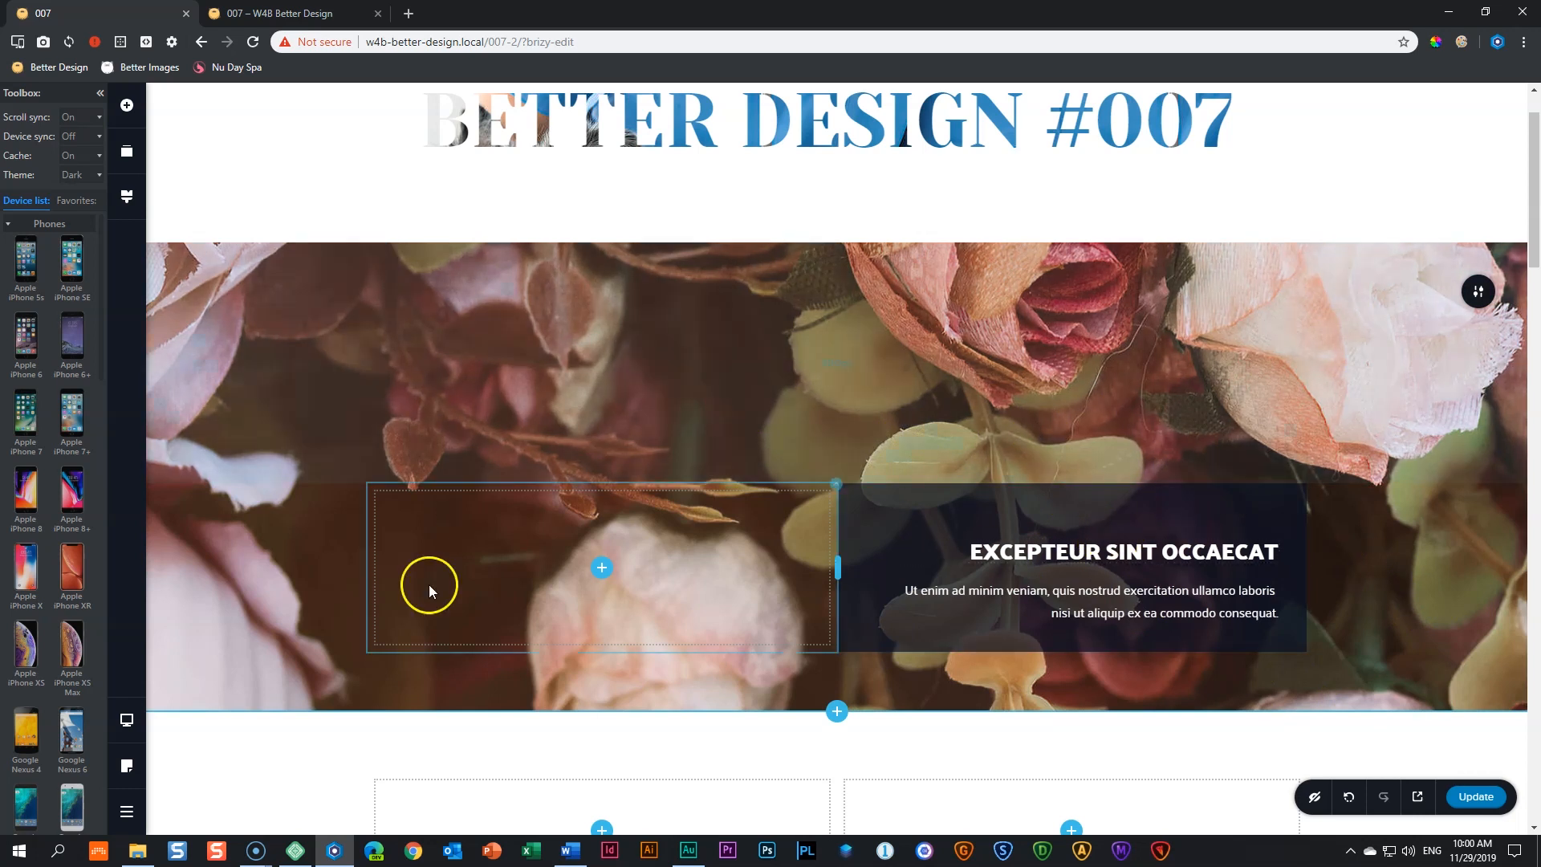
Sample the dark brown 382217 from the flower background with the color picker extension and copy its code
{"action": "left_click", "coordinate": [1435, 41]}
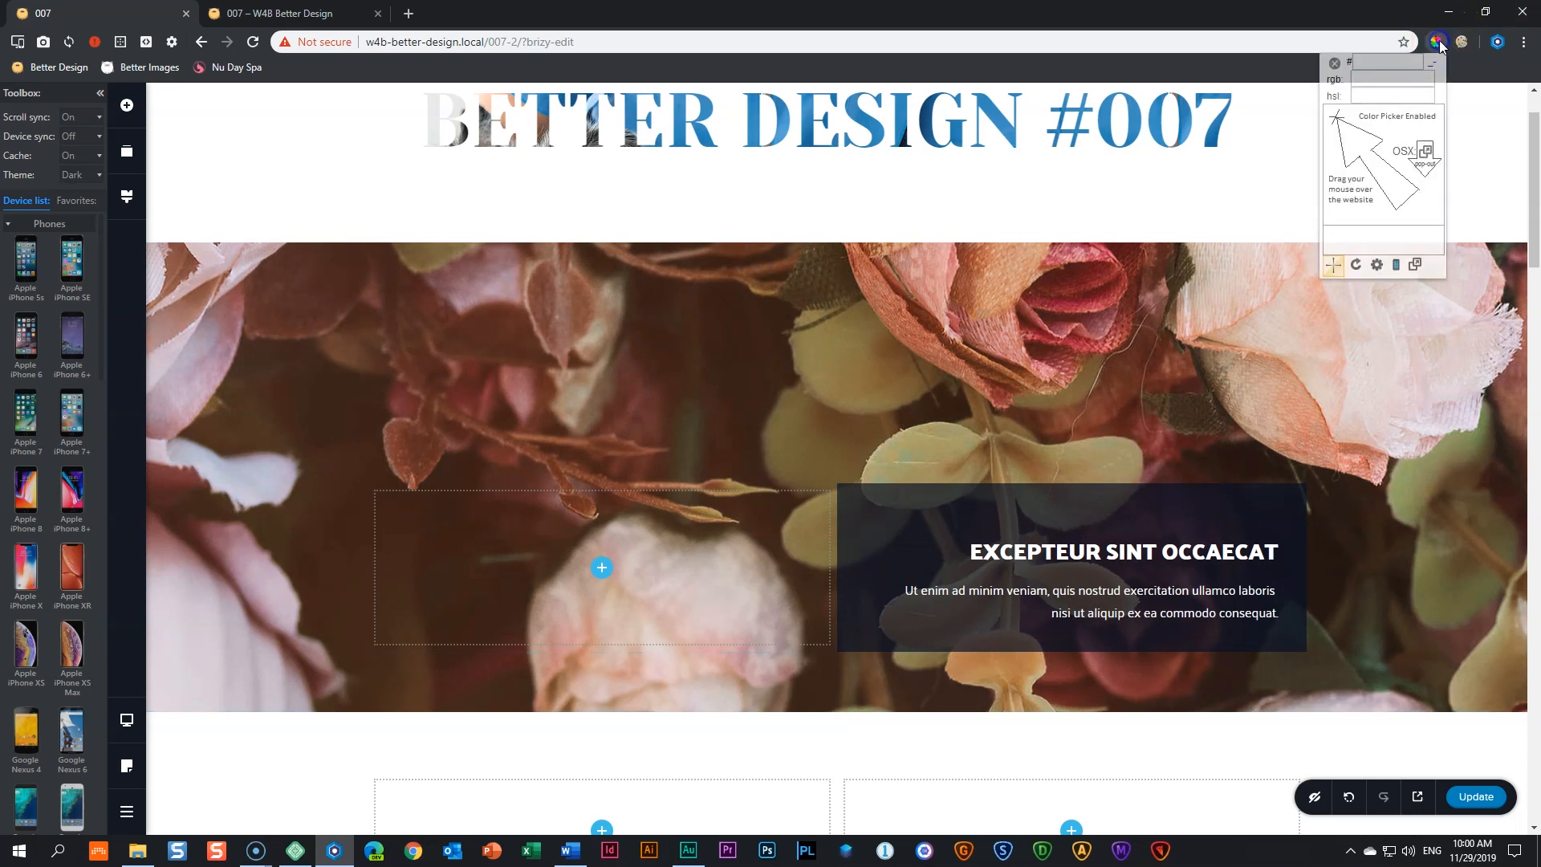
{"action": "left_click", "coordinate": [758, 375]}
{"action": "key", "text": "ctrl+c"}
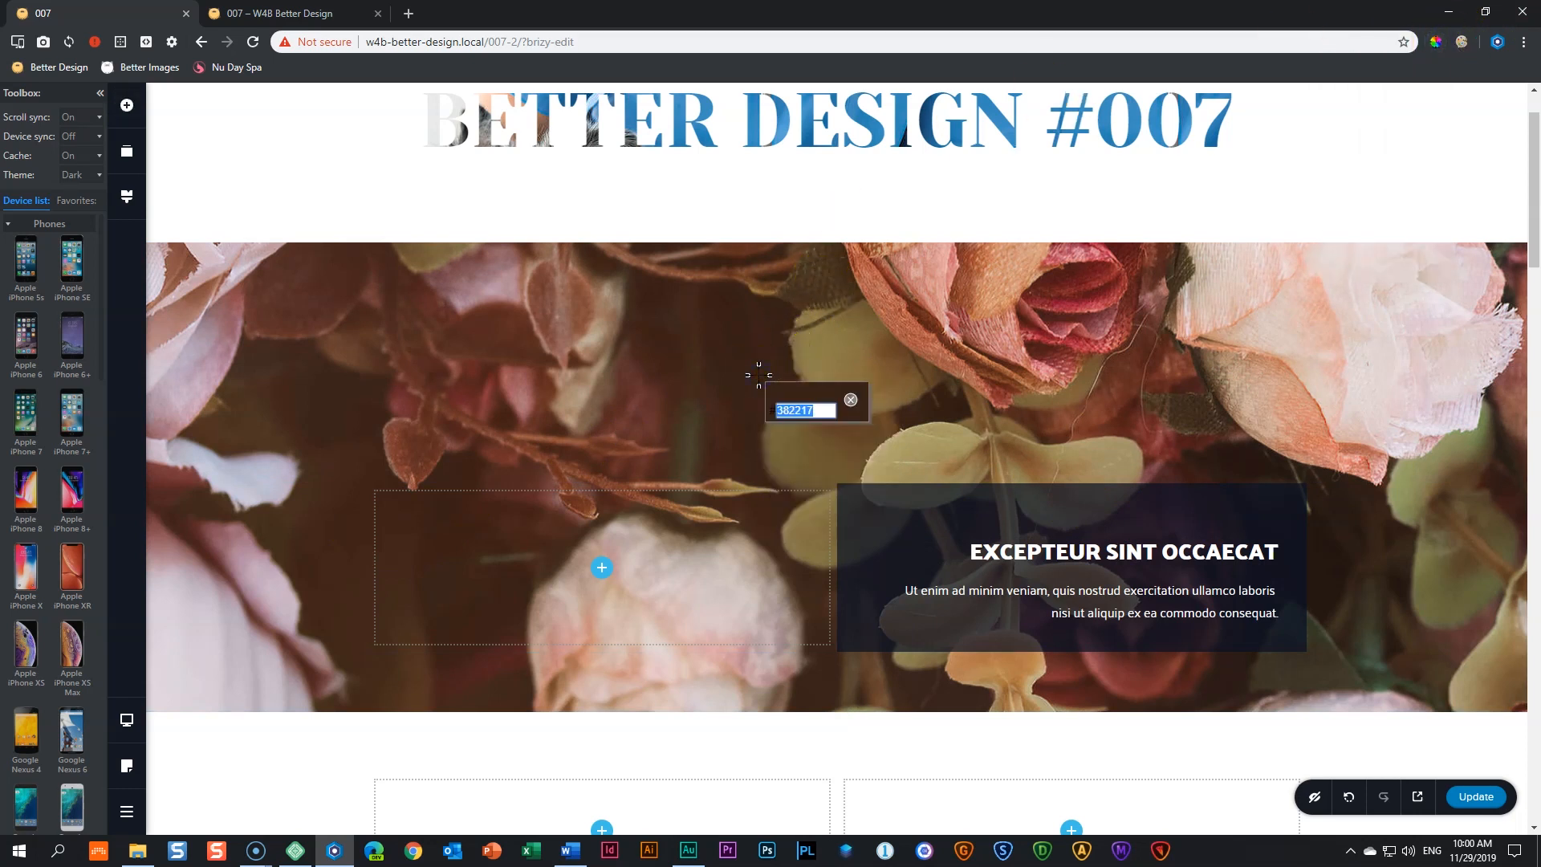
{"action": "left_click", "coordinate": [851, 399]}
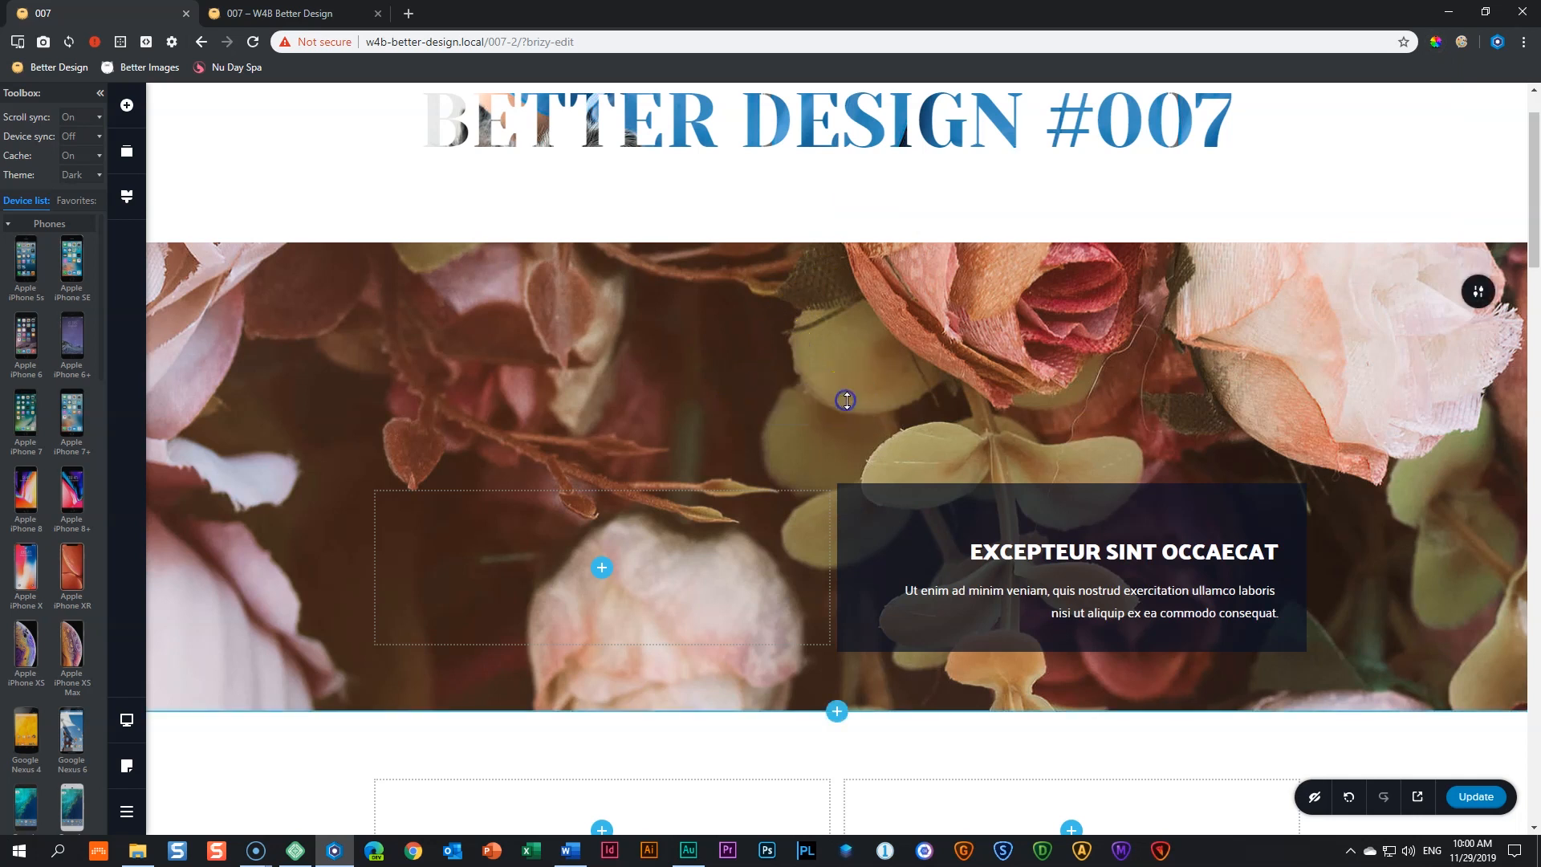
Set the overlay color of the flower section's text column to the copied #382217
{"action": "left_click", "coordinate": [1307, 493]}
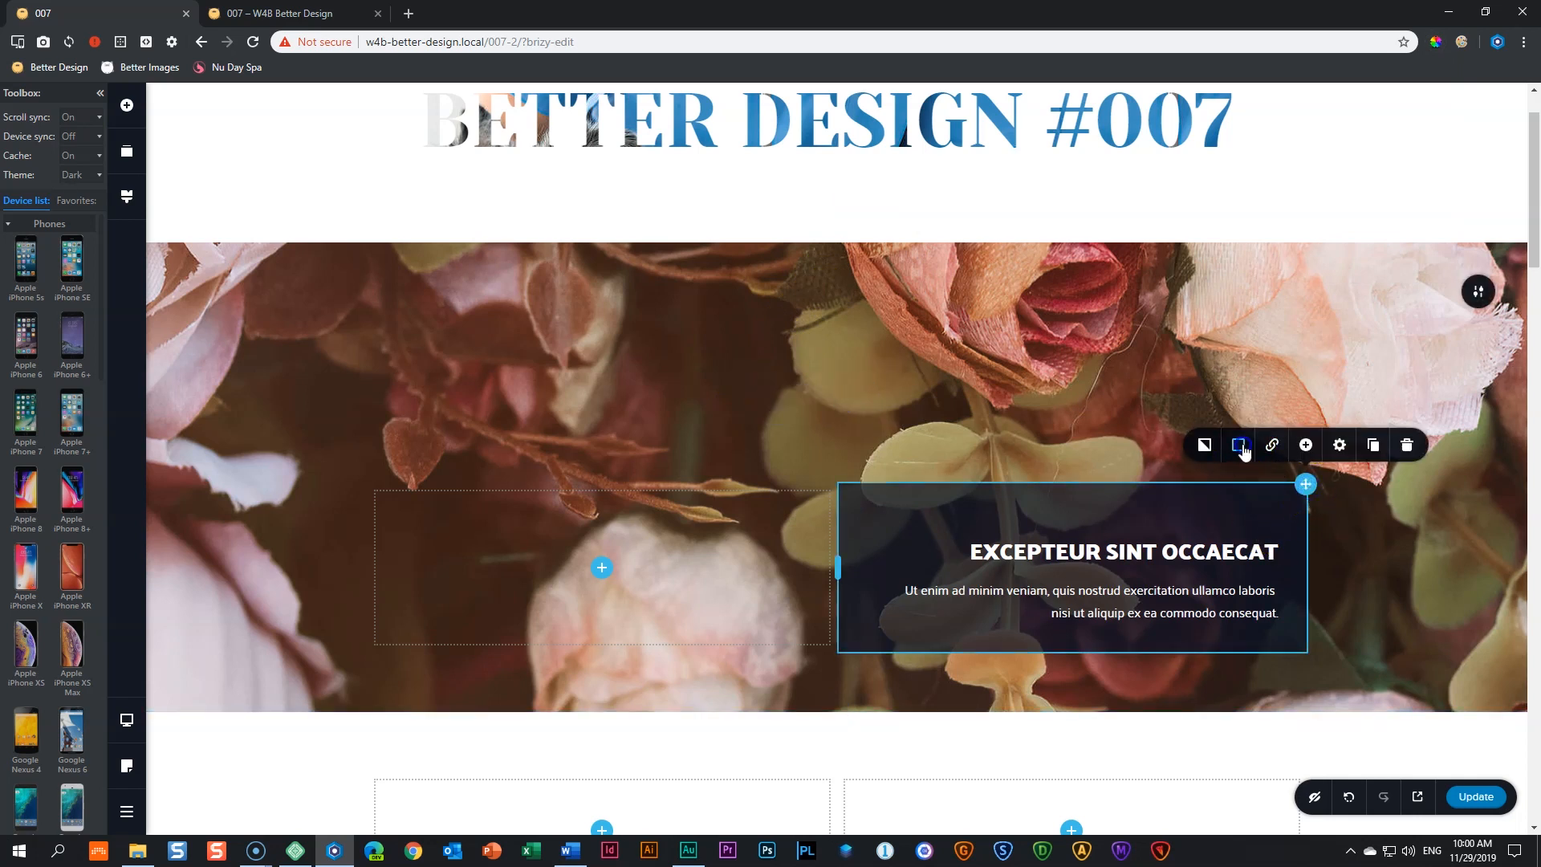
{"action": "left_click", "coordinate": [1239, 444]}
{"action": "double_click", "coordinate": [1177, 395]}
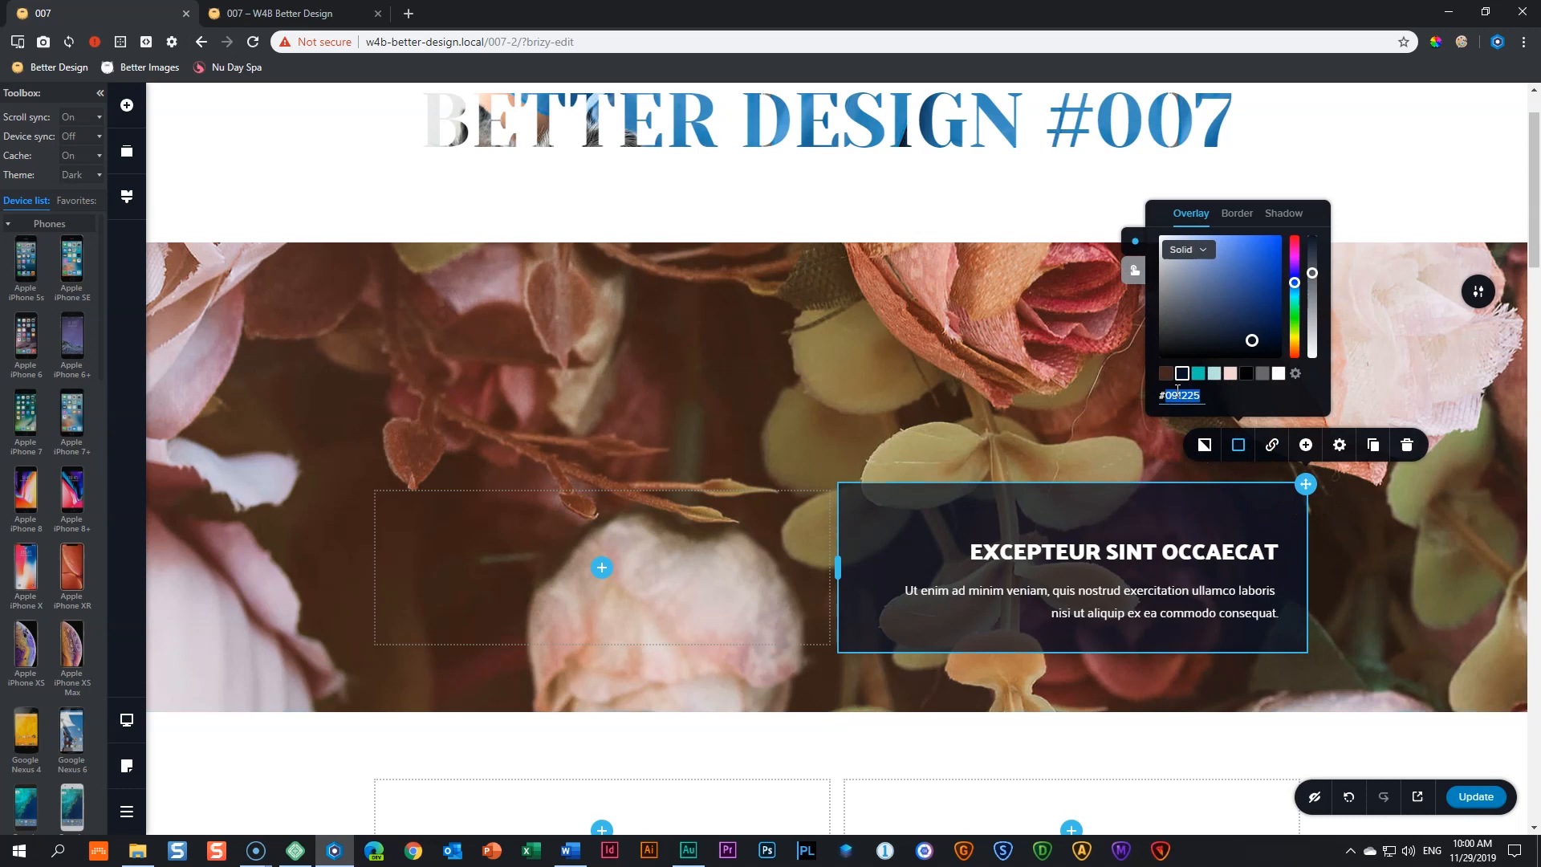
{"action": "key", "text": "ctrl+v"}
{"action": "left_click", "coordinate": [1372, 594]}
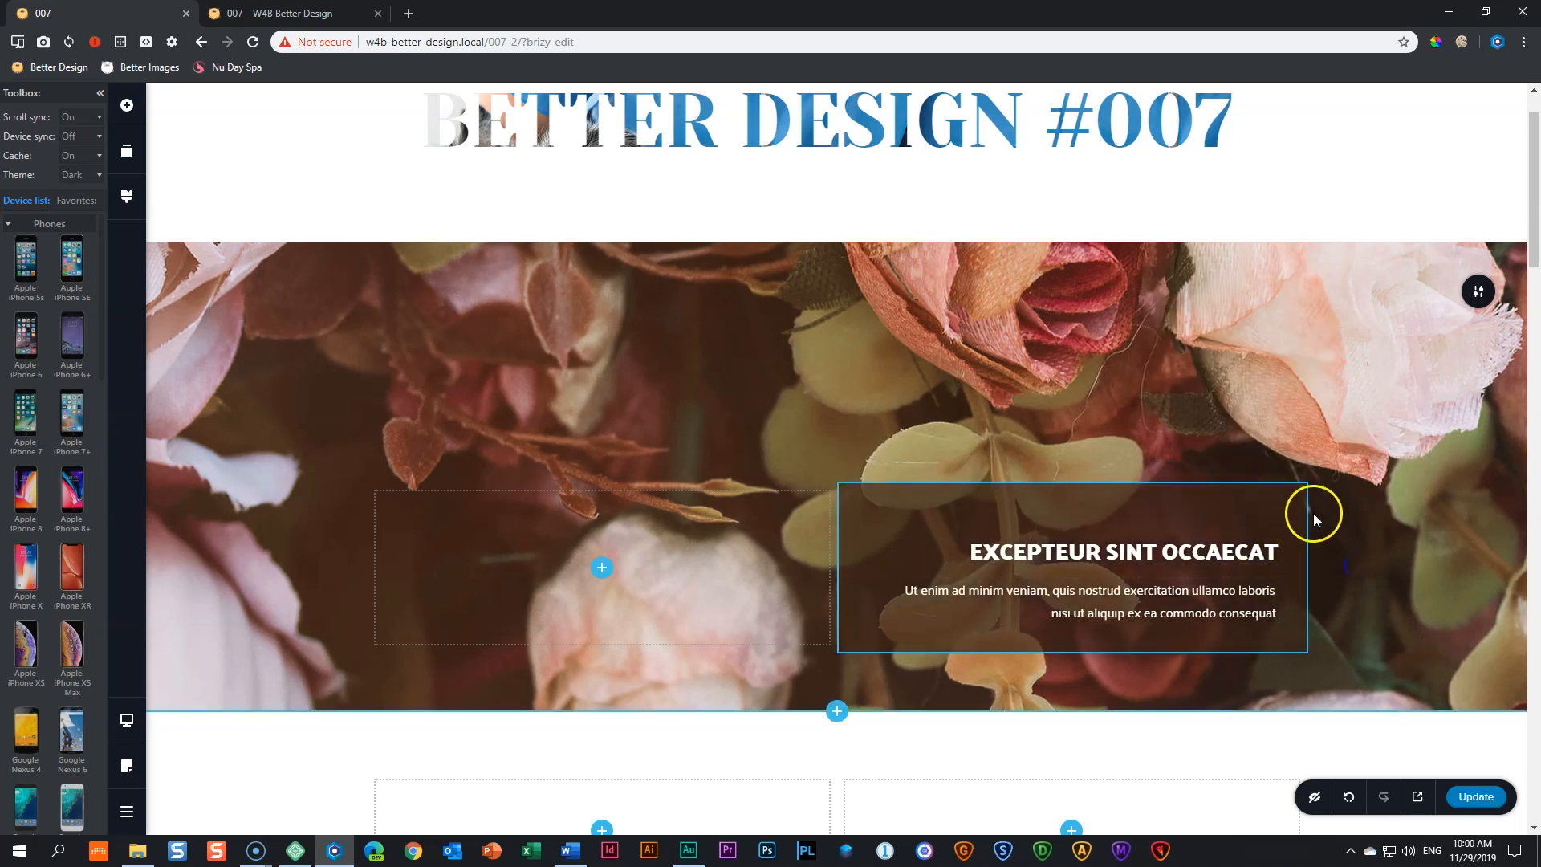
Raise the opacity of the text column's brown overlay to about 85%
{"action": "left_click", "coordinate": [1304, 487]}
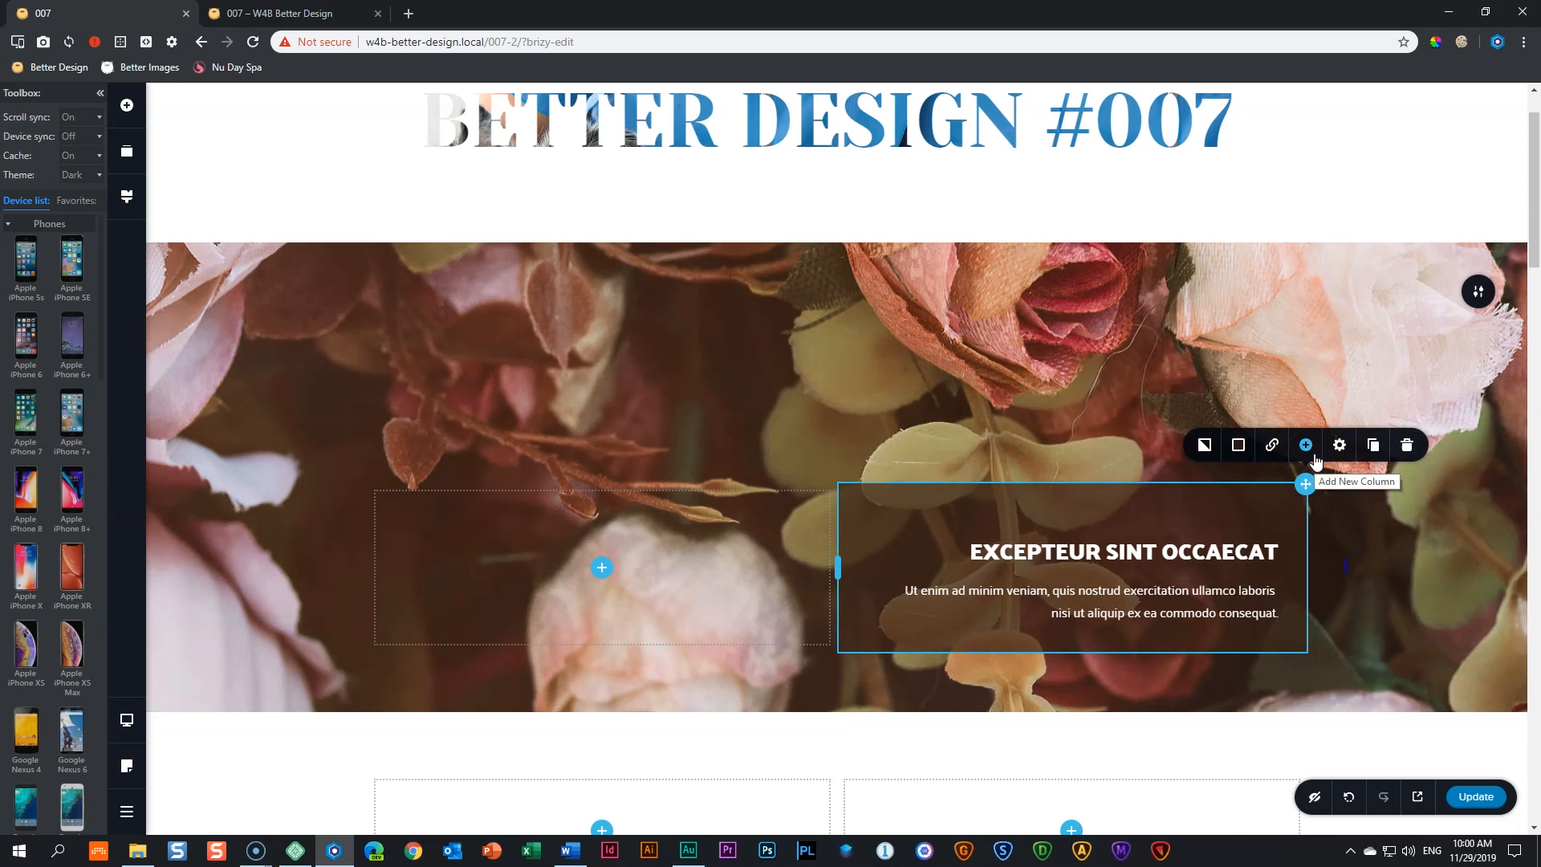
{"action": "left_click", "coordinate": [1240, 446]}
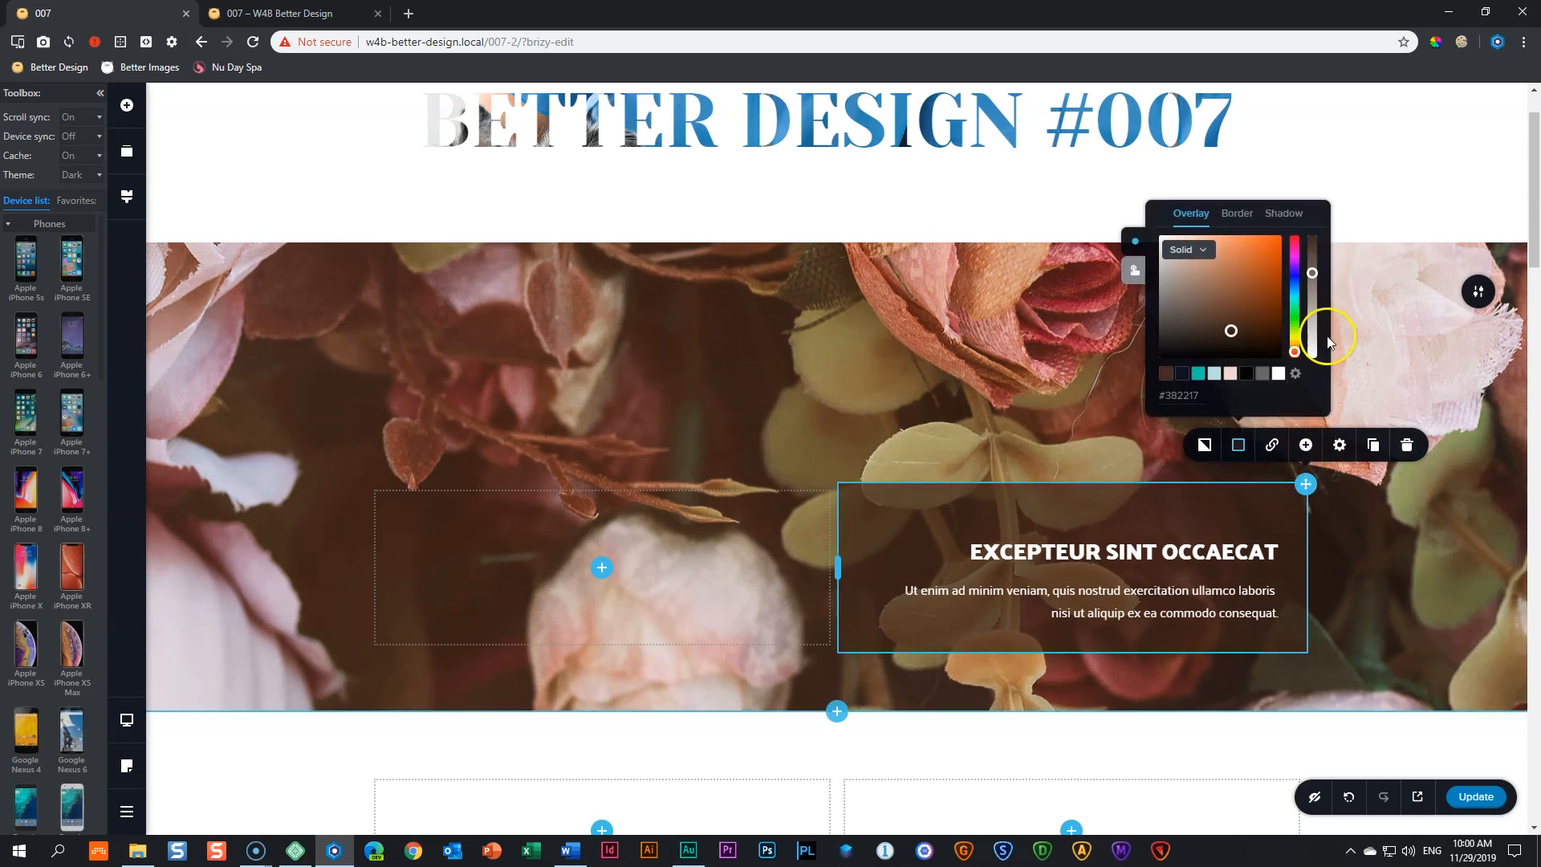
{"action": "left_click_drag", "start_coordinate": [1313, 267], "coordinate": [1313, 256]}
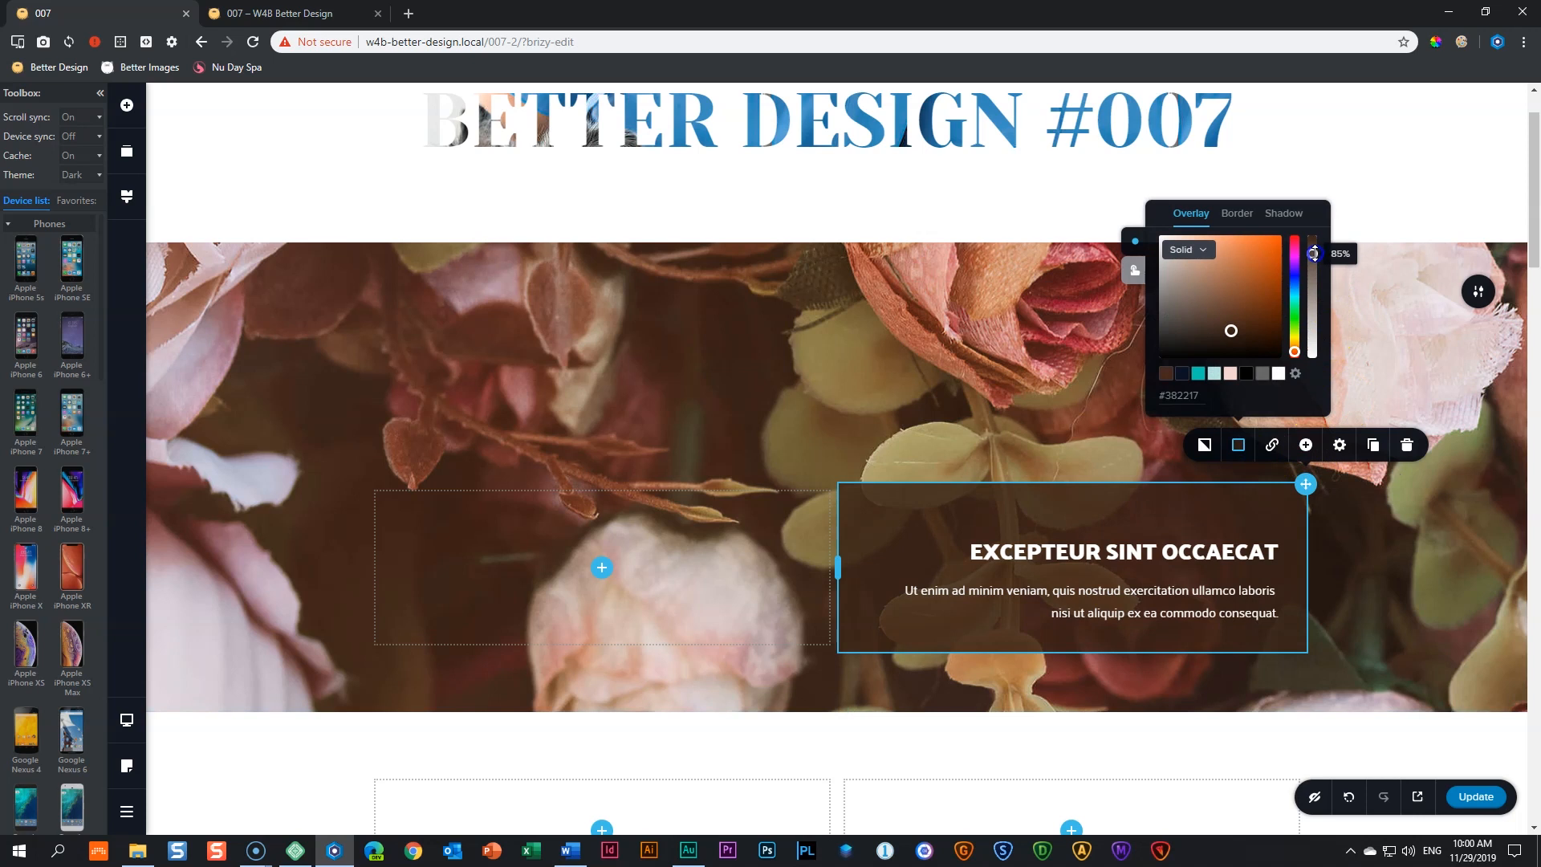
{"action": "left_click", "coordinate": [1414, 541]}
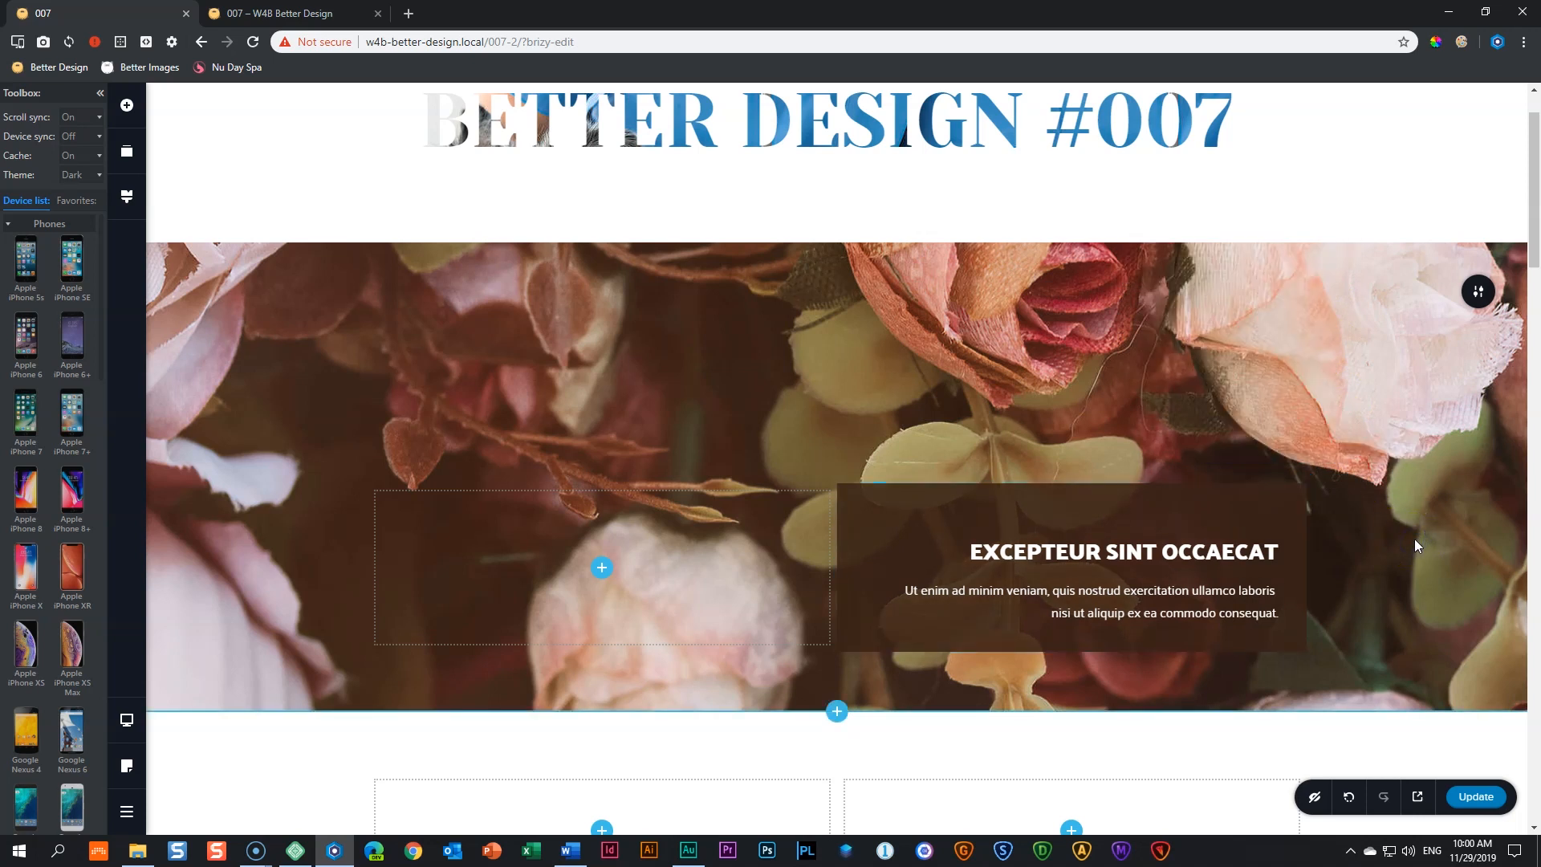
Check the flower section in Mobile view, then return to Desktop view
{"action": "mouse_move", "coordinate": [128, 723]}
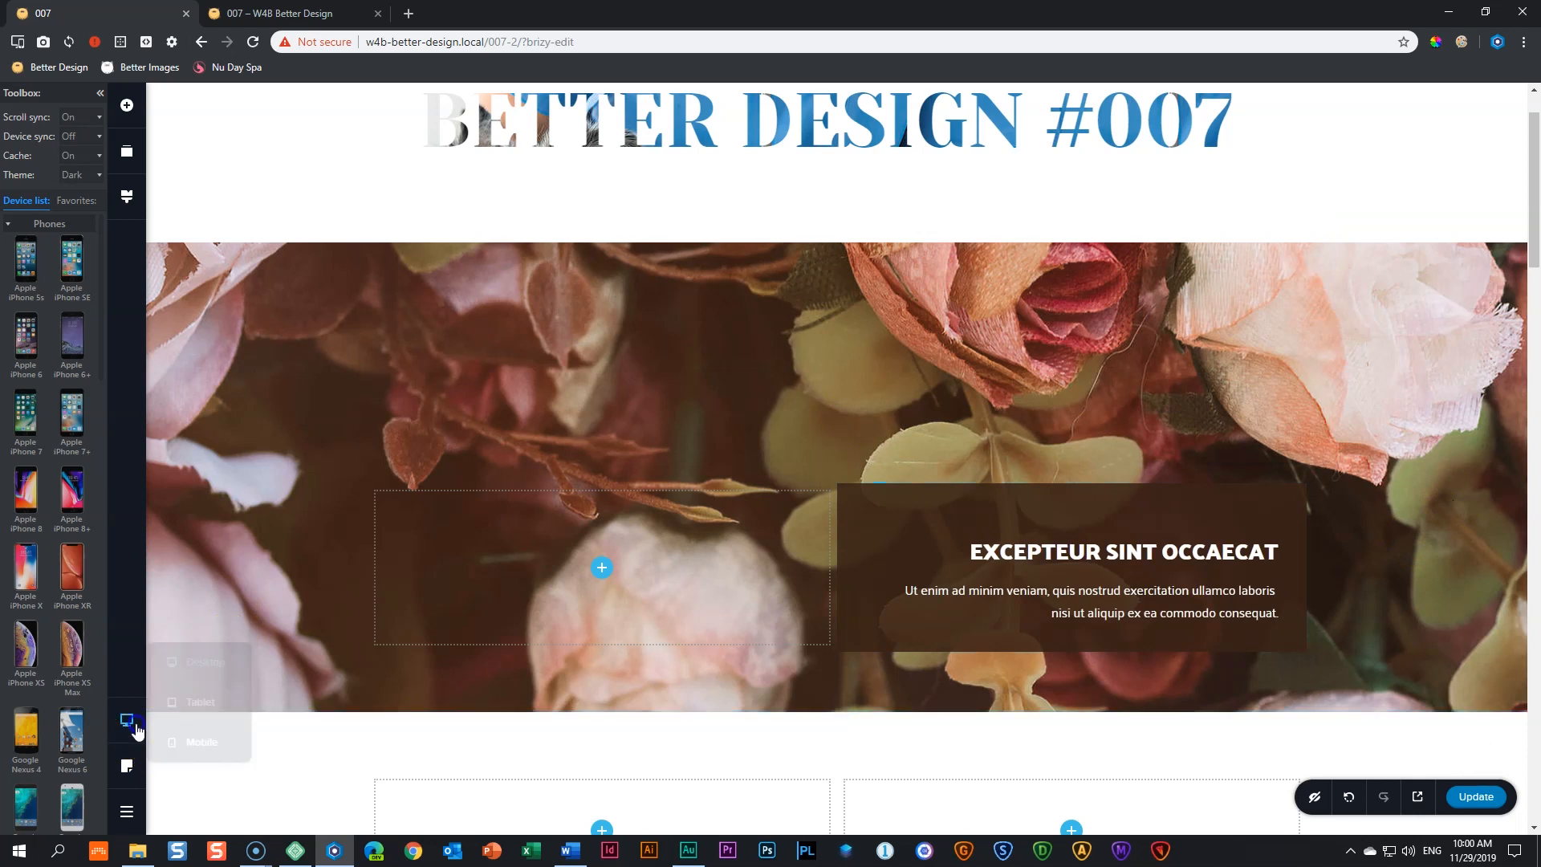
{"action": "left_click", "coordinate": [205, 741]}
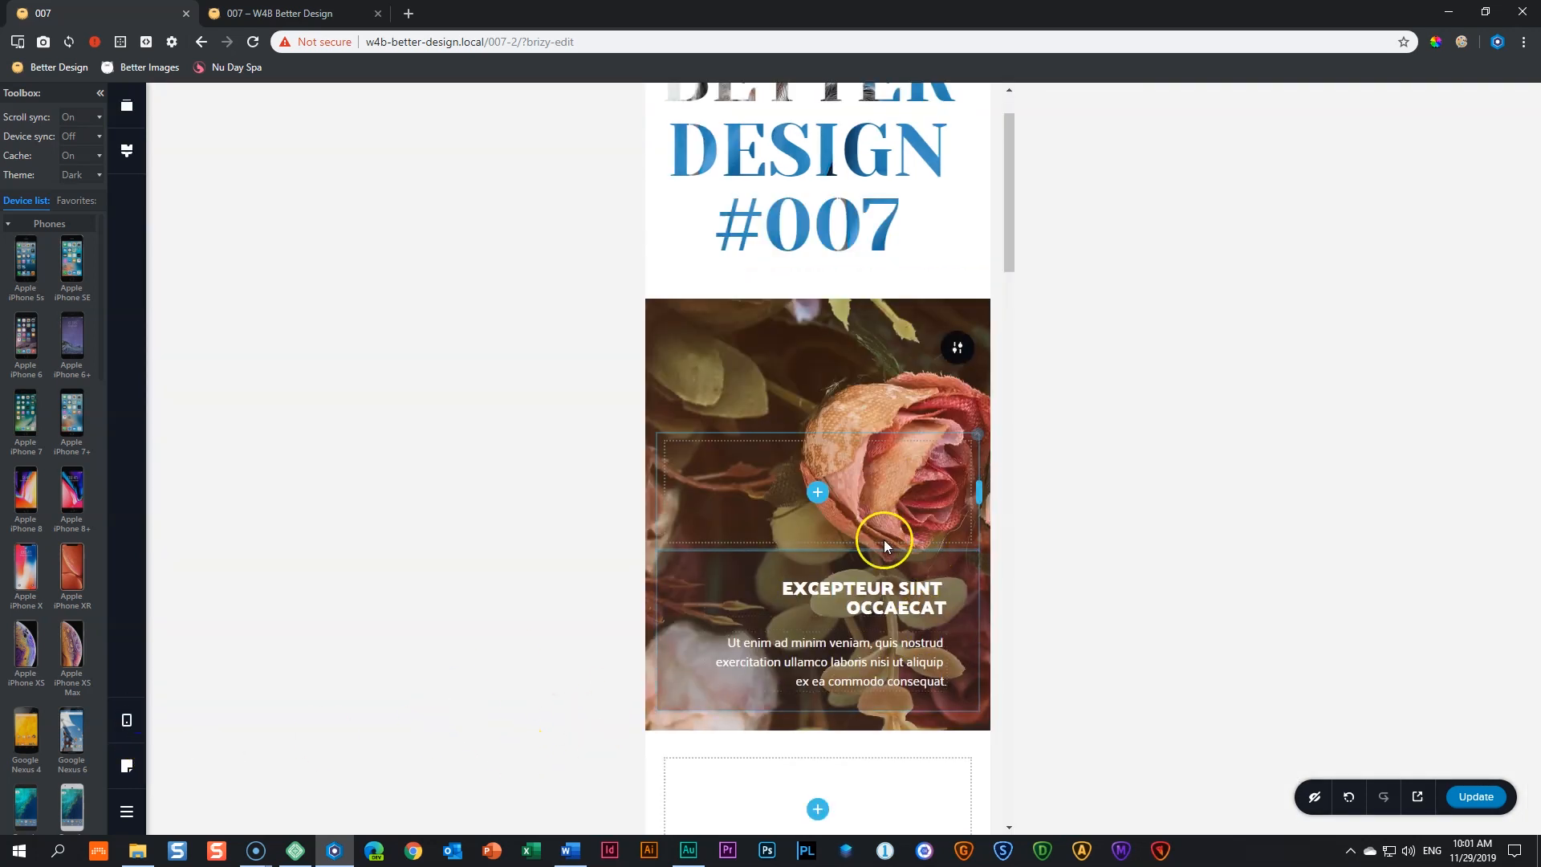
{"action": "mouse_move", "coordinate": [127, 720]}
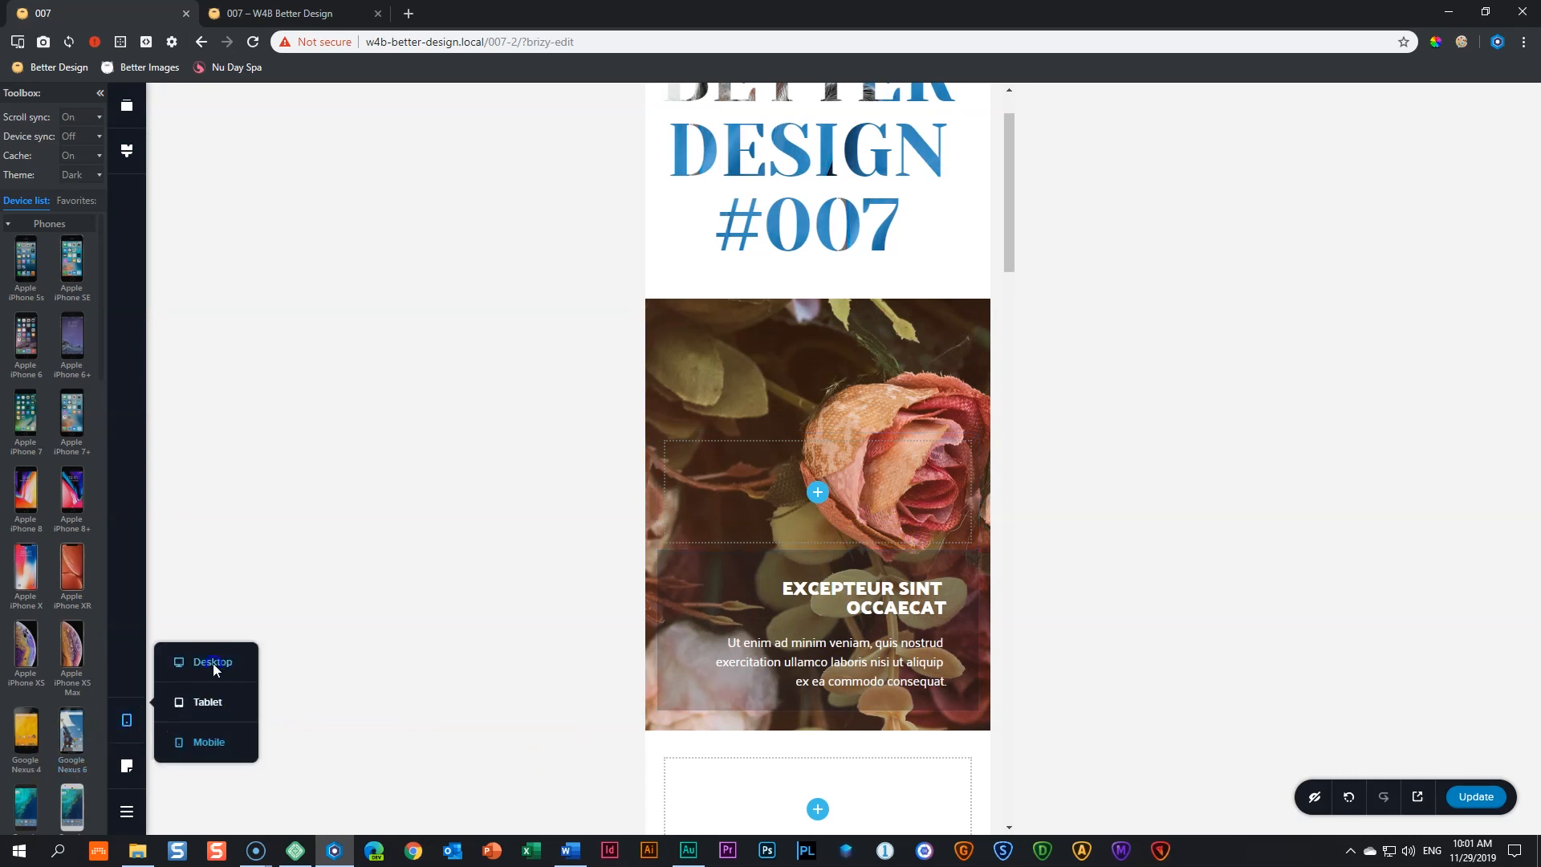
{"action": "left_click", "coordinate": [211, 676]}
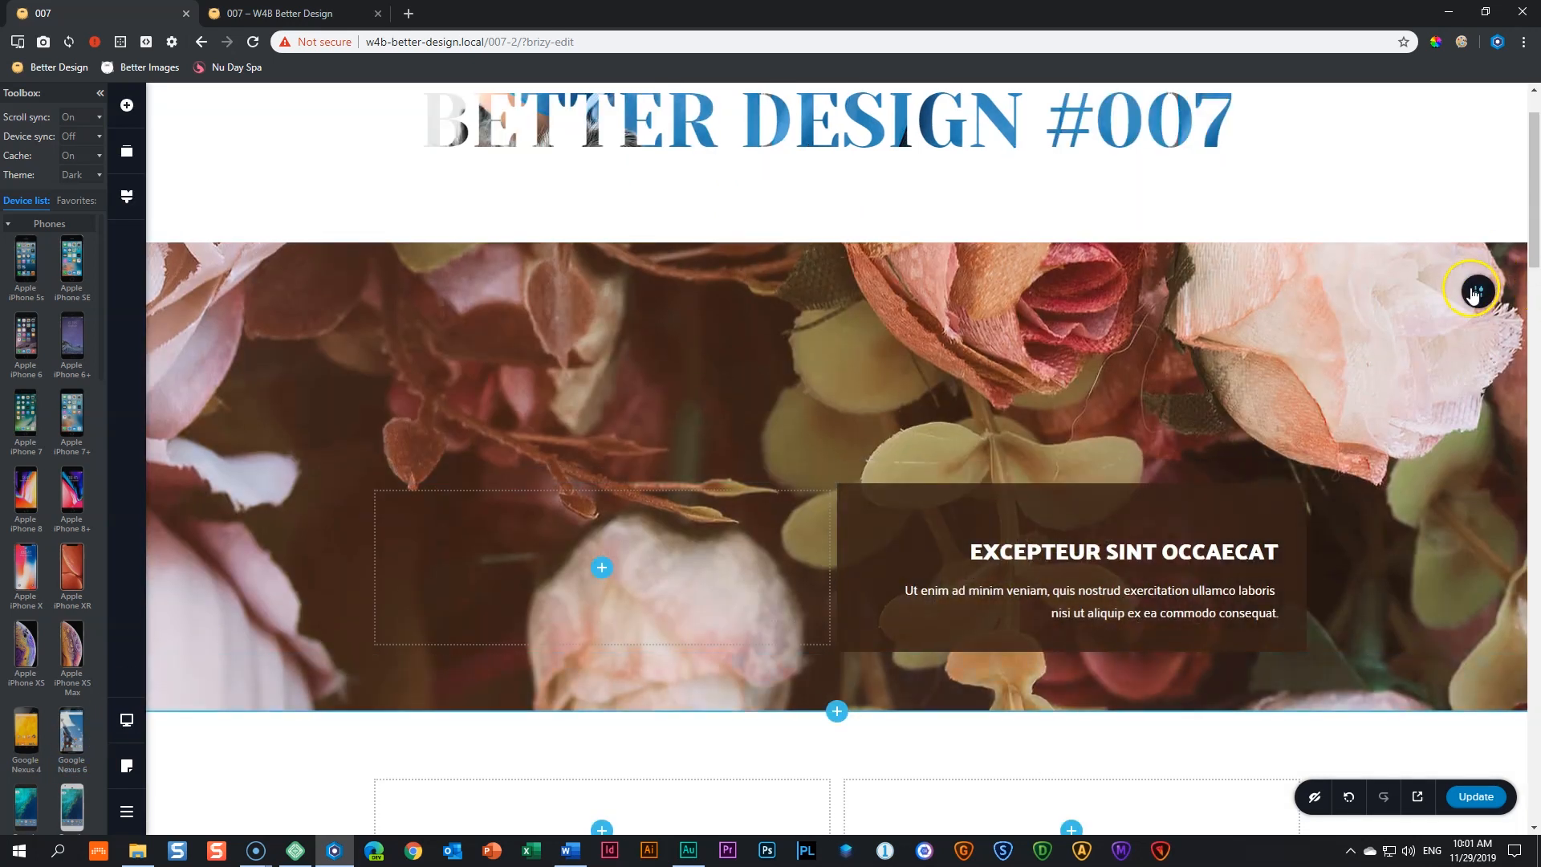
Duplicate the flower section and insert a blank block between the two copies
{"action": "left_click", "coordinate": [1439, 295]}
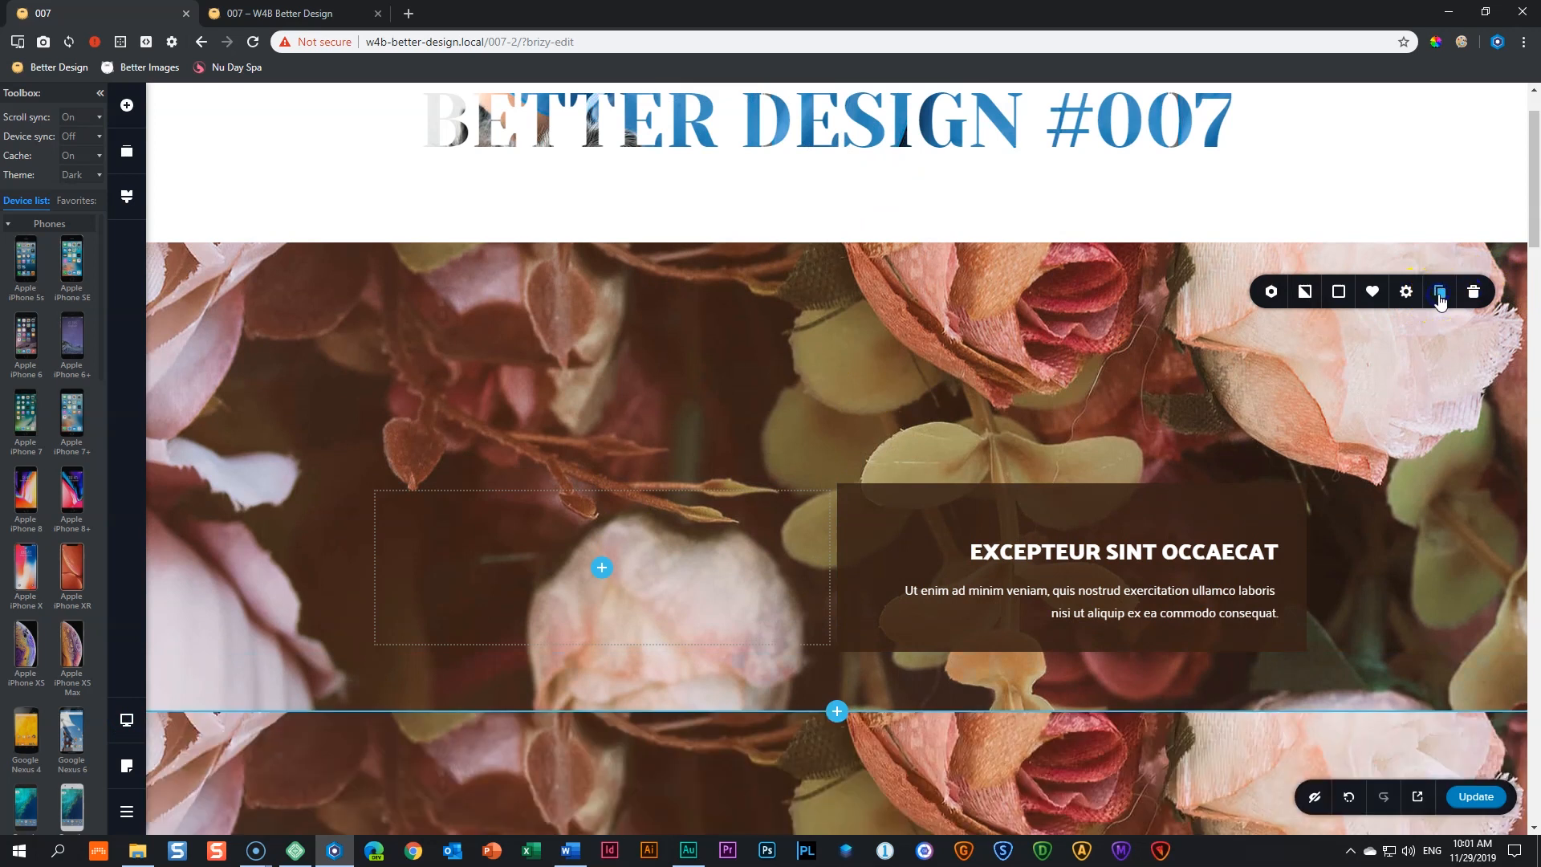
{"action": "left_click", "coordinate": [834, 710]}
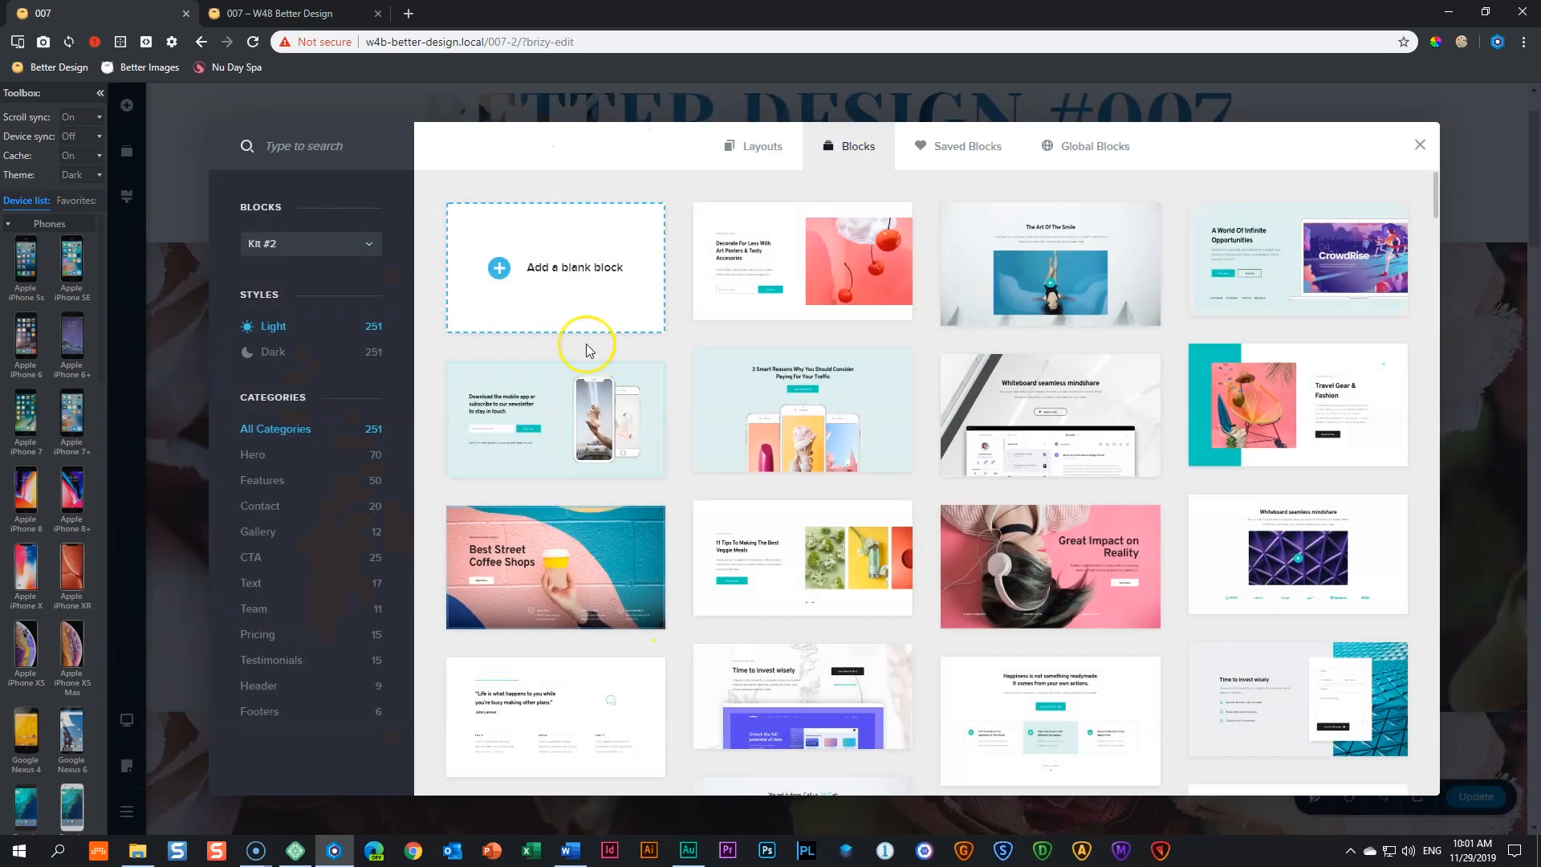
{"action": "left_click", "coordinate": [595, 304]}
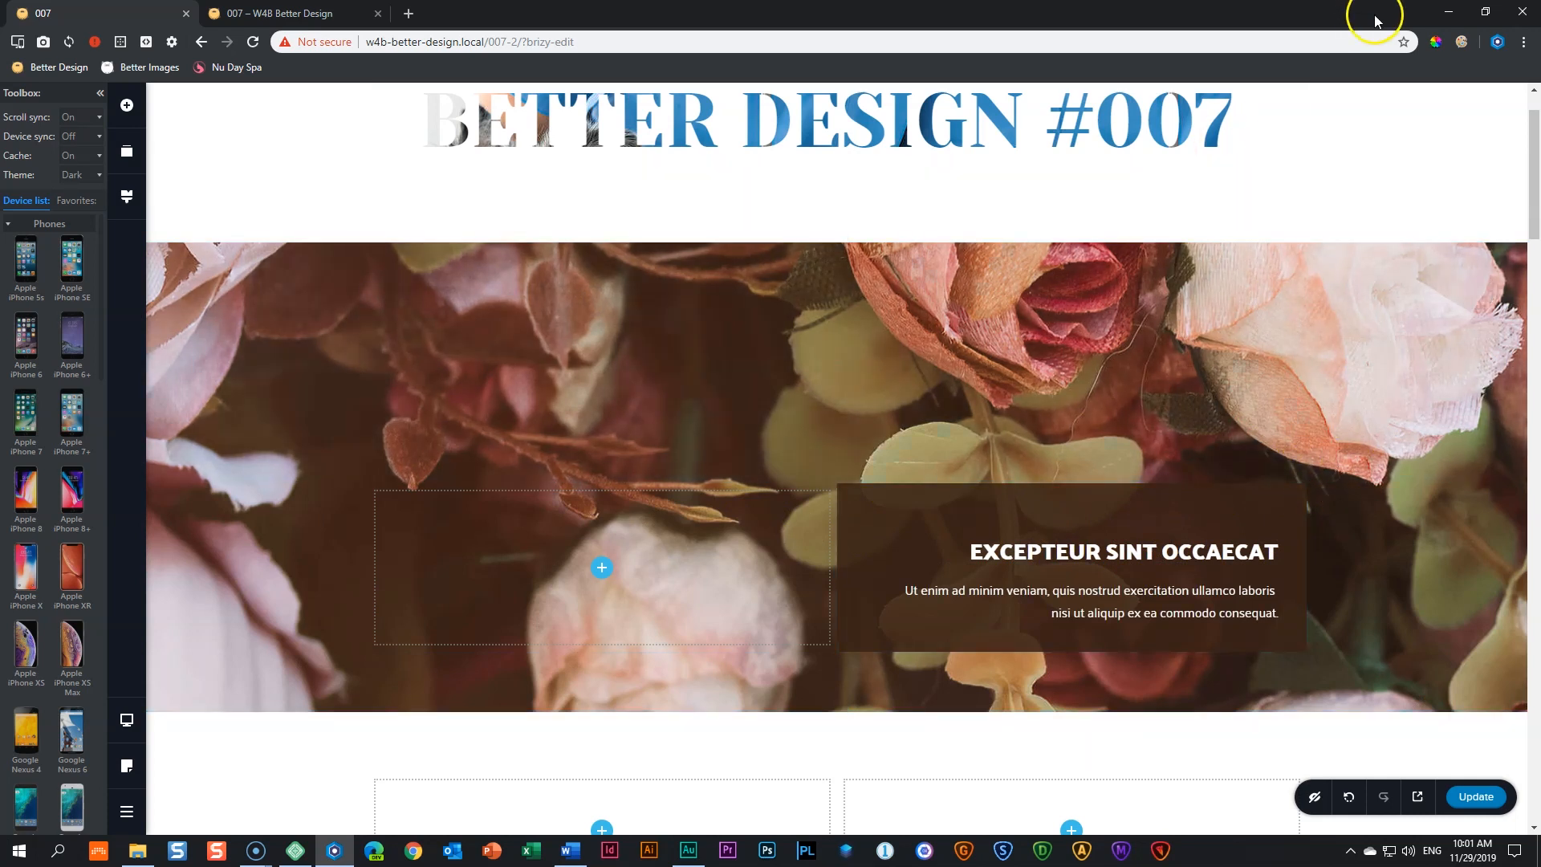
Sample the pale pink E9DBDA from the light rose in the upper flower section with the color picker extension and copy its code
{"action": "left_click", "coordinate": [1436, 44]}
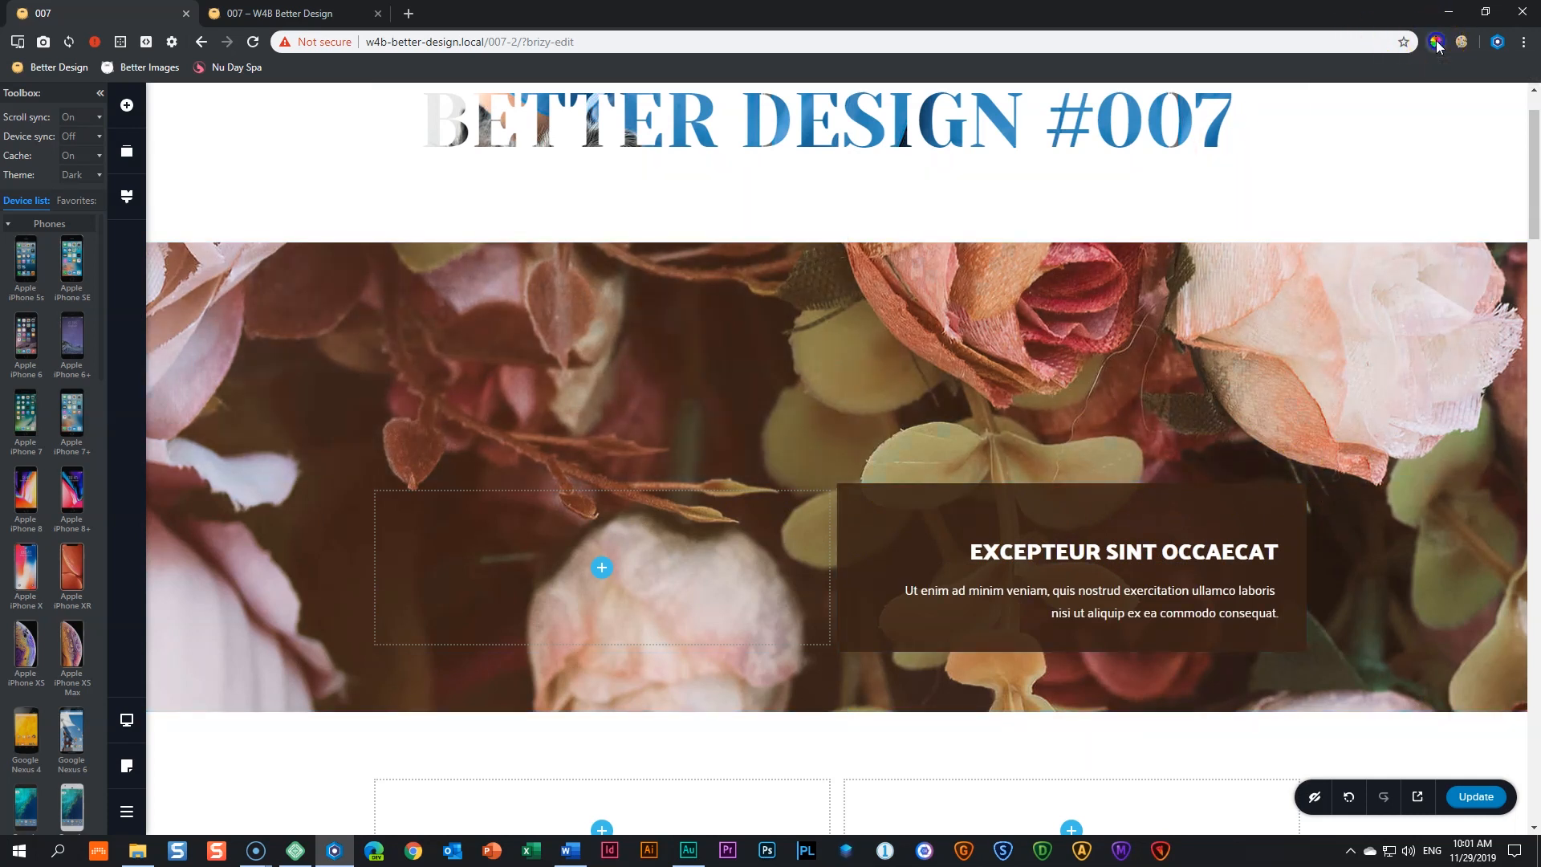
{"action": "left_click", "coordinate": [1368, 295]}
{"action": "left_click", "coordinate": [1368, 295]}
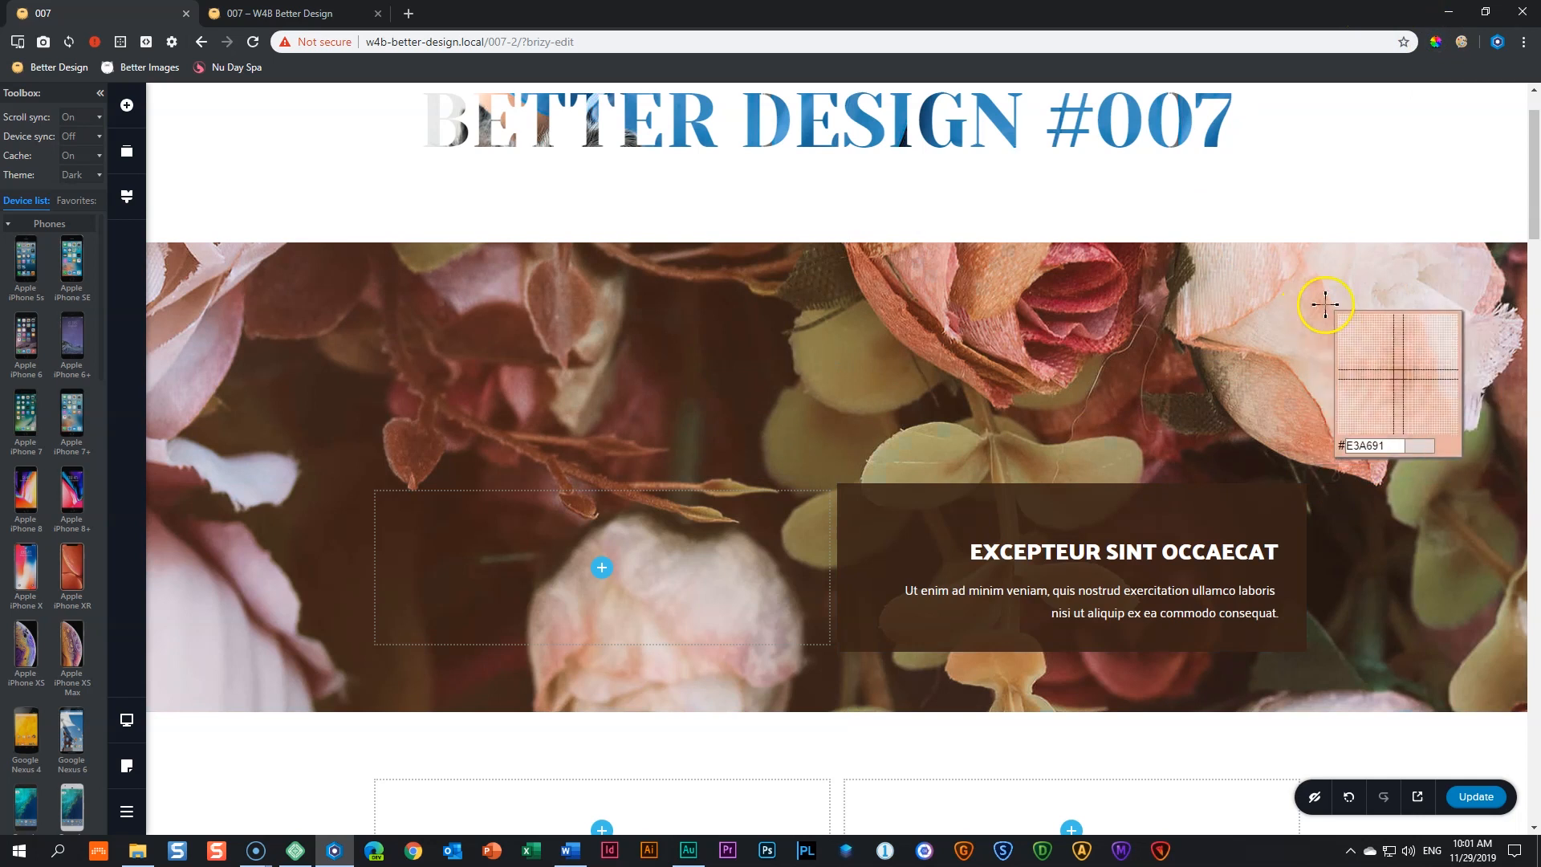
{"action": "left_click", "coordinate": [1344, 264]}
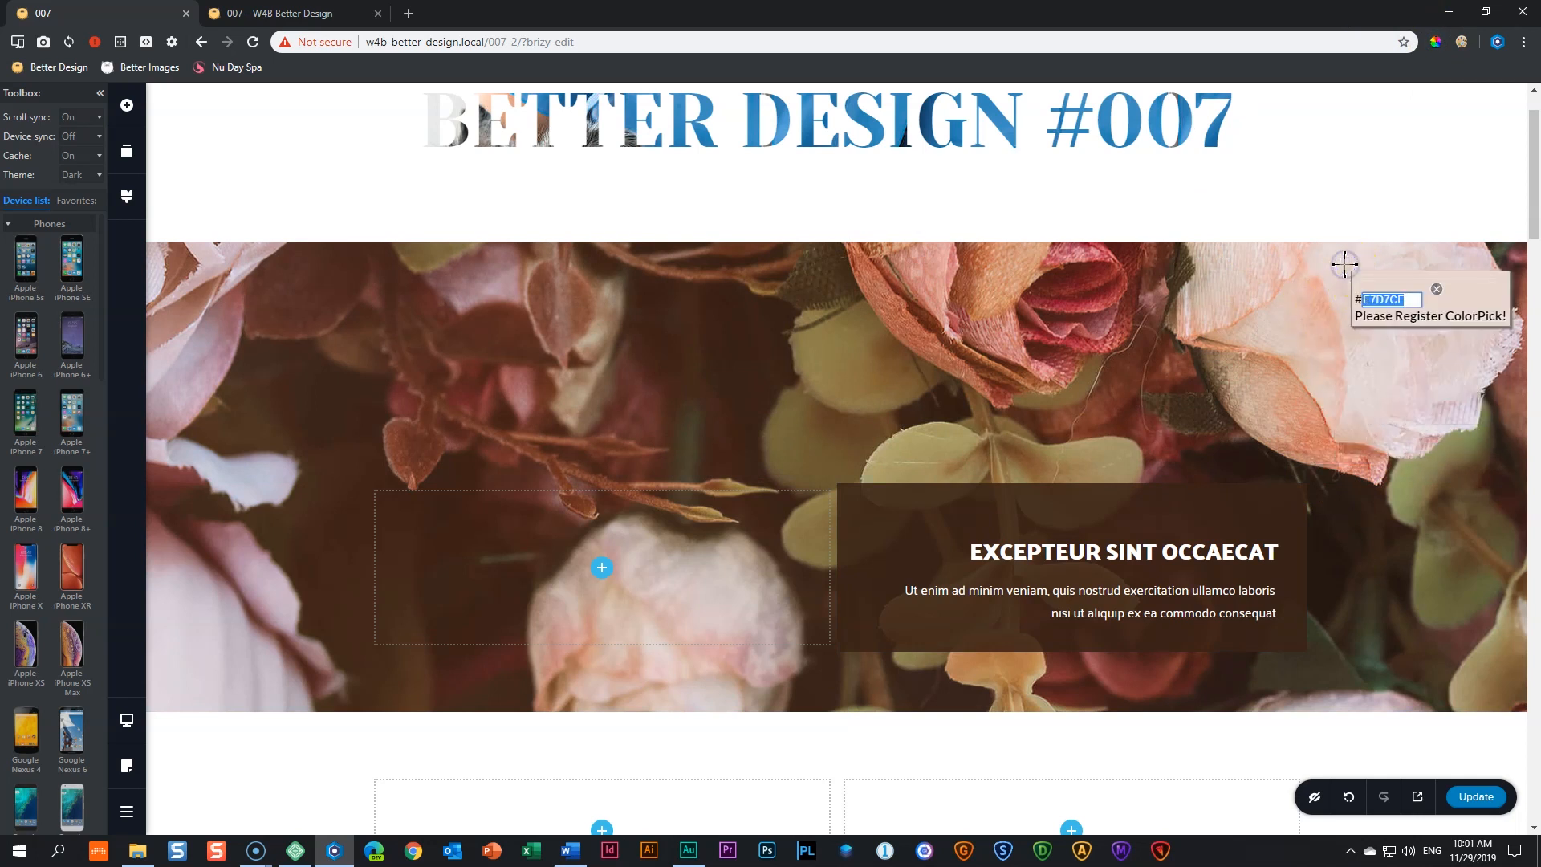
{"action": "left_click", "coordinate": [1332, 264]}
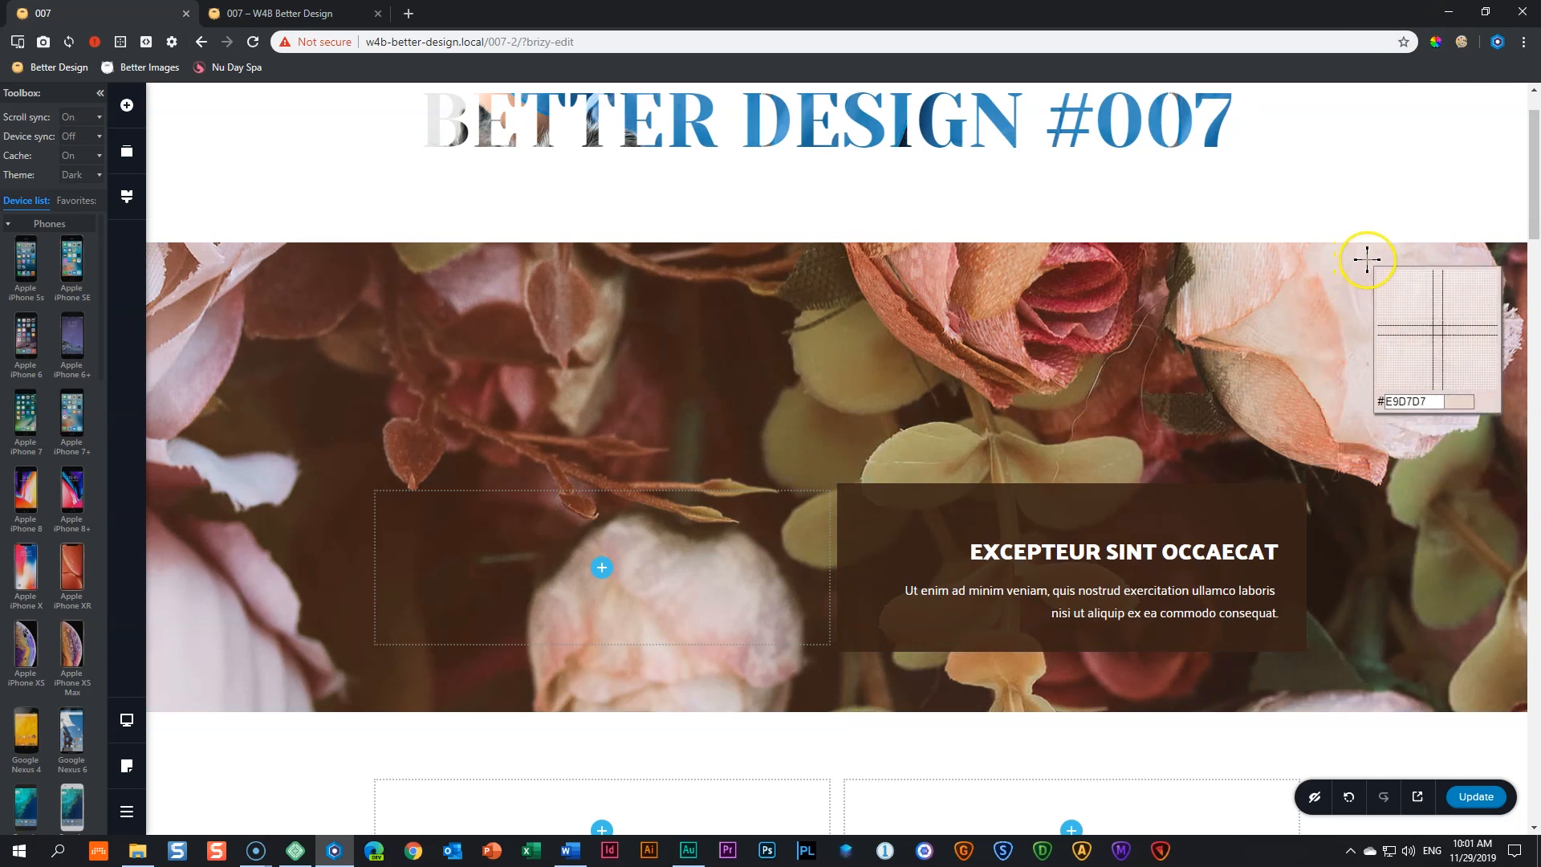
{"action": "left_click", "coordinate": [1357, 256]}
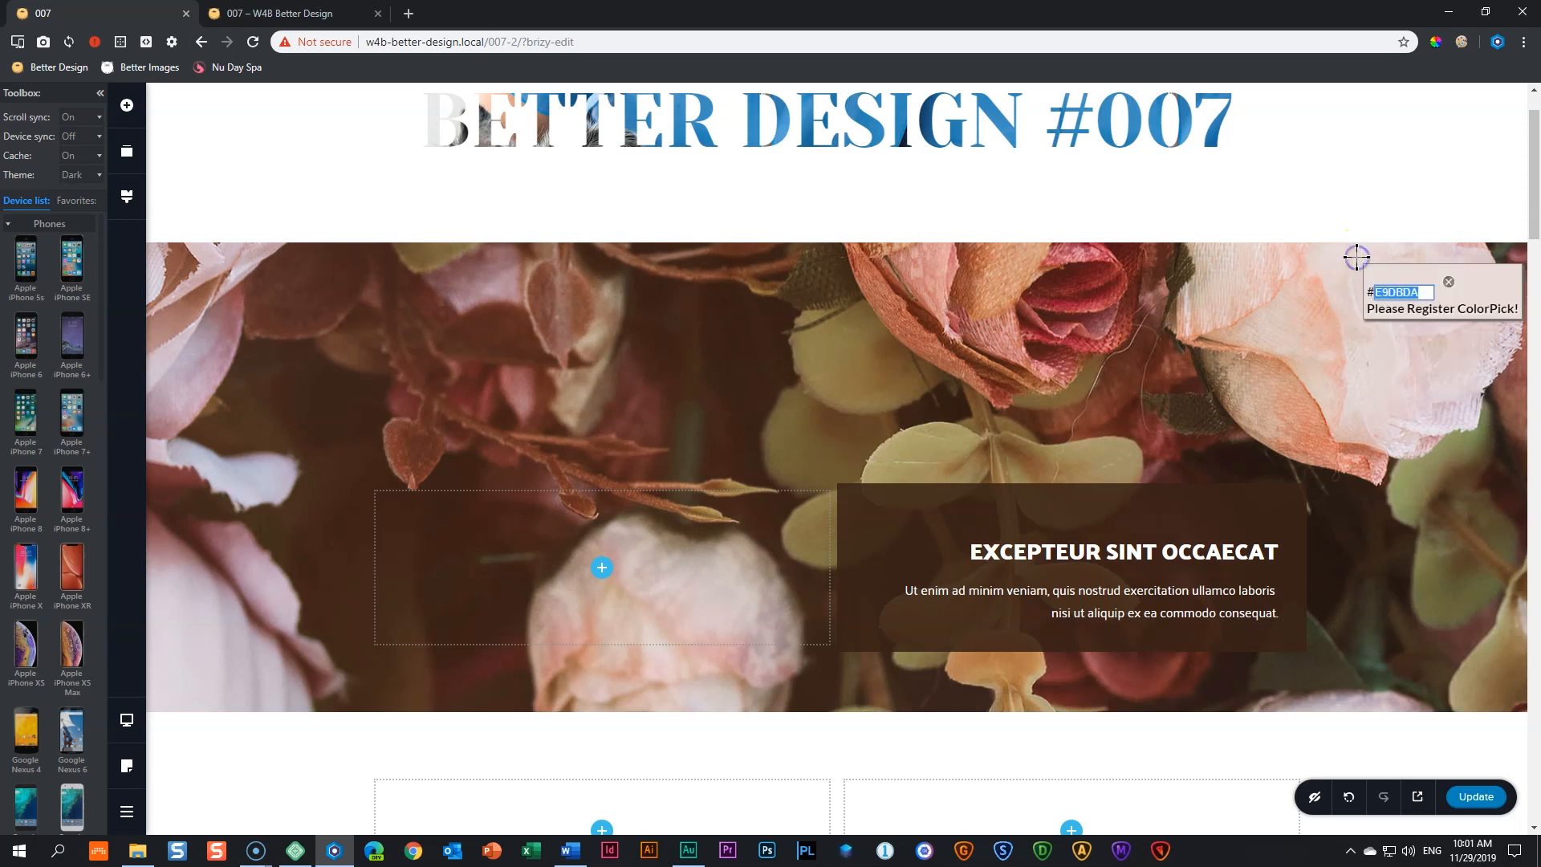
{"action": "left_click", "coordinate": [1449, 283]}
Set the overlay of the upper flower section's text column to #E9DBDA at 76% opacity
{"action": "left_click", "coordinate": [1300, 482]}
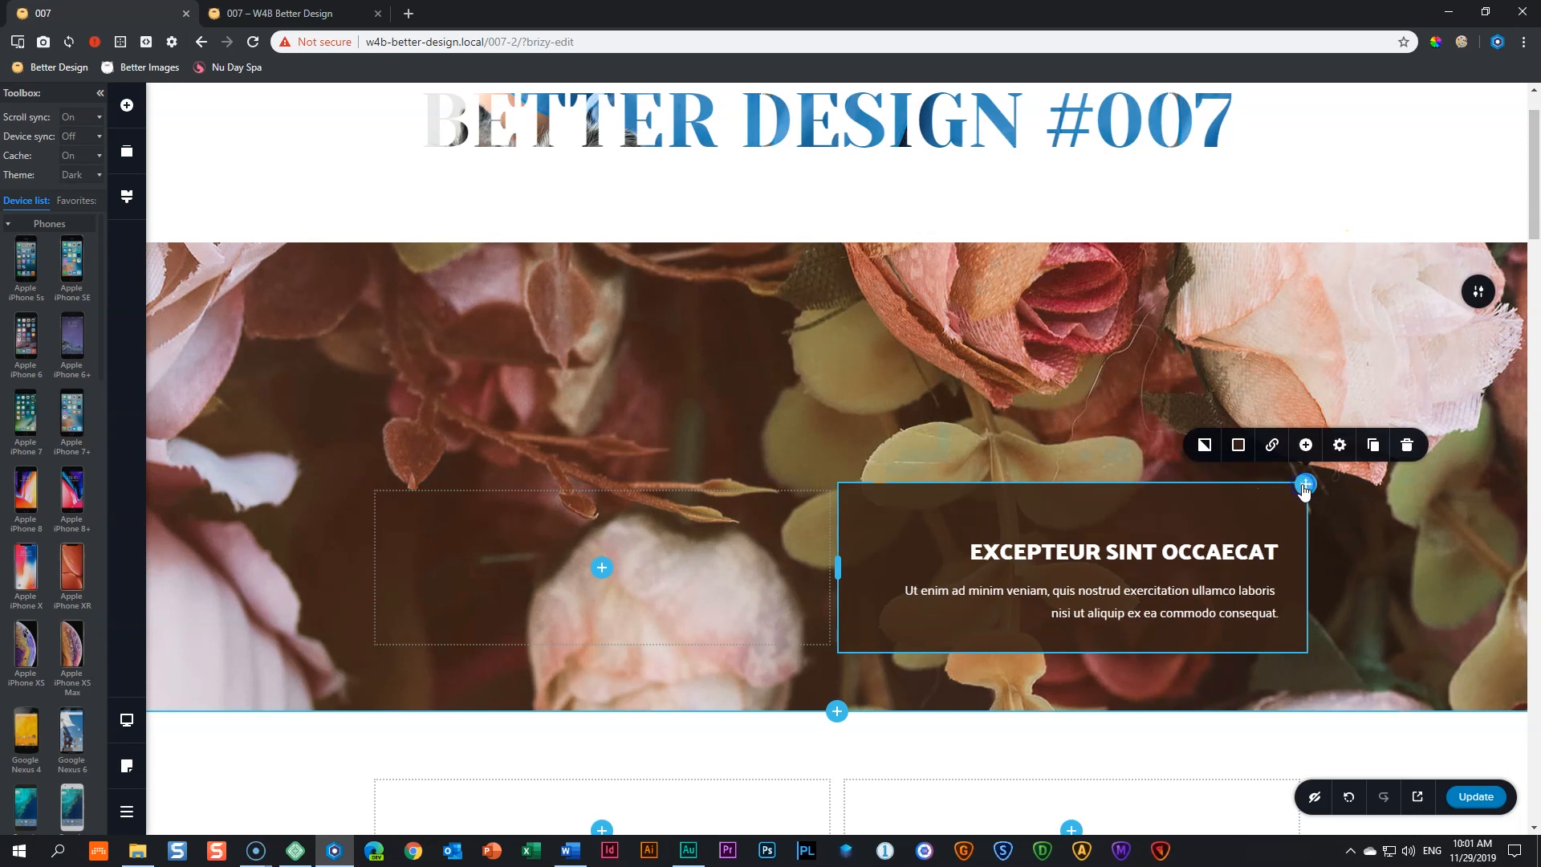
{"action": "left_click", "coordinate": [1239, 446]}
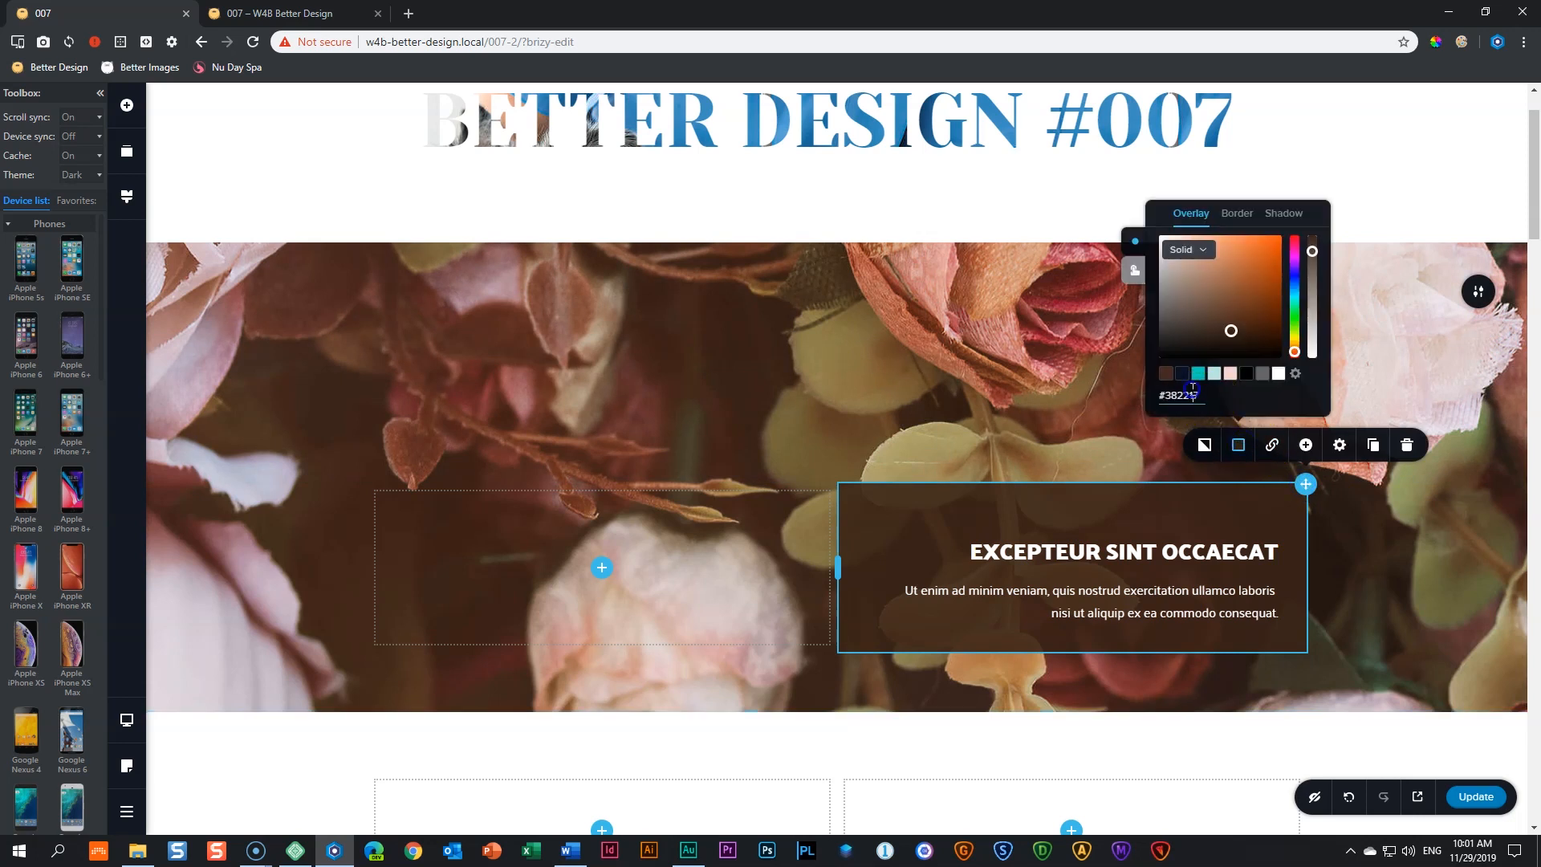
{"action": "type", "text": "E9DBDA"}
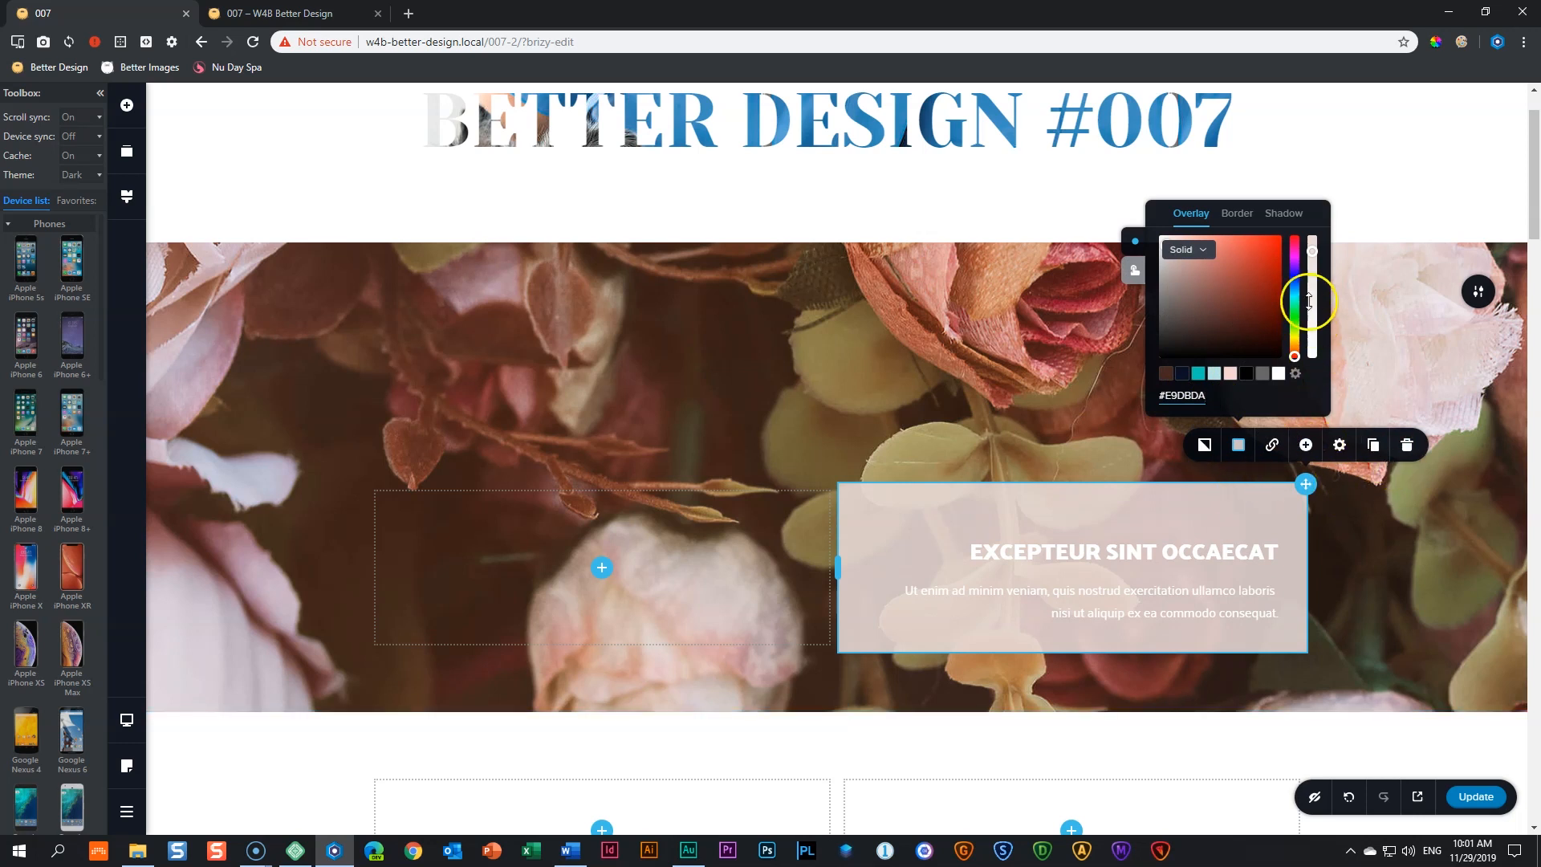
{"action": "left_click_drag", "start_coordinate": [1310, 265], "coordinate": [1310, 267]}
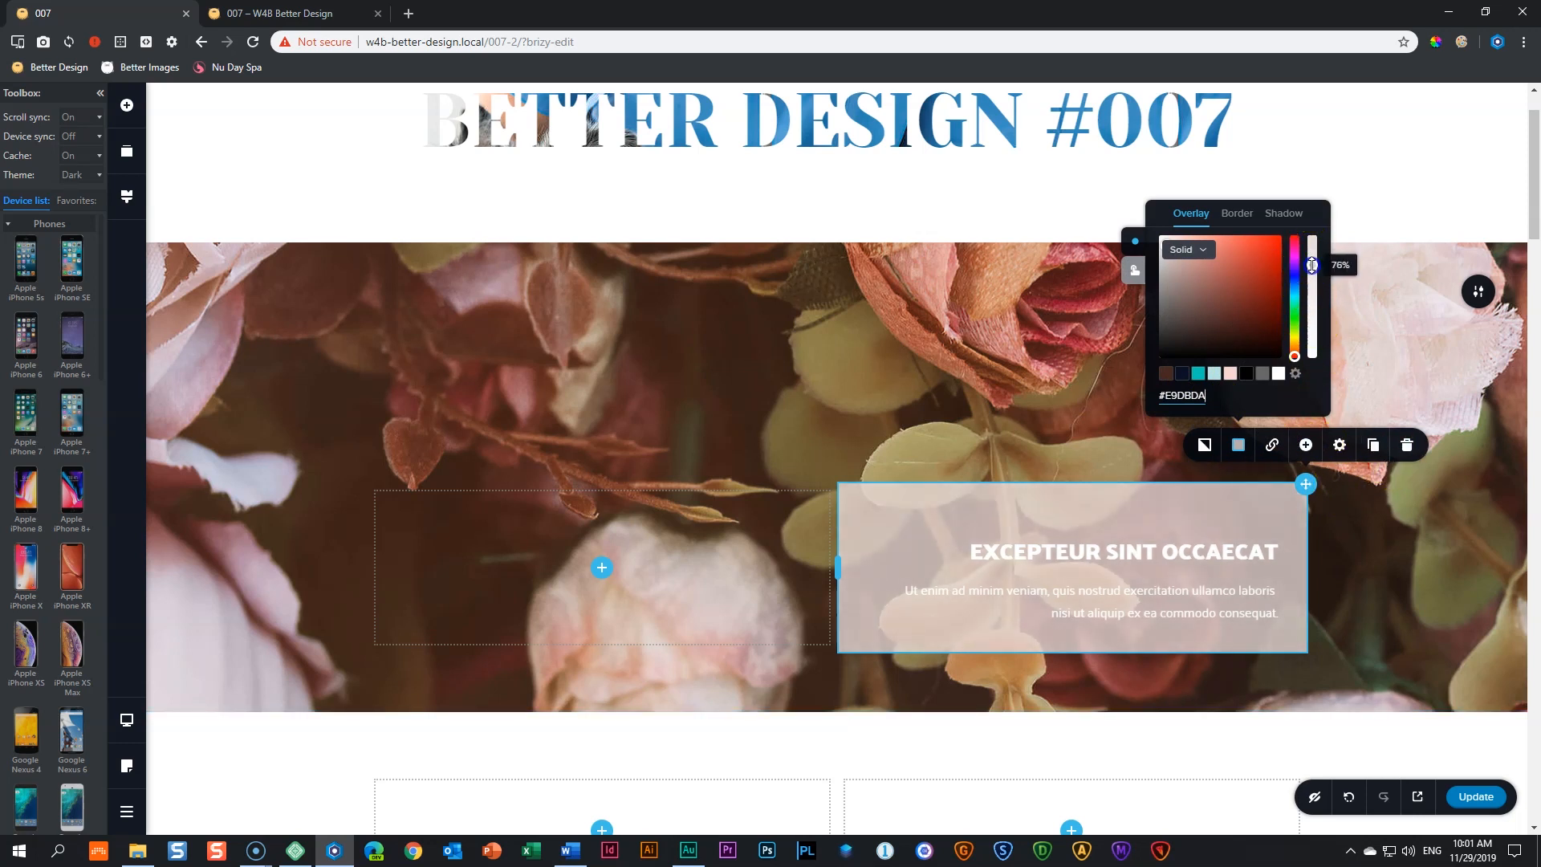
Sample the dark brown 3B2017 from the flower background with the color picker extension and copy its code
{"action": "left_click", "coordinate": [1435, 42]}
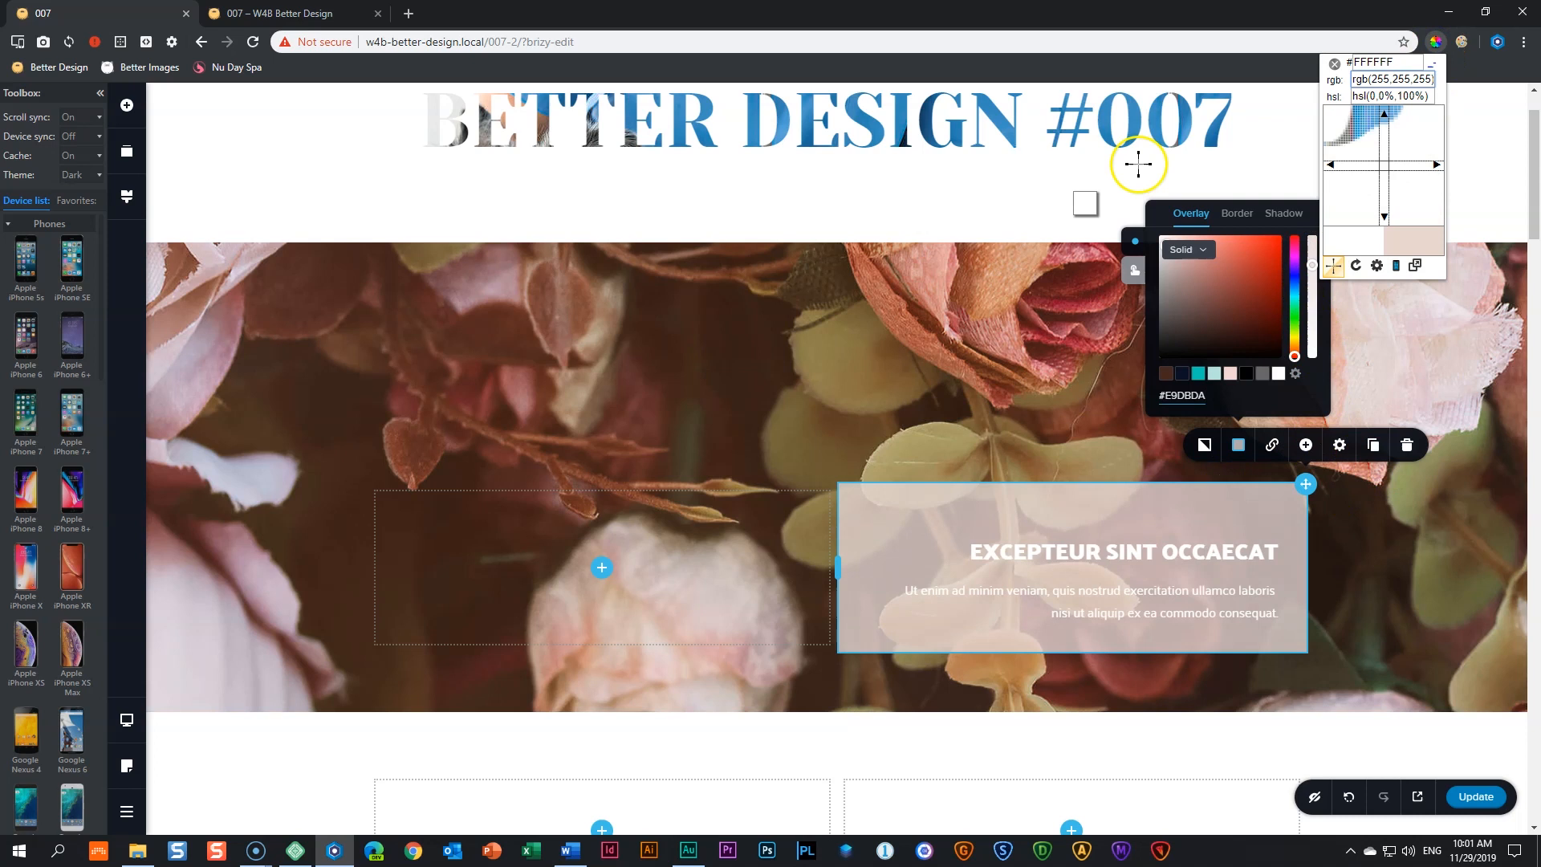
{"action": "left_click", "coordinate": [776, 353]}
{"action": "key", "text": "ctrl+c"}
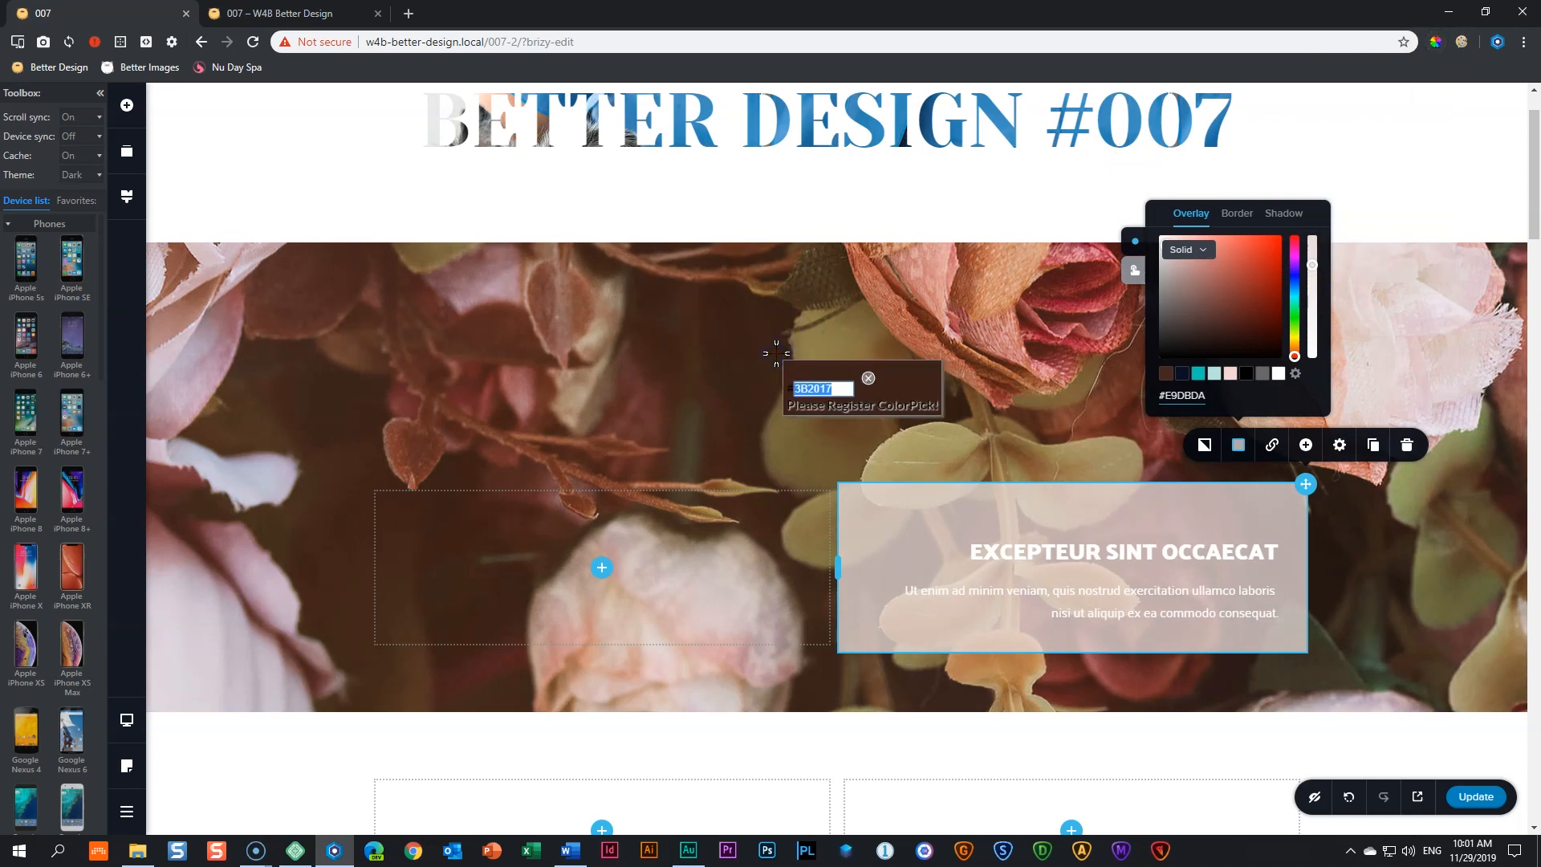
{"action": "left_click", "coordinate": [869, 377]}
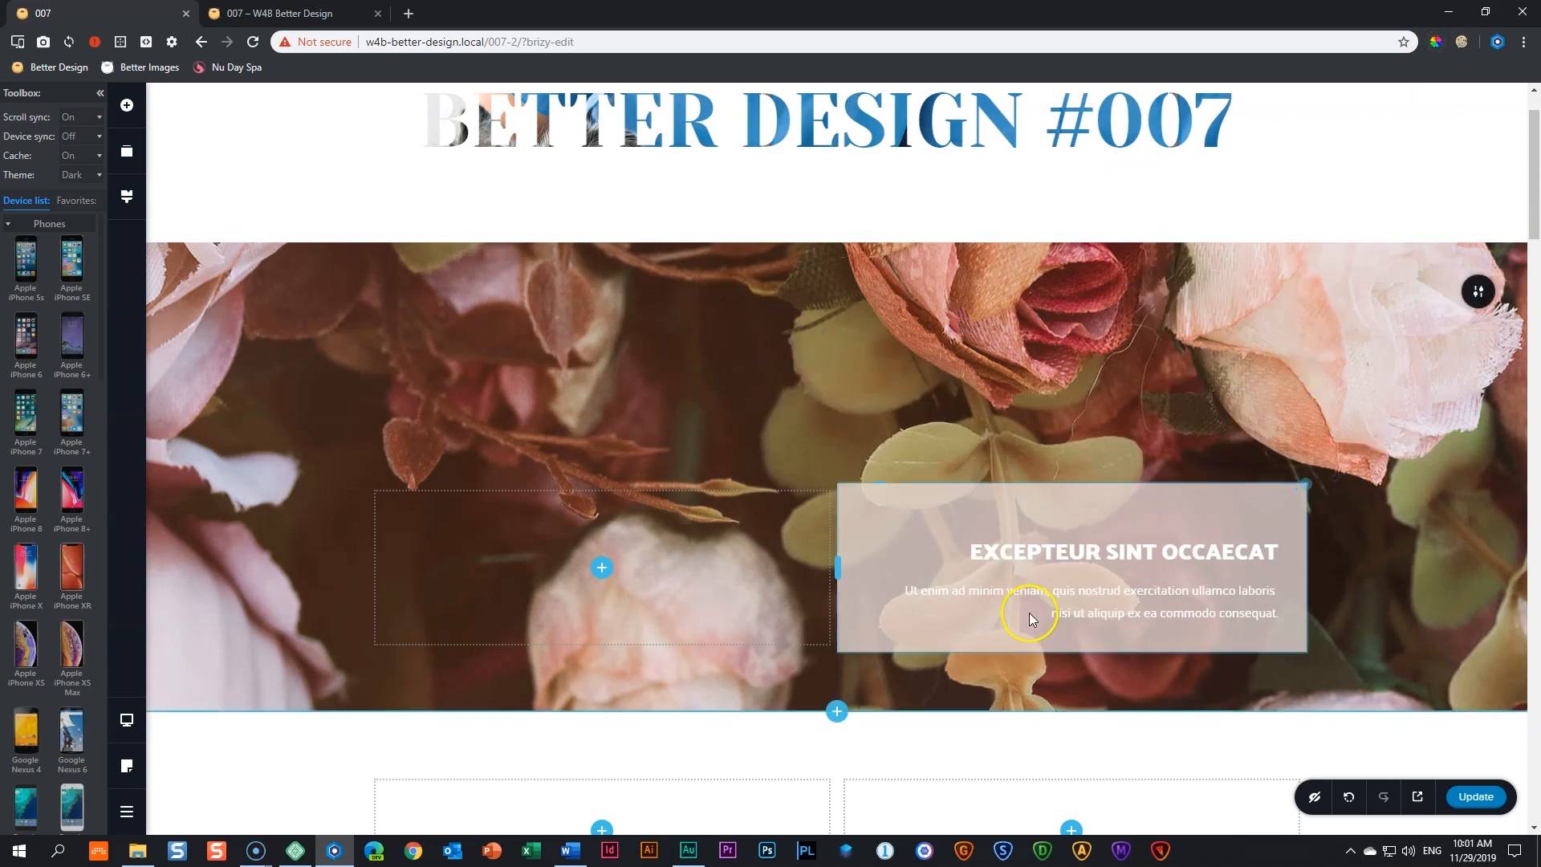
Set the text color of the heading and paragraph in the pale pink column to the copied #3B2017
{"action": "left_click", "coordinate": [1046, 558]}
{"action": "left_click", "coordinate": [968, 511]}
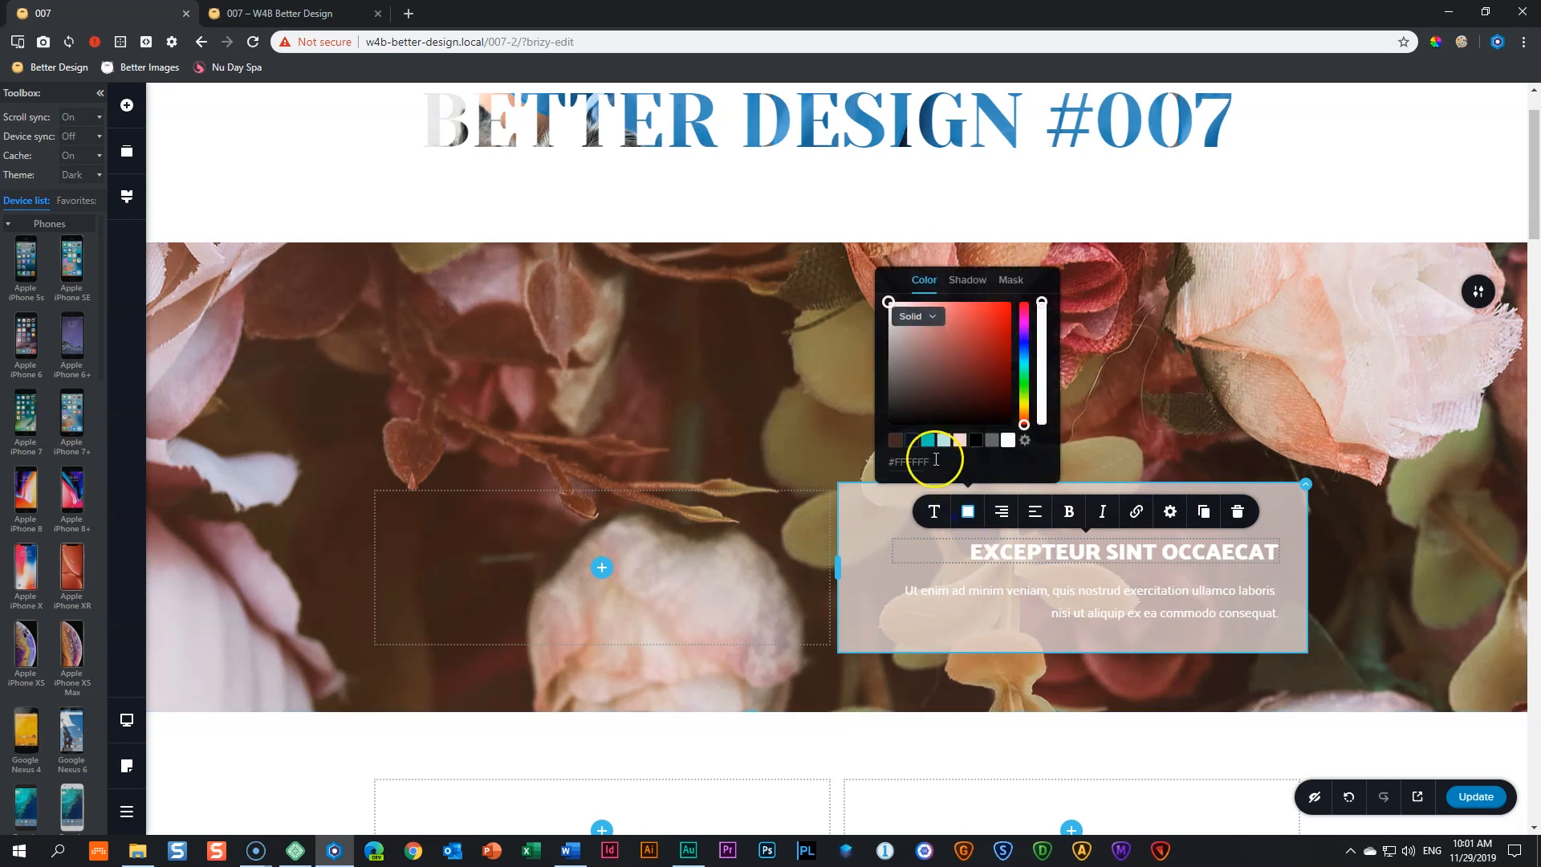
{"action": "key", "text": "ctrl+v"}
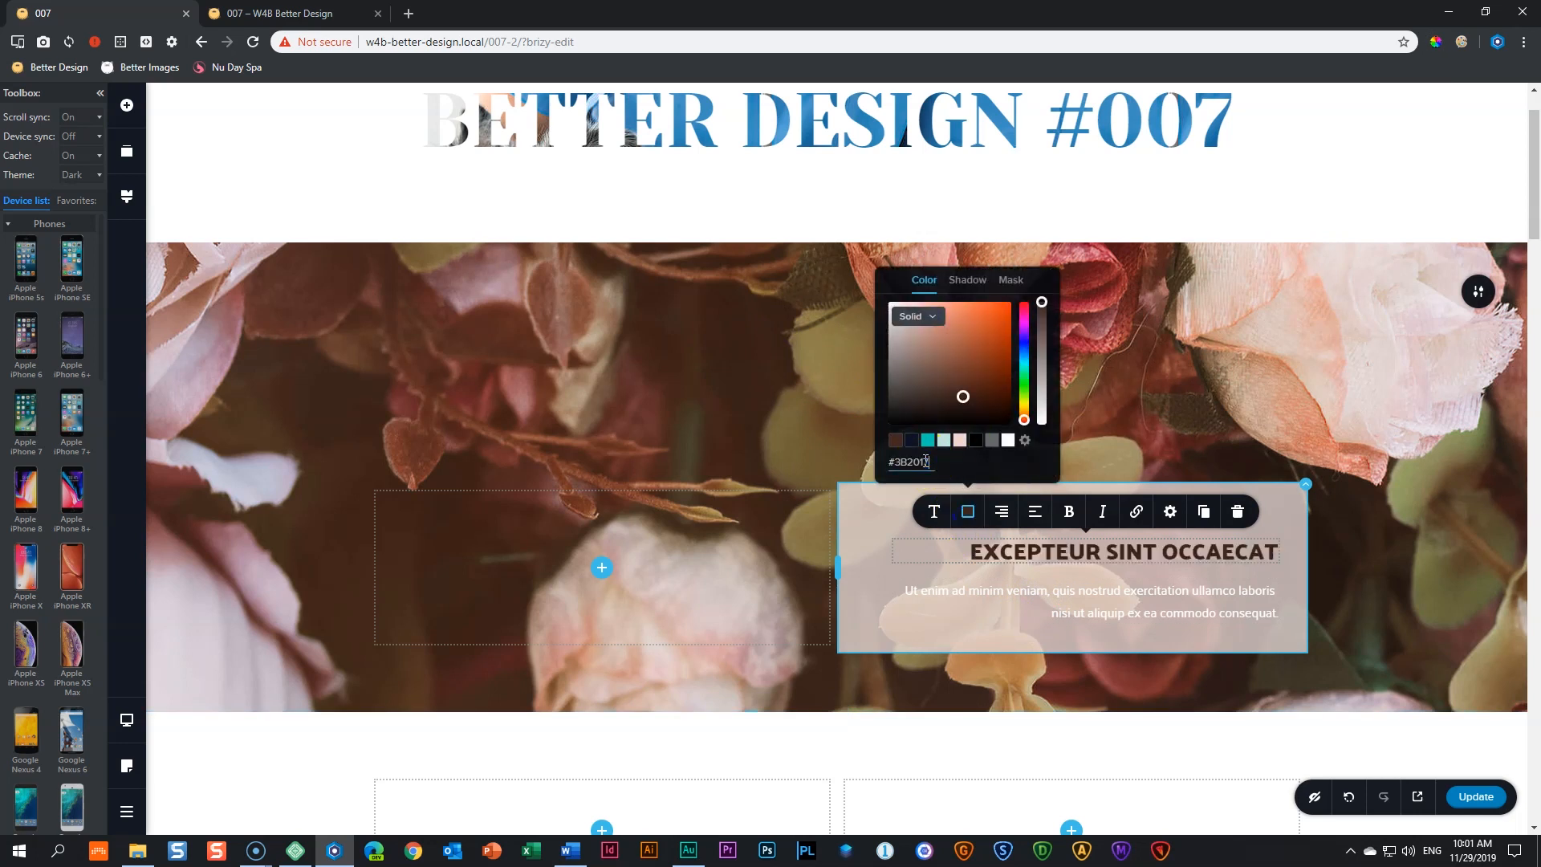
{"action": "triple_click", "coordinate": [1043, 592]}
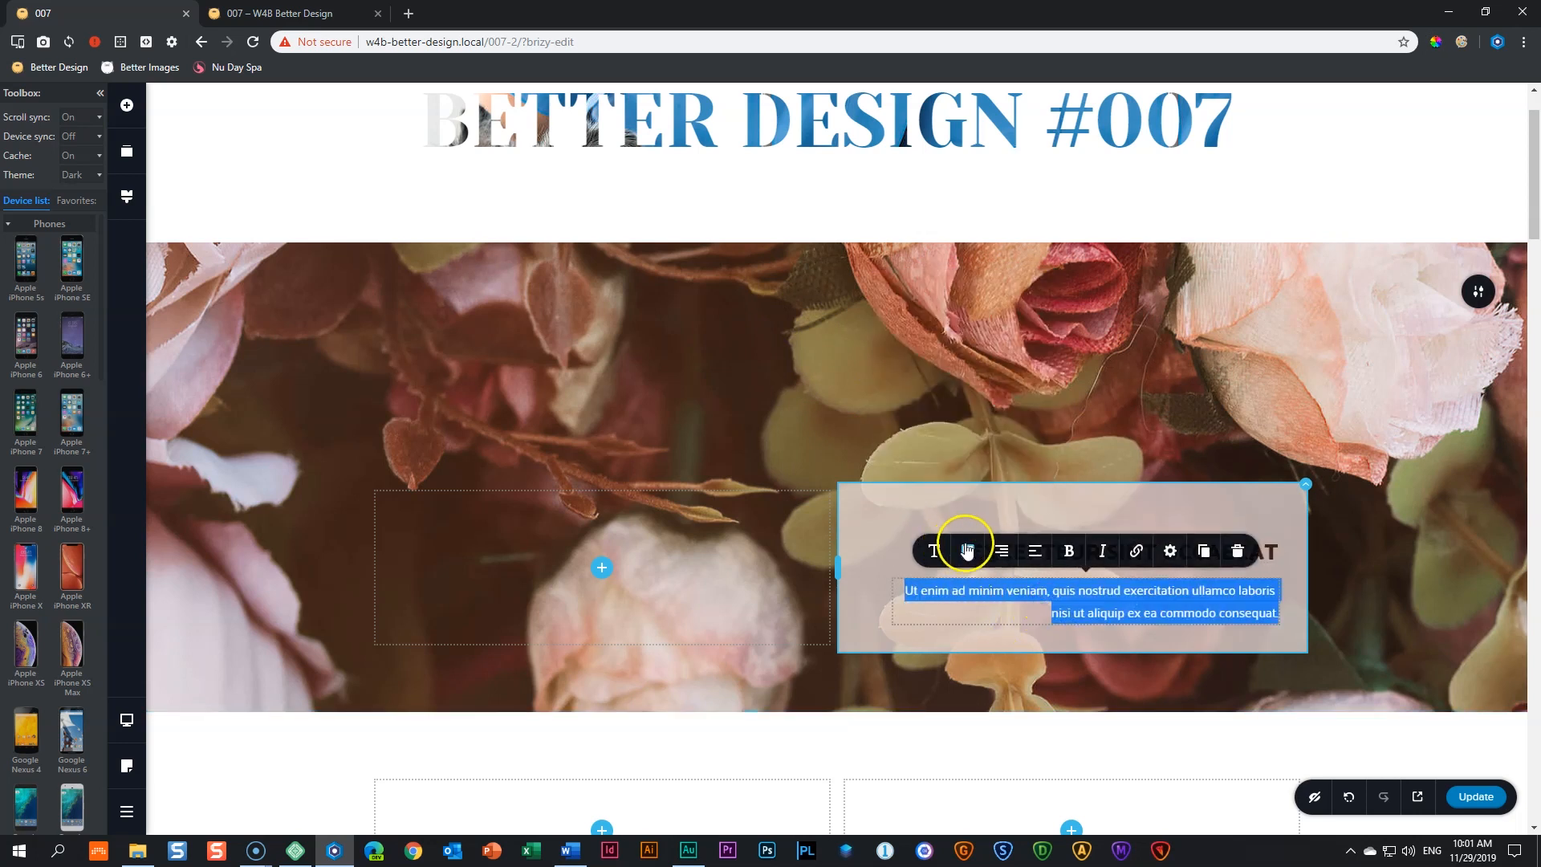
{"action": "left_click", "coordinate": [968, 550]}
{"action": "key", "text": "ctrl+v"}
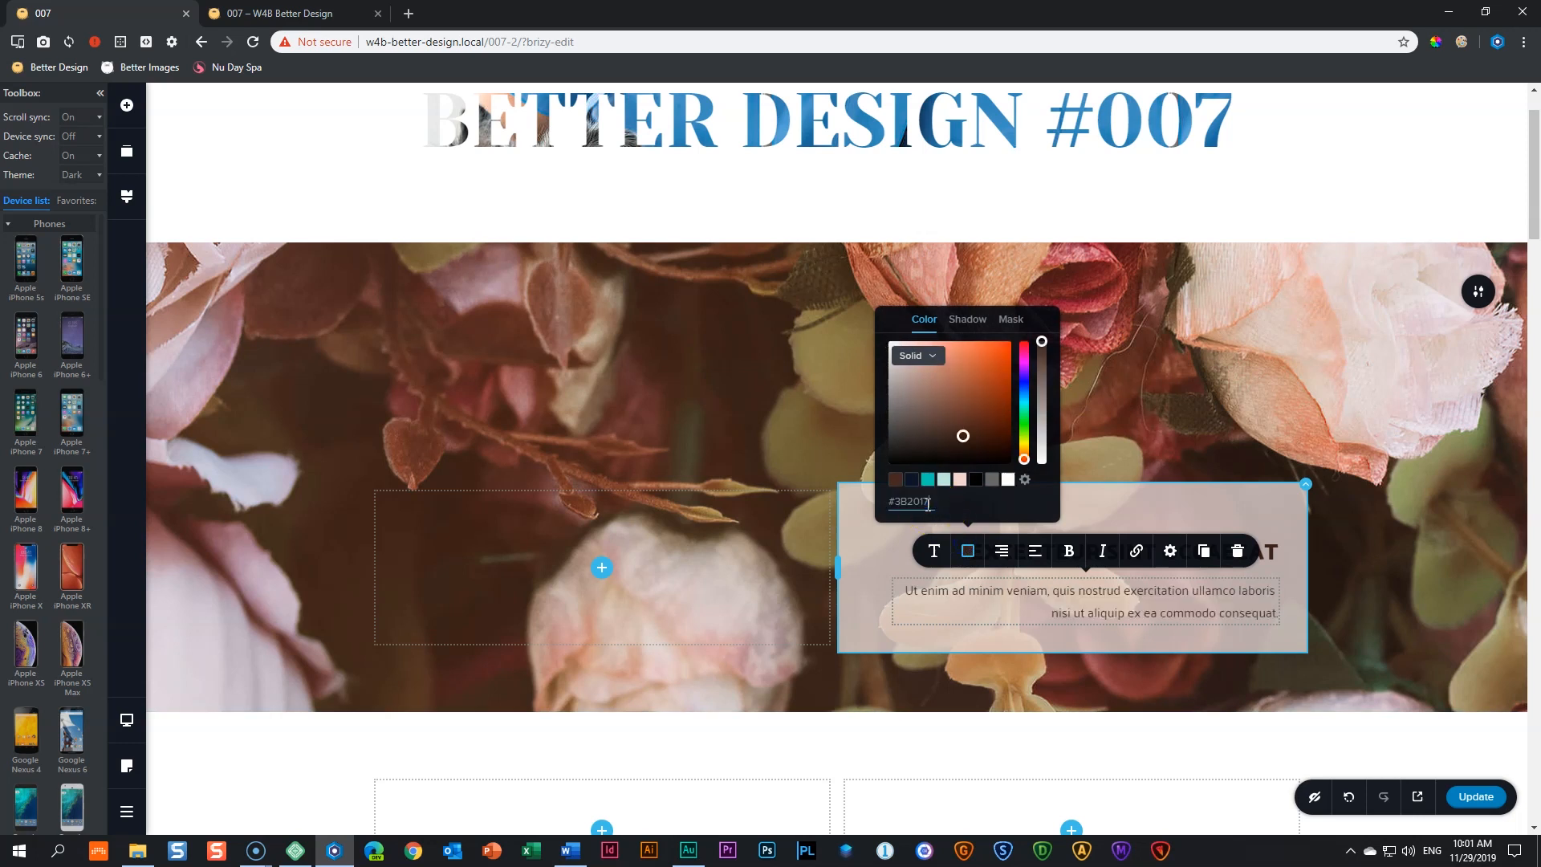
{"action": "left_click", "coordinate": [1365, 637]}
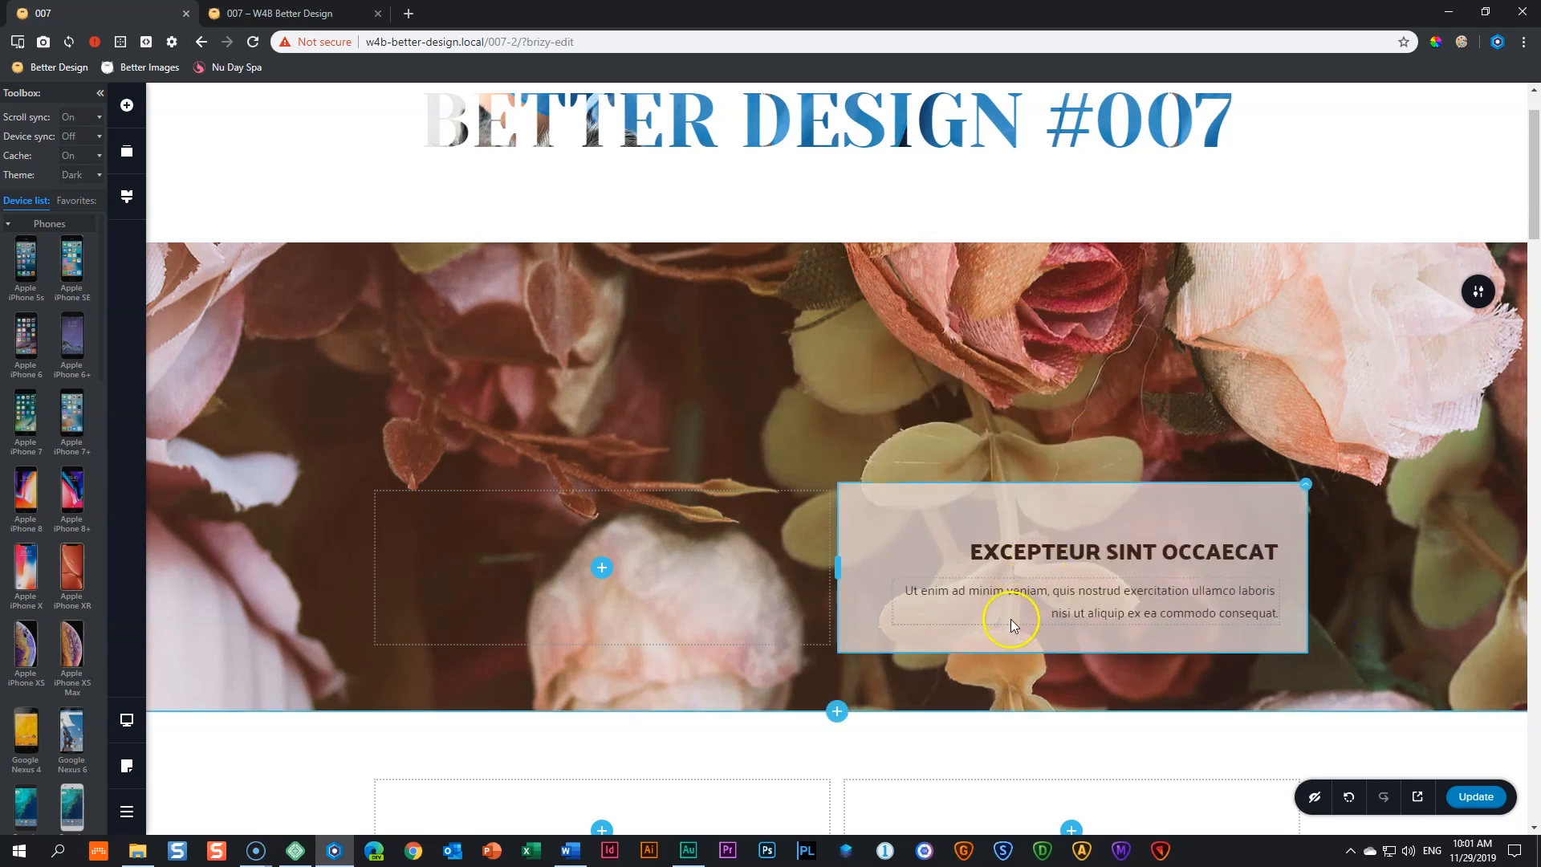
Update the page to save the new light flower section
{"action": "left_click", "coordinate": [1460, 798]}
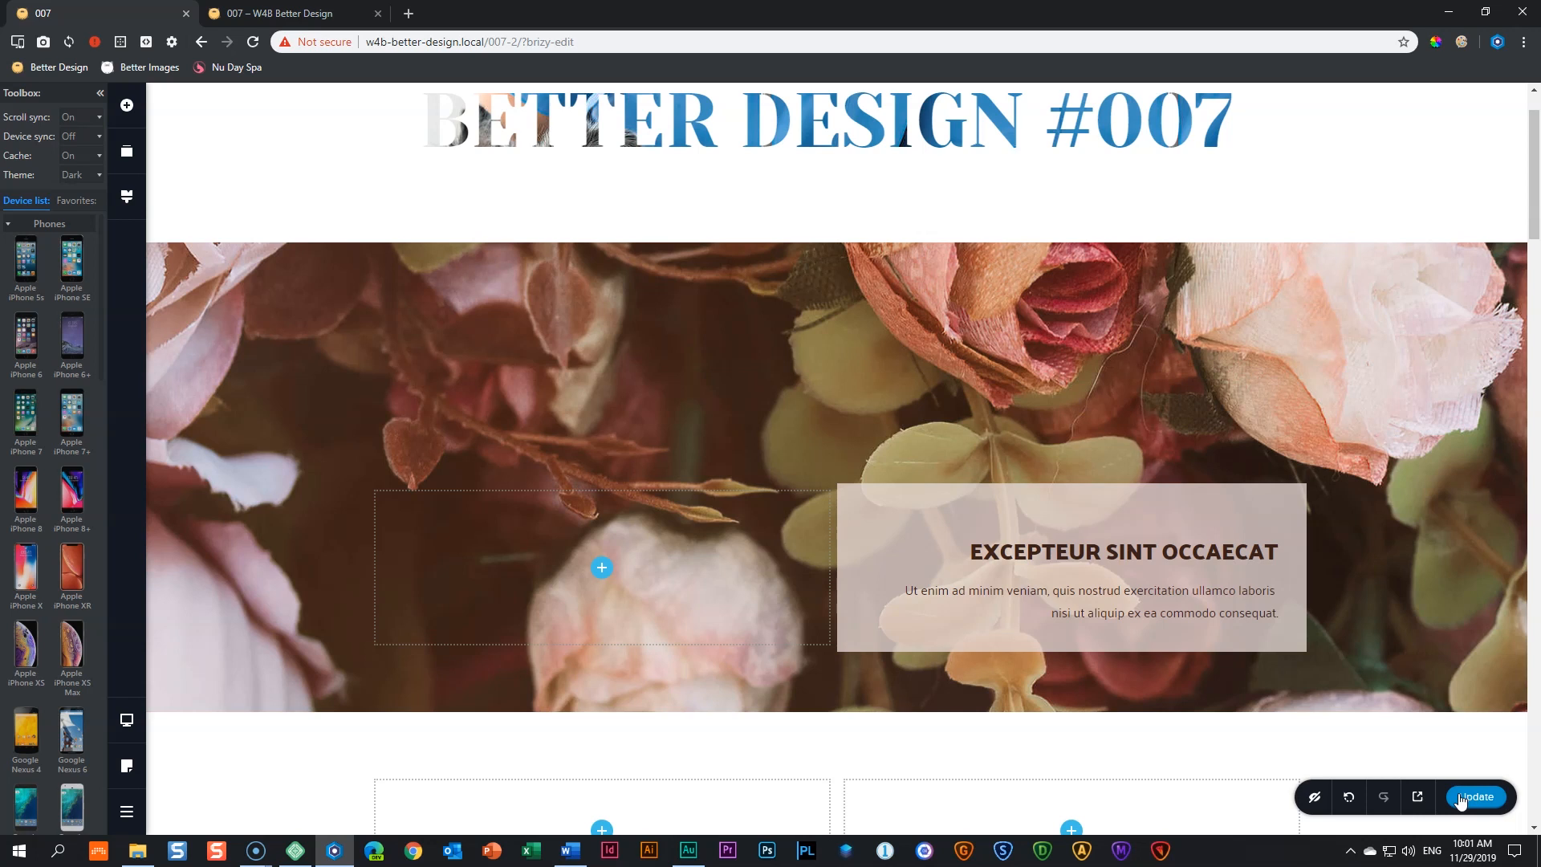
{"action": "scroll", "coordinate": [1364, 431], "scroll_direction": "down", "scroll_amount": 10}
{"action": "scroll", "coordinate": [1379, 431], "scroll_direction": "down", "scroll_amount": 10}
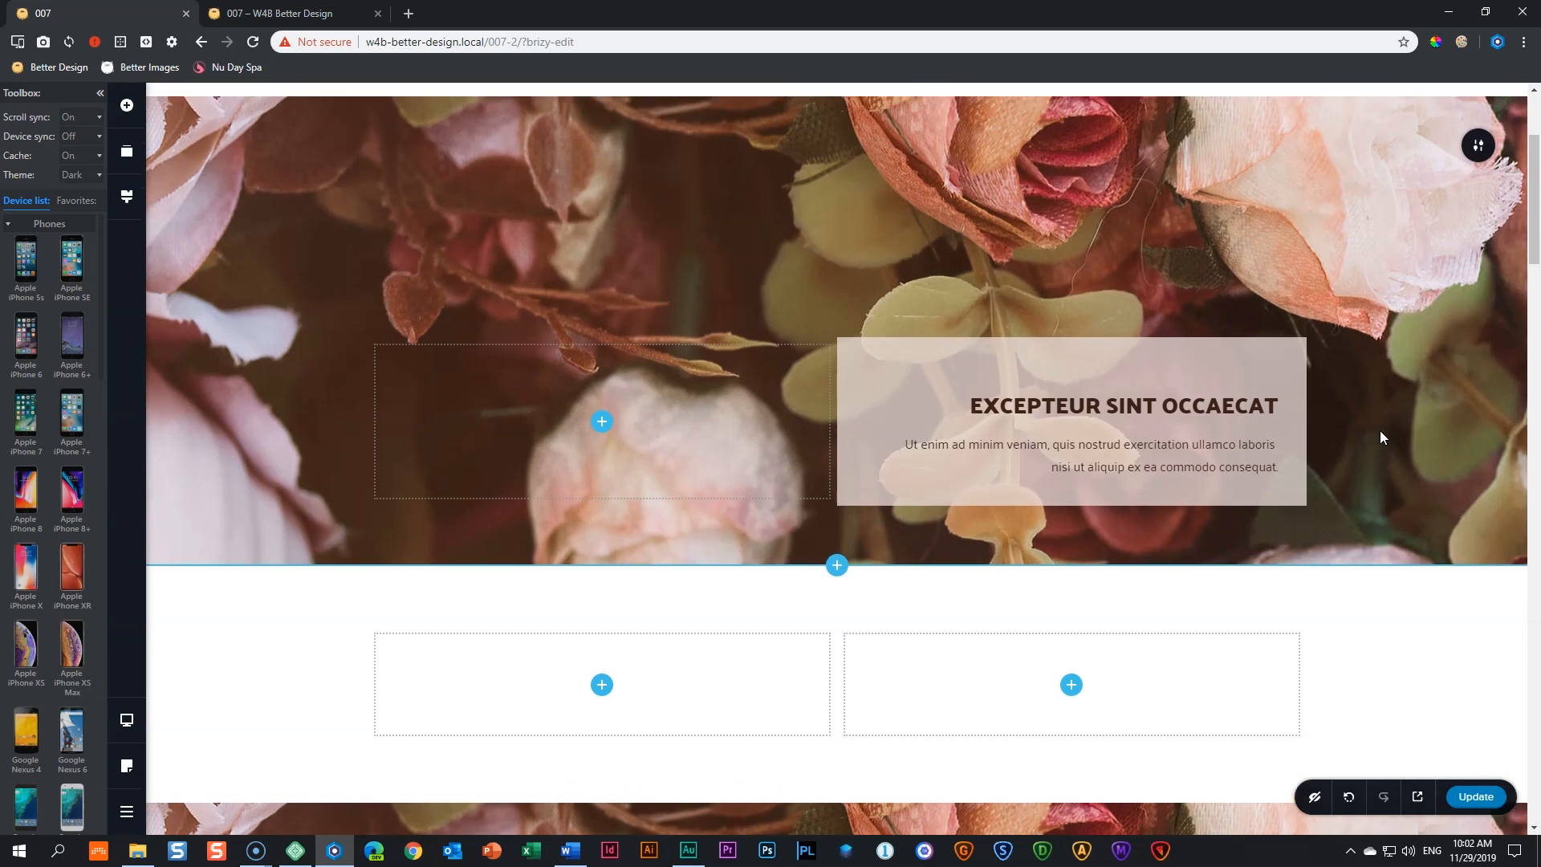
{"action": "scroll", "coordinate": [1379, 431], "scroll_direction": "down", "scroll_amount": 10}
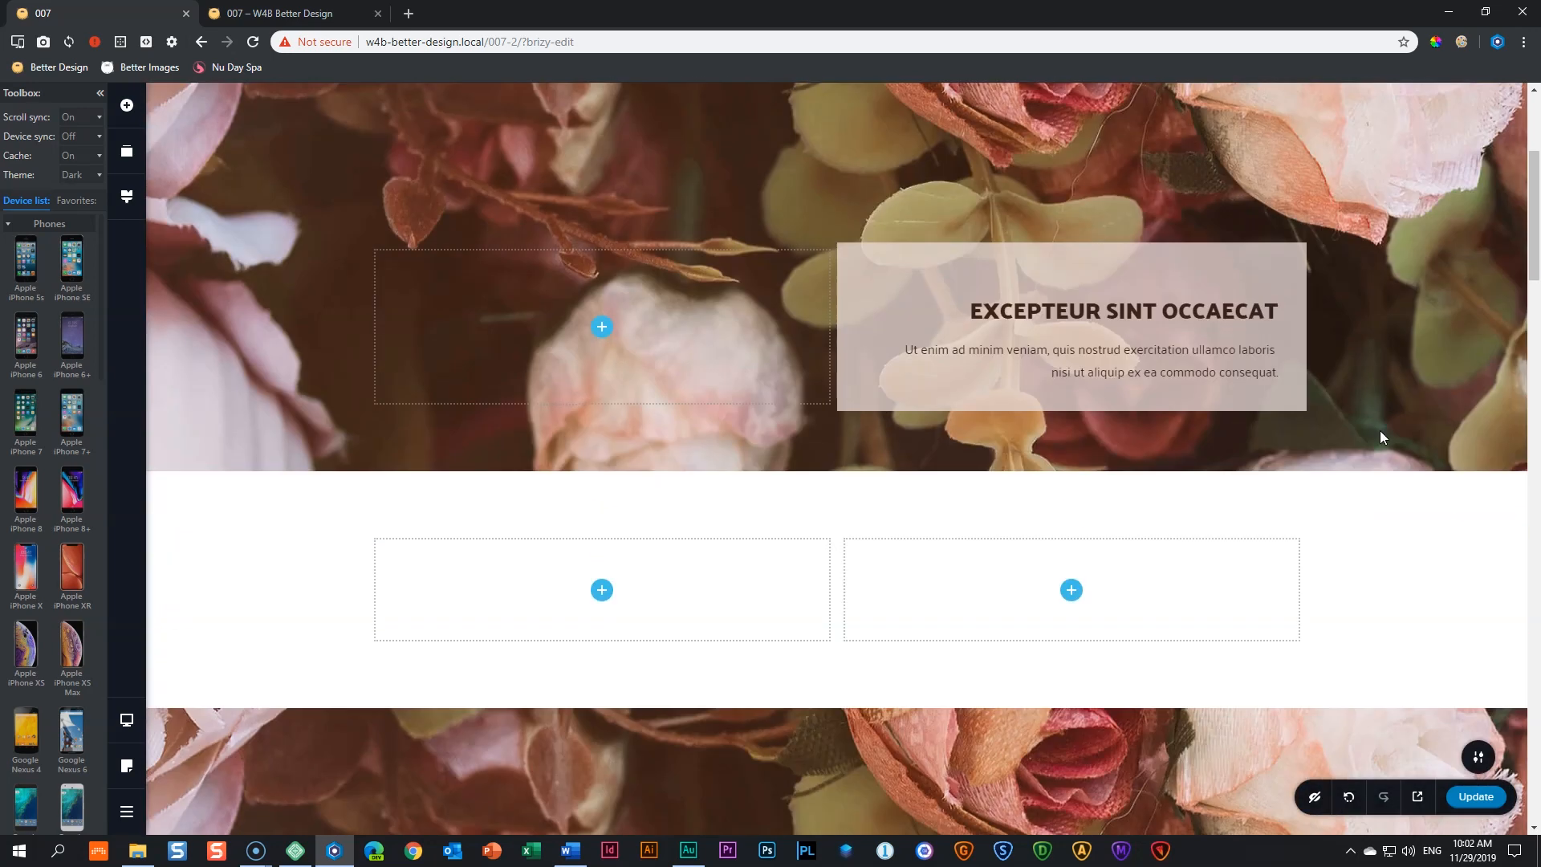
{"action": "scroll", "coordinate": [1379, 431], "scroll_direction": "up", "scroll_amount": 4}
Reload the page preview in the other browser tab and show it in device-only view on the Laptop-S
{"action": "left_click", "coordinate": [290, 7]}
{"action": "left_click", "coordinate": [253, 43]}
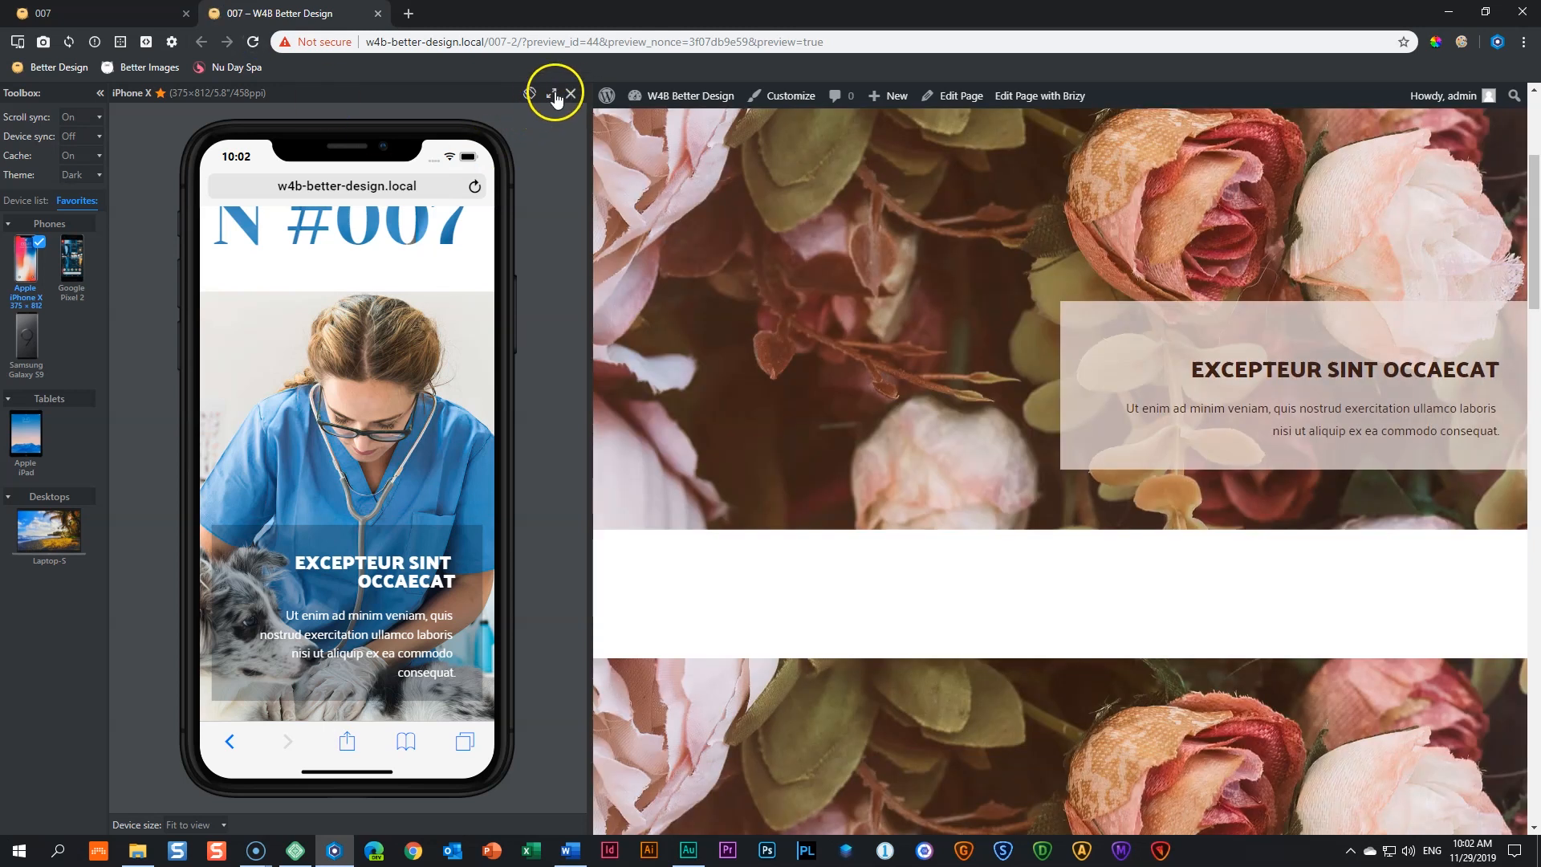
{"action": "left_click", "coordinate": [551, 94]}
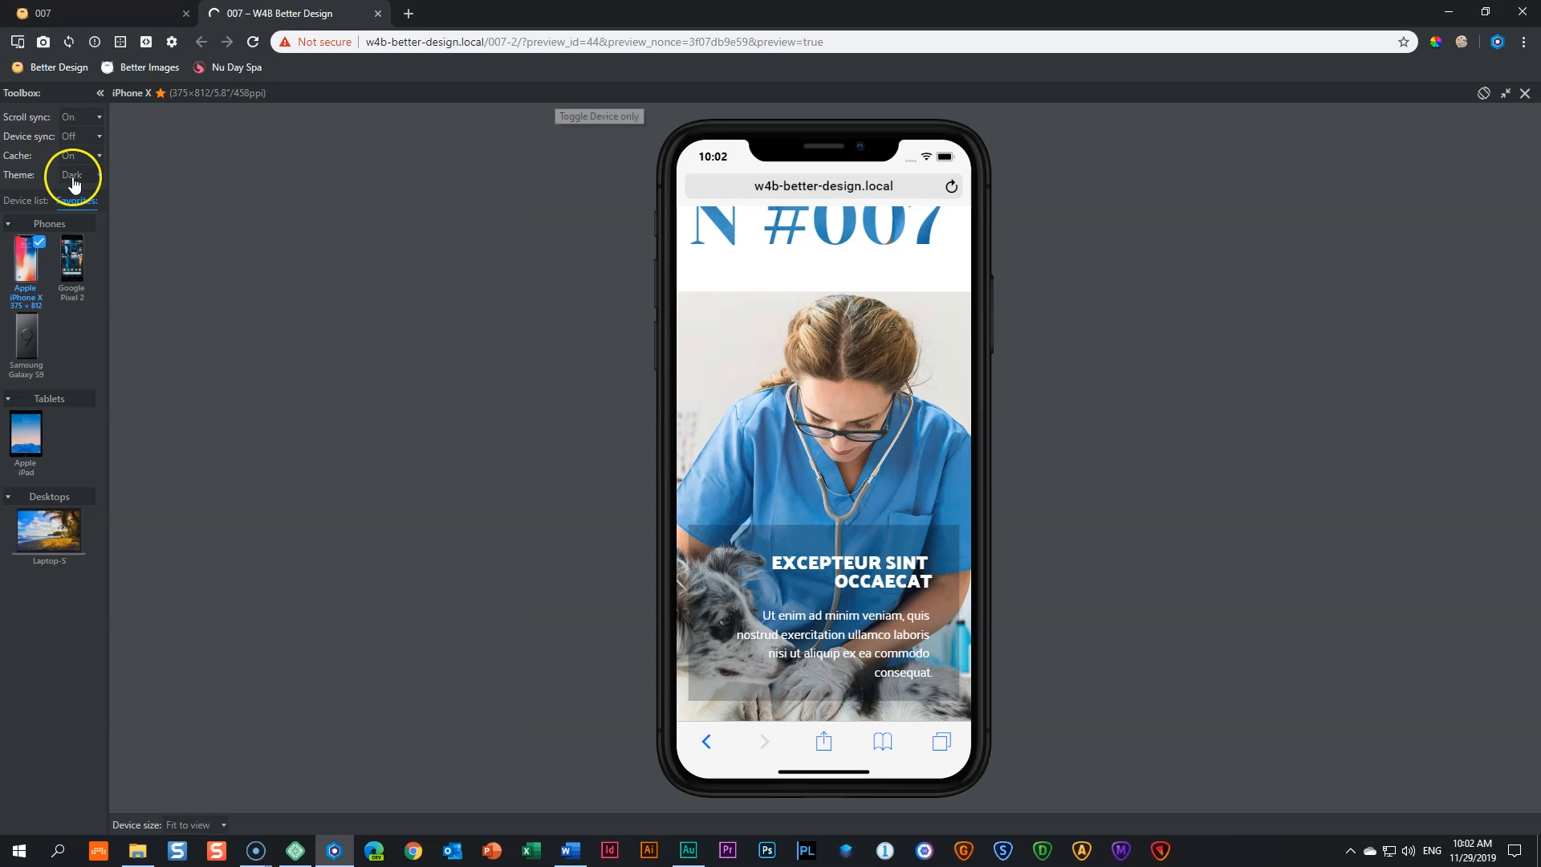
{"action": "left_click", "coordinate": [48, 528]}
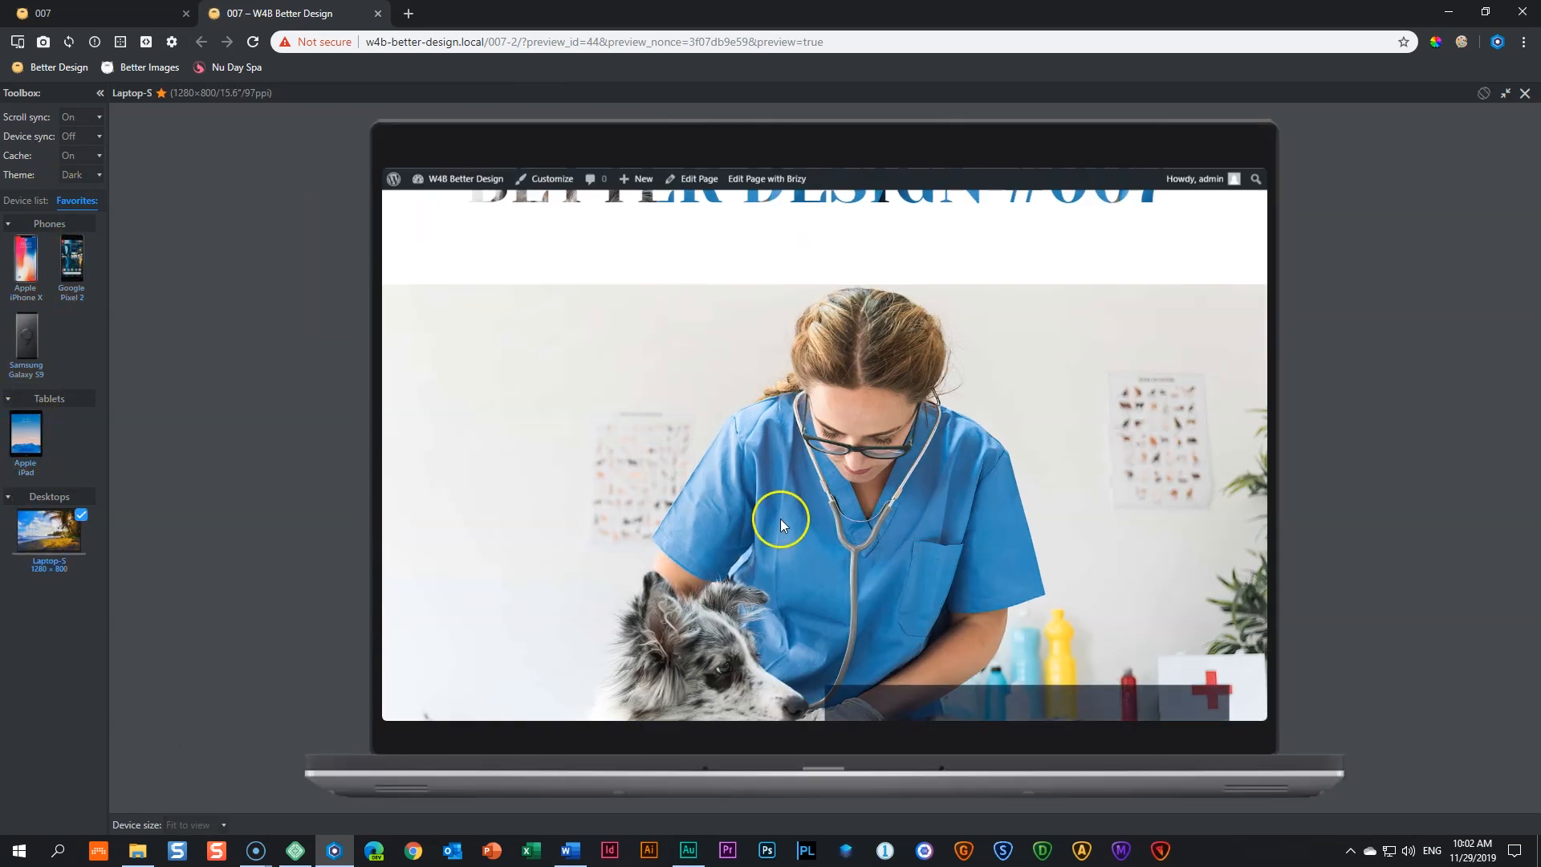
Examine the light and dark flower sections in the laptop preview
{"action": "scroll", "coordinate": [780, 518], "scroll_direction": "up", "scroll_amount": 2}
{"action": "scroll", "coordinate": [780, 519], "scroll_direction": "down", "scroll_amount": 3}
{"action": "scroll", "coordinate": [780, 519], "scroll_direction": "up", "scroll_amount": 3}
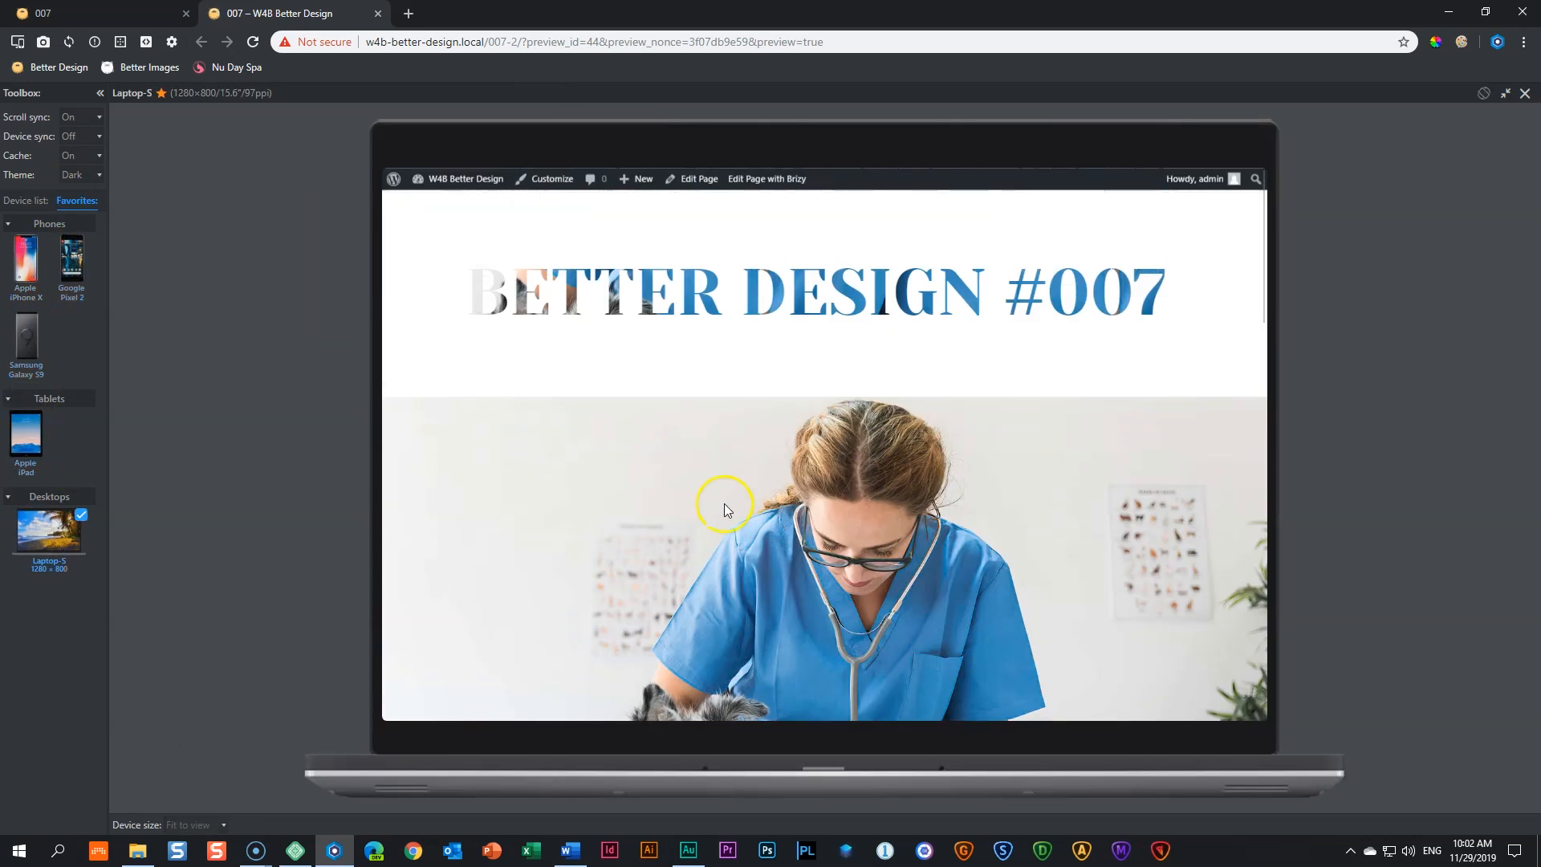
{"action": "scroll", "coordinate": [552, 338], "scroll_direction": "down", "scroll_amount": 1}
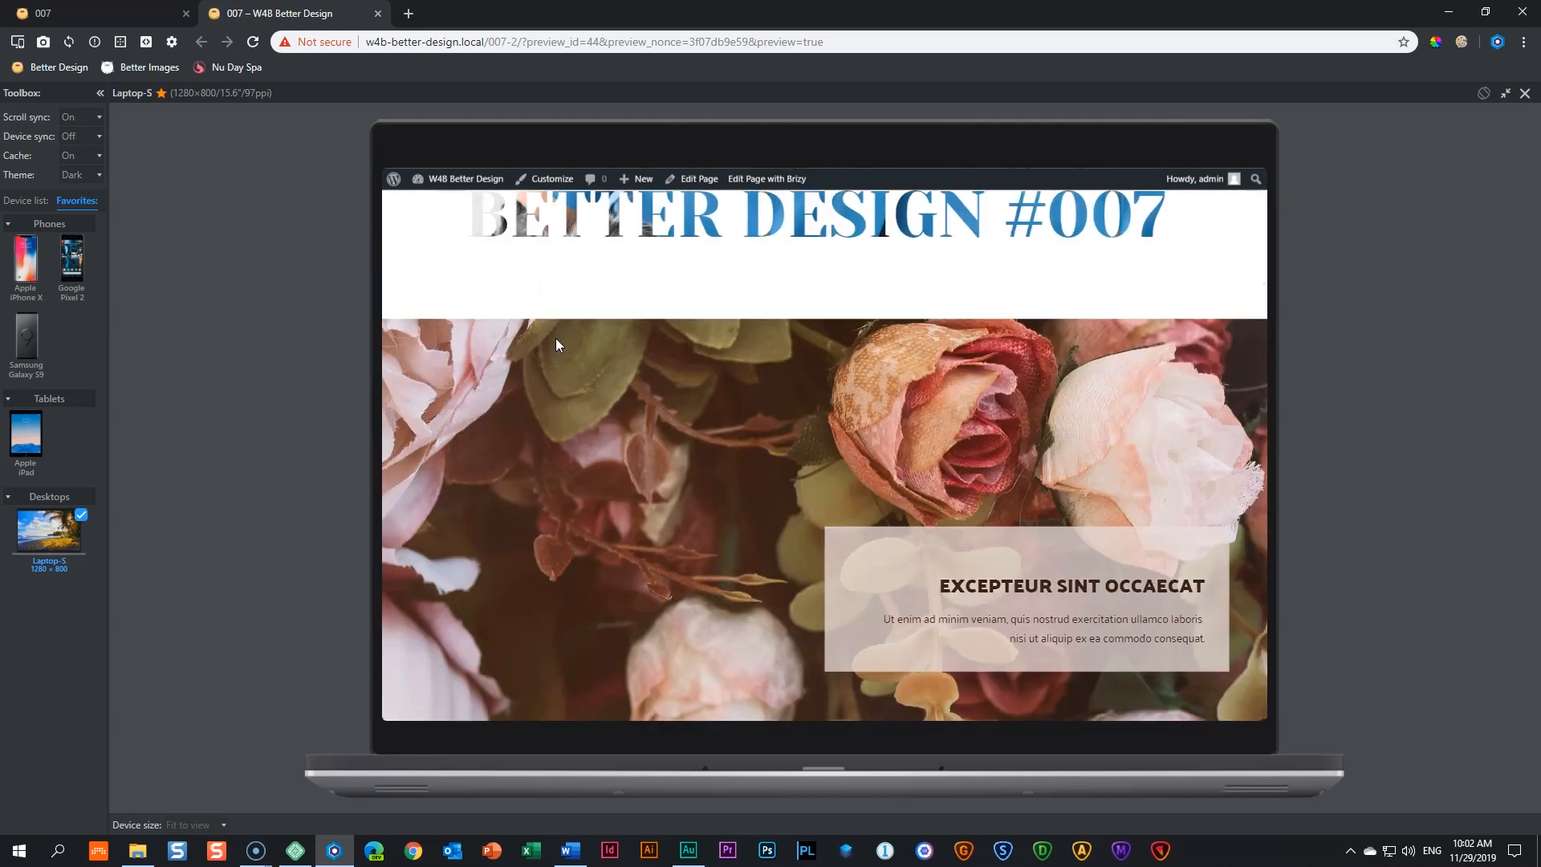
{"action": "scroll", "coordinate": [556, 344], "scroll_direction": "down", "scroll_amount": 1}
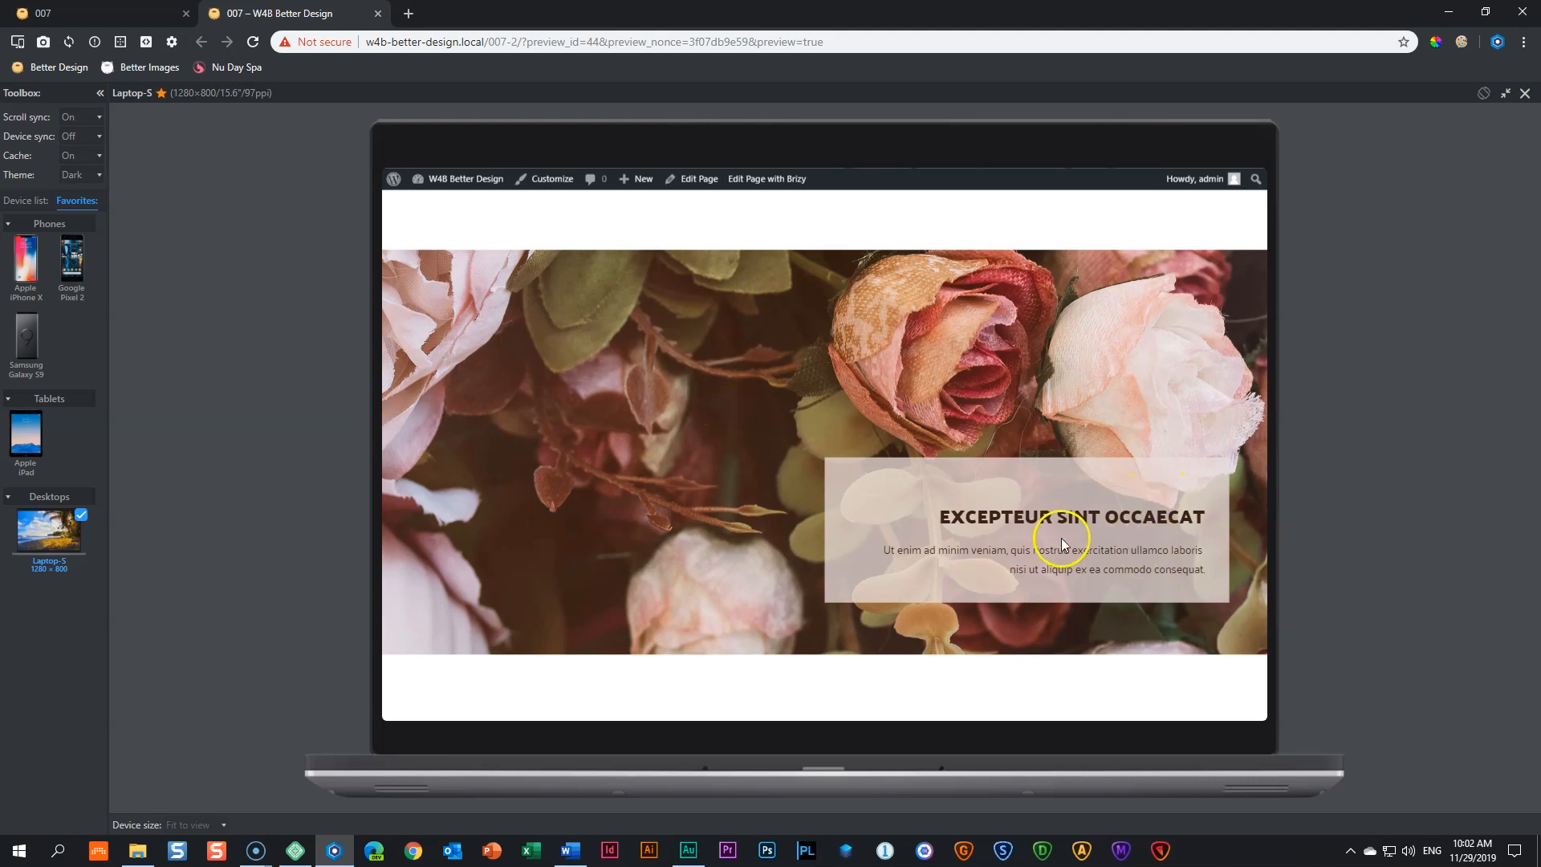
{"action": "scroll", "coordinate": [1065, 538], "scroll_direction": "down", "scroll_amount": 7}
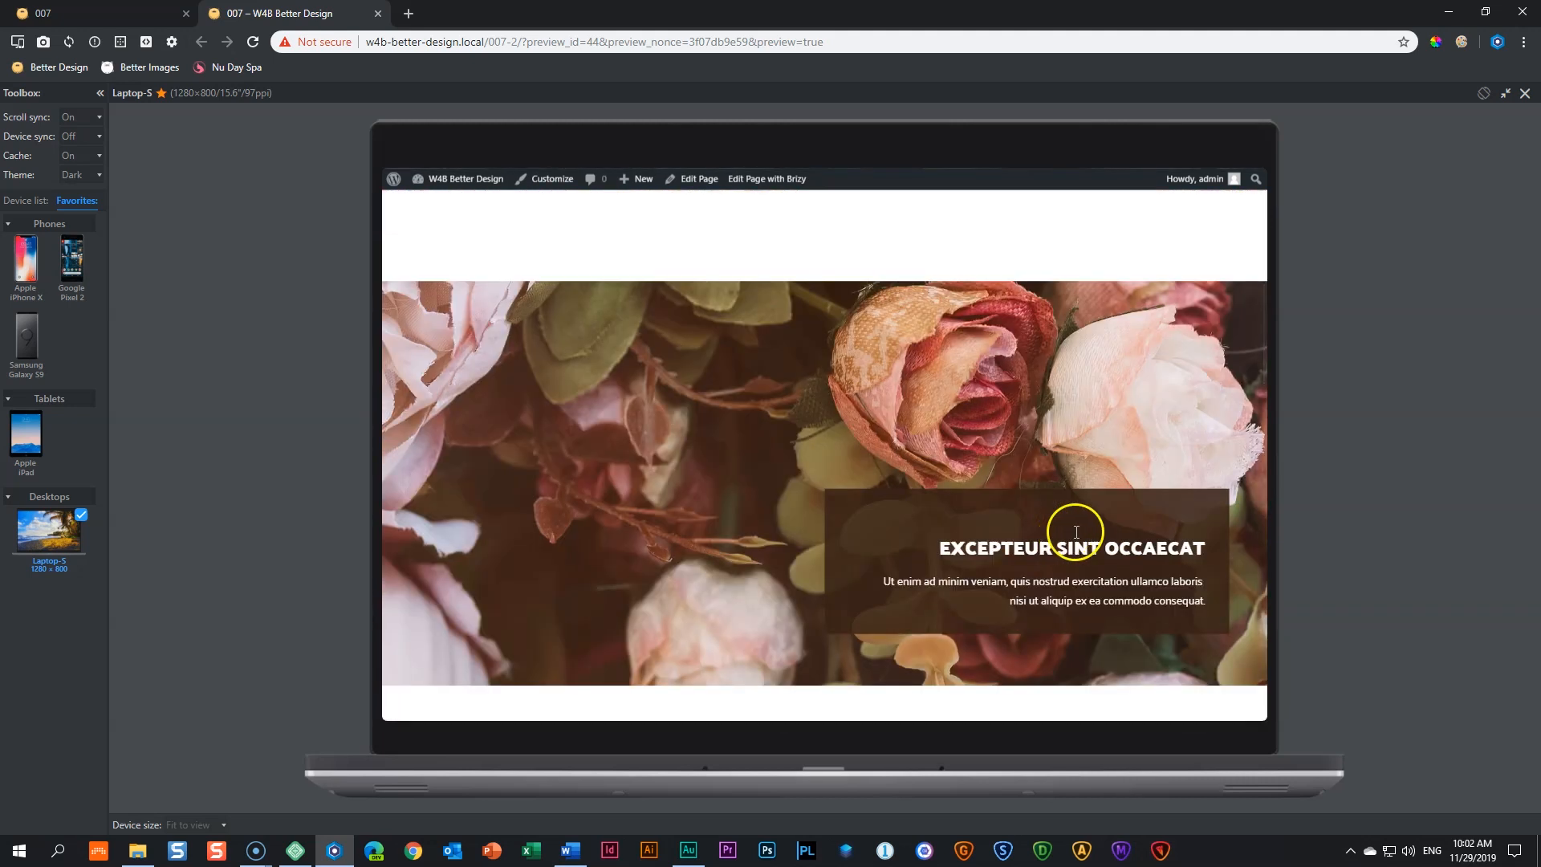
{"action": "scroll", "coordinate": [1245, 413], "scroll_direction": "down", "scroll_amount": 9}
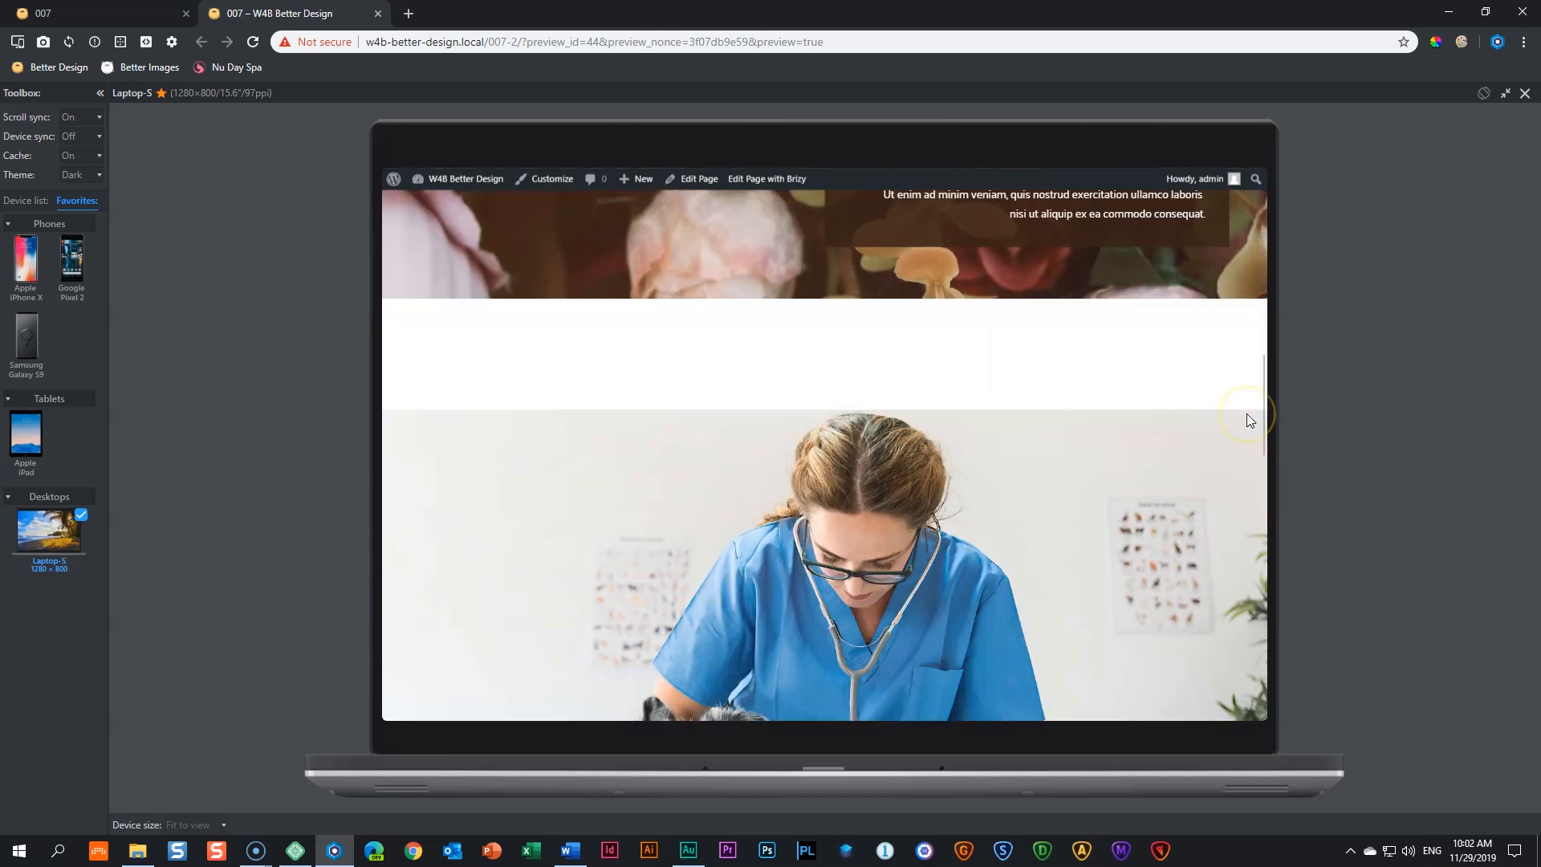
Examine the vet-and-dog sections in the laptop preview down to the end of the page
{"action": "scroll", "coordinate": [1247, 415], "scroll_direction": "down", "scroll_amount": 1}
{"action": "scroll", "coordinate": [1247, 415], "scroll_direction": "up", "scroll_amount": 1}
{"action": "scroll", "coordinate": [1247, 415], "scroll_direction": "down", "scroll_amount": 1}
{"action": "scroll", "coordinate": [1247, 416], "scroll_direction": "up", "scroll_amount": 1}
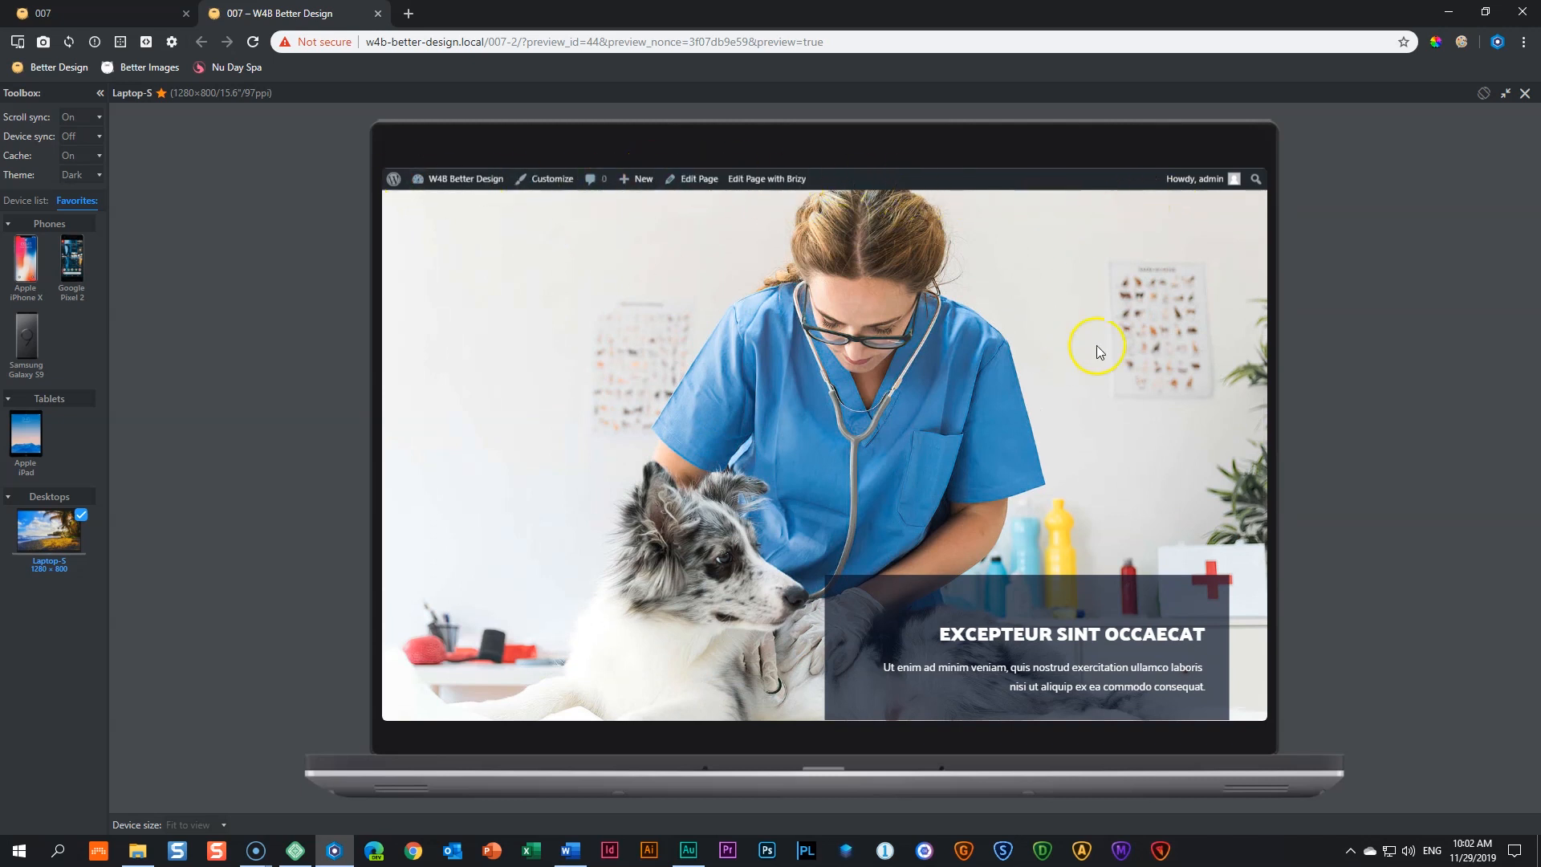
{"action": "scroll", "coordinate": [1028, 366], "scroll_direction": "down", "scroll_amount": 5}
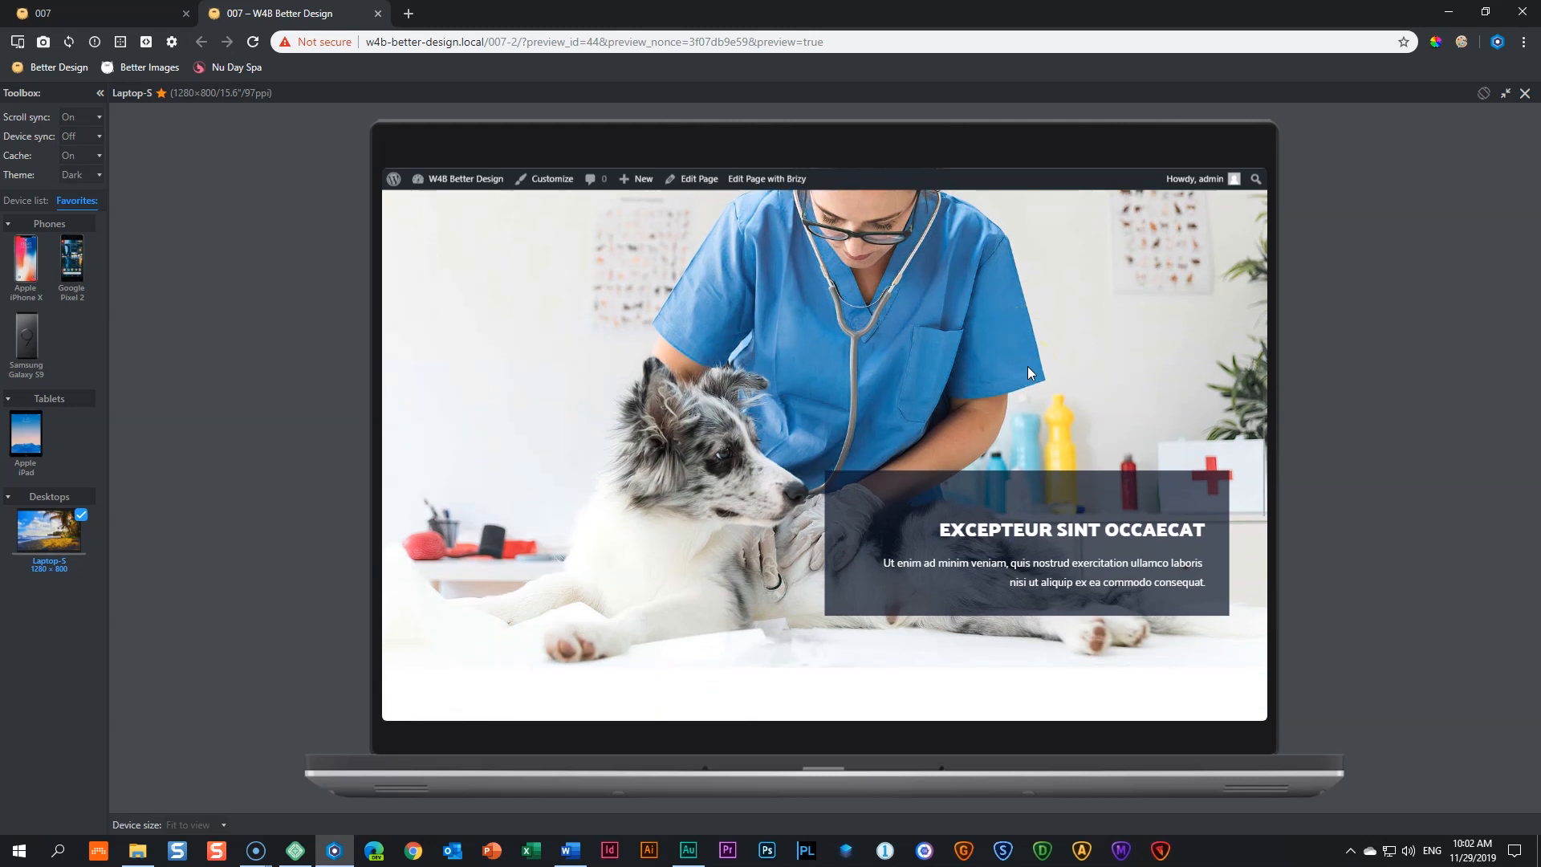
{"action": "scroll", "coordinate": [1028, 366], "scroll_direction": "down", "scroll_amount": 4}
{"action": "scroll", "coordinate": [1028, 365], "scroll_direction": "down", "scroll_amount": 6}
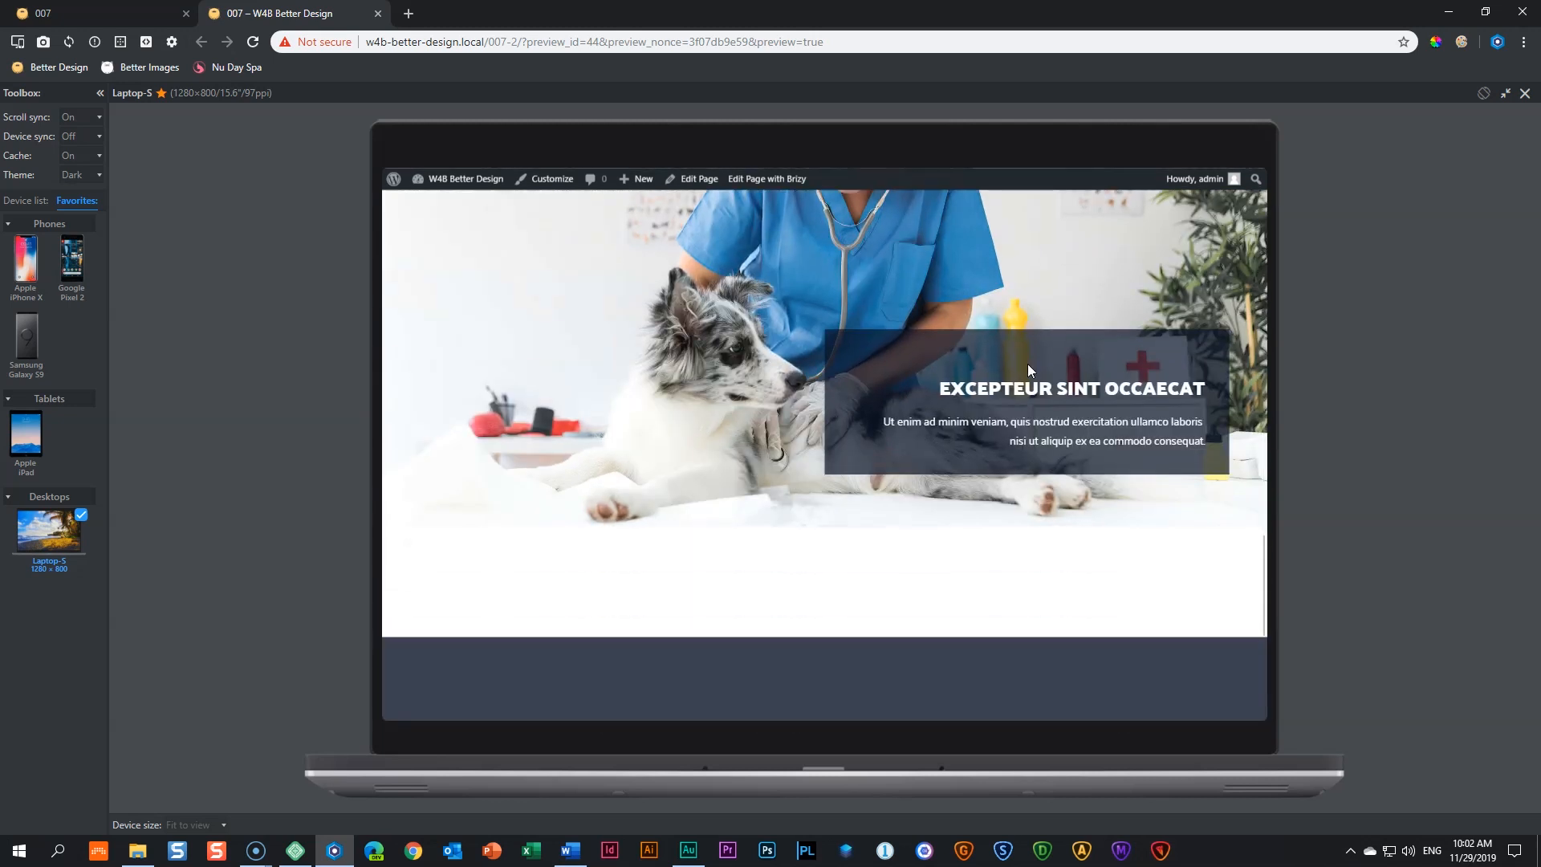
{"action": "scroll", "coordinate": [1029, 370], "scroll_direction": "down", "scroll_amount": 2}
{"action": "scroll", "coordinate": [1030, 370], "scroll_direction": "up", "scroll_amount": 10}
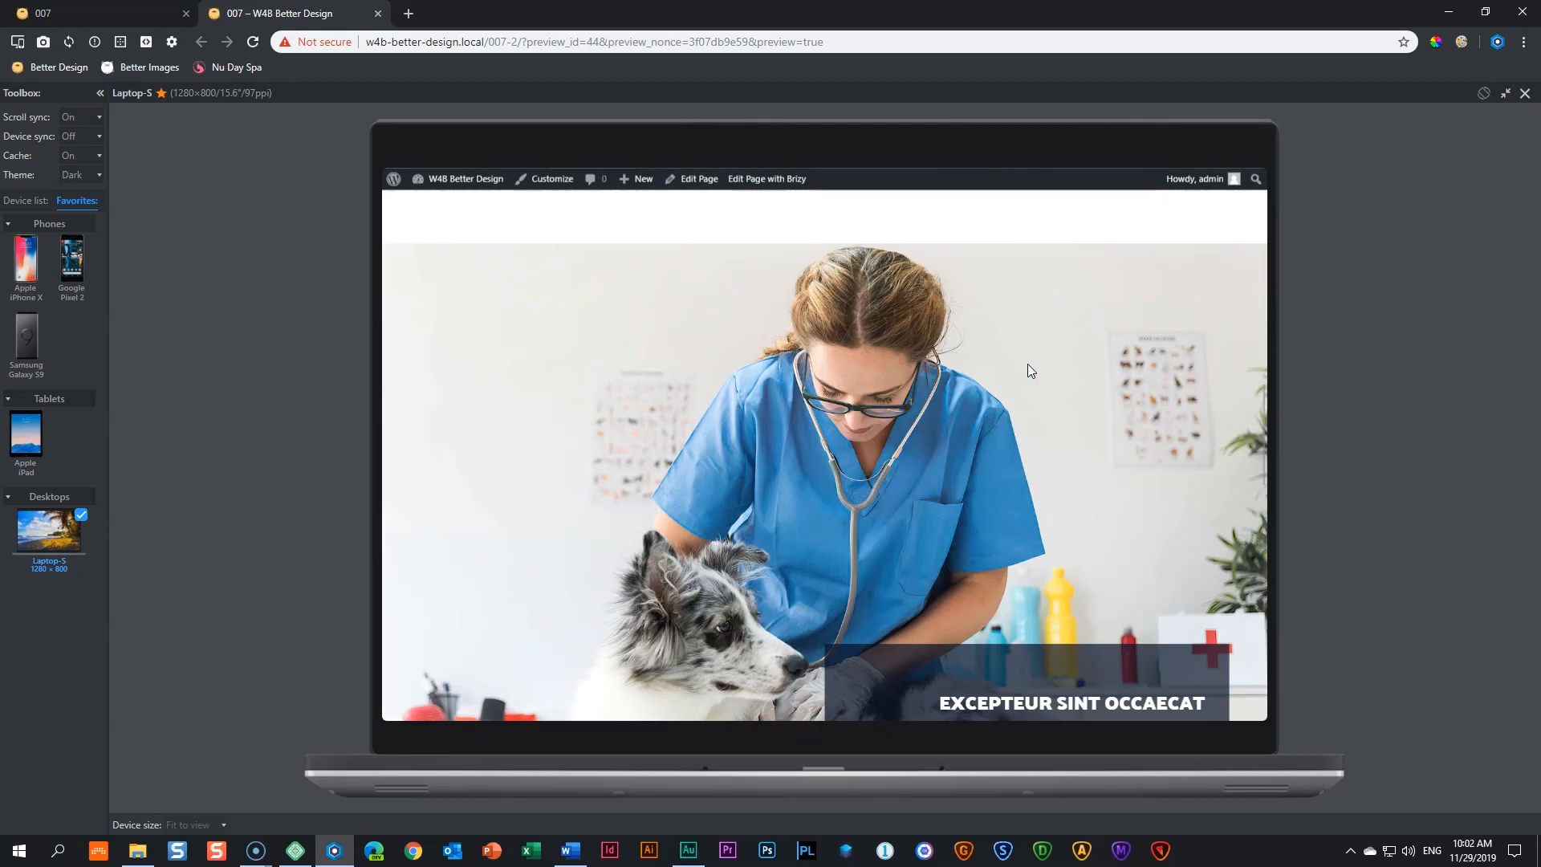
Switch the device preview to the Apple iPhone X and examine the flower and vet-and-dog sections in it
{"action": "scroll", "coordinate": [1027, 362], "scroll_direction": "up", "scroll_amount": 10}
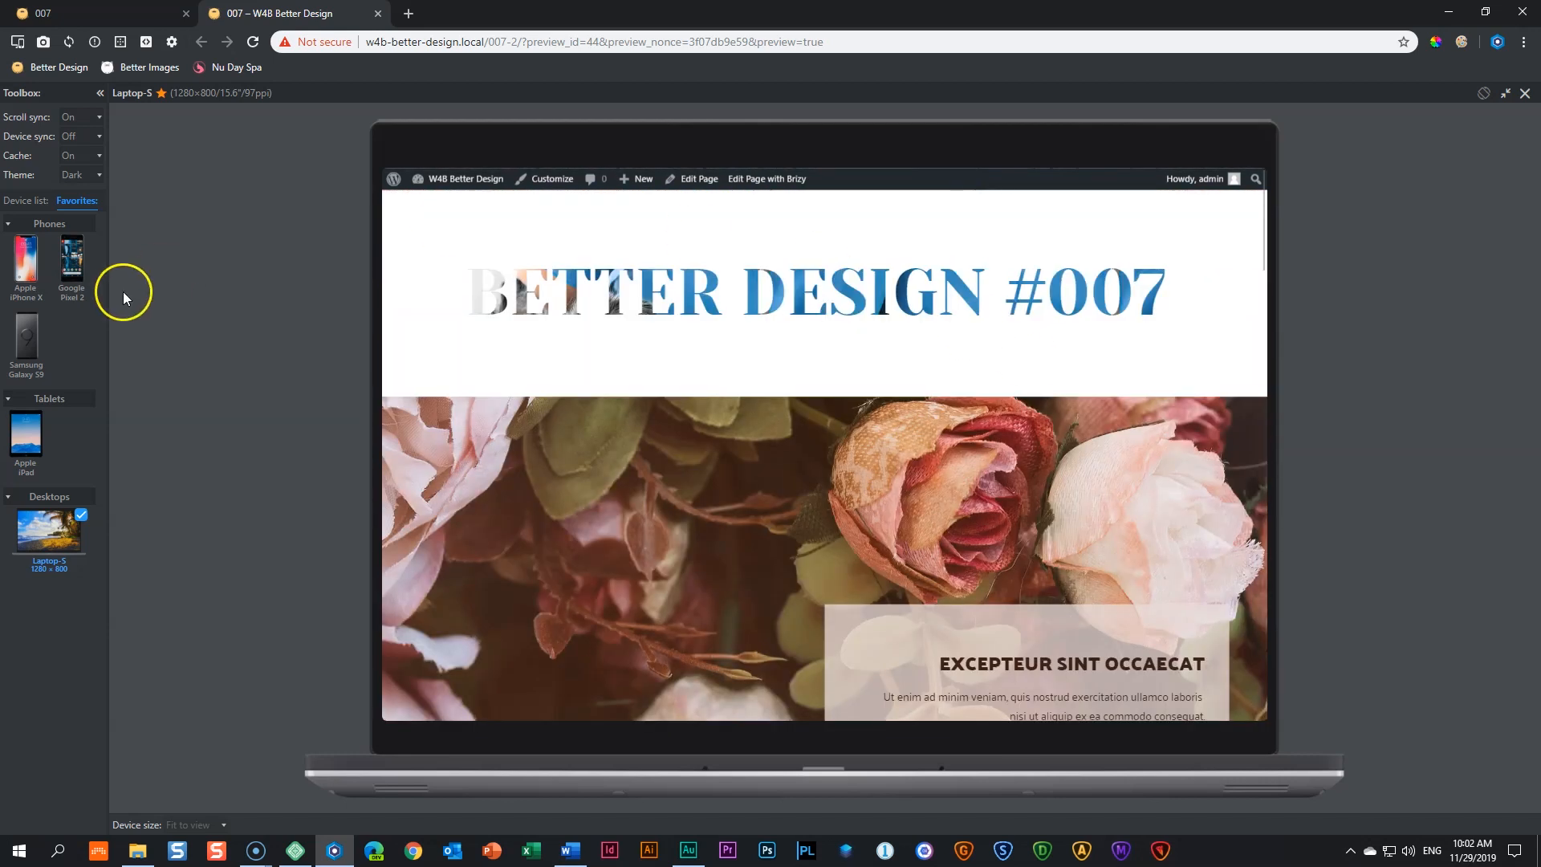
{"action": "left_click", "coordinate": [26, 258]}
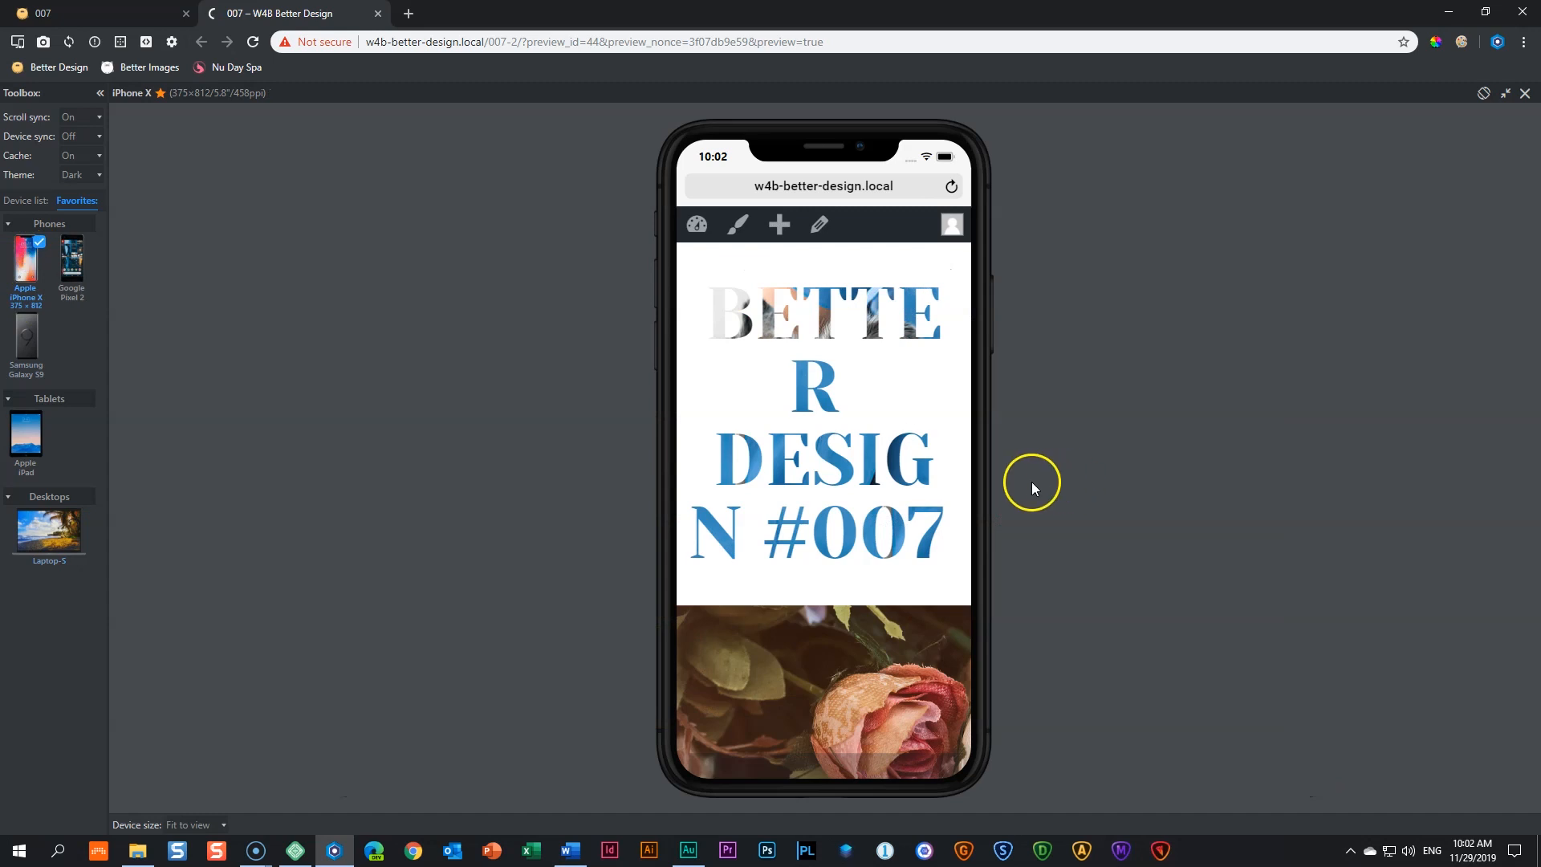
{"action": "scroll", "coordinate": [905, 460], "scroll_direction": "down", "scroll_amount": 5}
{"action": "scroll", "coordinate": [903, 458], "scroll_direction": "up", "scroll_amount": 2}
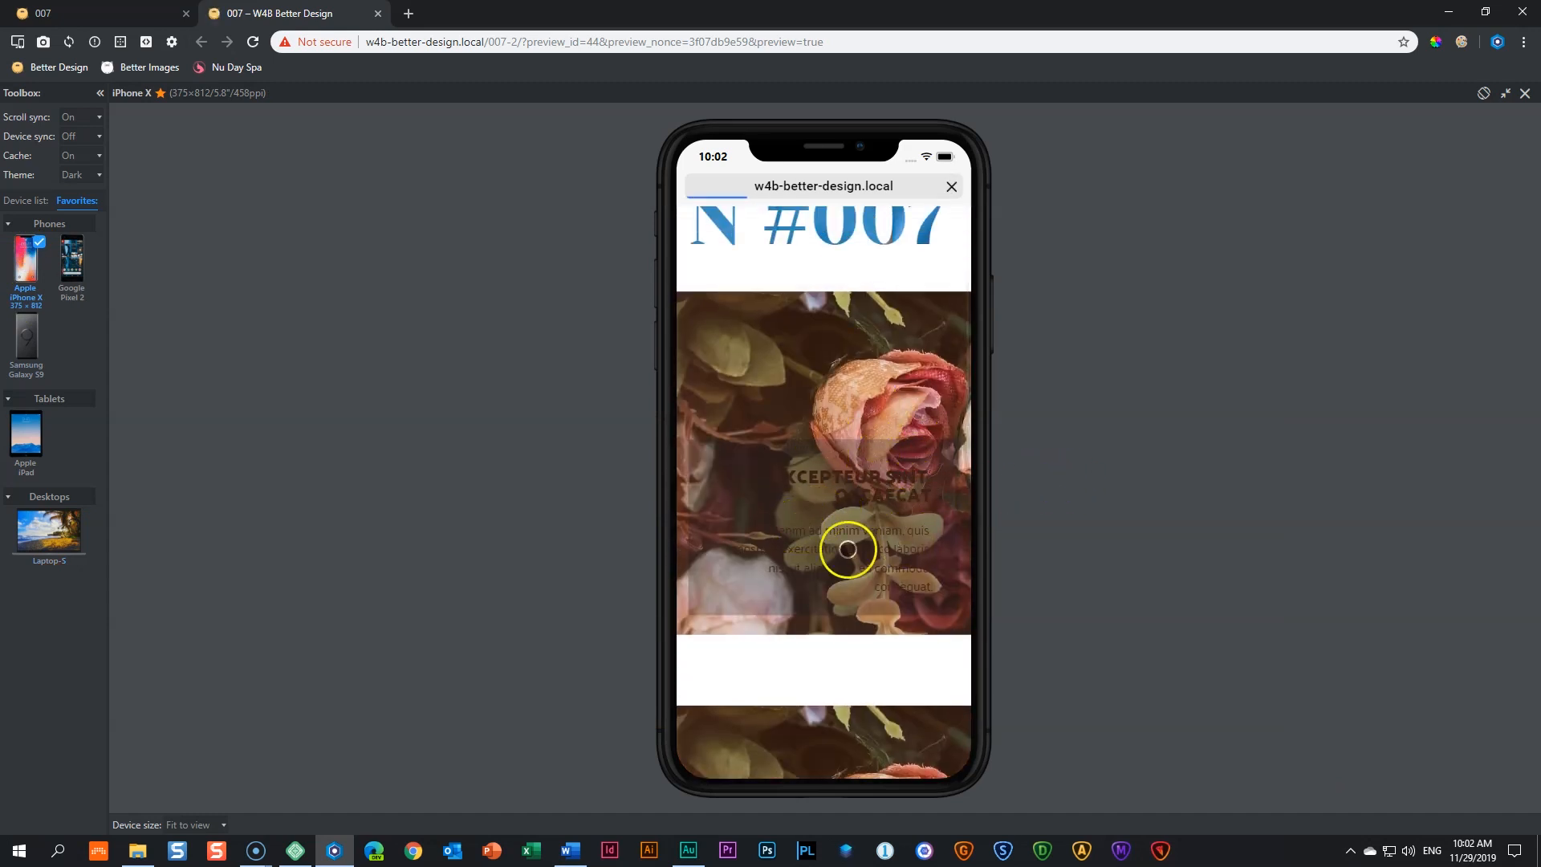
{"action": "scroll", "coordinate": [853, 551], "scroll_direction": "down", "scroll_amount": 4}
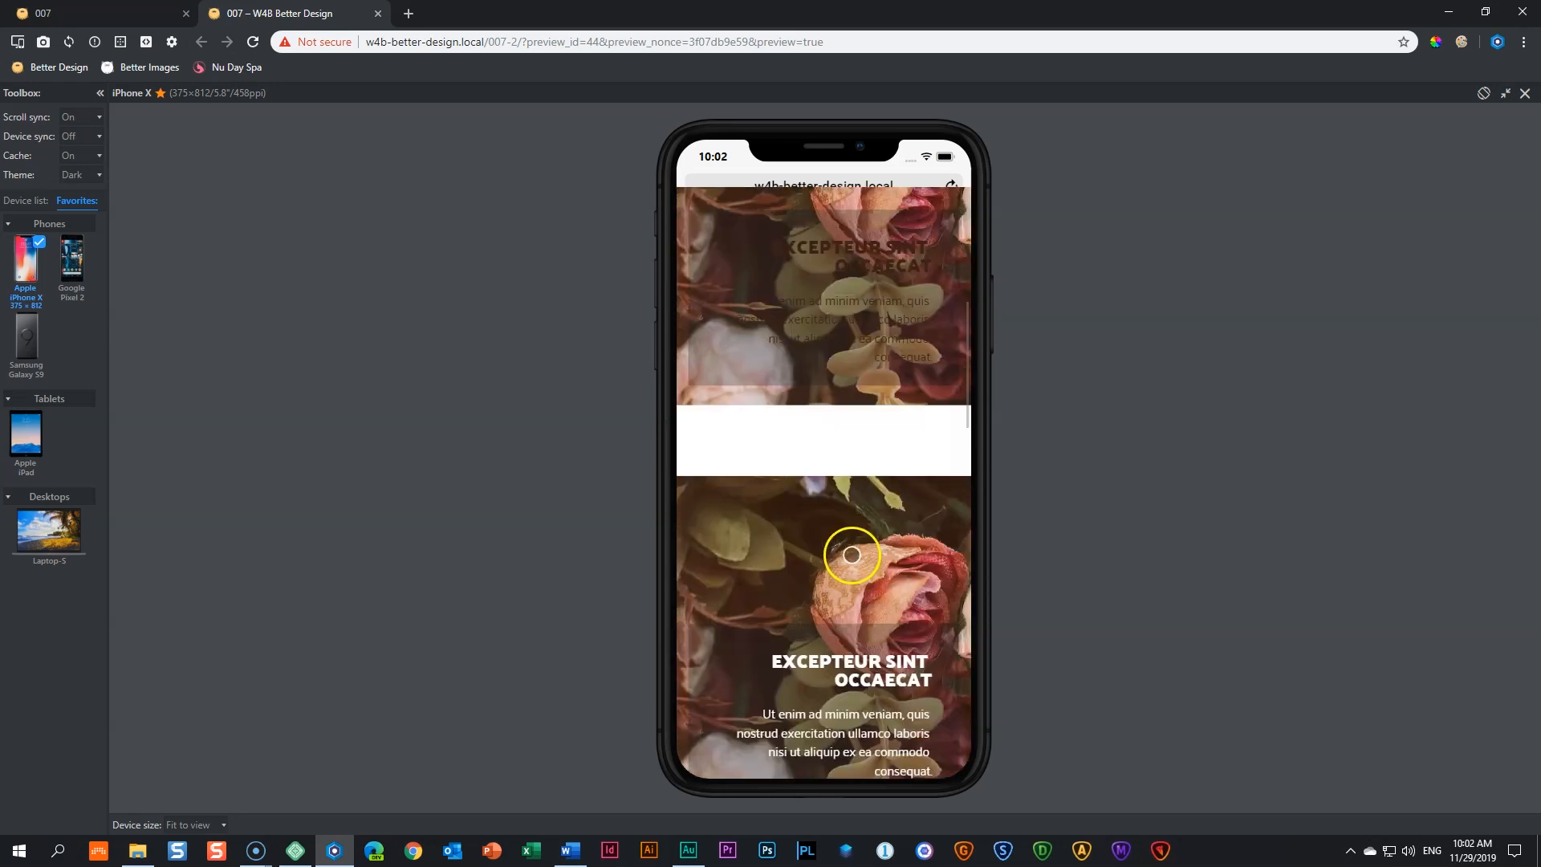
{"action": "scroll", "coordinate": [855, 537], "scroll_direction": "up", "scroll_amount": 3}
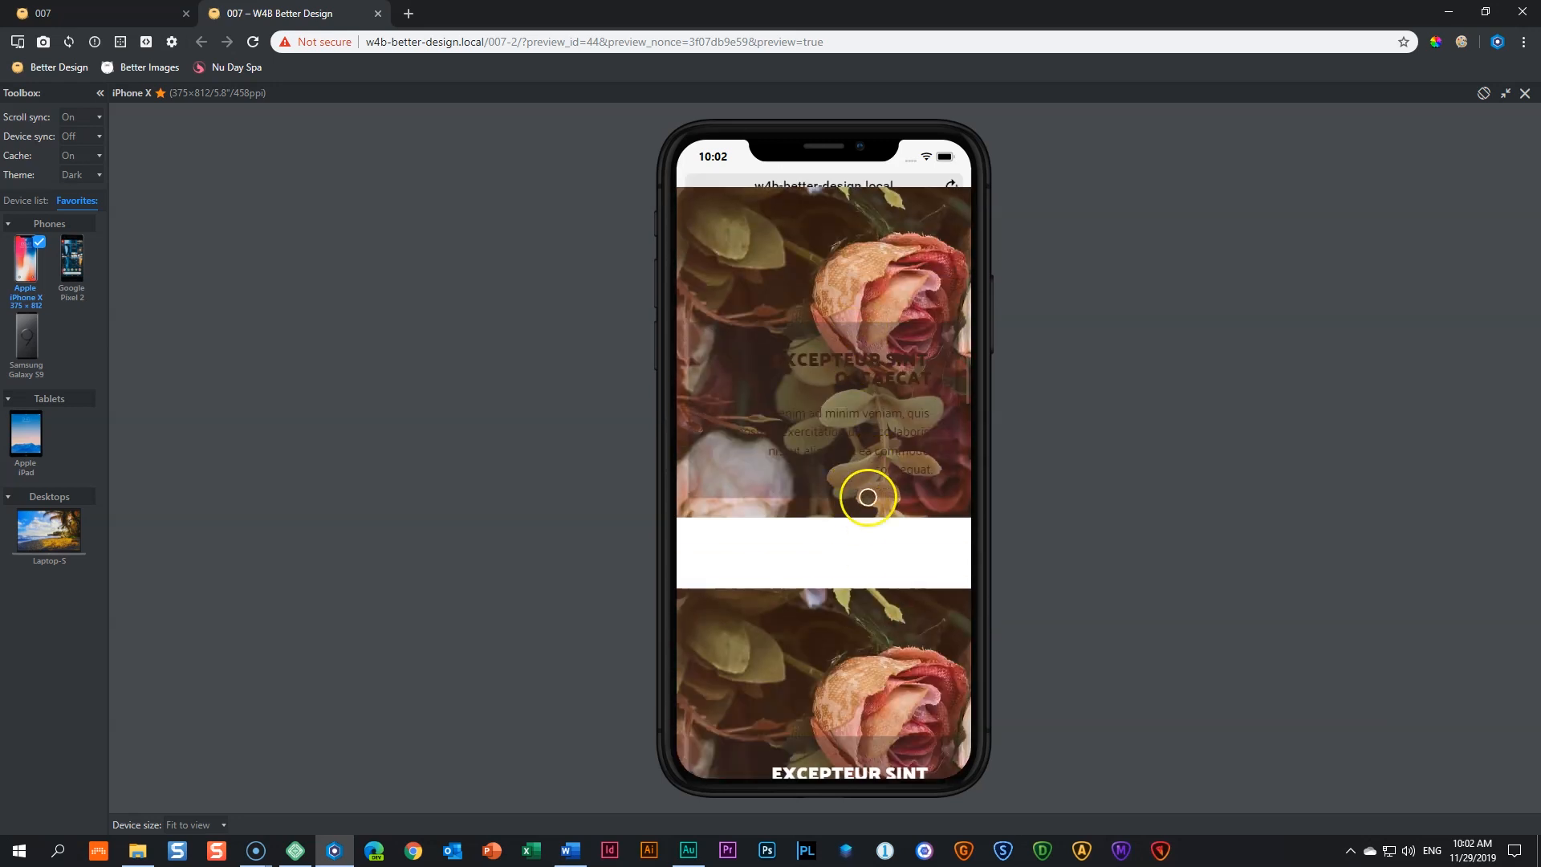
{"action": "scroll", "coordinate": [867, 492], "scroll_direction": "down", "scroll_amount": 3}
{"action": "scroll", "coordinate": [876, 602], "scroll_direction": "down", "scroll_amount": 6}
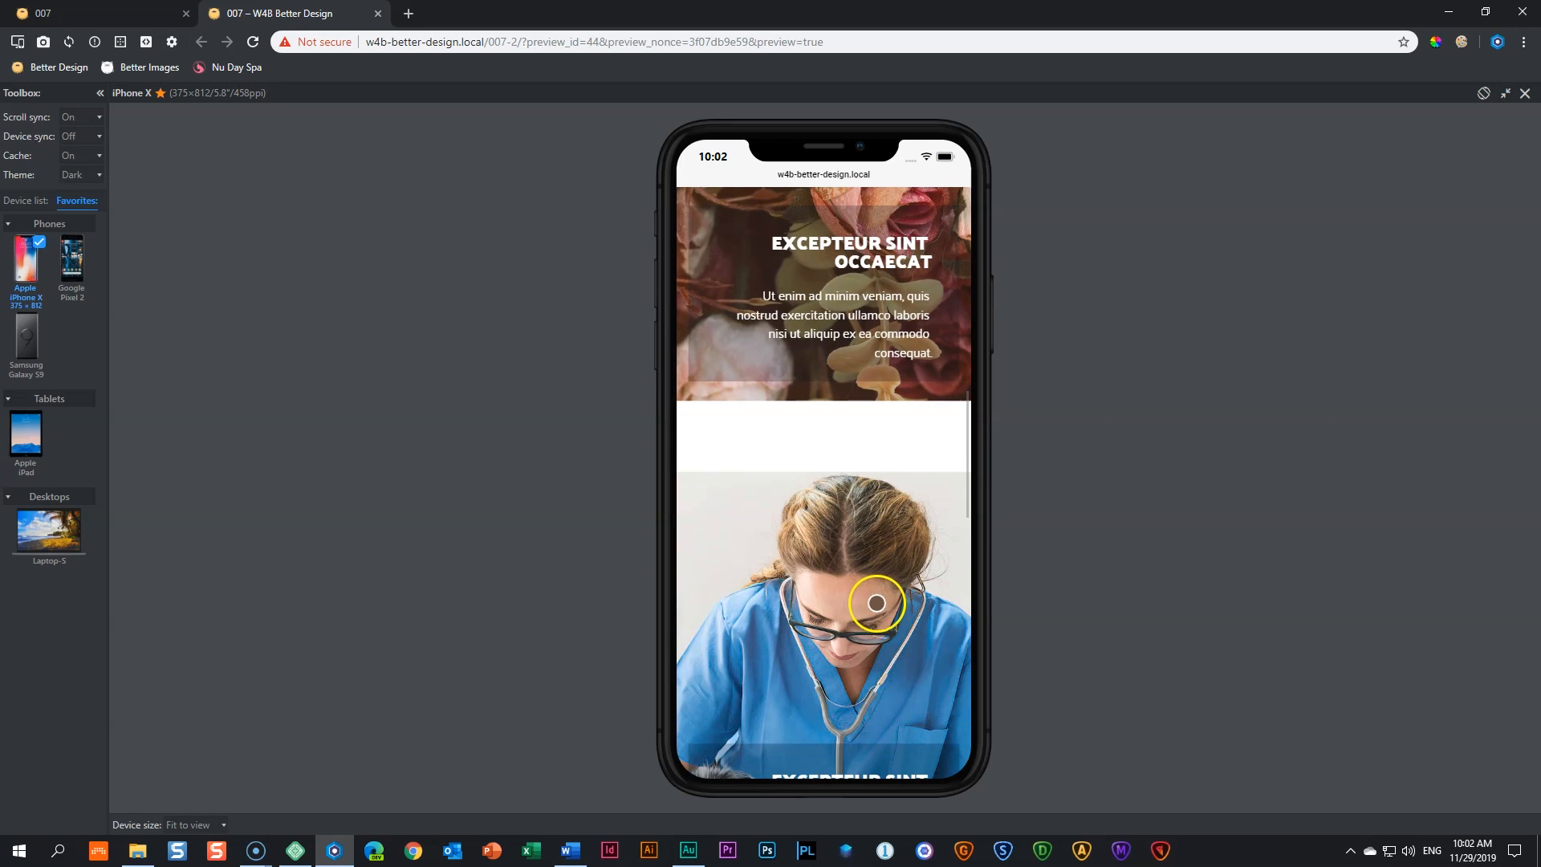
{"action": "scroll", "coordinate": [875, 601], "scroll_direction": "down", "scroll_amount": 5}
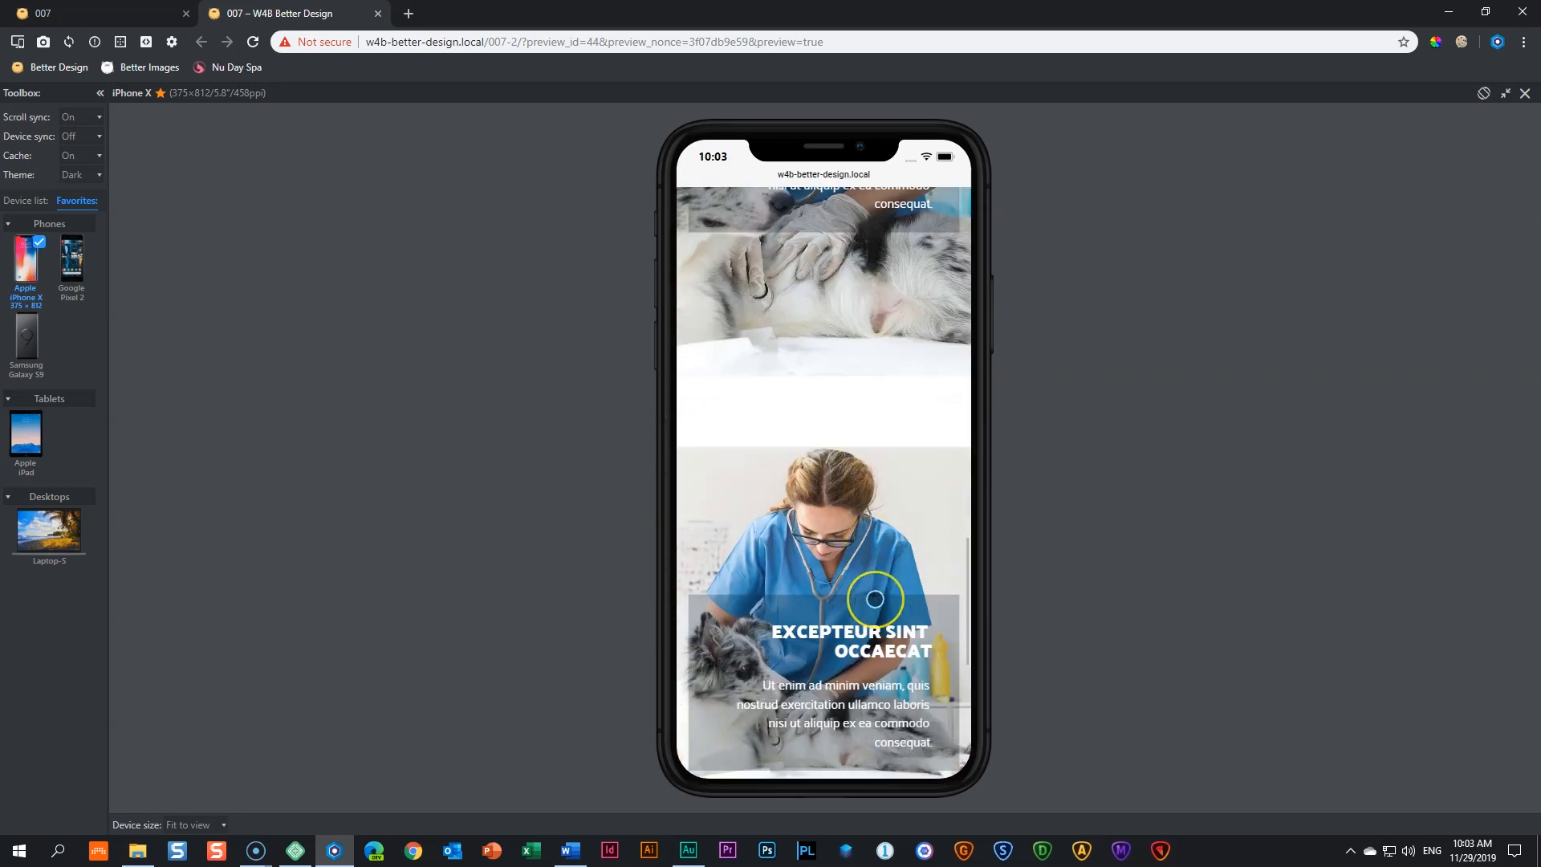
{"action": "scroll", "coordinate": [875, 599], "scroll_direction": "up", "scroll_amount": 15}
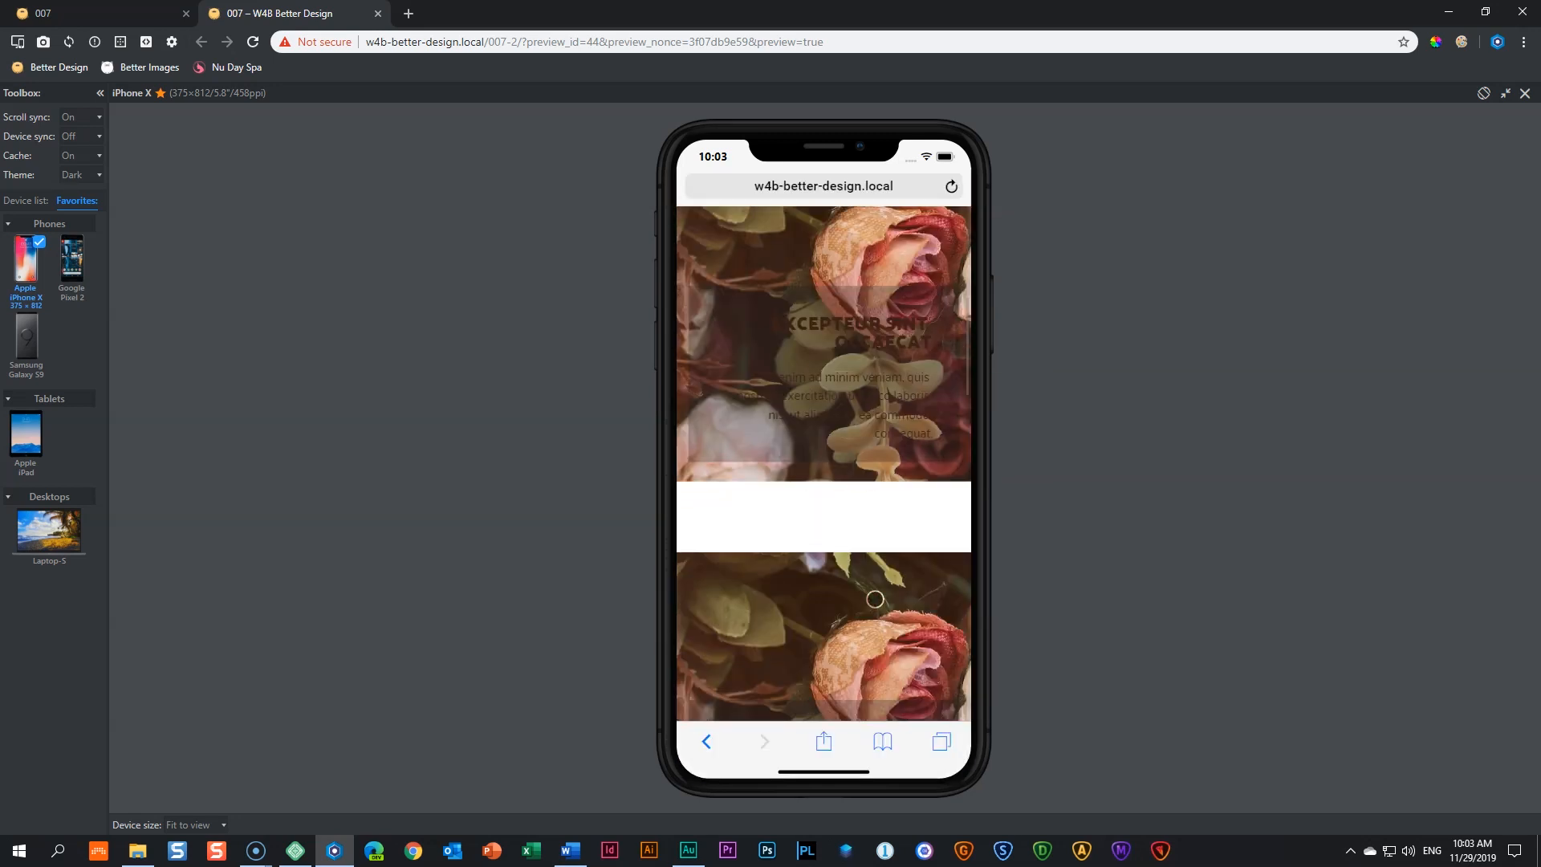
{"action": "scroll", "coordinate": [875, 599], "scroll_direction": "down", "scroll_amount": 3}
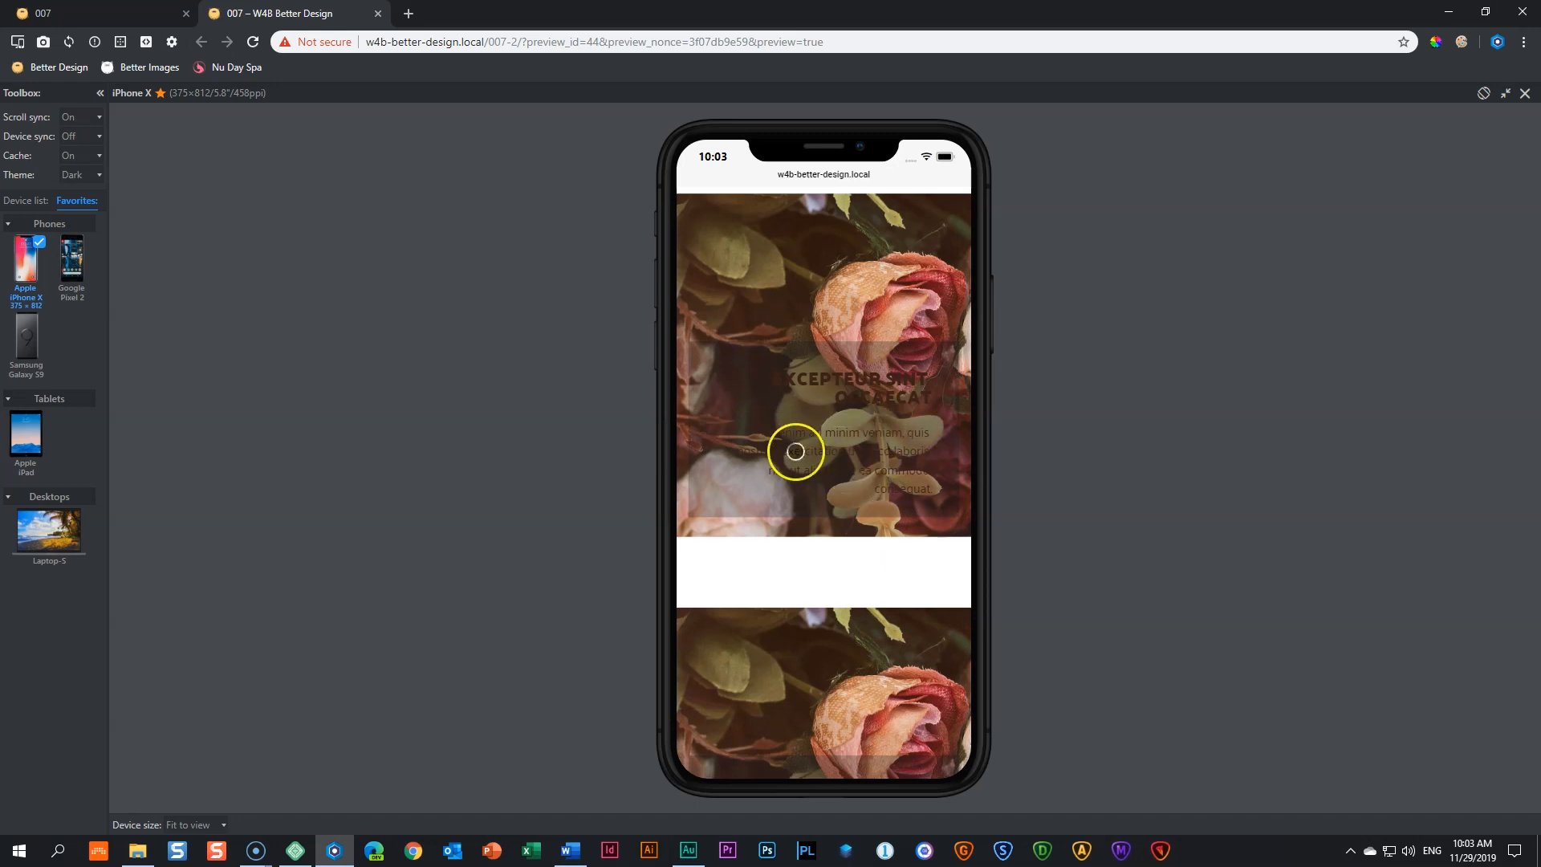
Return to the page editor tab, show the page in mobile view and select the light flower section's text column
{"action": "left_click", "coordinate": [131, 10]}
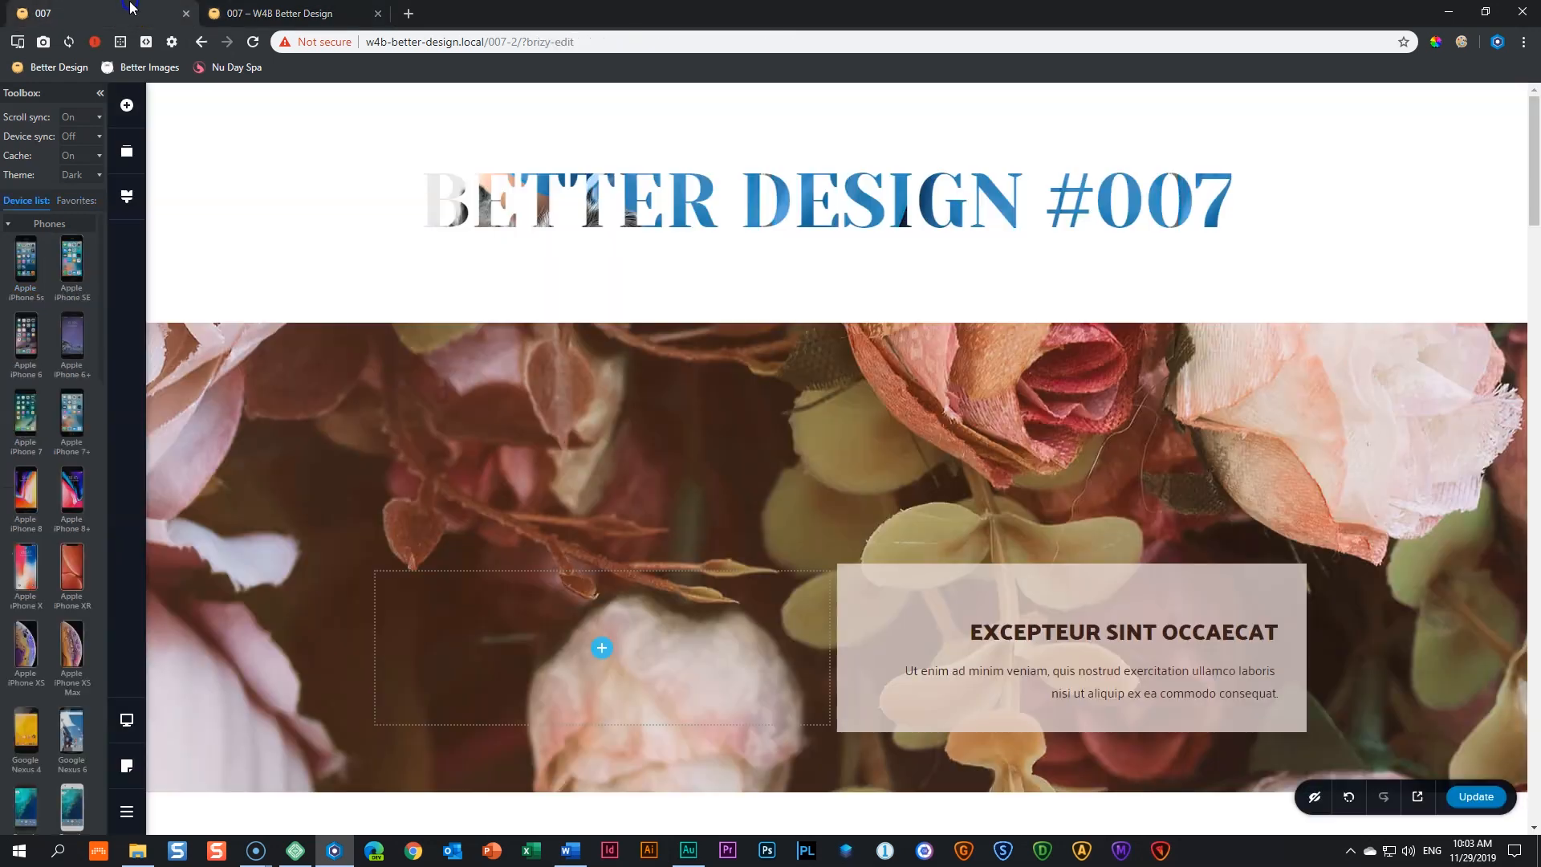
{"action": "left_click", "coordinate": [126, 720]}
{"action": "left_click", "coordinate": [200, 744]}
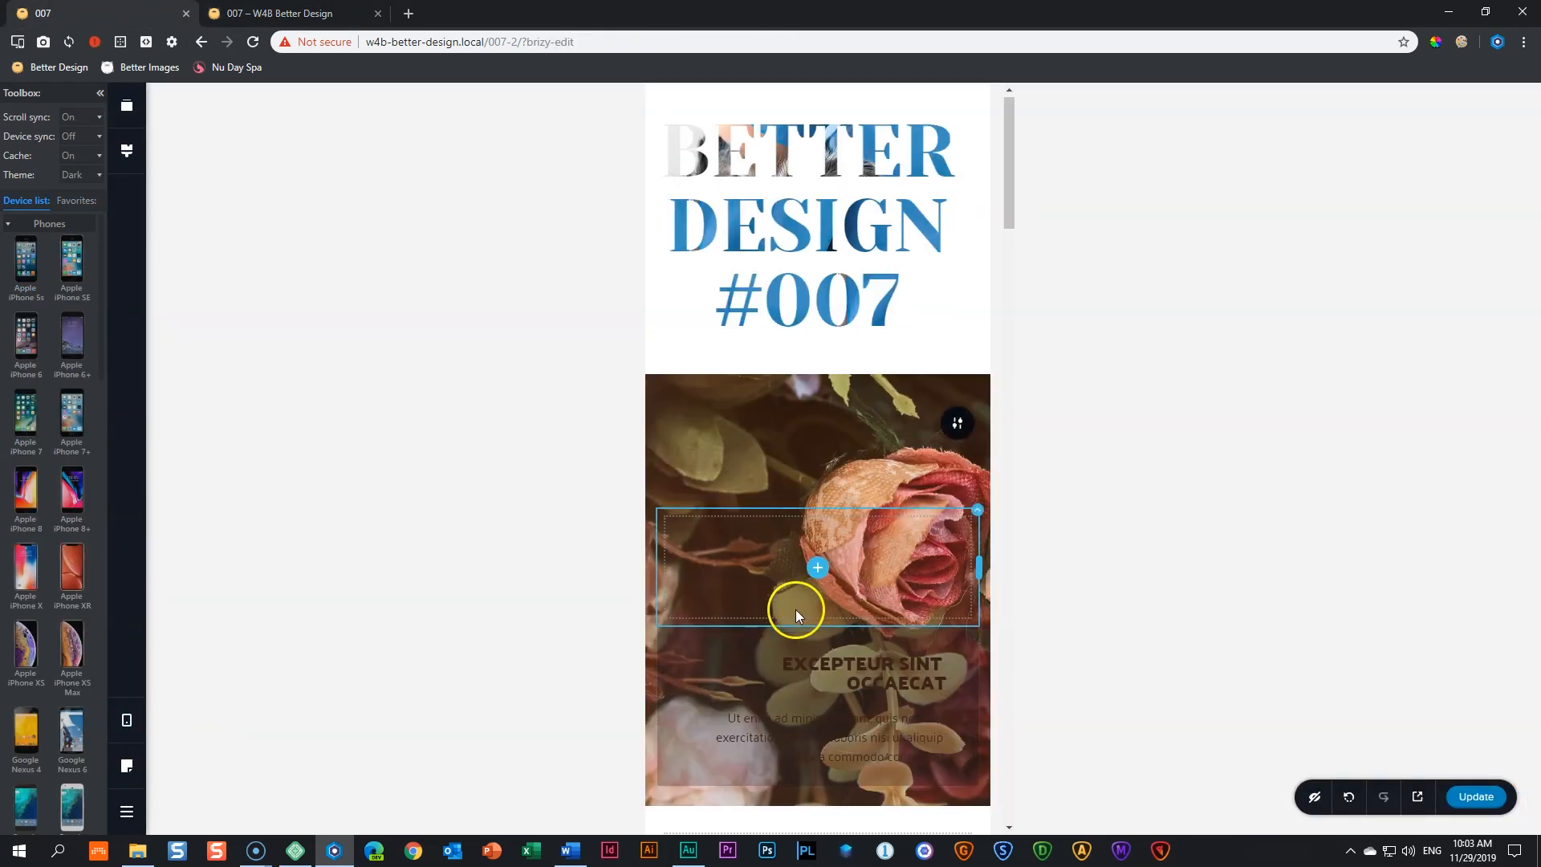
{"action": "scroll", "coordinate": [883, 574], "scroll_direction": "down", "scroll_amount": 2}
{"action": "left_click", "coordinate": [977, 475]}
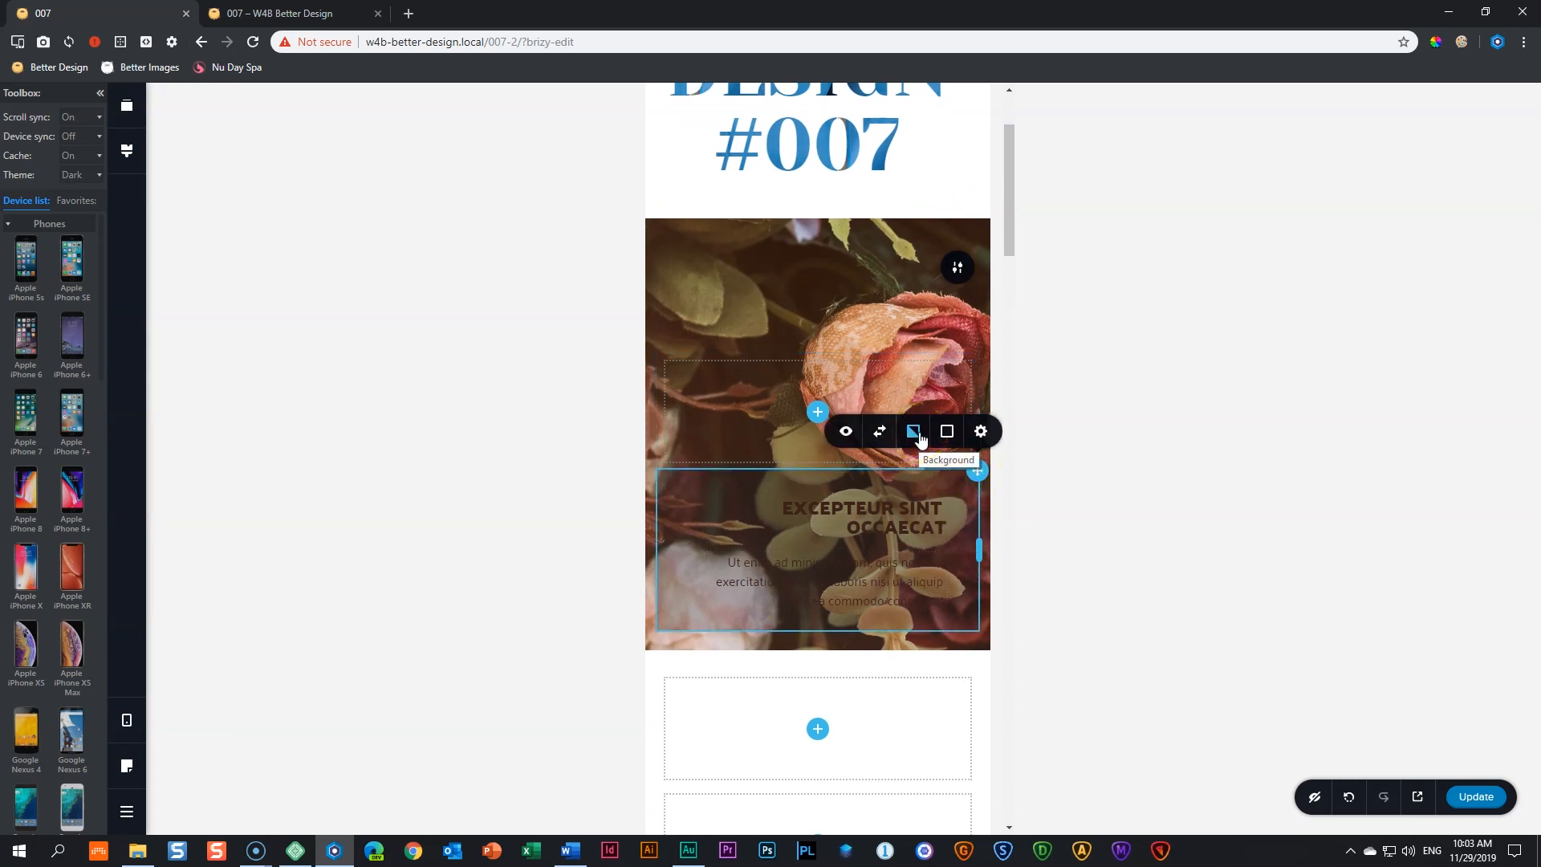
Sample the pale petal colour #D3C5C4 from the lower part of the flower photo and copy its hex code
{"action": "left_click", "coordinate": [1434, 42]}
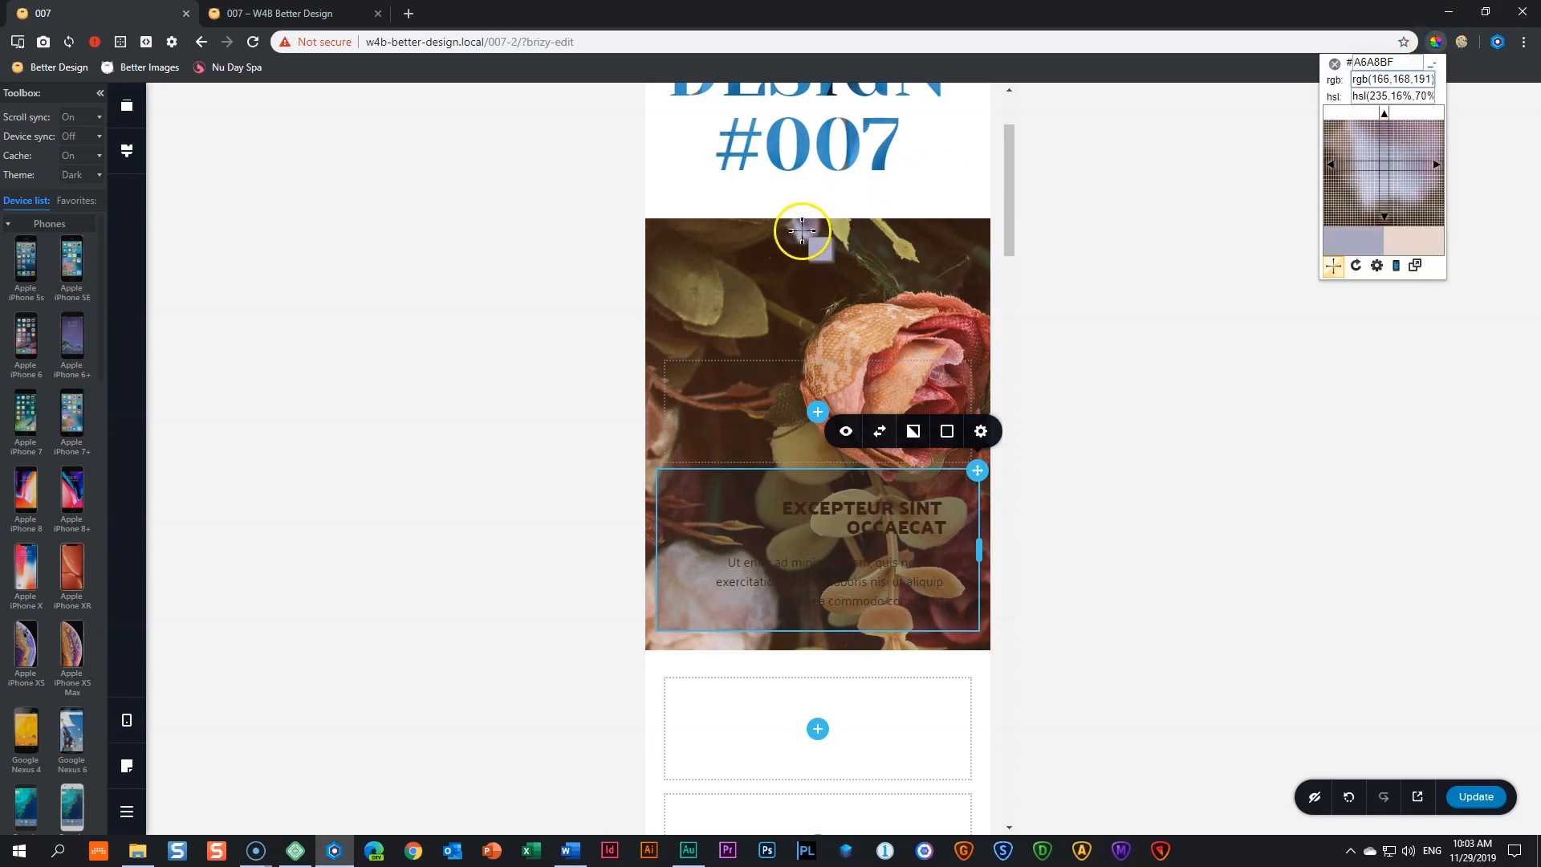
{"action": "left_click", "coordinate": [729, 642]}
{"action": "key", "text": "ctrl+c"}
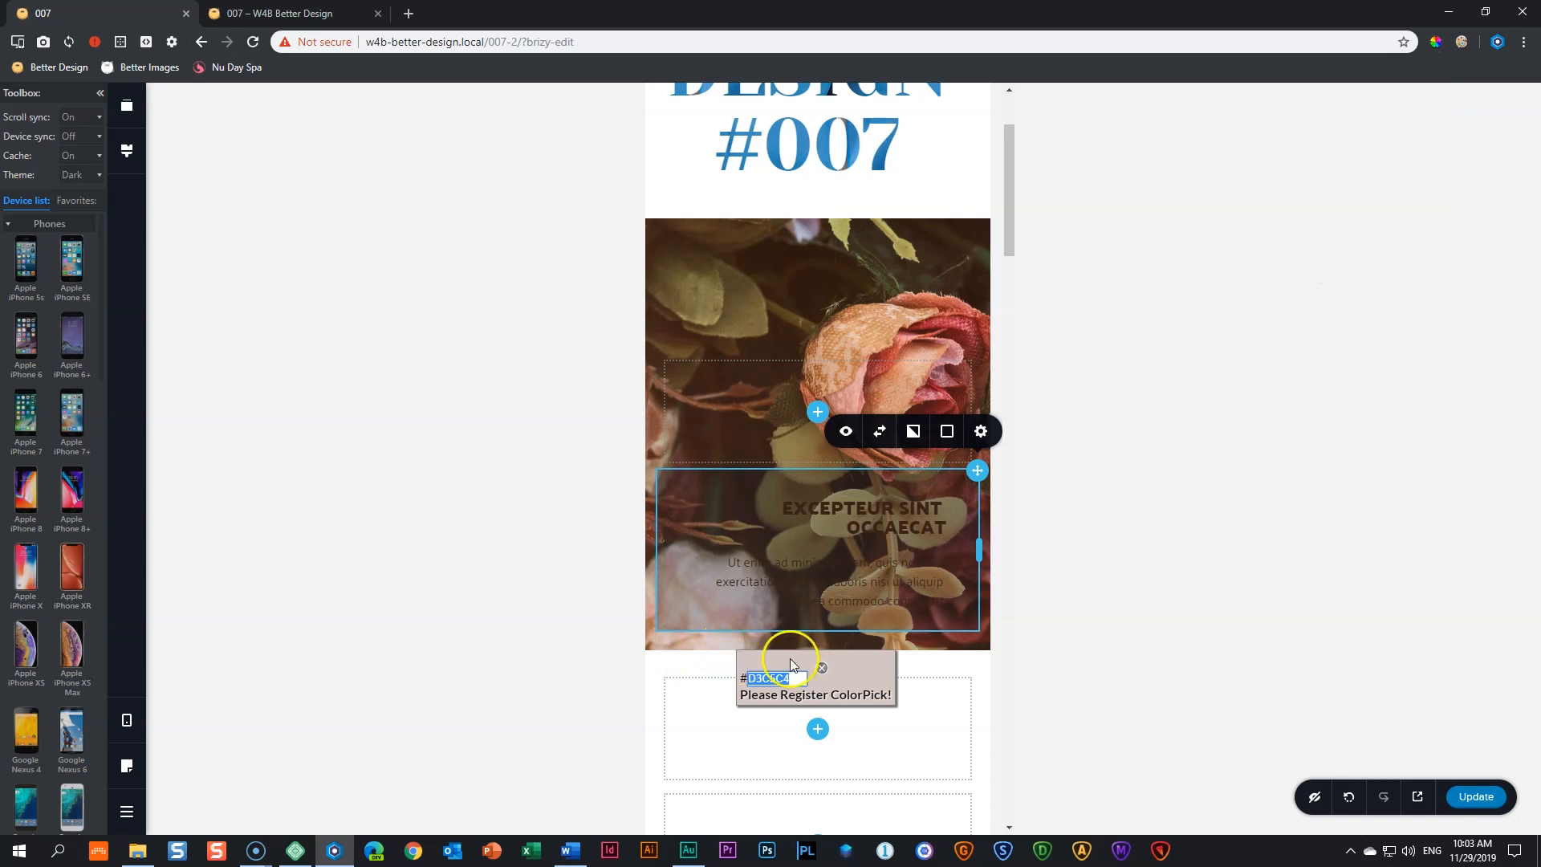
{"action": "left_click", "coordinate": [822, 668]}
Set the light flower text column's mobile overlay colour to #D3C5C4 and raise its opacity
{"action": "left_click", "coordinate": [978, 473]}
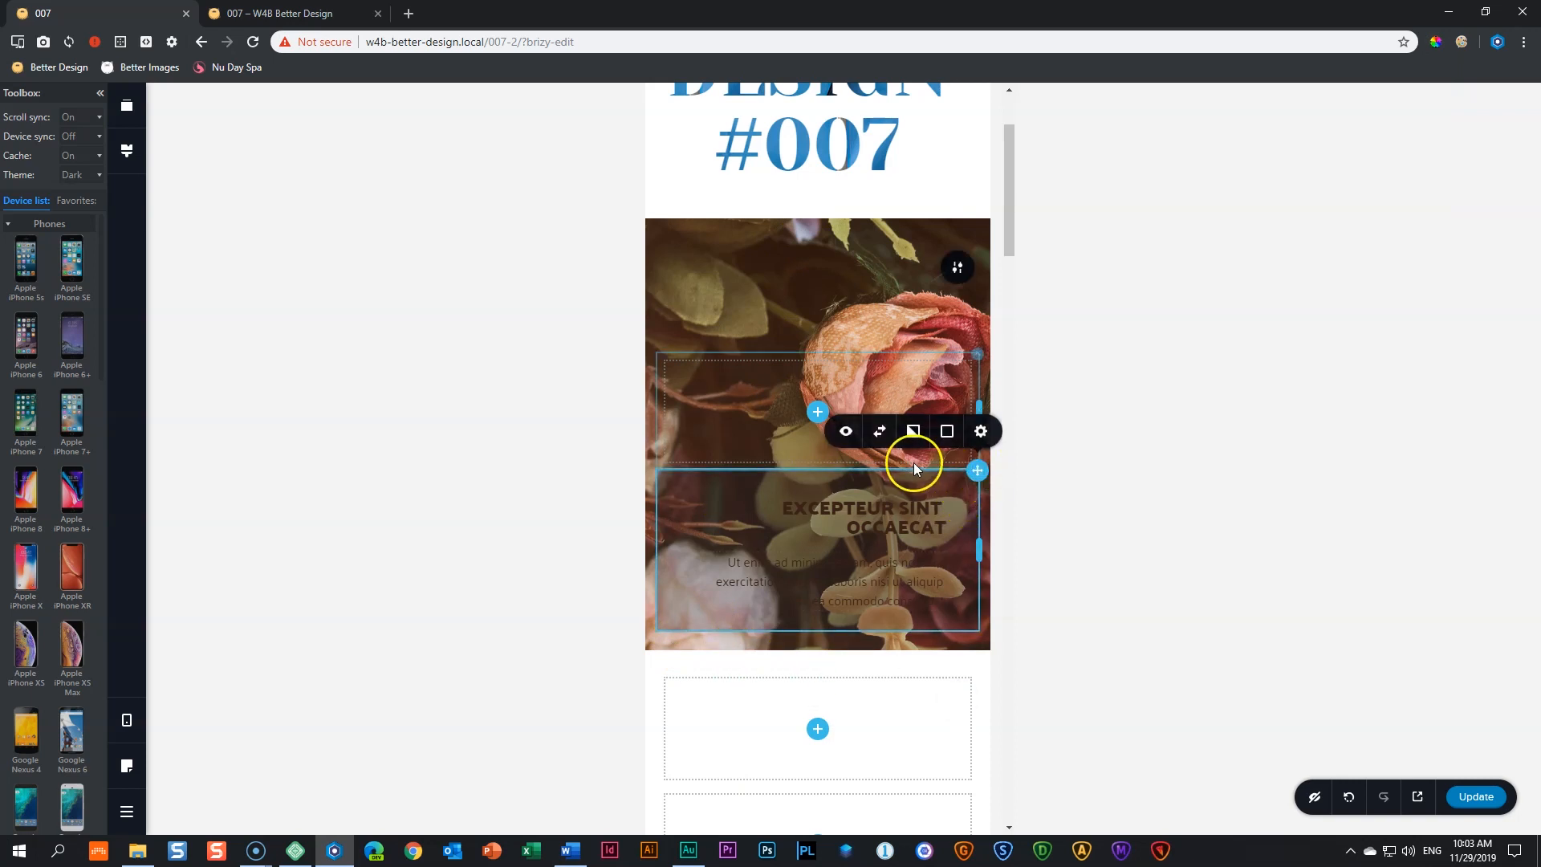
{"action": "left_click", "coordinate": [947, 430]}
{"action": "double_click", "coordinate": [847, 381]}
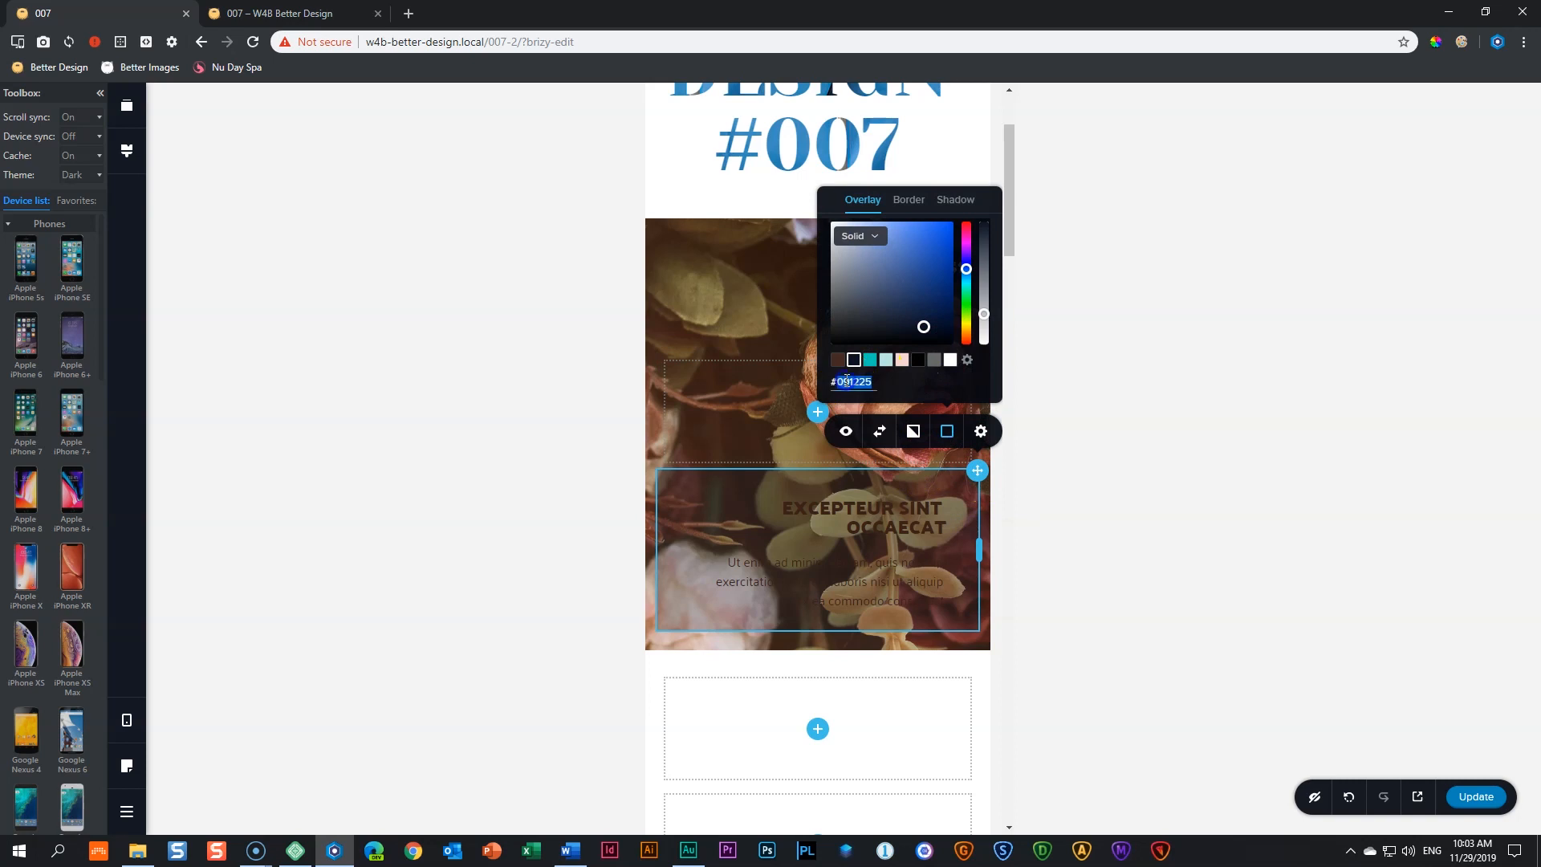
{"action": "key", "text": "ctrl+v"}
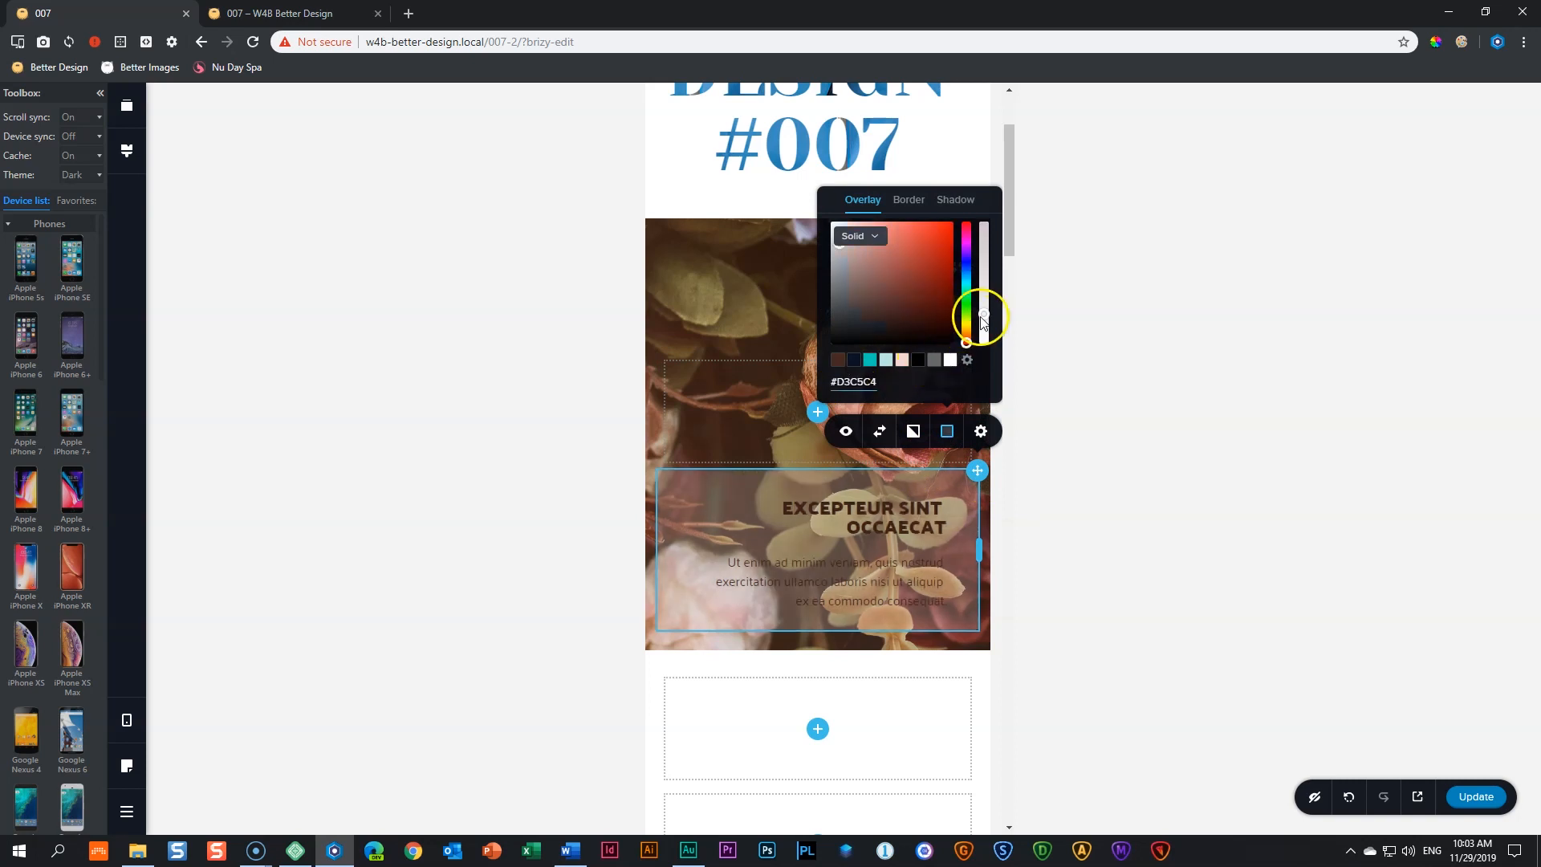
{"action": "left_click_drag", "start_coordinate": [987, 295], "coordinate": [986, 284]}
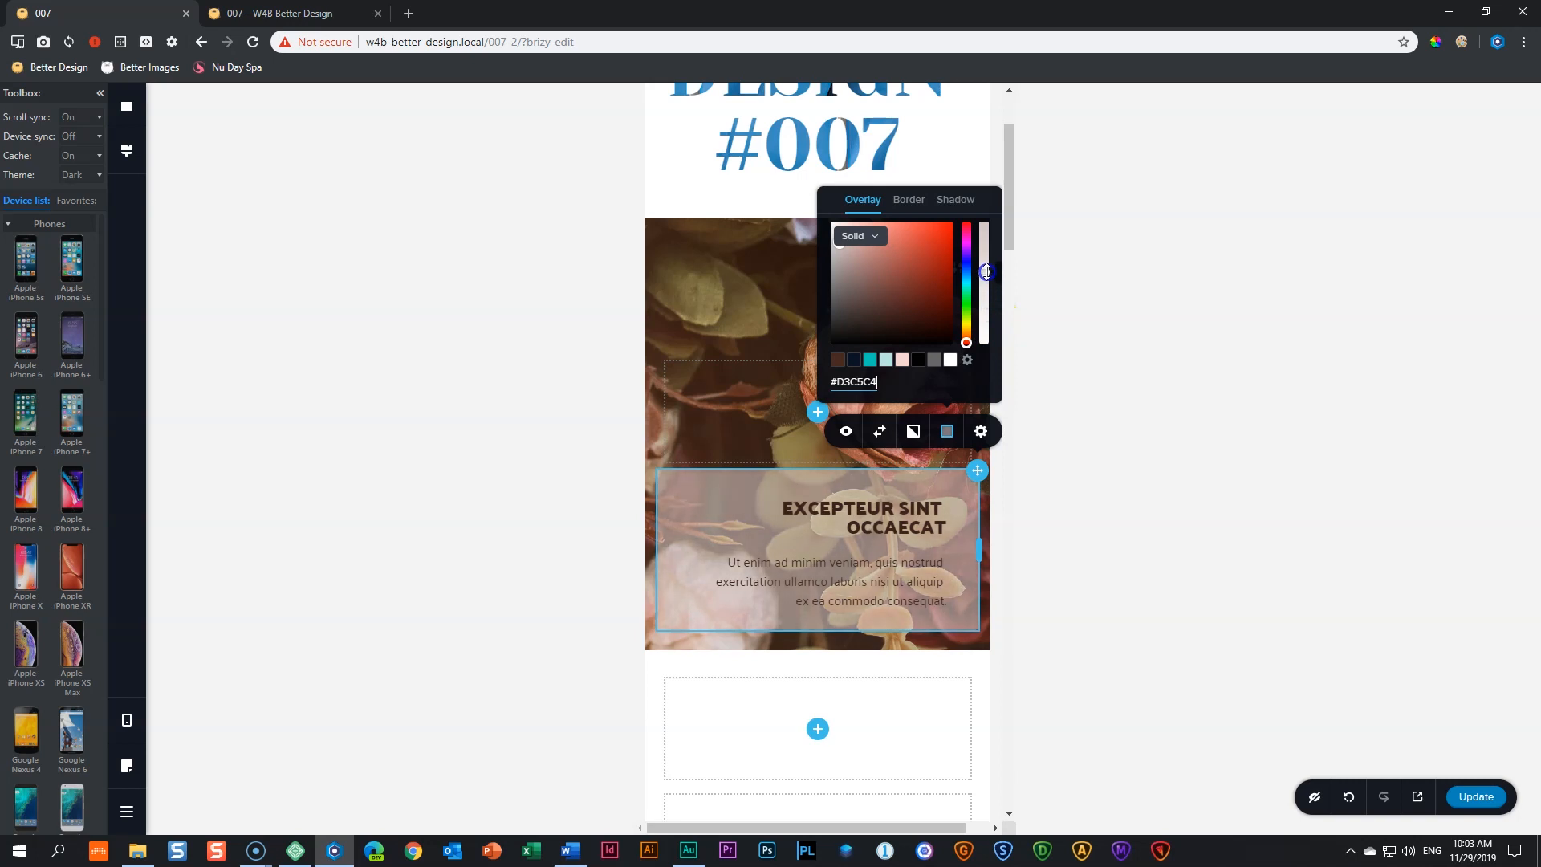
{"action": "left_click", "coordinate": [1073, 440]}
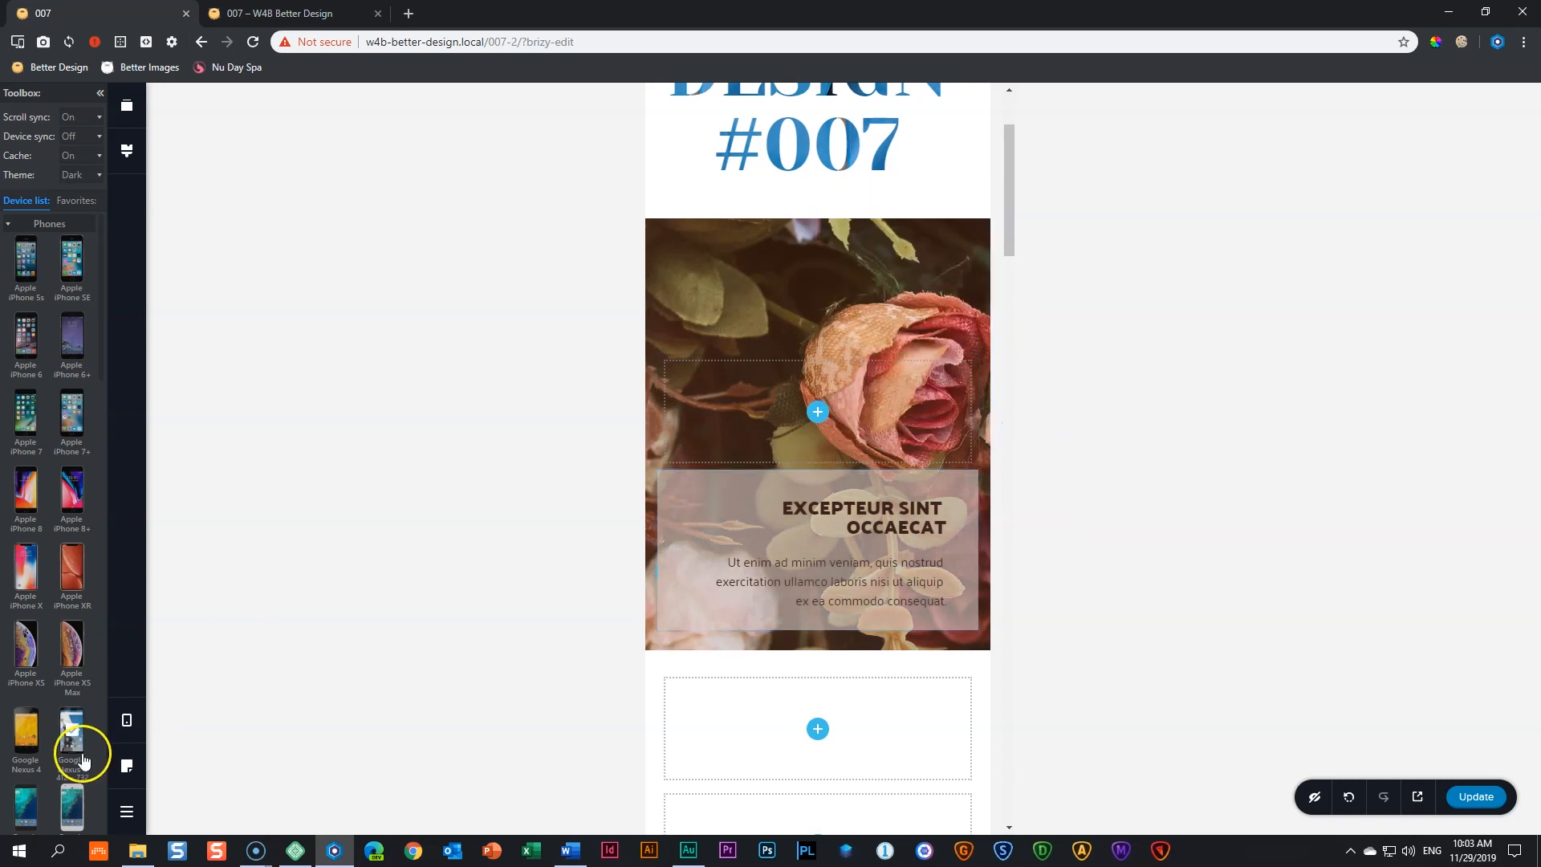
Check the light flower section in the editor's tablet view and return to desktop view
{"action": "mouse_move", "coordinate": [124, 728]}
{"action": "left_click", "coordinate": [201, 700]}
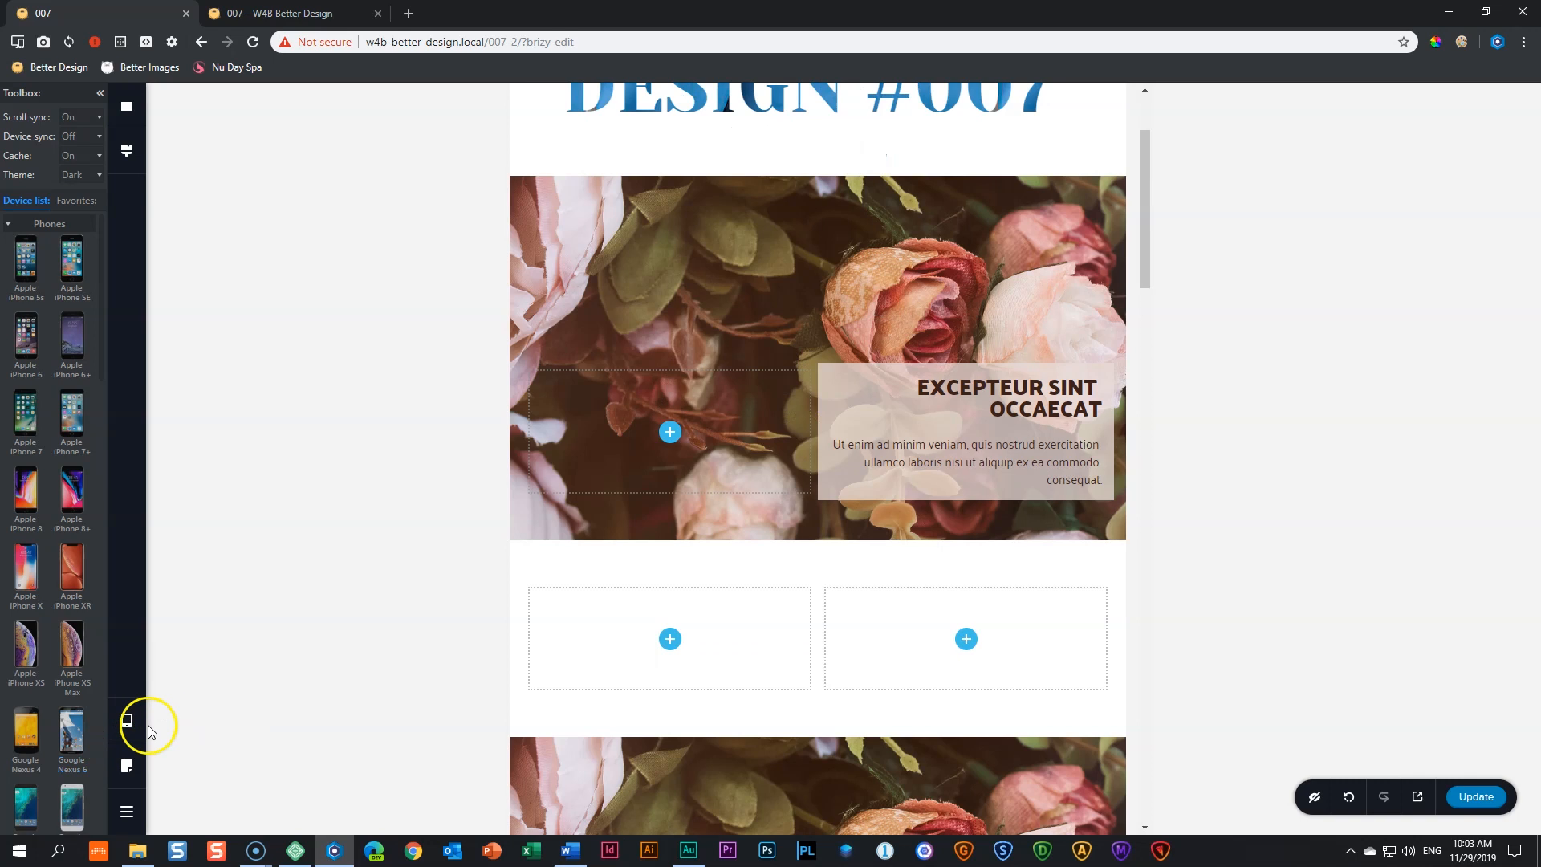
{"action": "left_click", "coordinate": [190, 668]}
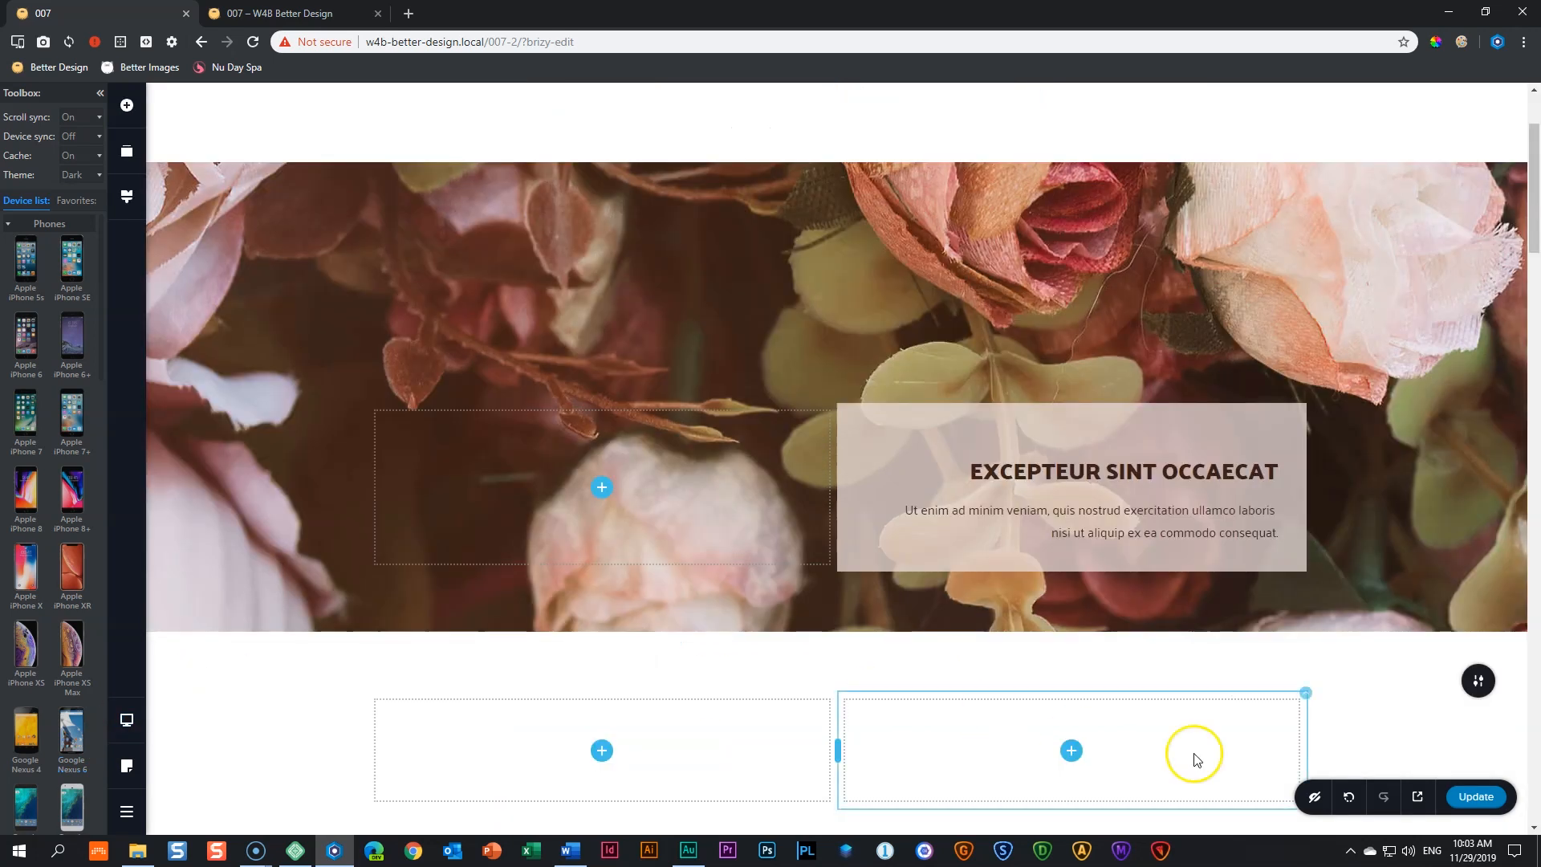
Update the page and reload its preview in the other browser tab
{"action": "left_click", "coordinate": [1473, 794]}
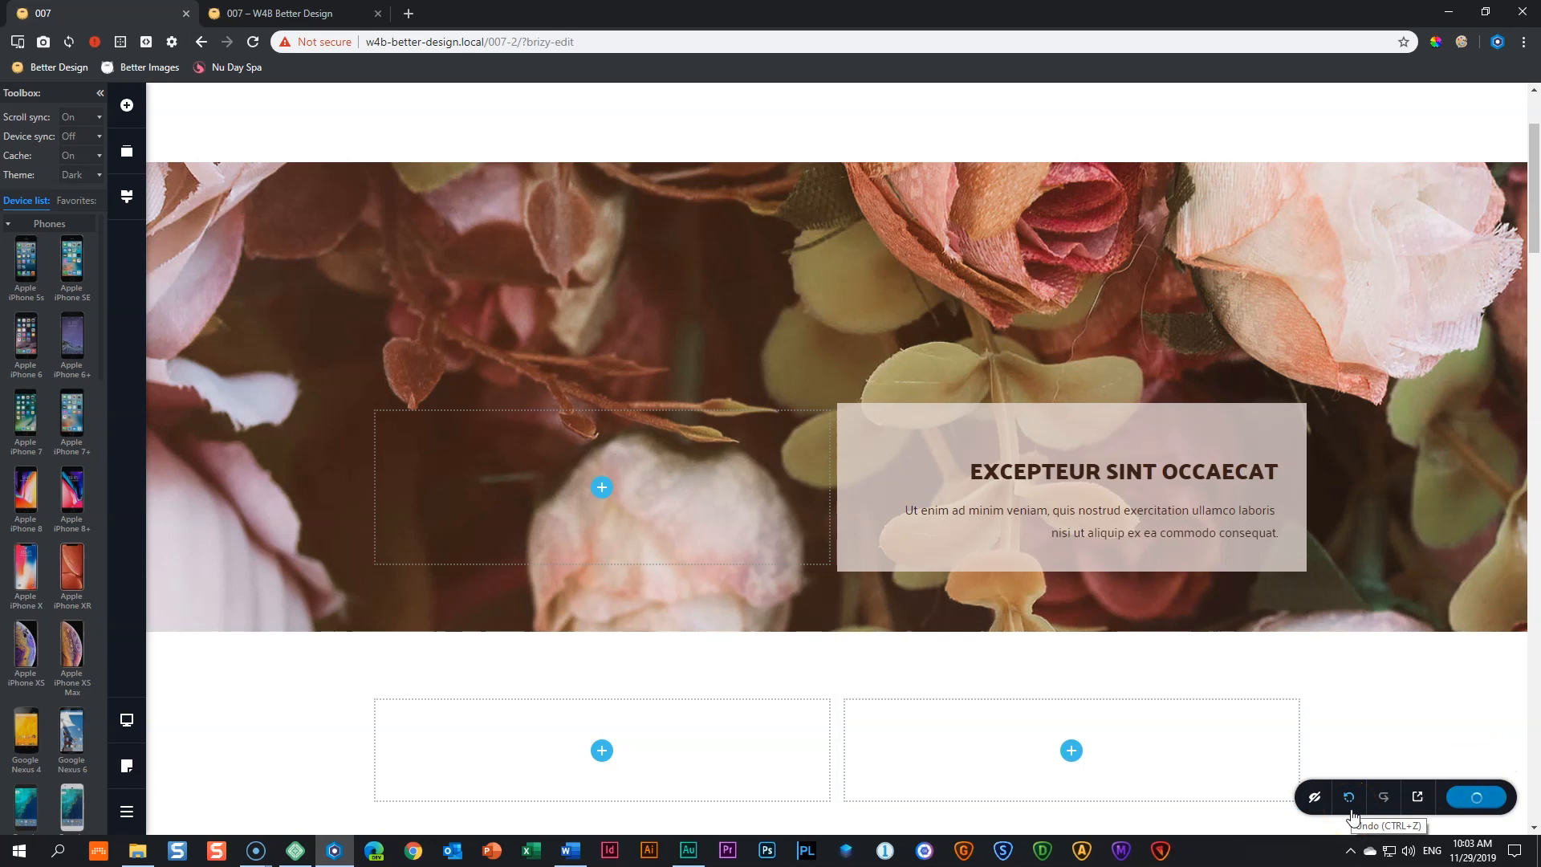
{"action": "left_click", "coordinate": [1315, 797]}
{"action": "left_click", "coordinate": [297, 29]}
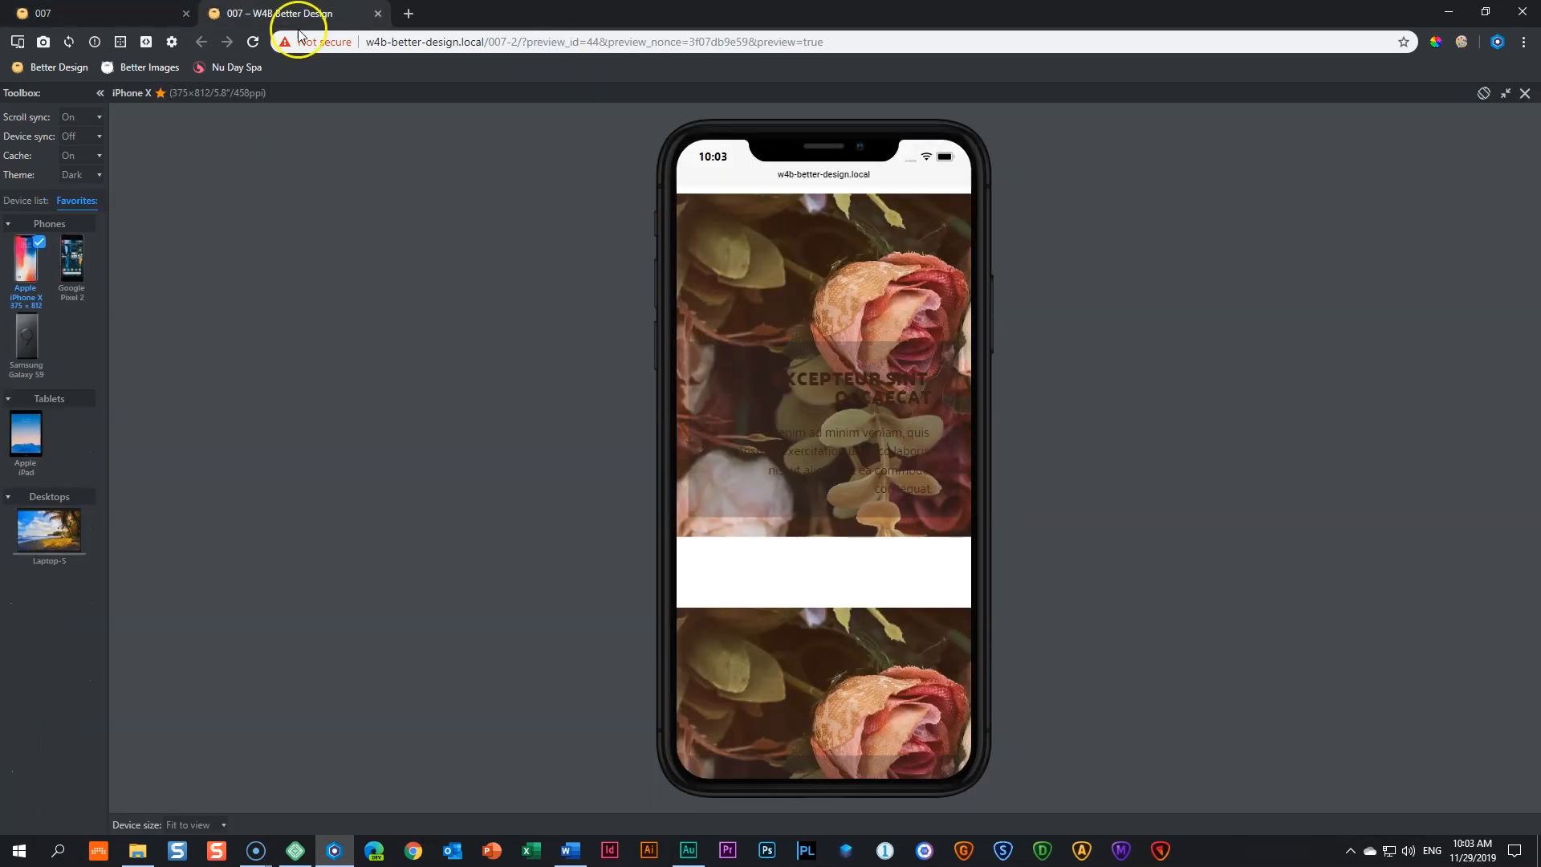
{"action": "left_click", "coordinate": [253, 42]}
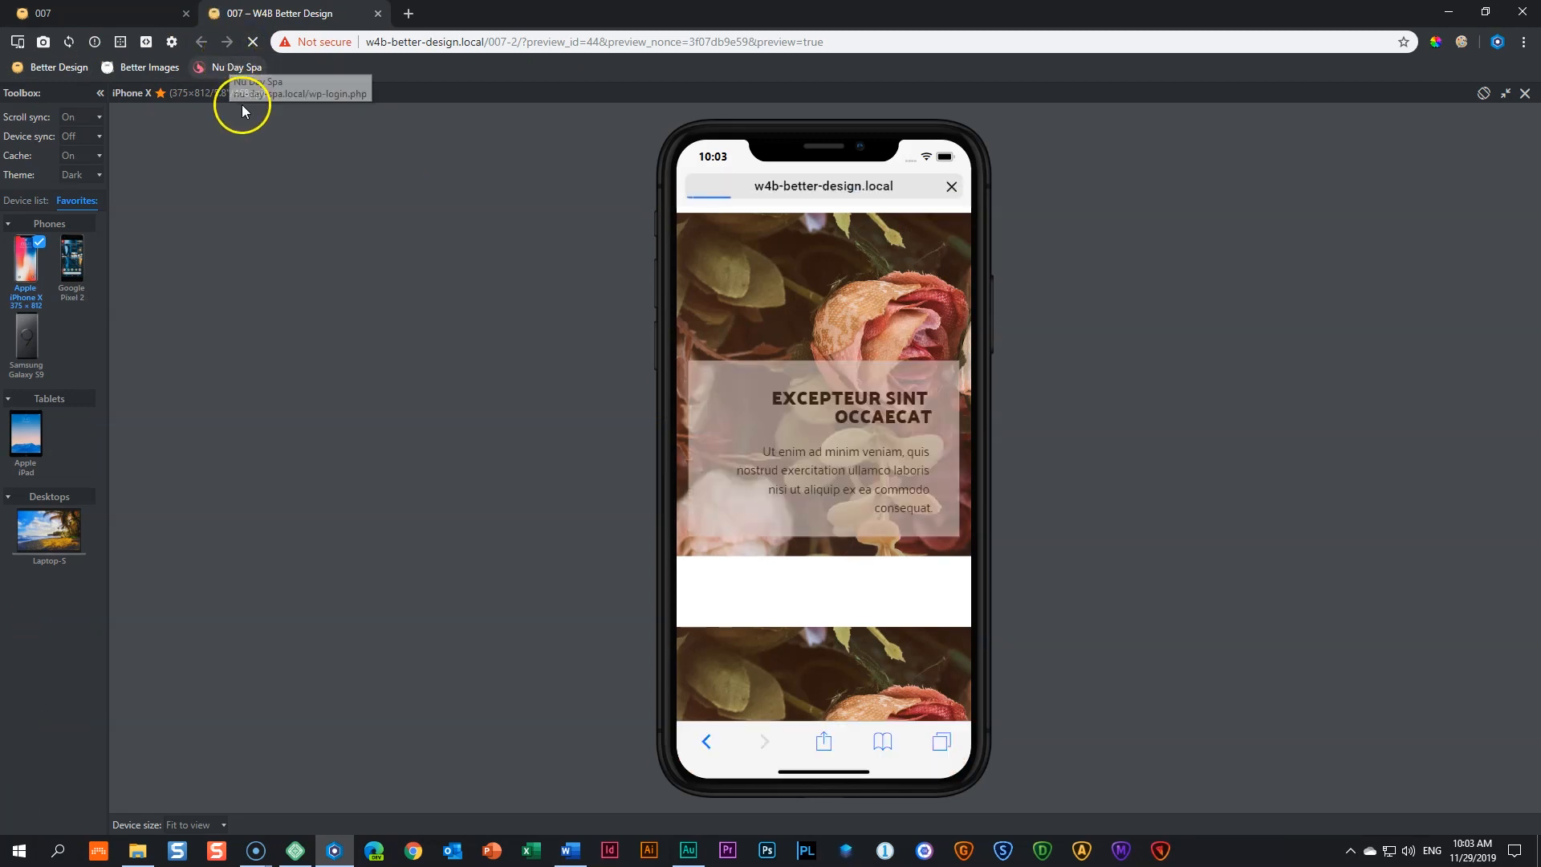
Examine the light and dark flower sections in the reloaded iPhone X preview
{"action": "scroll", "coordinate": [683, 590], "scroll_direction": "down", "scroll_amount": 3}
{"action": "scroll", "coordinate": [750, 585], "scroll_direction": "up", "scroll_amount": 4}
{"action": "scroll", "coordinate": [765, 587], "scroll_direction": "down", "scroll_amount": 4}
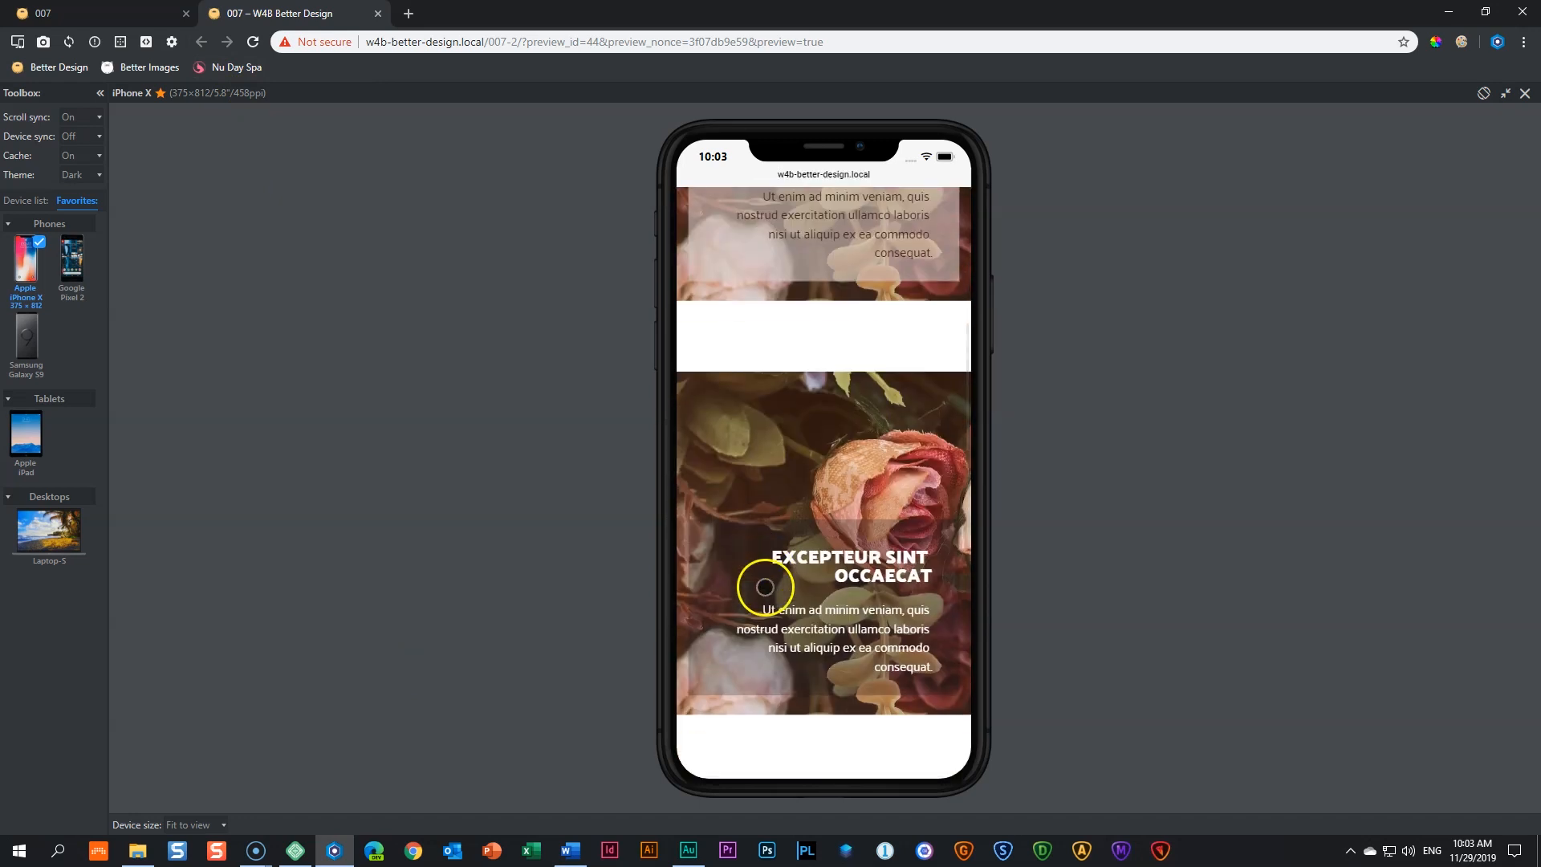
{"action": "scroll", "coordinate": [765, 586], "scroll_direction": "up", "scroll_amount": 3}
{"action": "scroll", "coordinate": [763, 583], "scroll_direction": "down", "scroll_amount": 3}
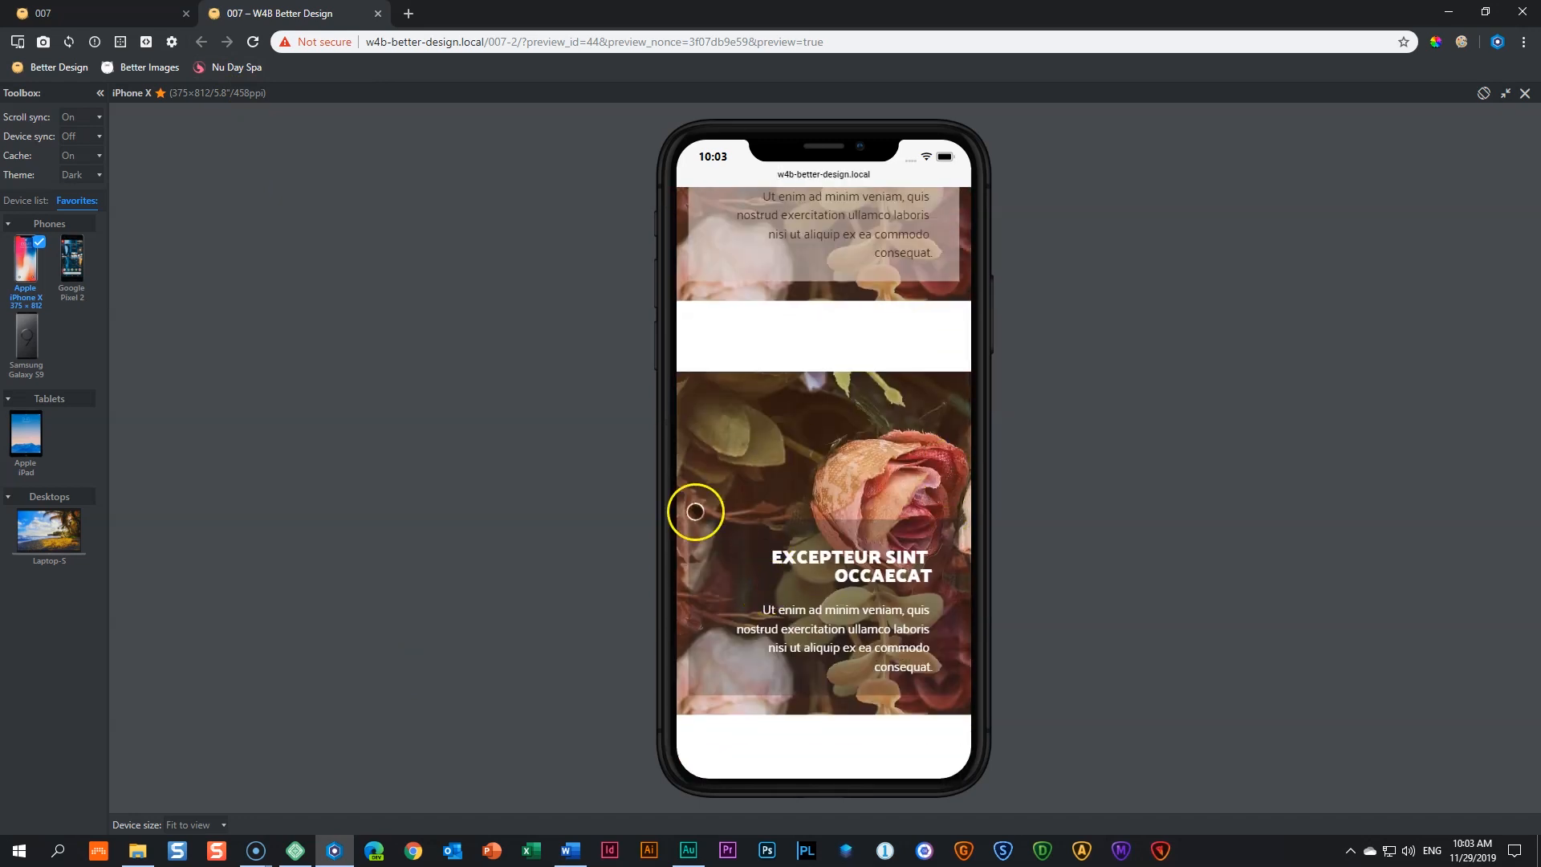
{"action": "scroll", "coordinate": [842, 653], "scroll_direction": "up", "scroll_amount": 4}
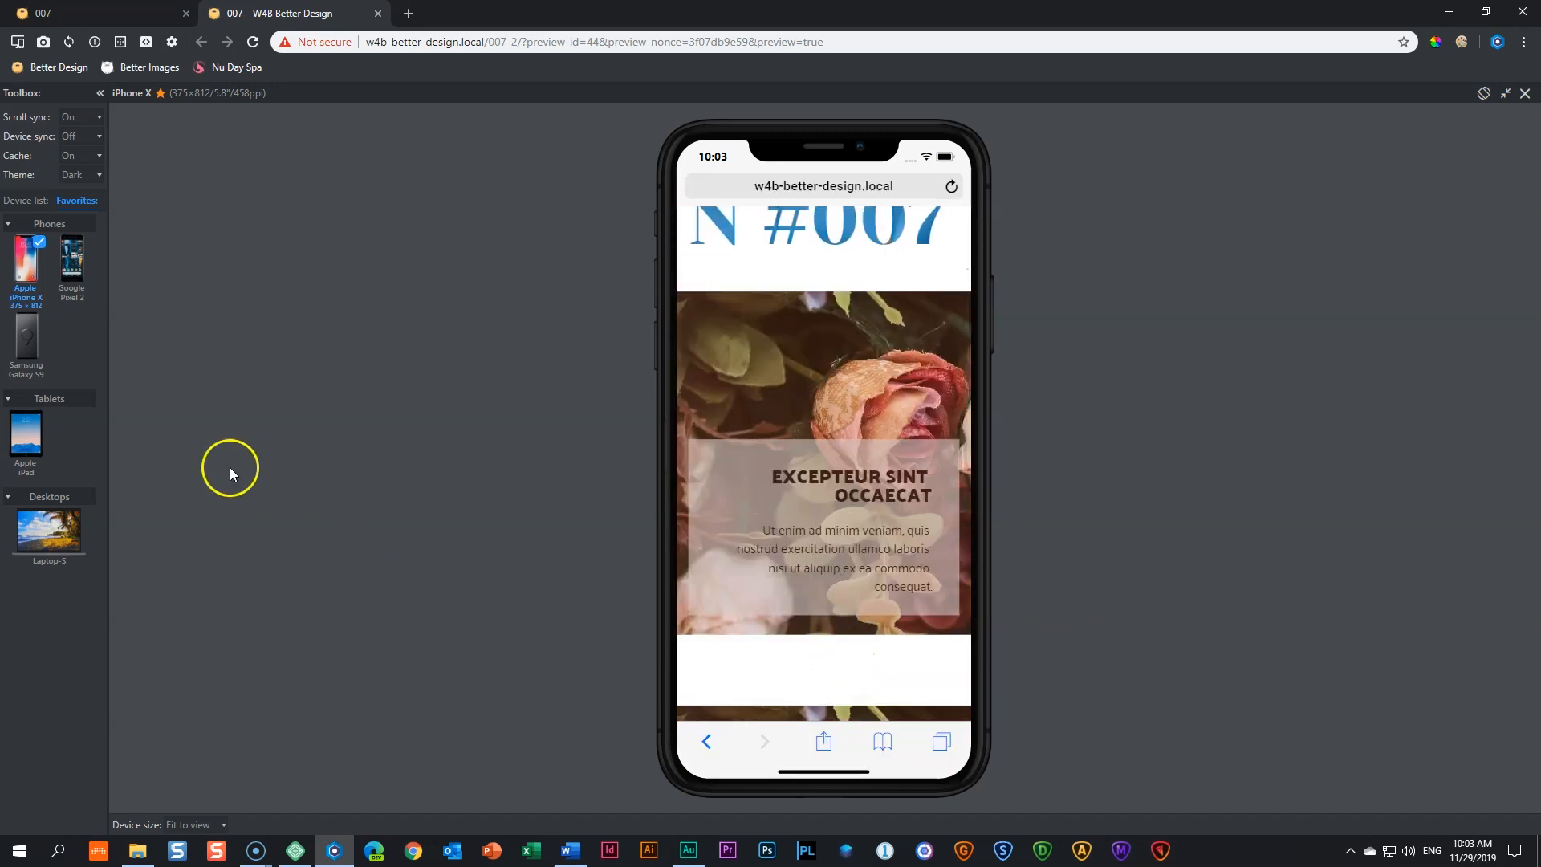
Switch the device preview to the Laptop-S and examine the light flower section
{"action": "left_click", "coordinate": [49, 529]}
{"action": "scroll", "coordinate": [928, 606], "scroll_direction": "up", "scroll_amount": 2}
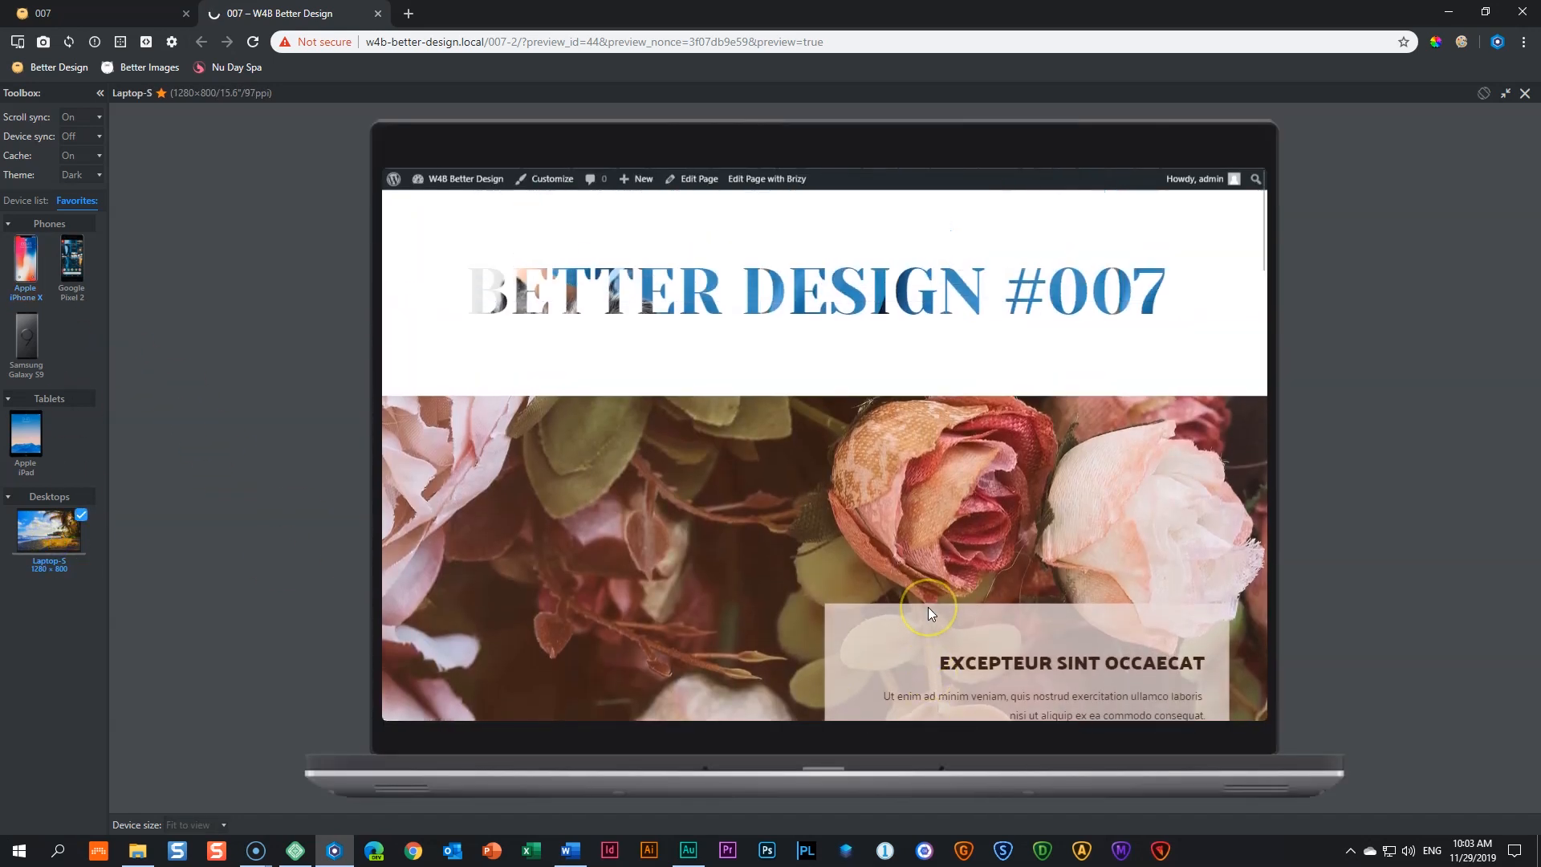
{"action": "scroll", "coordinate": [927, 607], "scroll_direction": "down", "scroll_amount": 3}
{"action": "scroll", "coordinate": [928, 607], "scroll_direction": "up", "scroll_amount": 2}
{"action": "scroll", "coordinate": [928, 606], "scroll_direction": "down", "scroll_amount": 1}
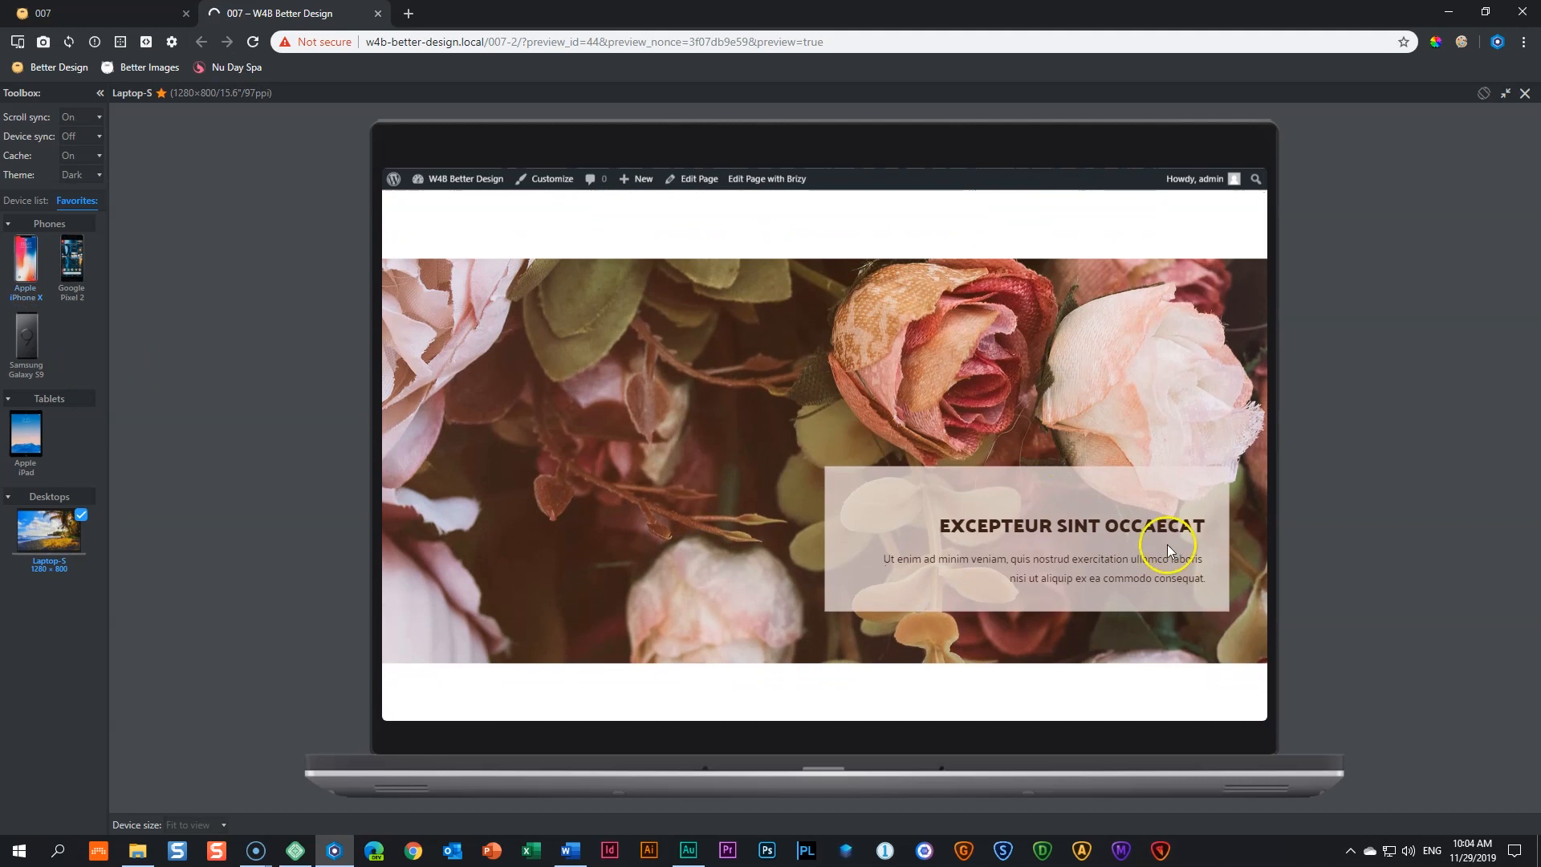
{"action": "scroll", "coordinate": [1167, 546], "scroll_direction": "down", "scroll_amount": 3}
{"action": "scroll", "coordinate": [1163, 557], "scroll_direction": "up", "scroll_amount": 3}
{"action": "scroll", "coordinate": [1163, 557], "scroll_direction": "down", "scroll_amount": 3}
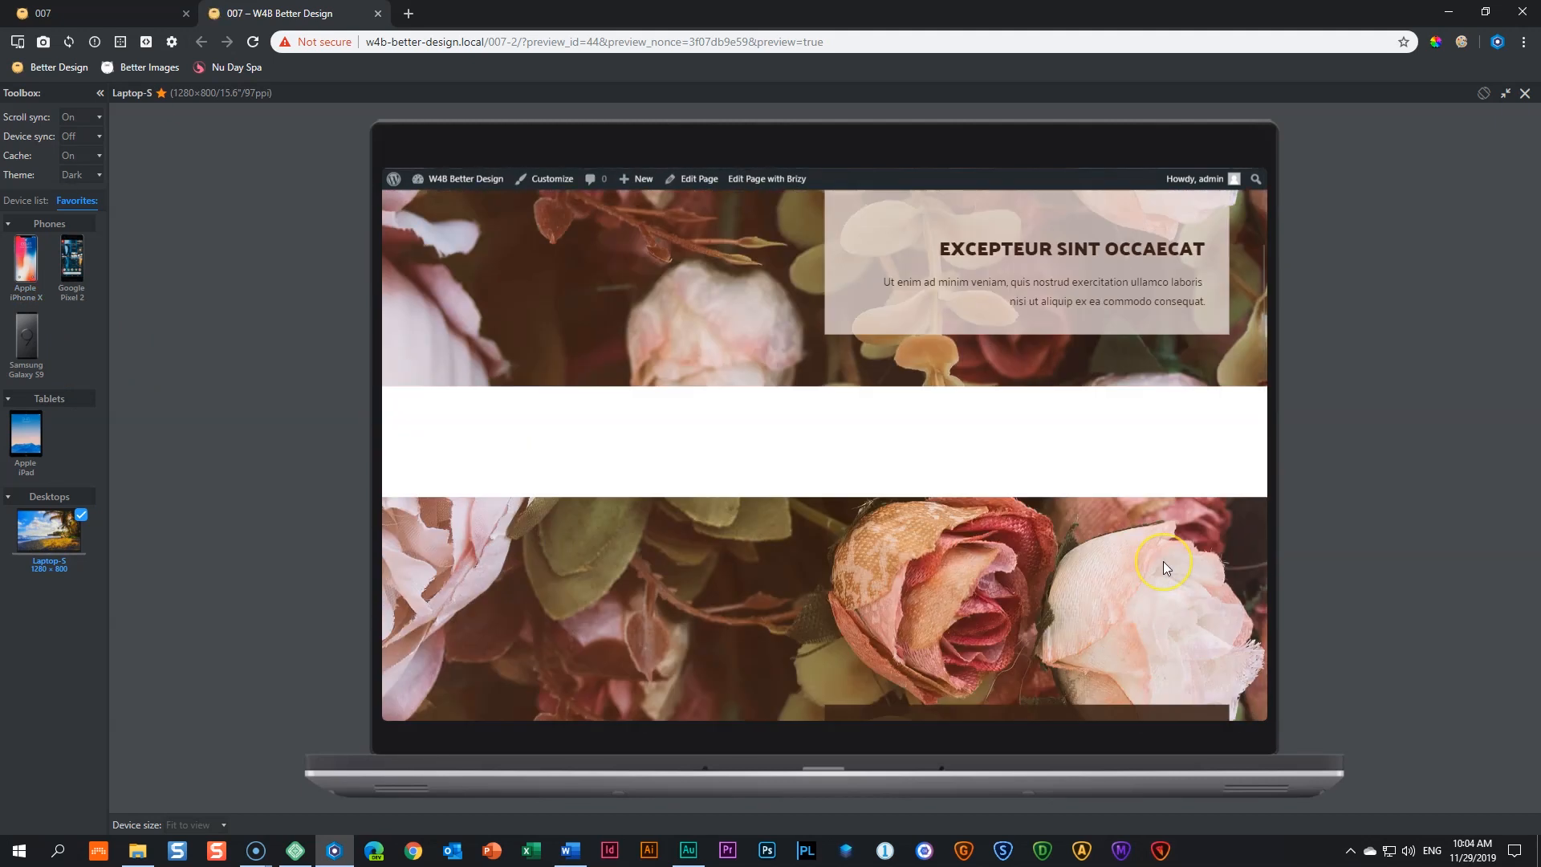
{"action": "scroll", "coordinate": [1163, 561], "scroll_direction": "up", "scroll_amount": 3}
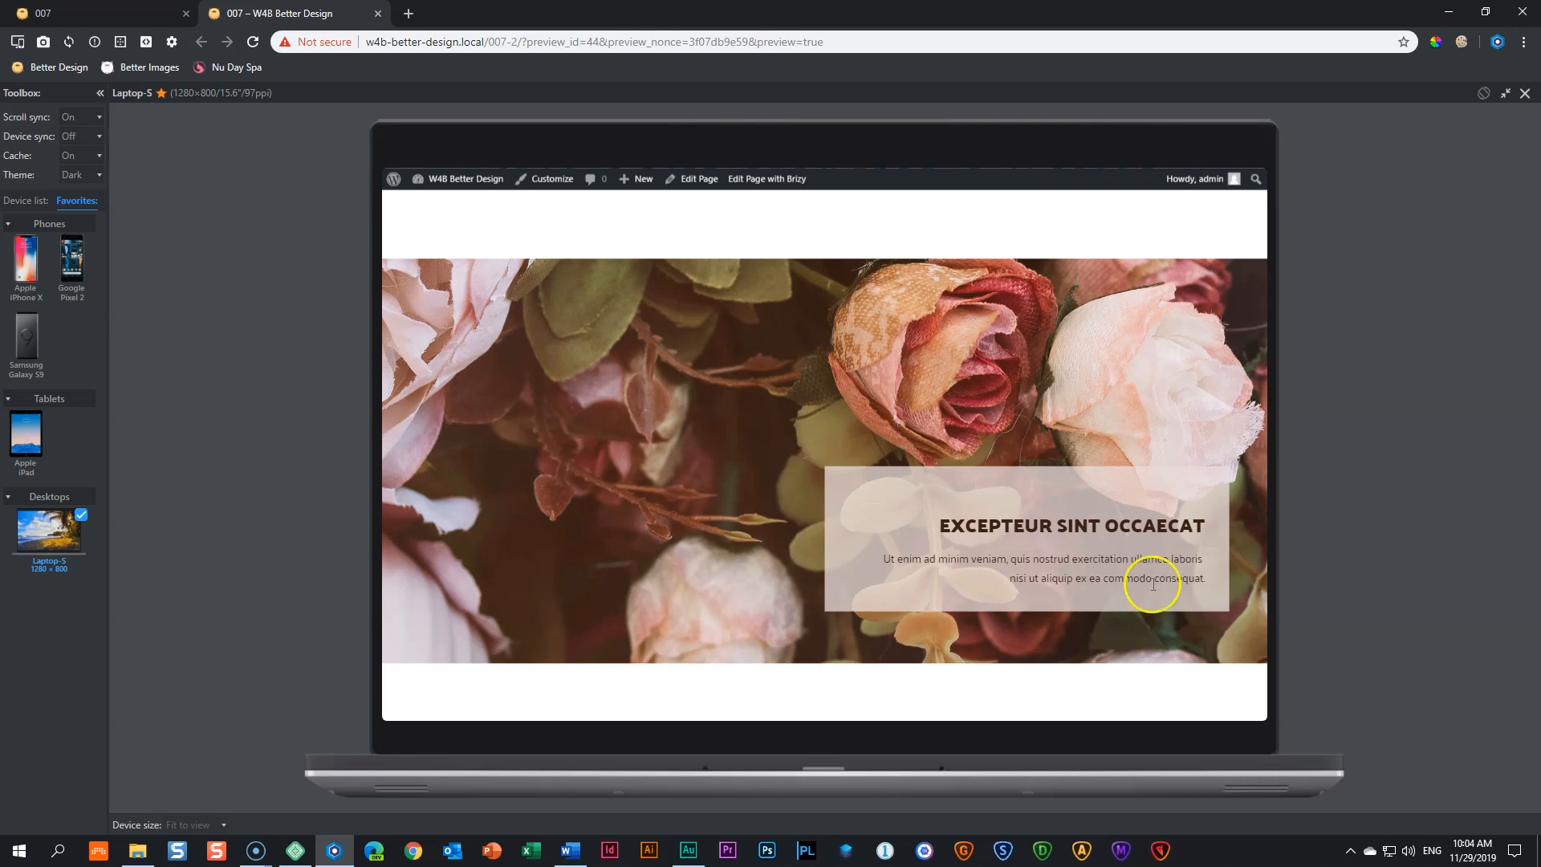
Compare the dark flower section with the light one in the laptop preview
{"action": "scroll", "coordinate": [1099, 576], "scroll_direction": "down", "scroll_amount": 6}
{"action": "scroll", "coordinate": [1098, 575], "scroll_direction": "down", "scroll_amount": 3}
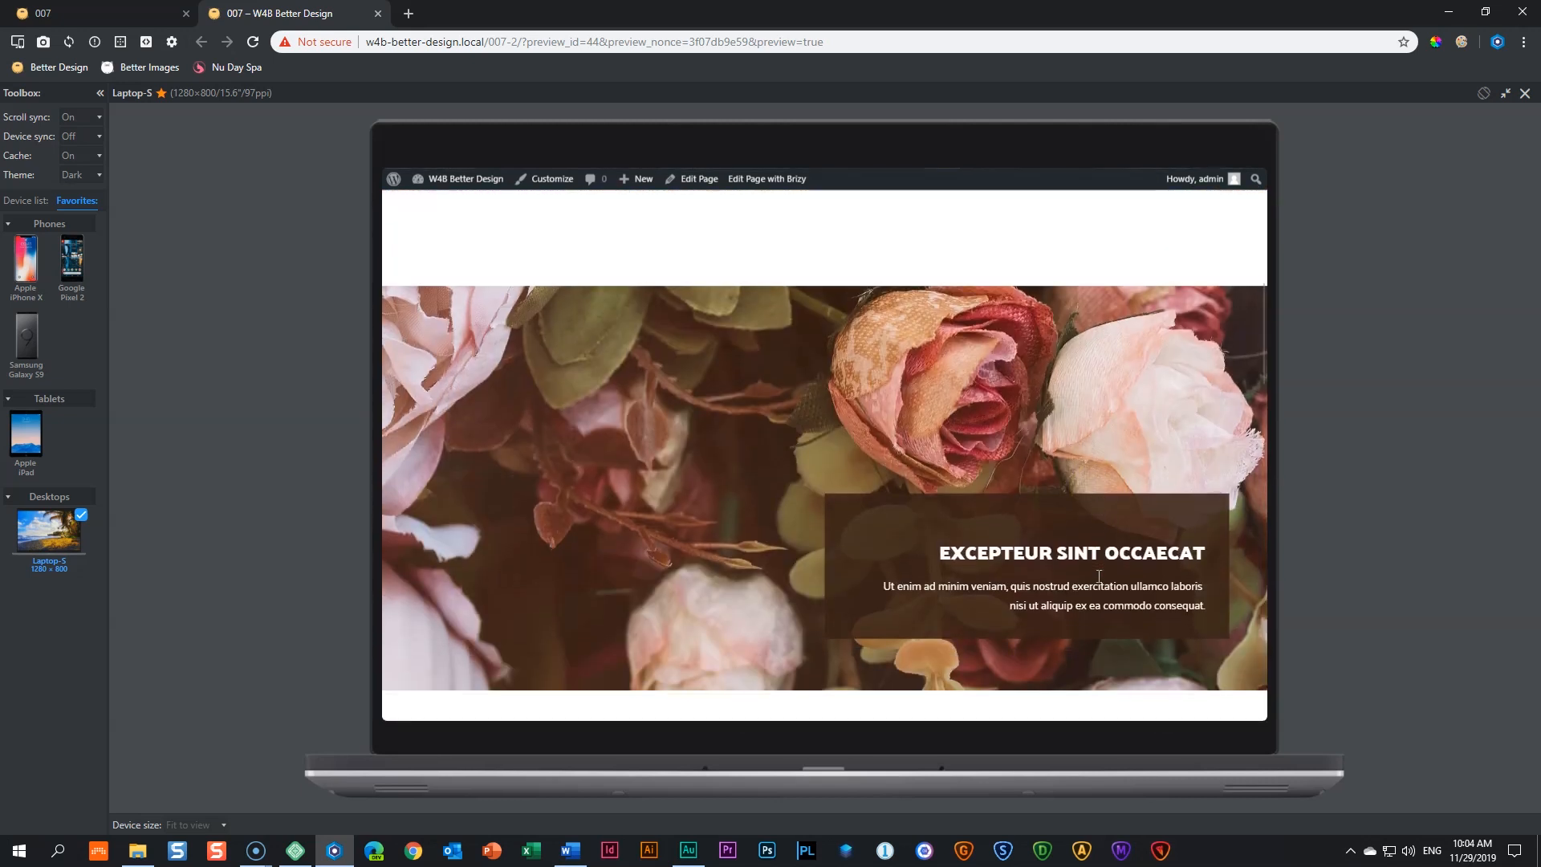
{"action": "scroll", "coordinate": [1099, 575], "scroll_direction": "up", "scroll_amount": 3}
{"action": "scroll", "coordinate": [1098, 576], "scroll_direction": "up", "scroll_amount": 6}
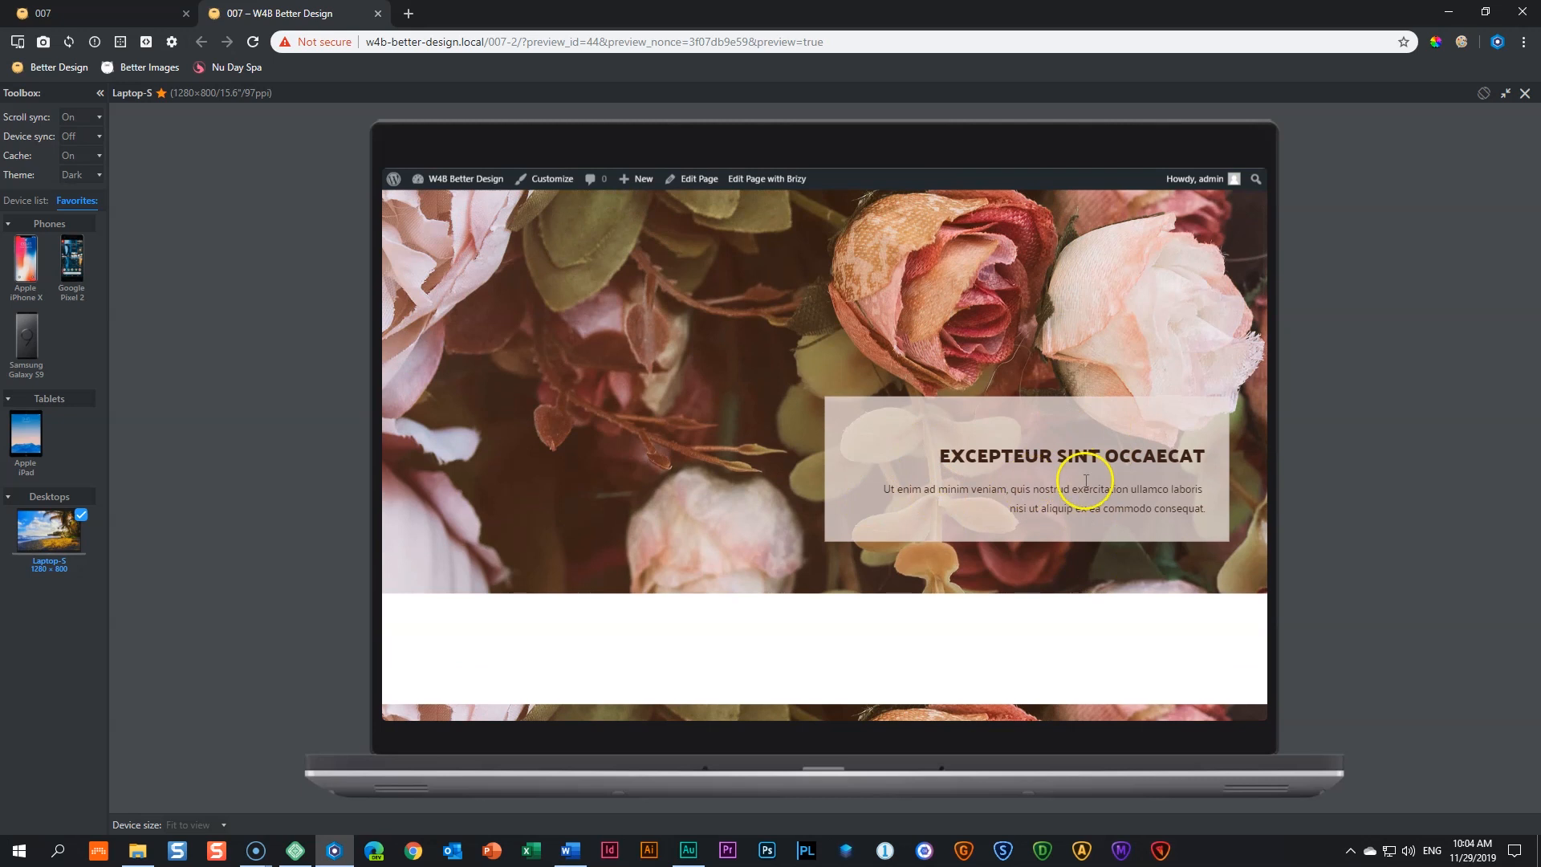
{"action": "scroll", "coordinate": [898, 550], "scroll_direction": "down", "scroll_amount": 3}
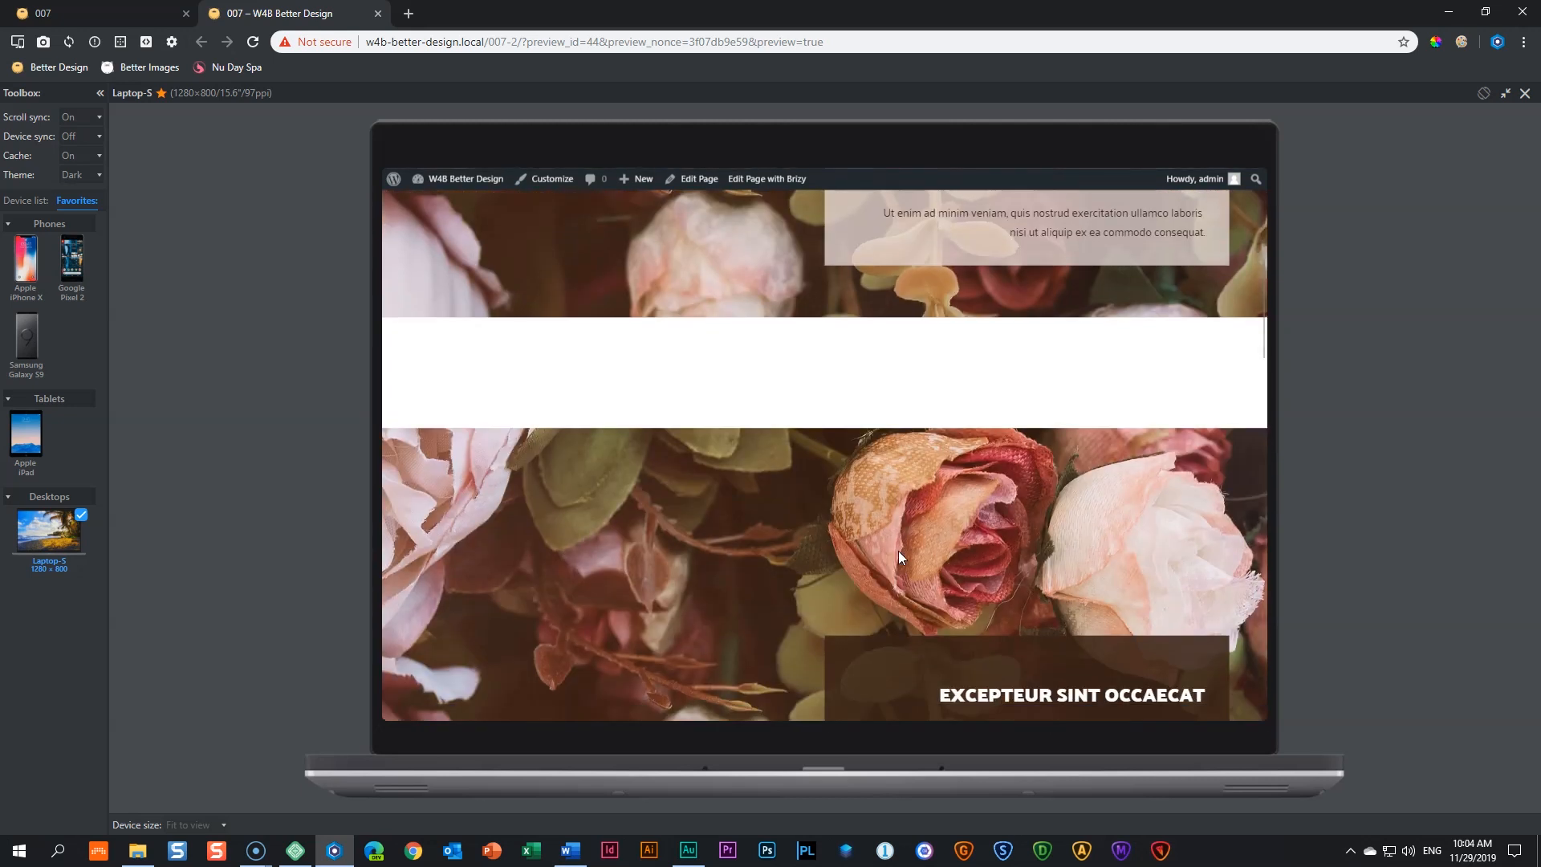
{"action": "scroll", "coordinate": [898, 551], "scroll_direction": "down", "scroll_amount": 2}
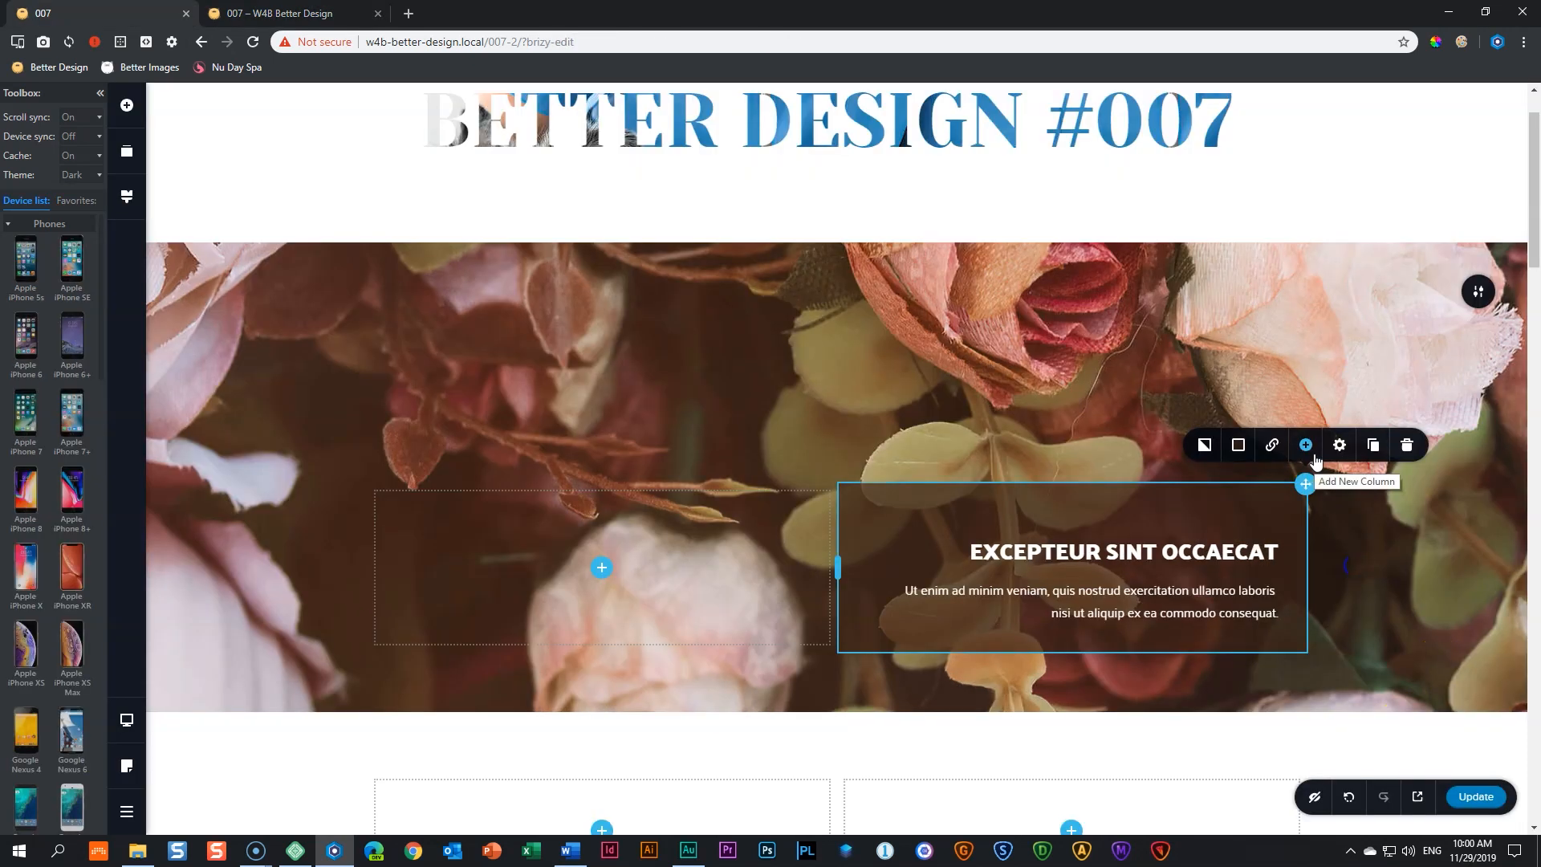
Raise the opacity of the flower text column's dark overlay in the editor and check the section in mobile view
{"action": "left_click", "coordinate": [1204, 445]}
{"action": "left_click_drag", "start_coordinate": [1314, 296], "coordinate": [1314, 258]}
{"action": "left_click", "coordinate": [1415, 545]}
{"action": "left_click", "coordinate": [126, 720]}
{"action": "left_click", "coordinate": [209, 742]}
{"action": "mouse_move", "coordinate": [119, 724]}
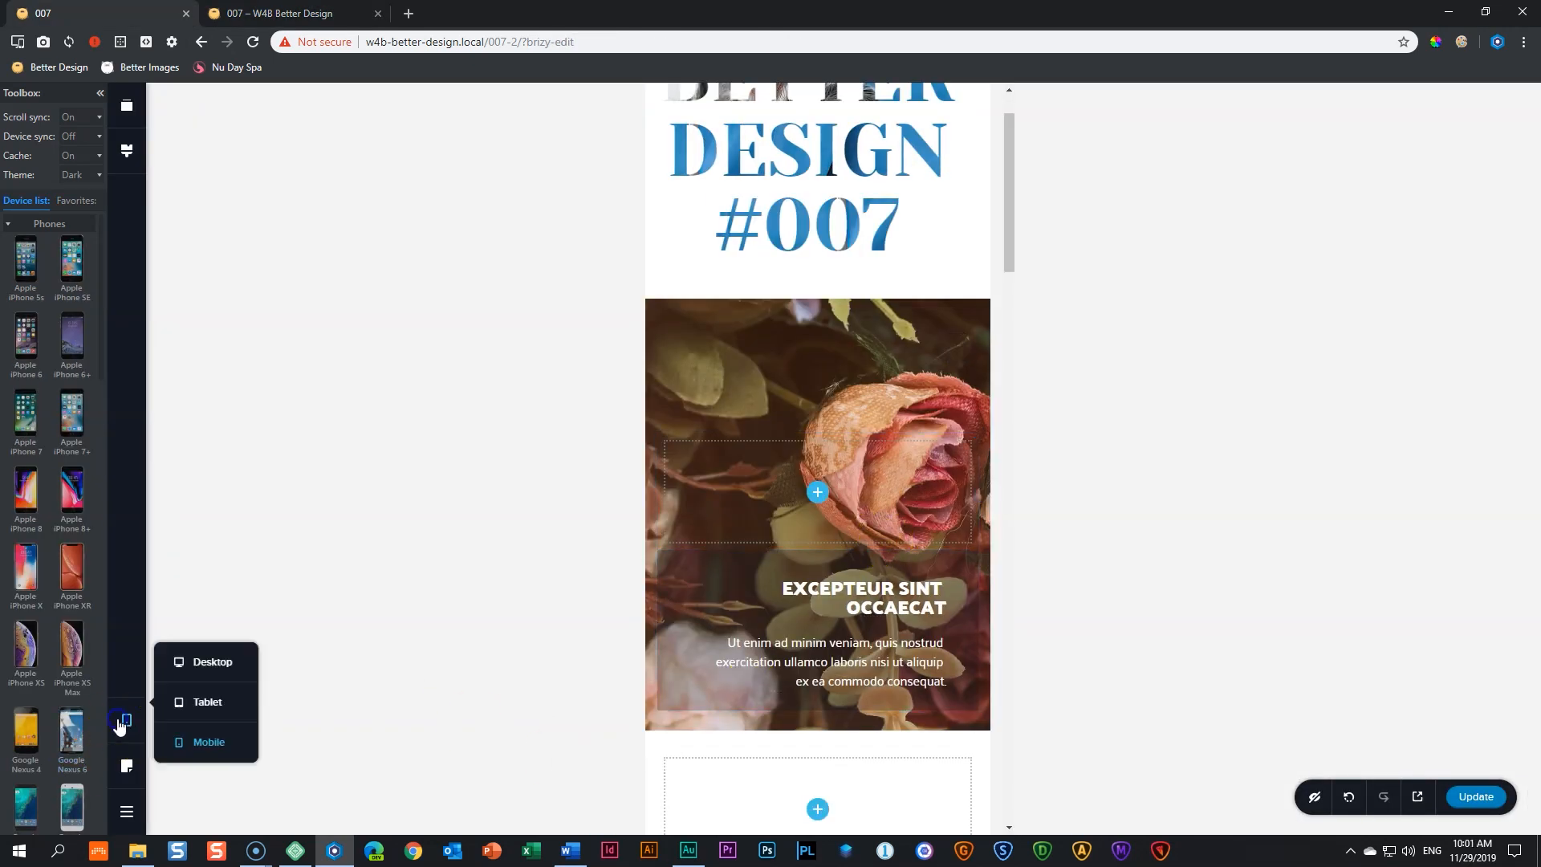
{"action": "left_click", "coordinate": [206, 662]}
Duplicate the dark flower section and sample the pale rose colour #E9DBDA from its photo, copying the hex code
{"action": "left_click", "coordinate": [1479, 292]}
{"action": "left_click", "coordinate": [1434, 292]}
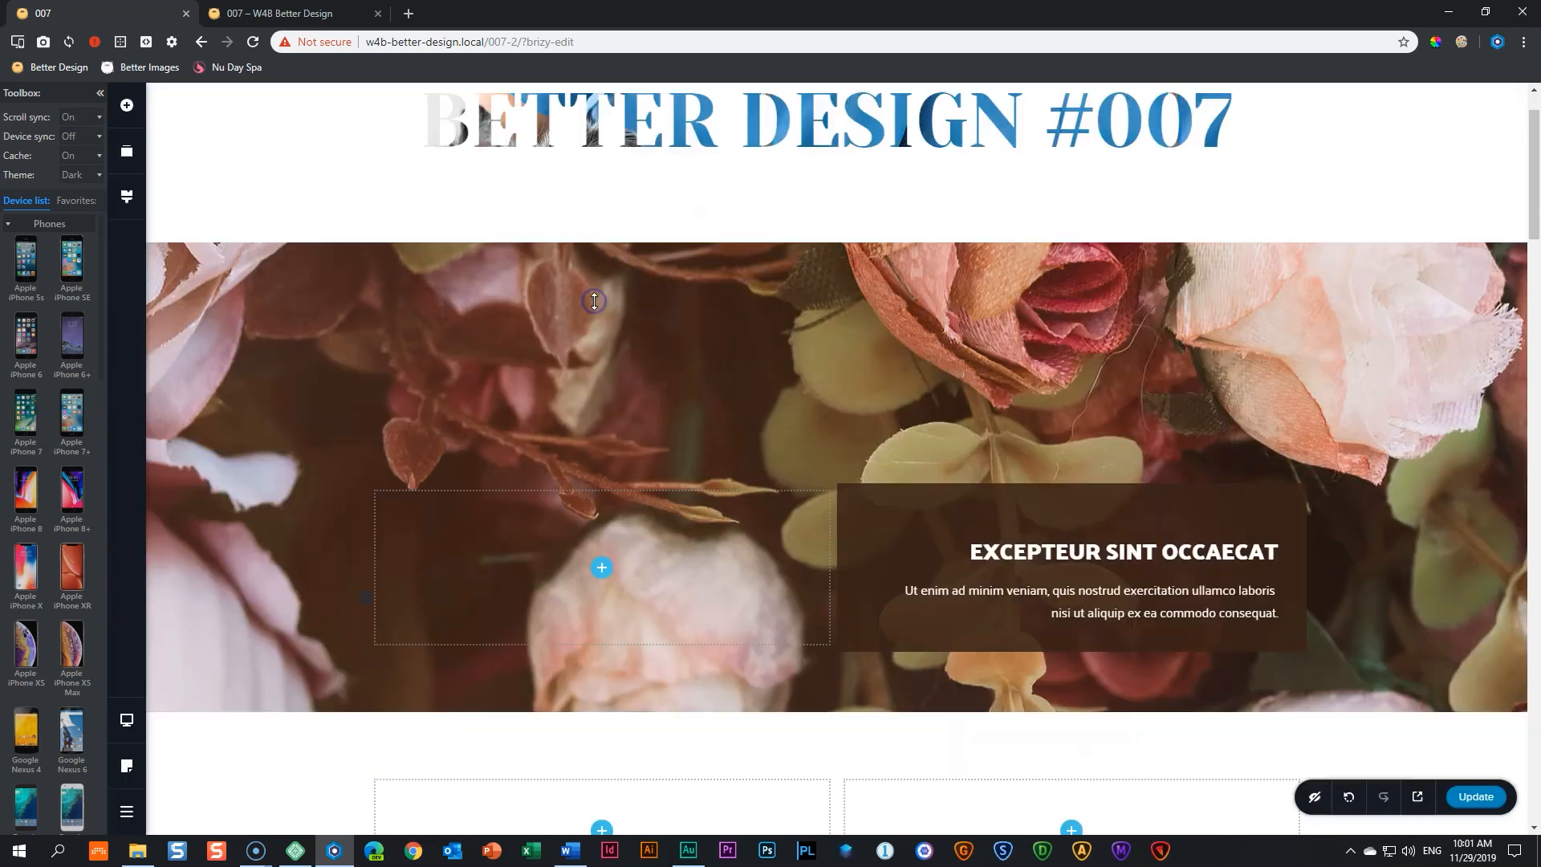
{"action": "left_click", "coordinate": [1435, 41]}
{"action": "left_click", "coordinate": [1368, 287]}
{"action": "left_click", "coordinate": [1342, 263]}
{"action": "left_click", "coordinate": [1356, 257]}
{"action": "key", "text": "ctrl+c"}
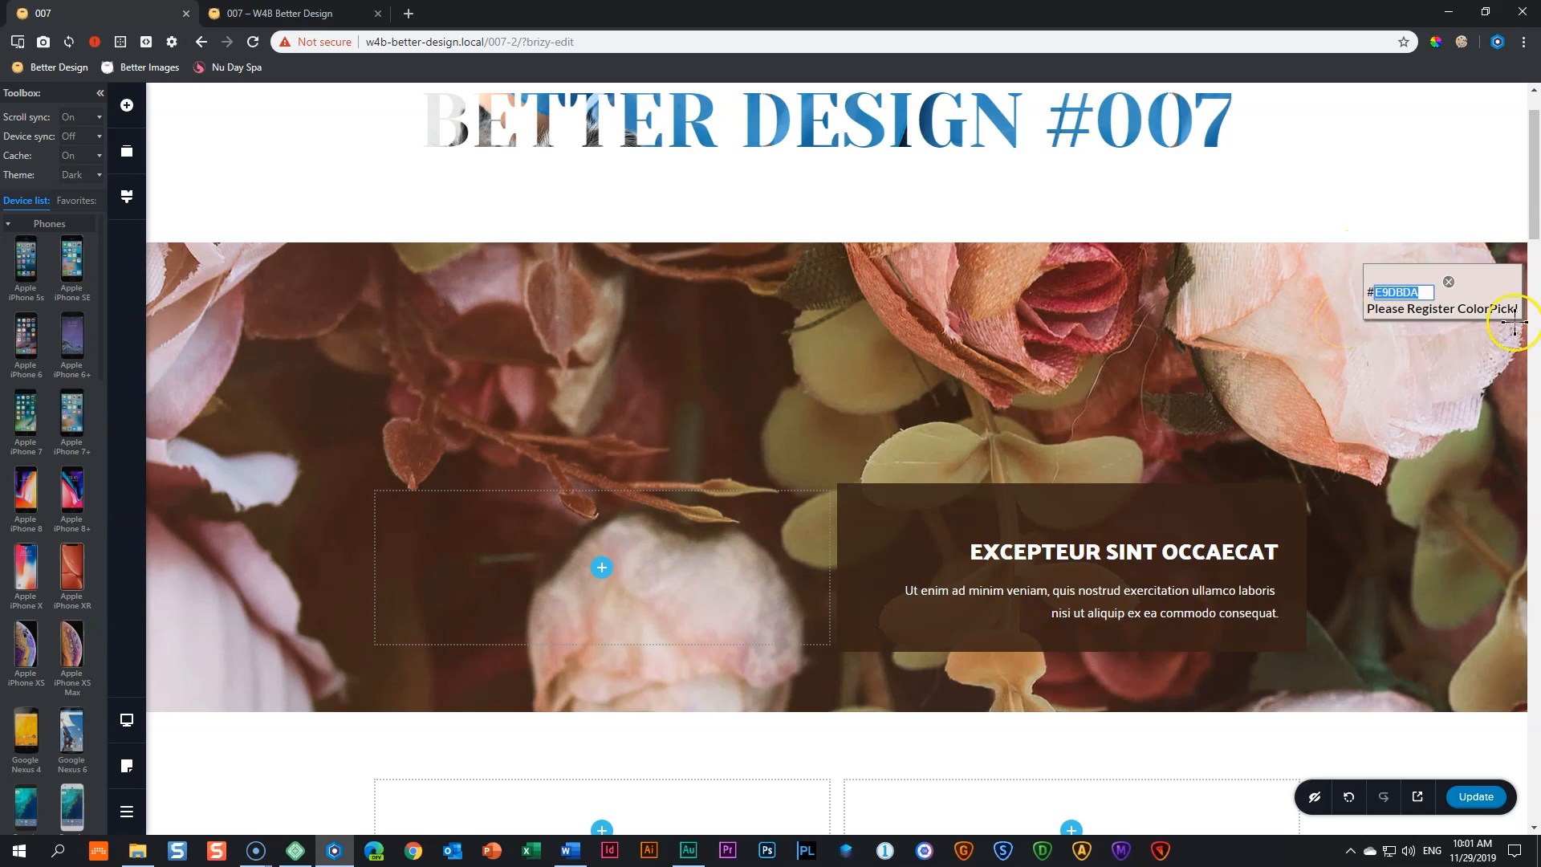
{"action": "left_click", "coordinate": [1448, 281]}
Set the text column's overlay colour to #E9DBDA and adjust the overlay opacity so the photo shows through
{"action": "left_click", "coordinate": [1306, 484]}
{"action": "left_click", "coordinate": [1238, 445]}
{"action": "double_click", "coordinate": [1188, 396]}
{"action": "key", "text": "ctrl+v"}
{"action": "left_click_drag", "start_coordinate": [1312, 252], "coordinate": [1312, 265]}
Sample the dark brown #3B2017 from the flower photo and apply it as the colour of the column's heading
{"action": "left_click", "coordinate": [1435, 42]}
{"action": "left_click", "coordinate": [778, 355]}
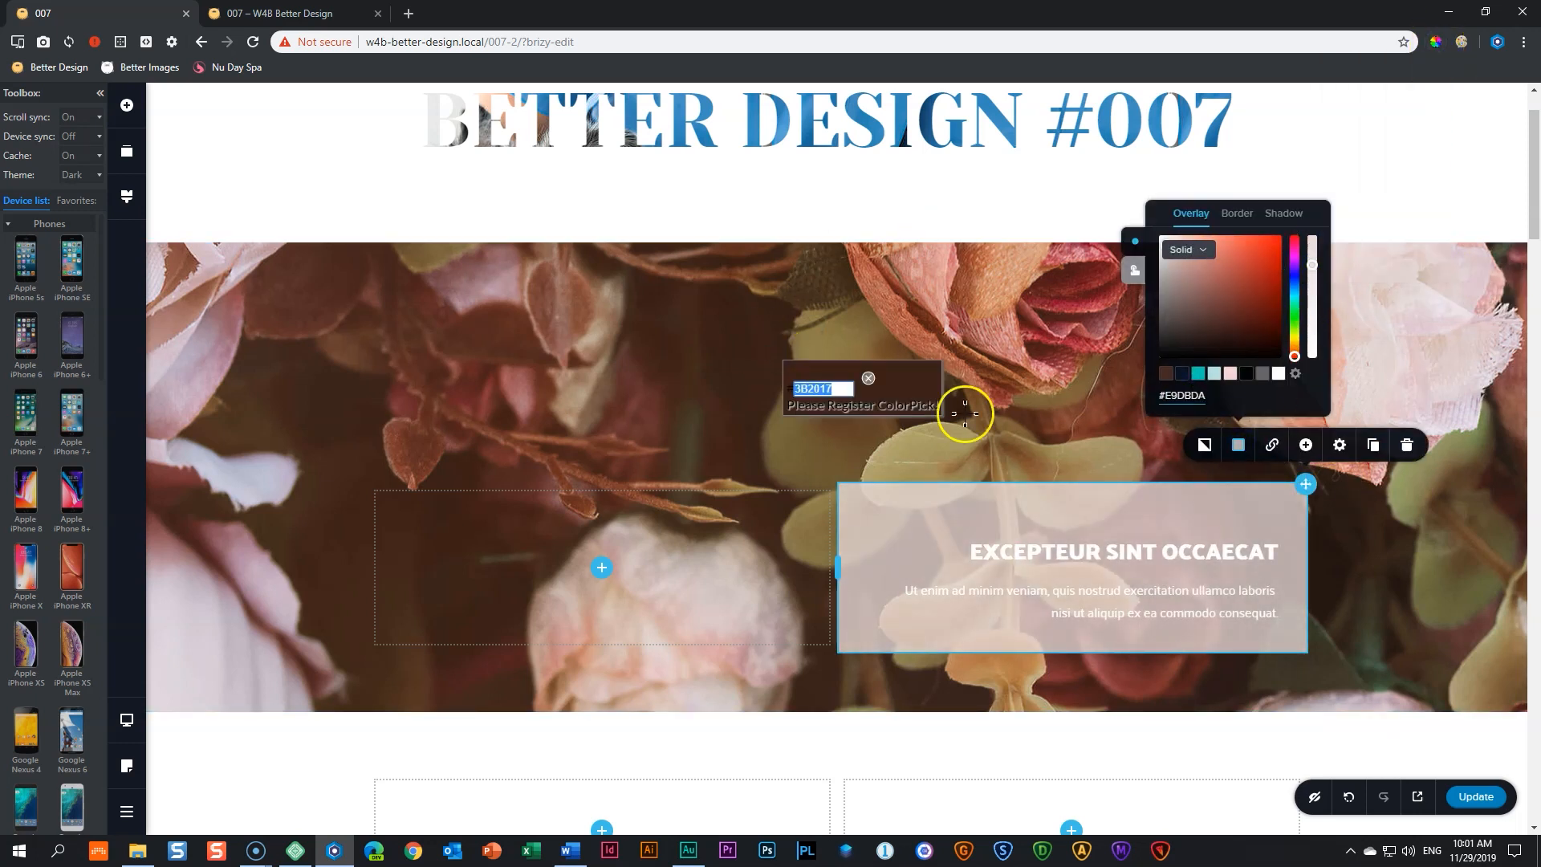
{"action": "key", "text": "ctrl+c"}
{"action": "key", "text": "Escape"}
{"action": "left_click", "coordinate": [1046, 552]}
{"action": "left_click", "coordinate": [966, 512]}
{"action": "double_click", "coordinate": [911, 461]}
{"action": "key", "text": "ctrl+v"}
Open the text colour settings of the paragraph below the heading
{"action": "left_click", "coordinate": [1043, 595]}
{"action": "left_click", "coordinate": [966, 548]}
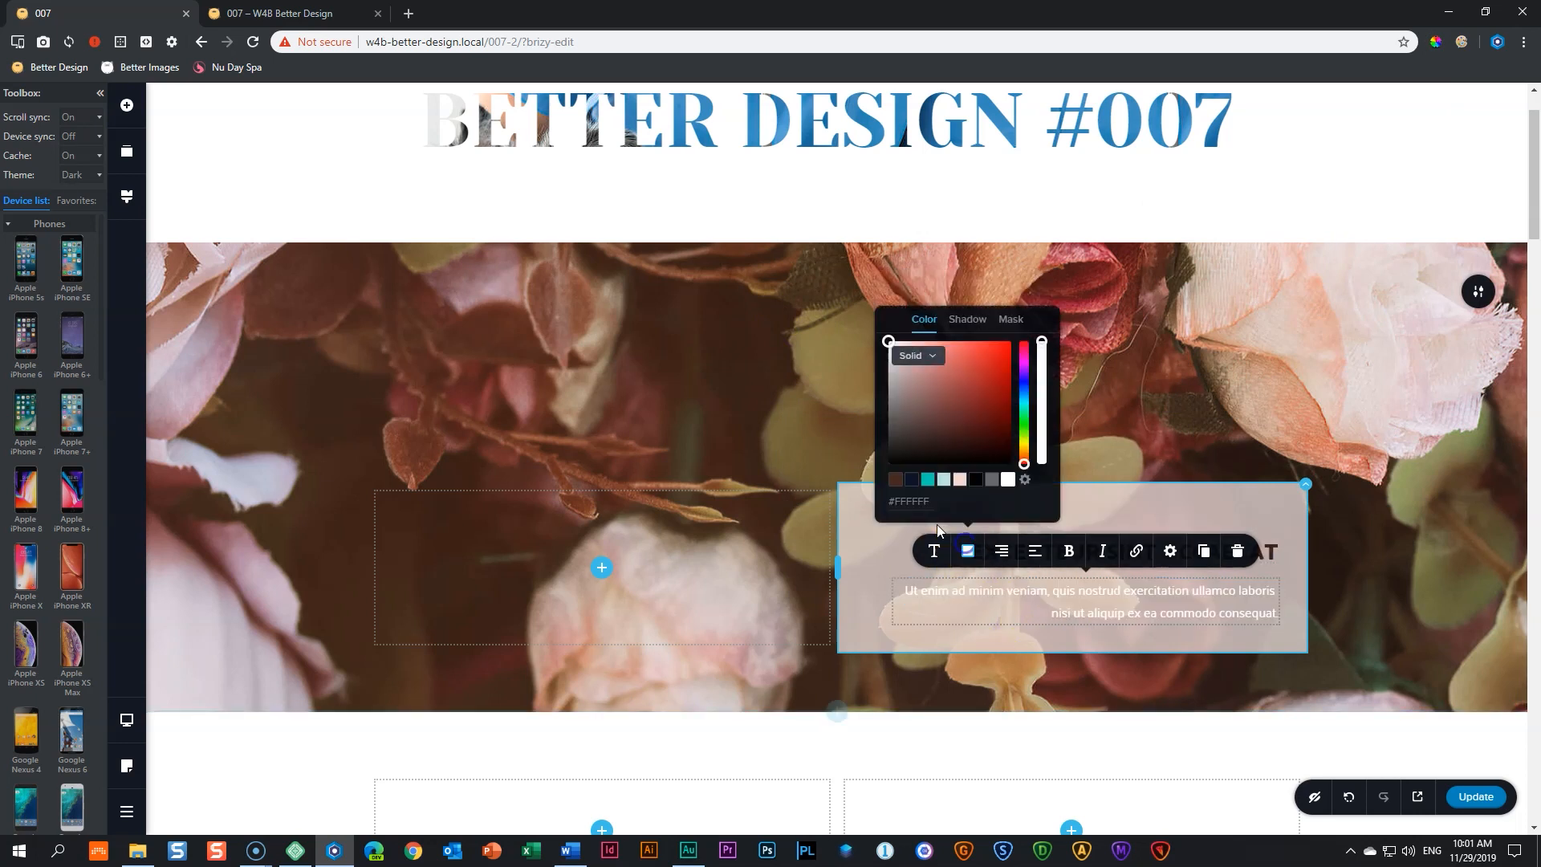